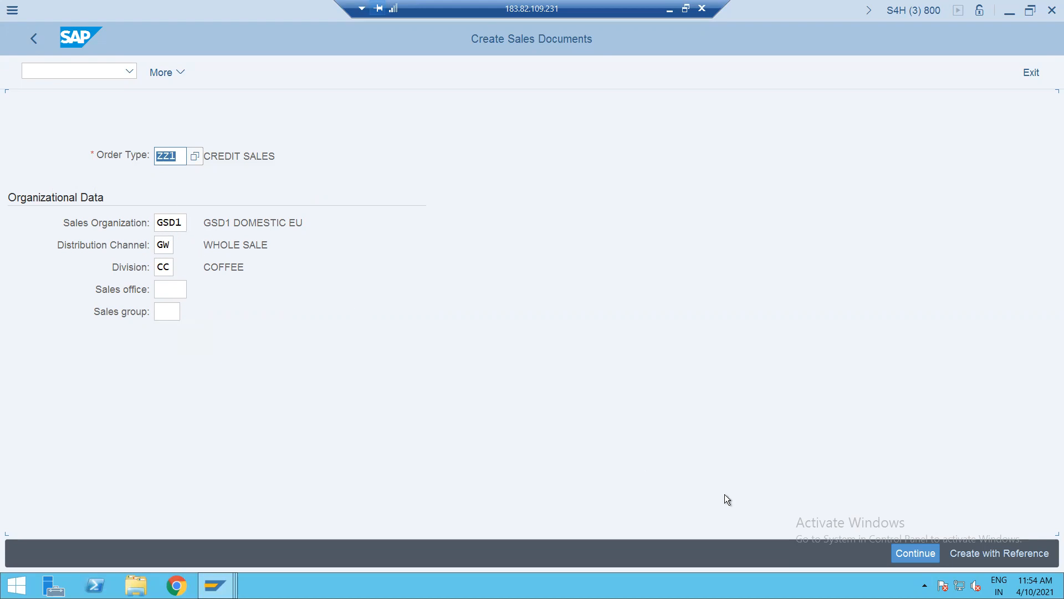
# - Begin the ZZ1 credit sales order with RANBAXY LTD from history as sold-to party
pyautogui.click(916, 553)
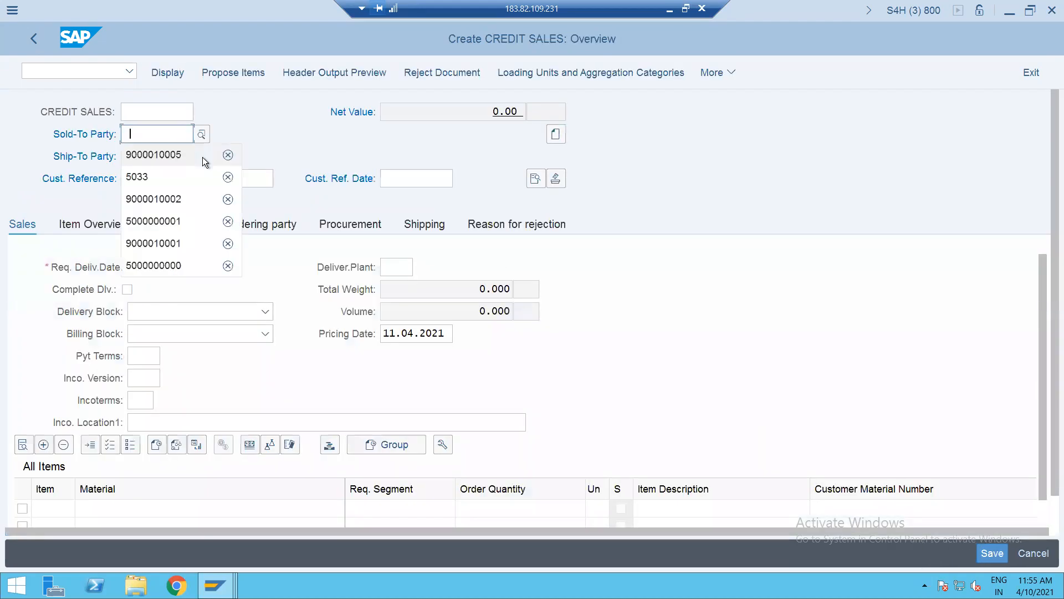
pyautogui.click(201, 158)
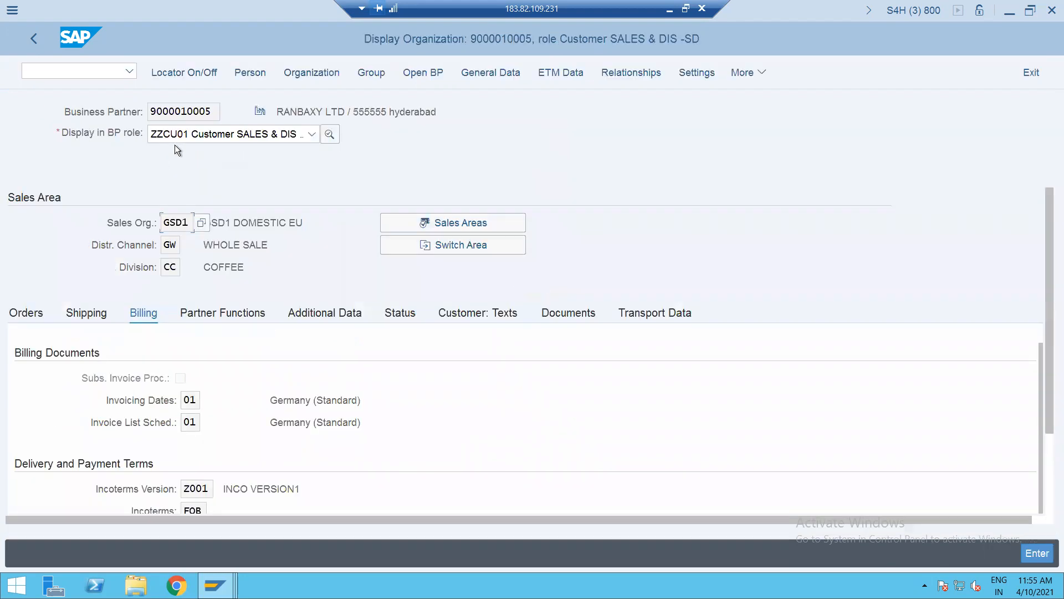
pyautogui.click(32, 39)
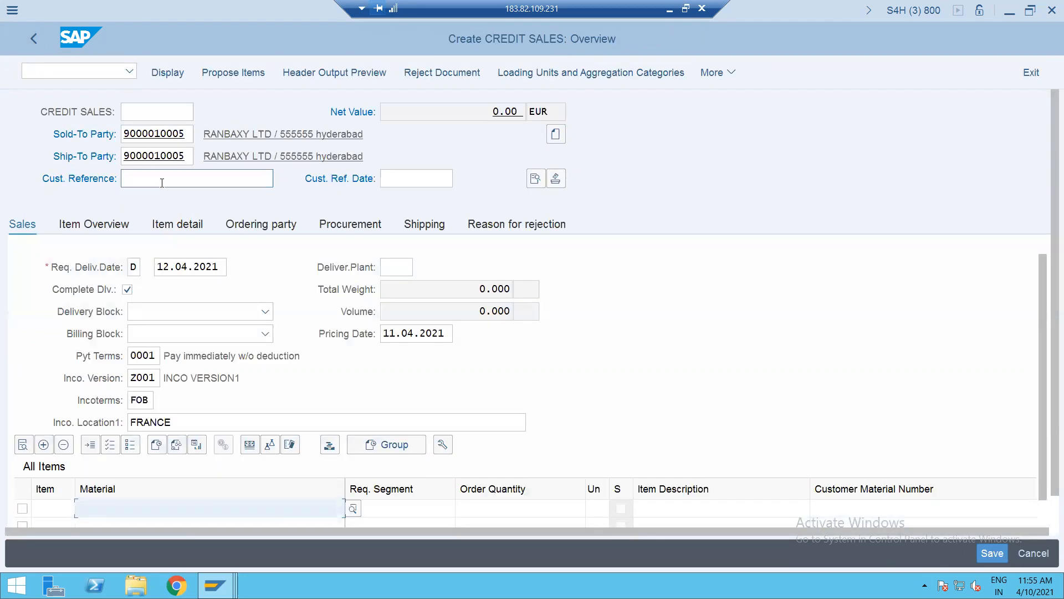
# - Enter customer reference INTERCOMPANY SALE DEMO and pick reference date 11.04.2021 from the calendar
pyautogui.click(162, 183)
pyautogui.write('INTER')
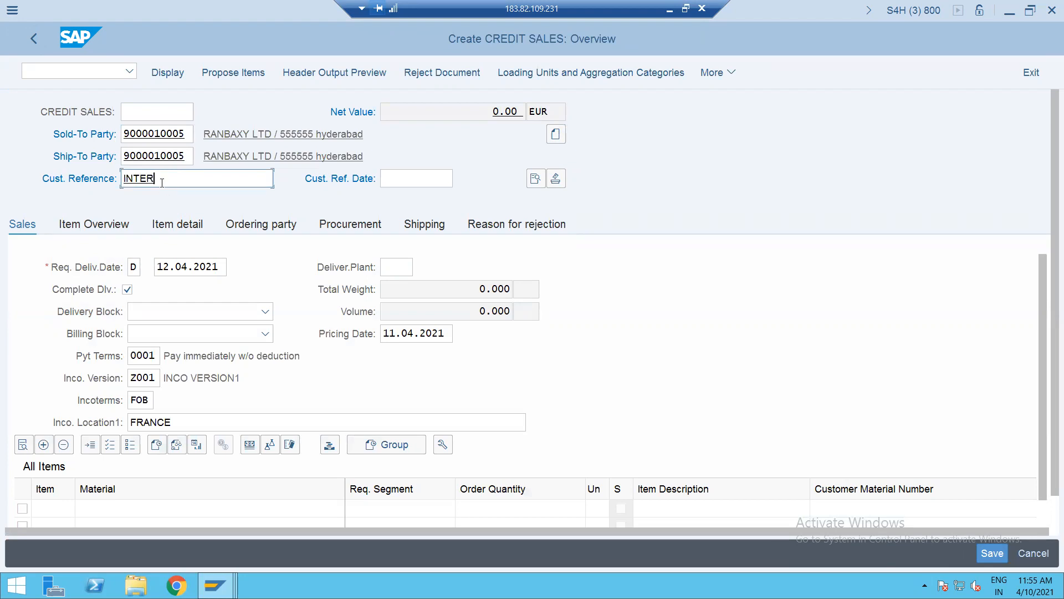
pyautogui.write('COMPANY SALE DEMO')
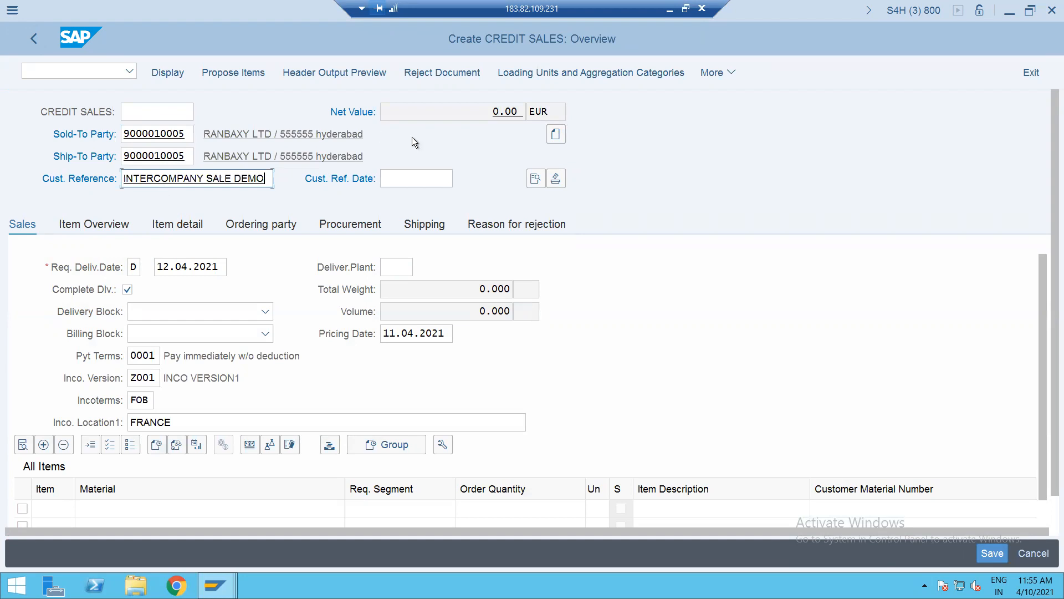
pyautogui.click(415, 179)
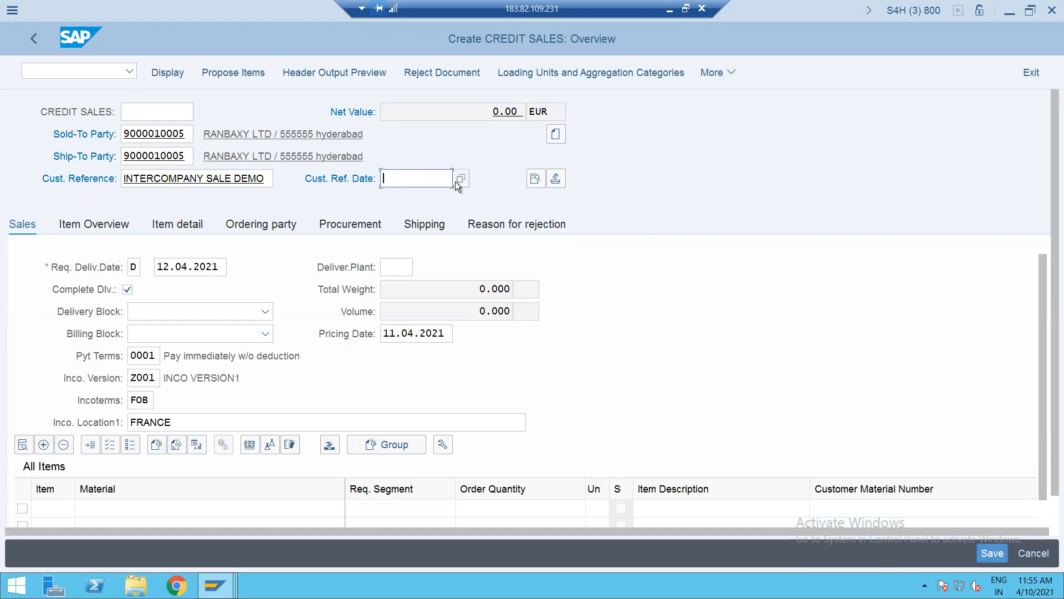
pyautogui.click(459, 180)
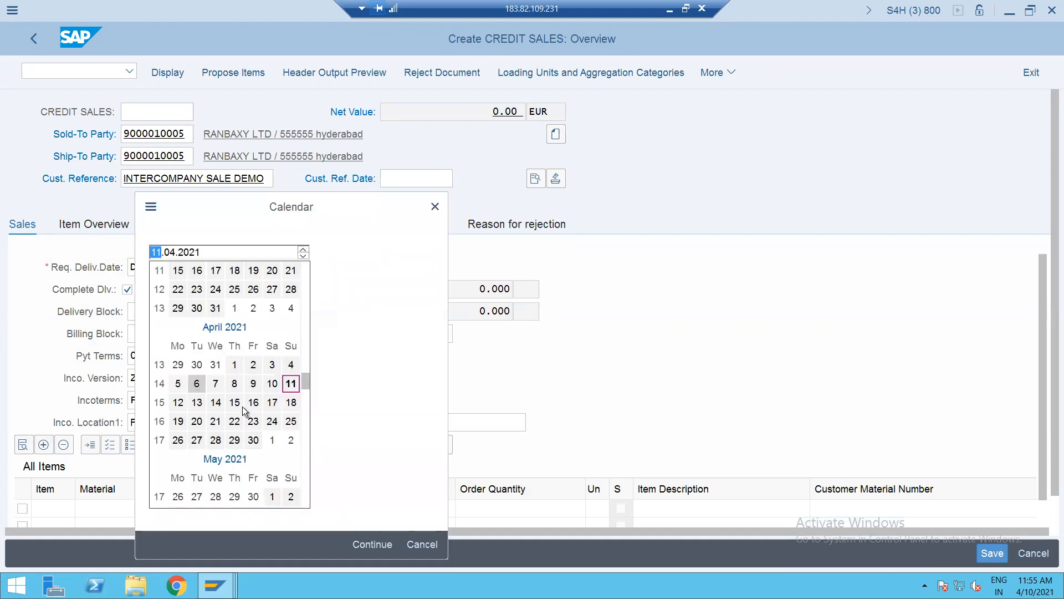
pyautogui.click(296, 382)
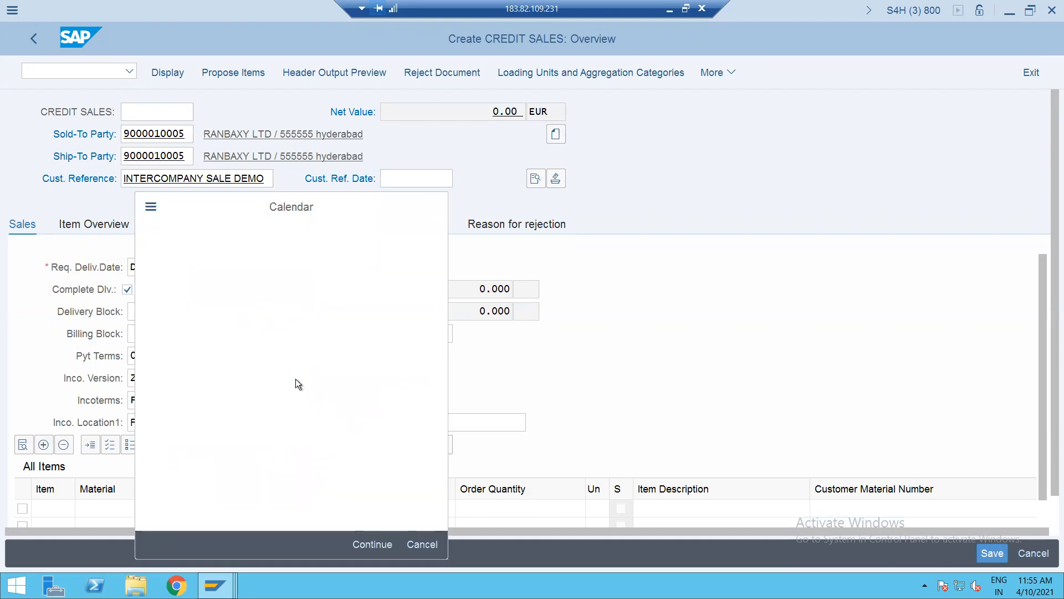
pyautogui.click(140, 504)
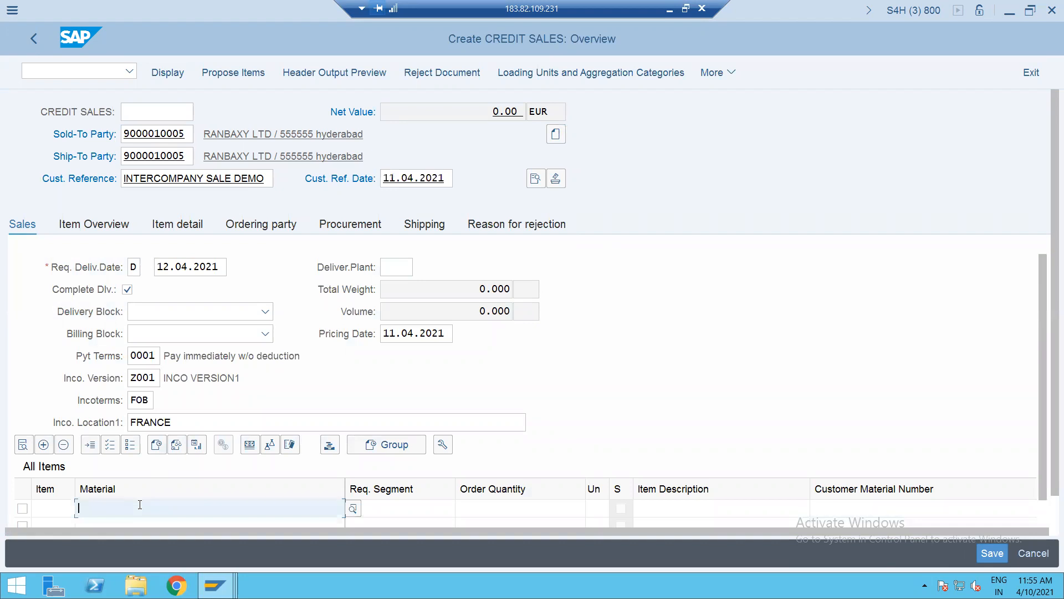
pyautogui.press('Return')
pyautogui.press('Tab')
pyautogui.press('Tab')
pyautogui.write('1')
pyautogui.press('Return')
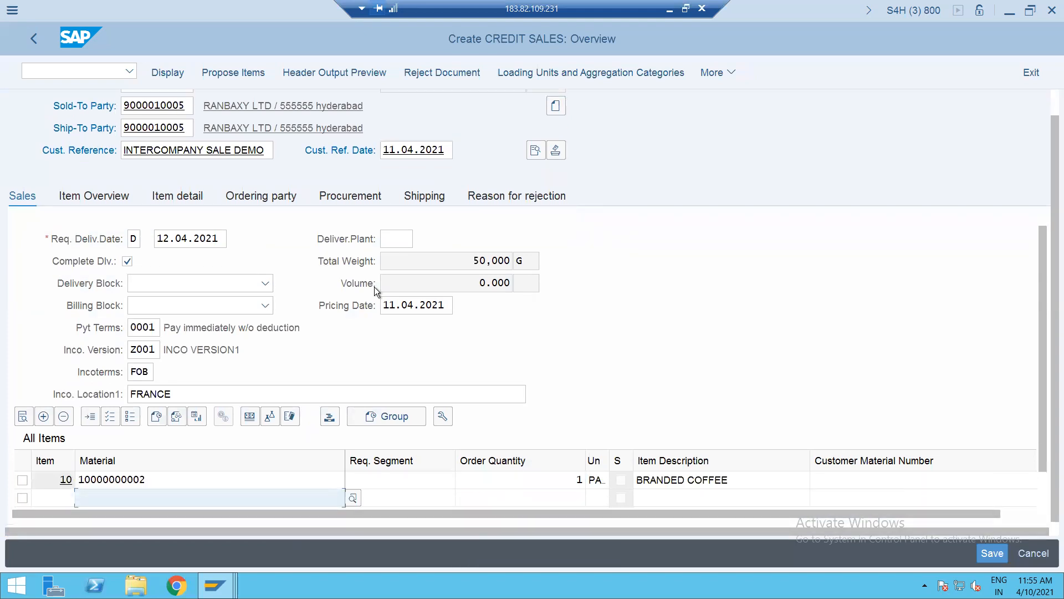
pyautogui.press('Tab')
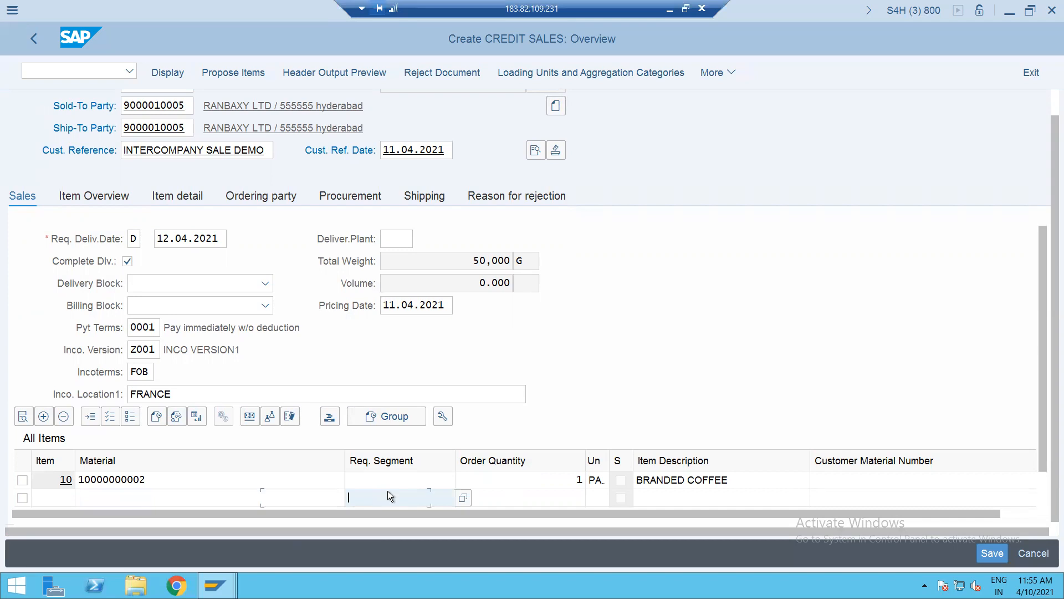
pyautogui.press('Tab')
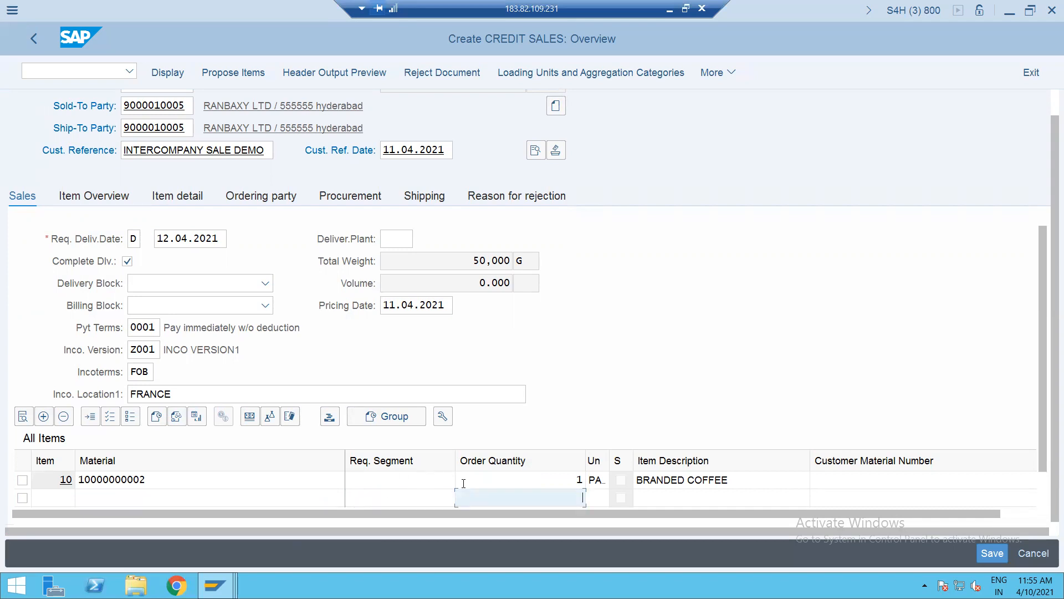
pyautogui.press('Up')
pyautogui.press('Tab')
pyautogui.press('Tab')
pyautogui.press('Tab')
pyautogui.press('Tab')
pyautogui.press('Tab')
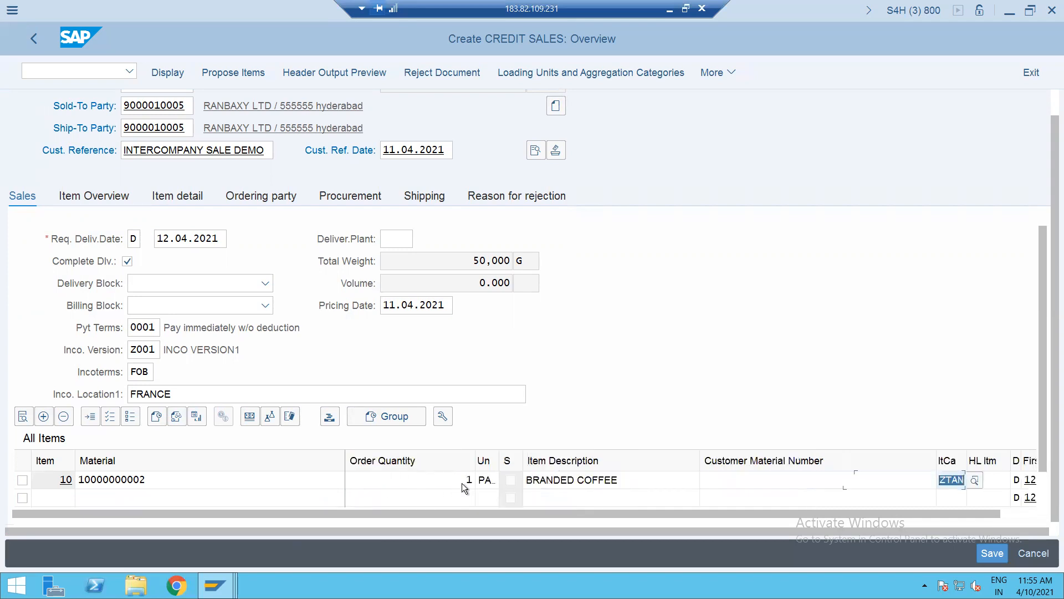
pyautogui.press('Tab')
pyautogui.press('Tab')
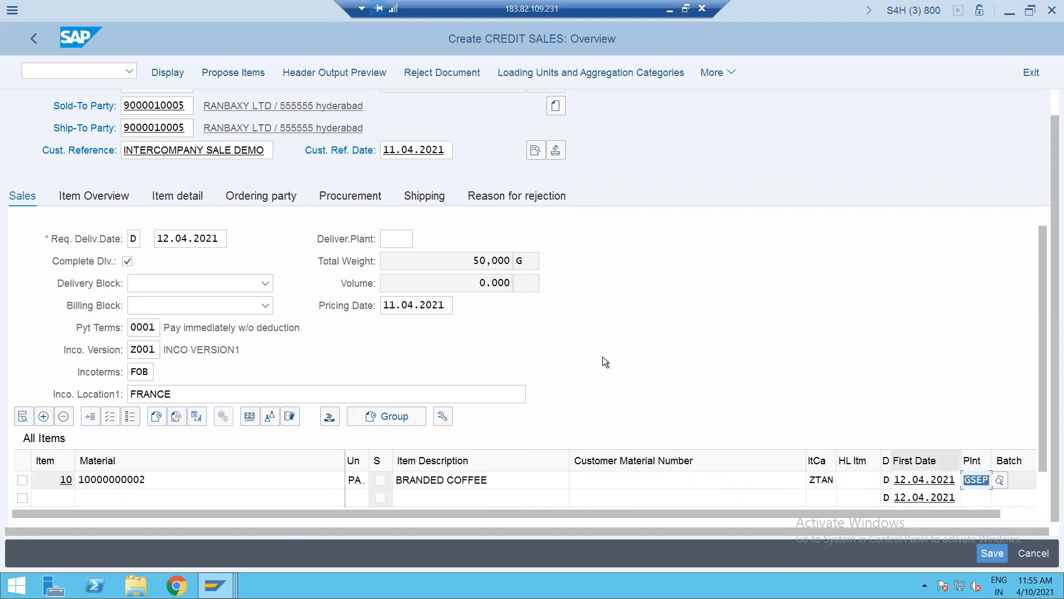
# - Review the header billing data showing company code GS01, then launch /OSE16N in a new session
pyautogui.click(536, 150)
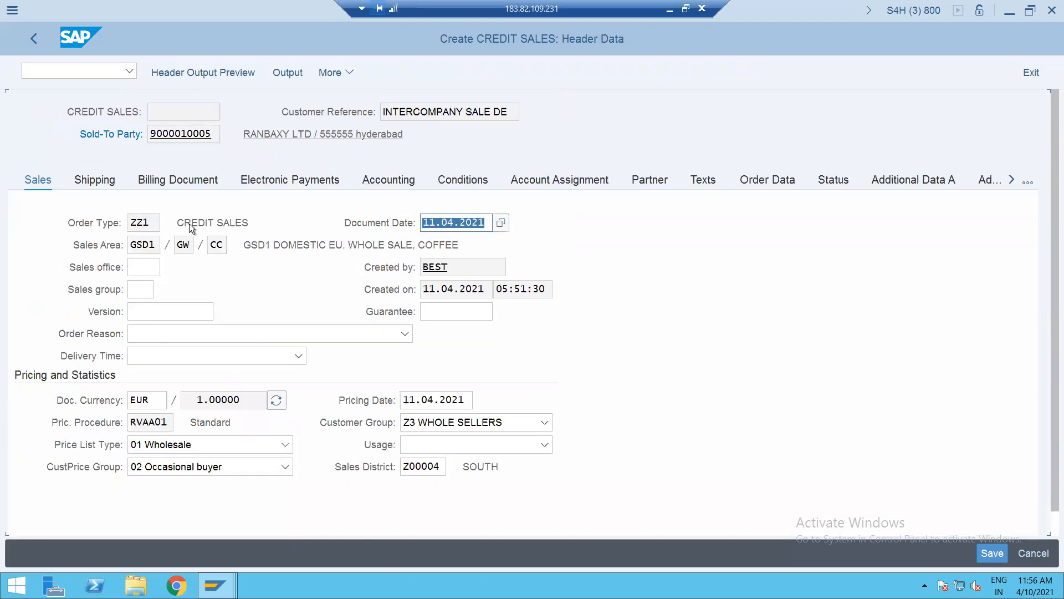
pyautogui.click(188, 181)
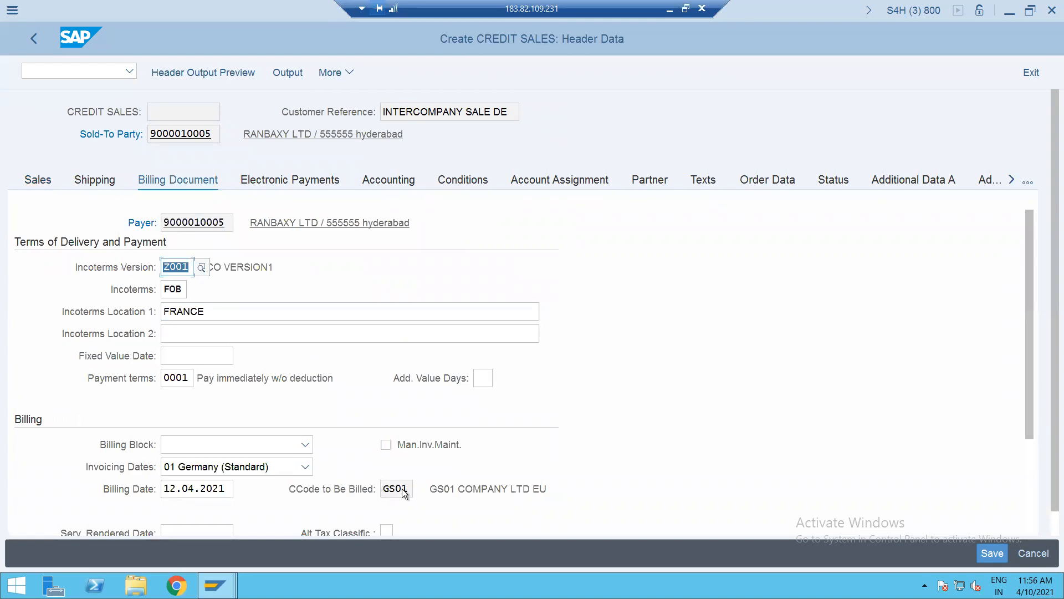
pyautogui.click(82, 75)
pyautogui.write('/OSE1')
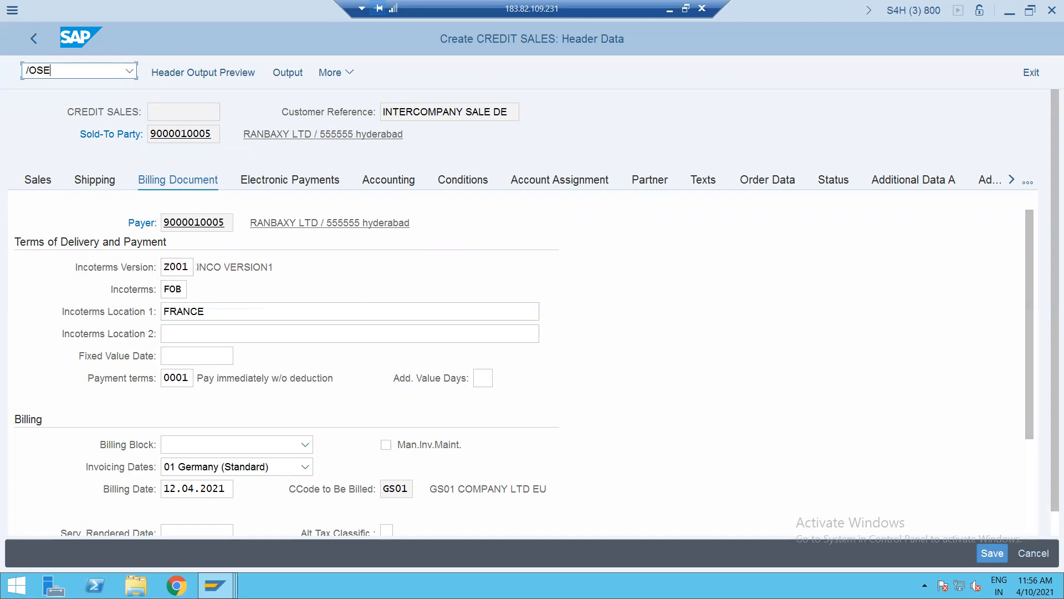
pyautogui.write('6N')
pyautogui.press('Return')
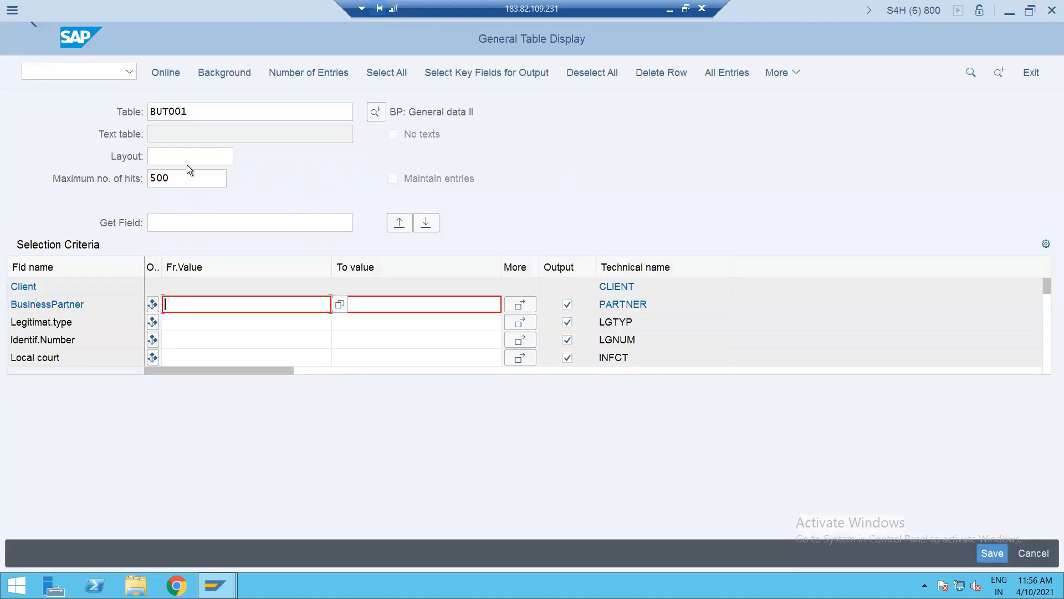
# - In SE16N, select table MARD and filter on plants GSEP and GSUP
pyautogui.doubleClick(192, 111)
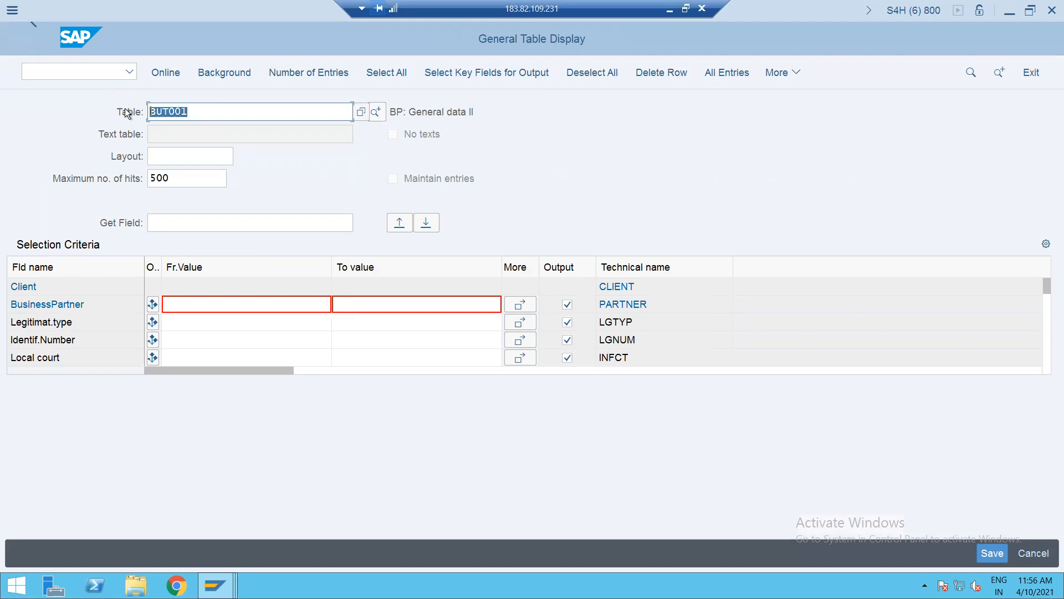
pyautogui.write('MARD')
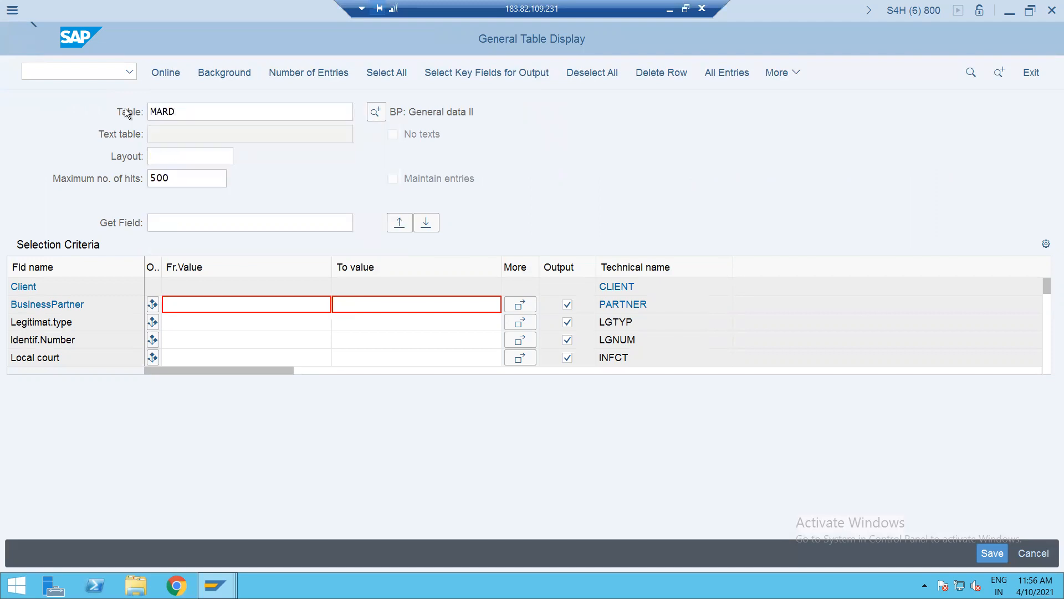
pyautogui.press('Return')
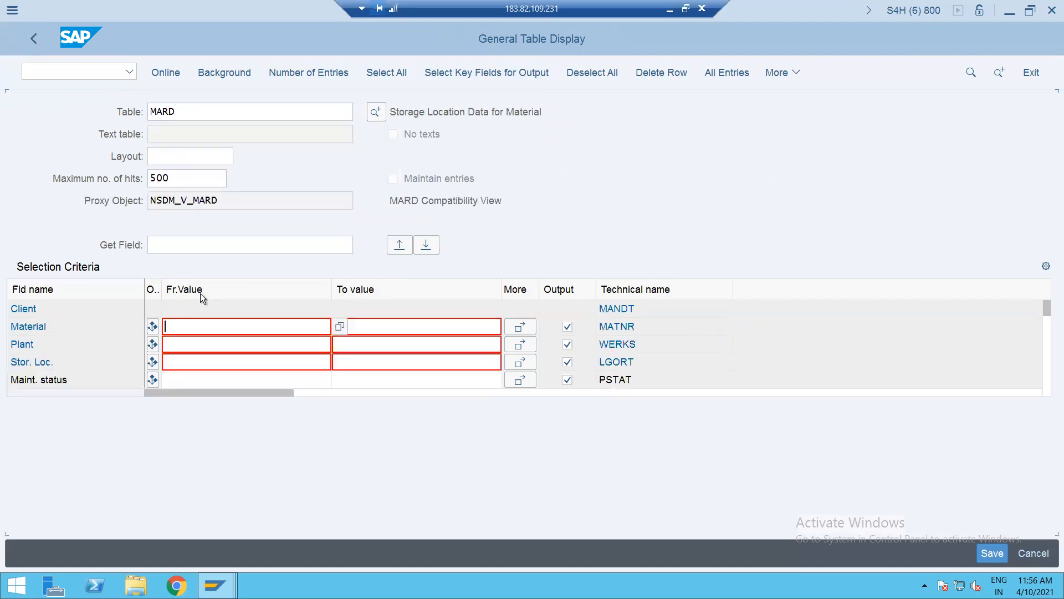
pyautogui.click(195, 343)
pyautogui.write('GSEP')
pyautogui.click(520, 345)
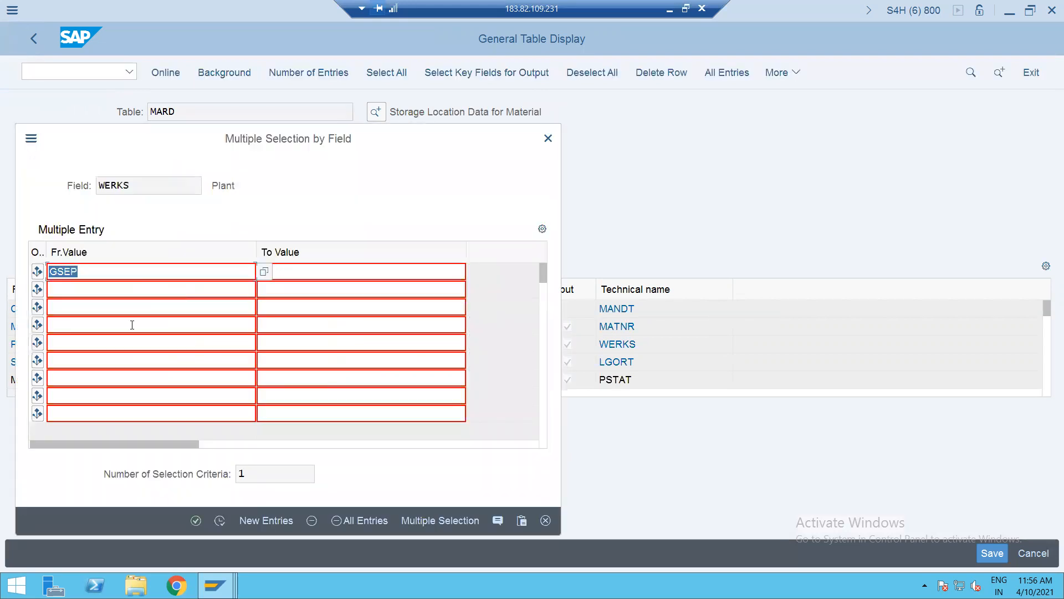
pyautogui.click(115, 290)
pyautogui.write('GSUP')
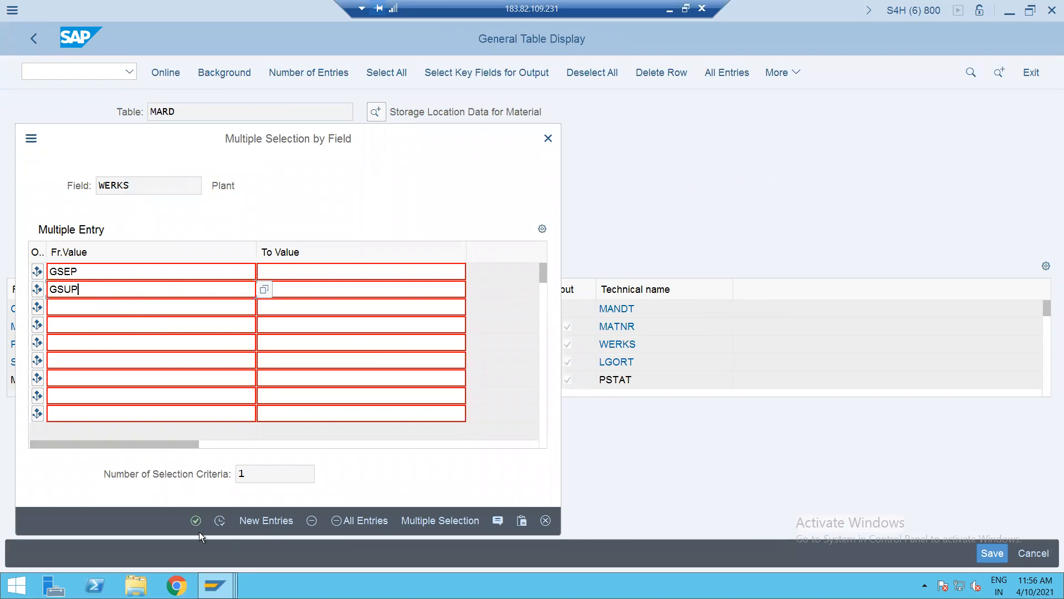
pyautogui.click(196, 521)
pyautogui.click(220, 520)
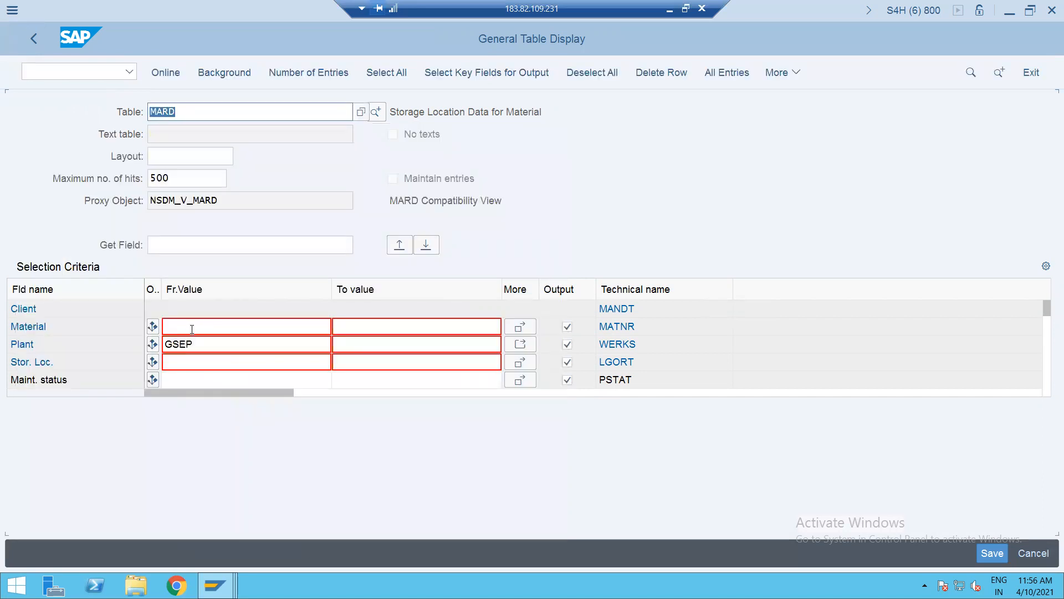
pyautogui.click(191, 327)
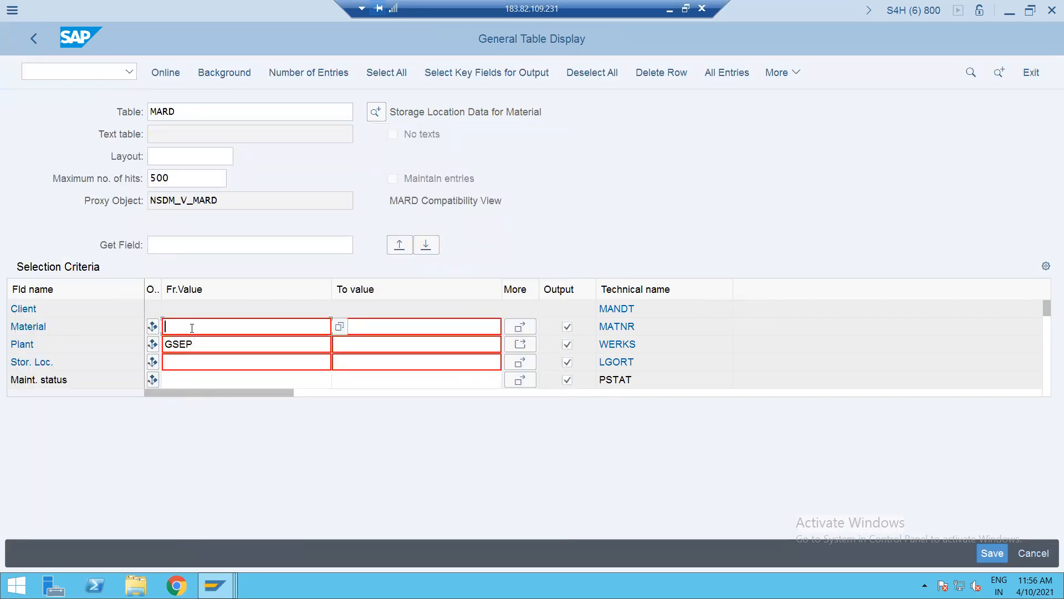
pyautogui.press('BackSpace')
pyautogui.press('BackSpace')
pyautogui.press('BackSpace')
pyautogui.press('BackSpace')
pyautogui.press('BackSpace')
pyautogui.press('BackSpace')
pyautogui.press('BackSpace')
pyautogui.press('BackSpace')
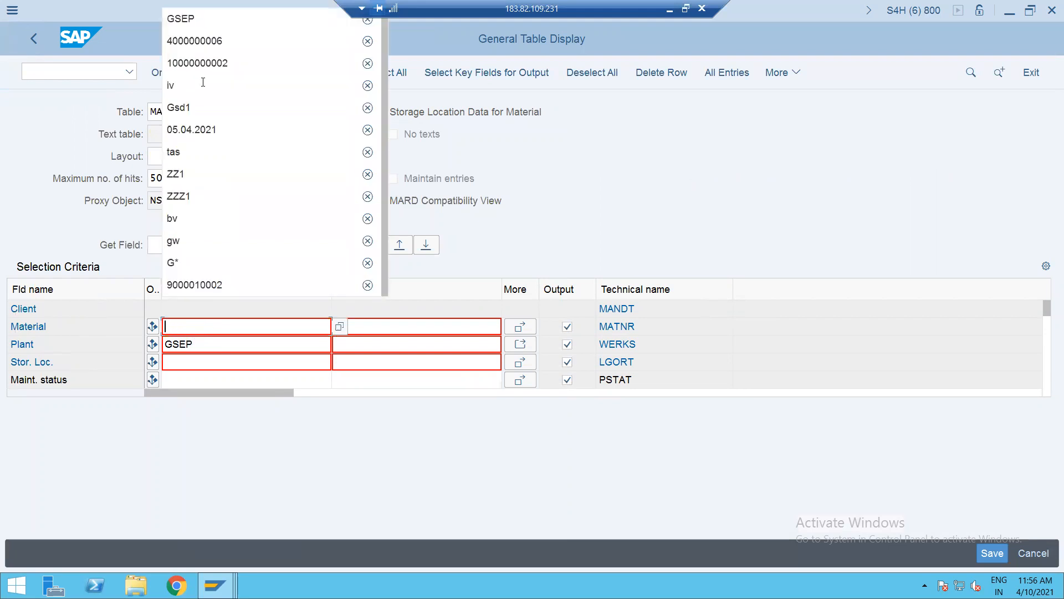
pyautogui.click(201, 64)
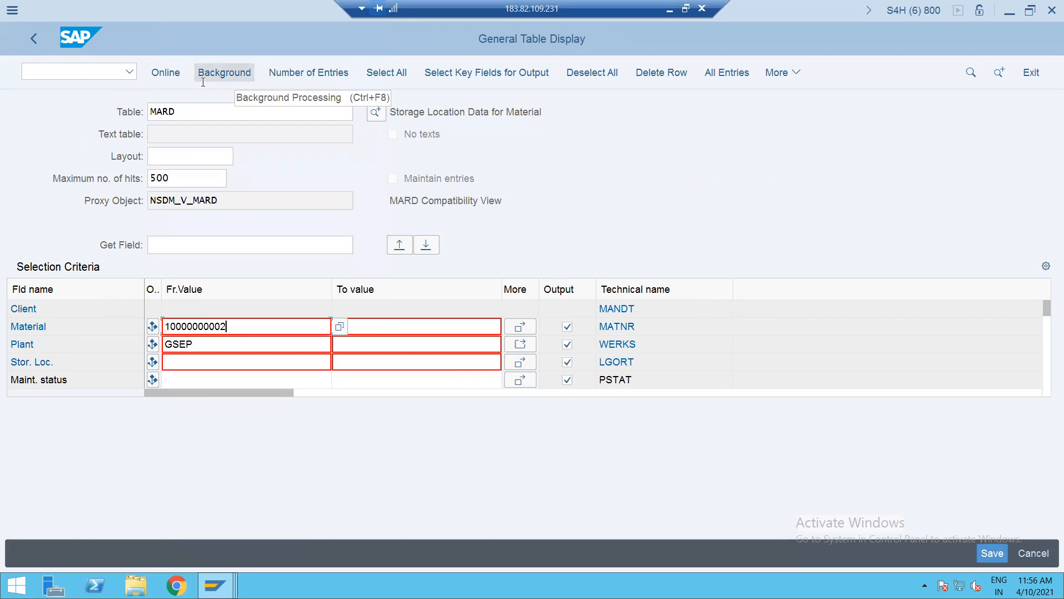
pyautogui.click(172, 74)
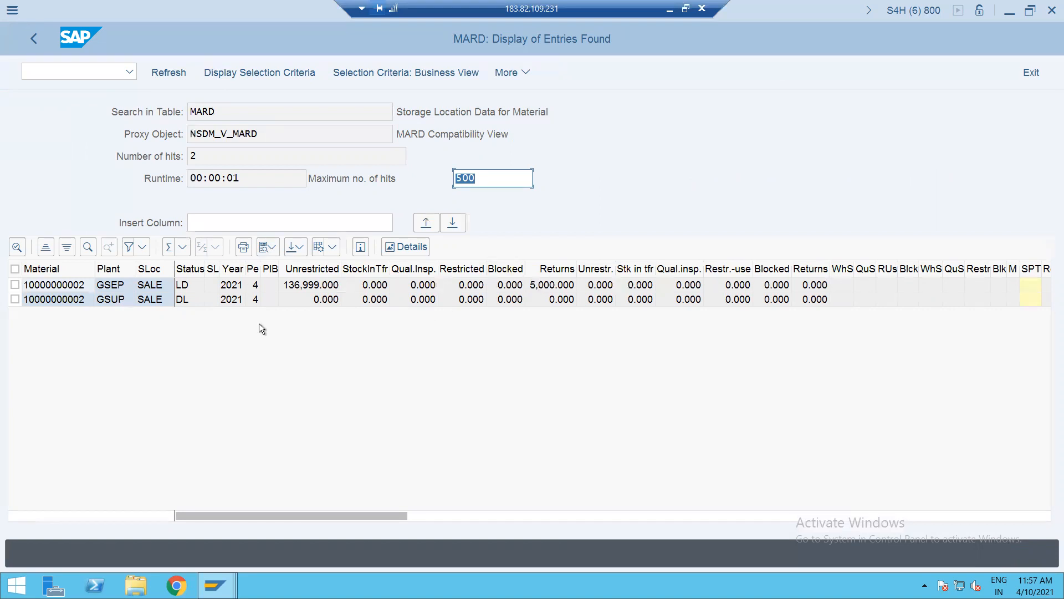
# - Start the stock overview transaction with /NMMB
pyautogui.click(61, 66)
pyautogui.write('/NMMBE')
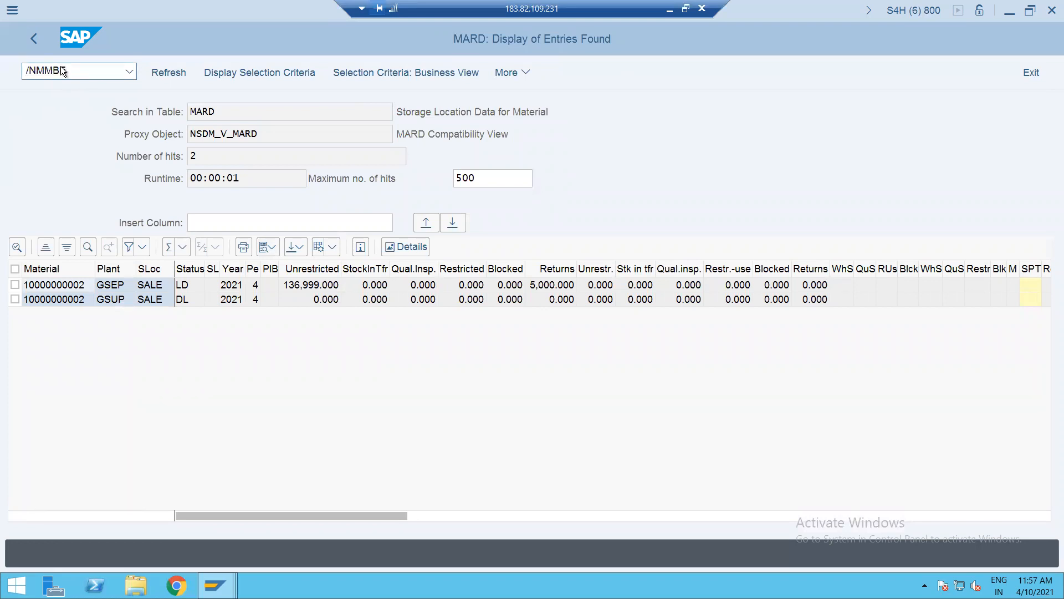
pyautogui.press('Return')
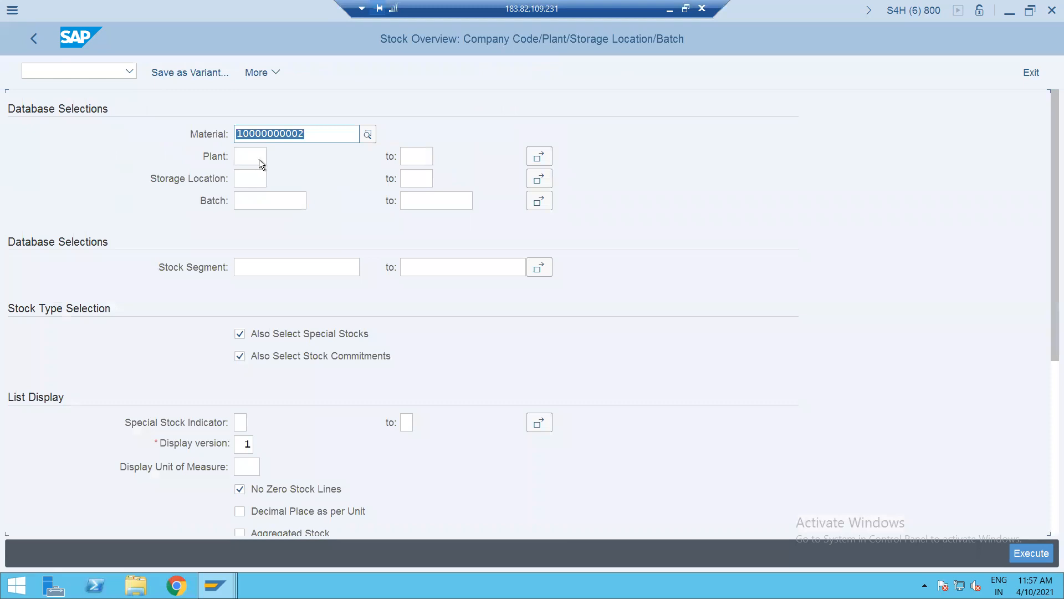
# - Check stock for plant GSUP, storage location SALE, find none, then enter /NMIGO
pyautogui.click(247, 158)
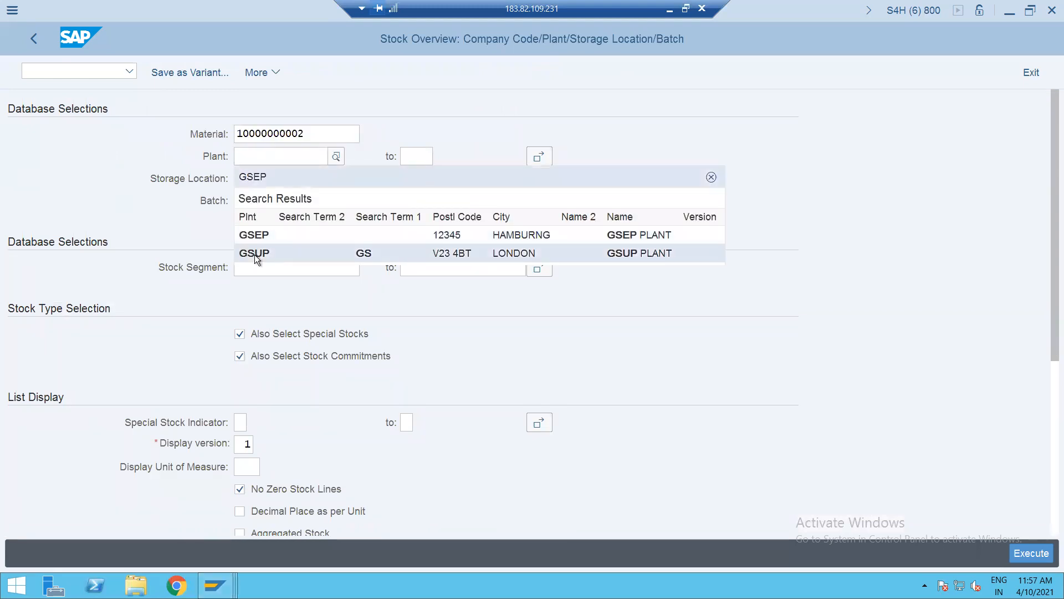
pyautogui.click(254, 255)
pyautogui.click(255, 181)
pyautogui.write('SALE')
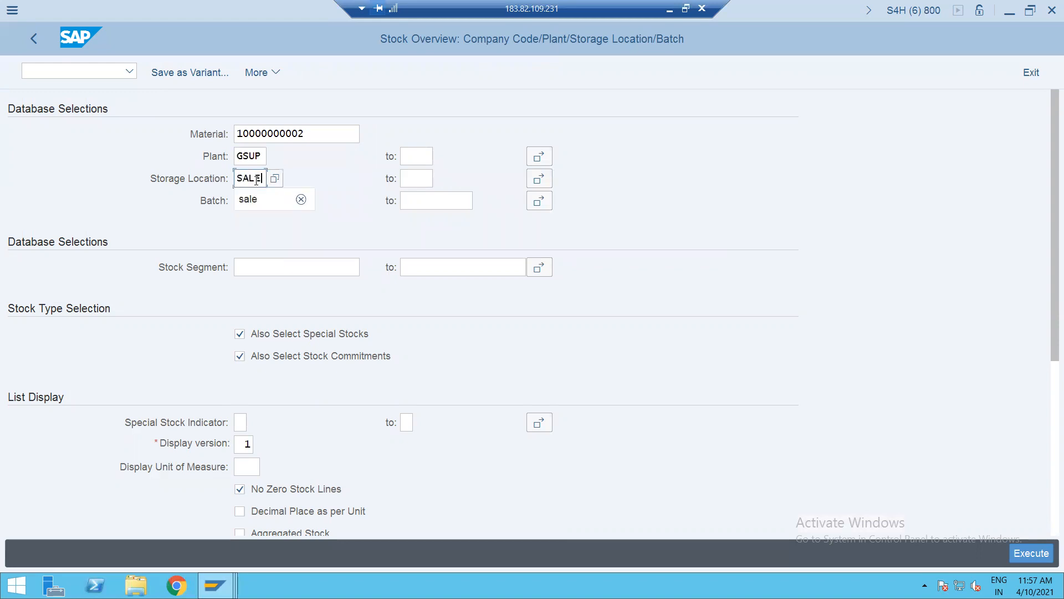
pyautogui.press('Return')
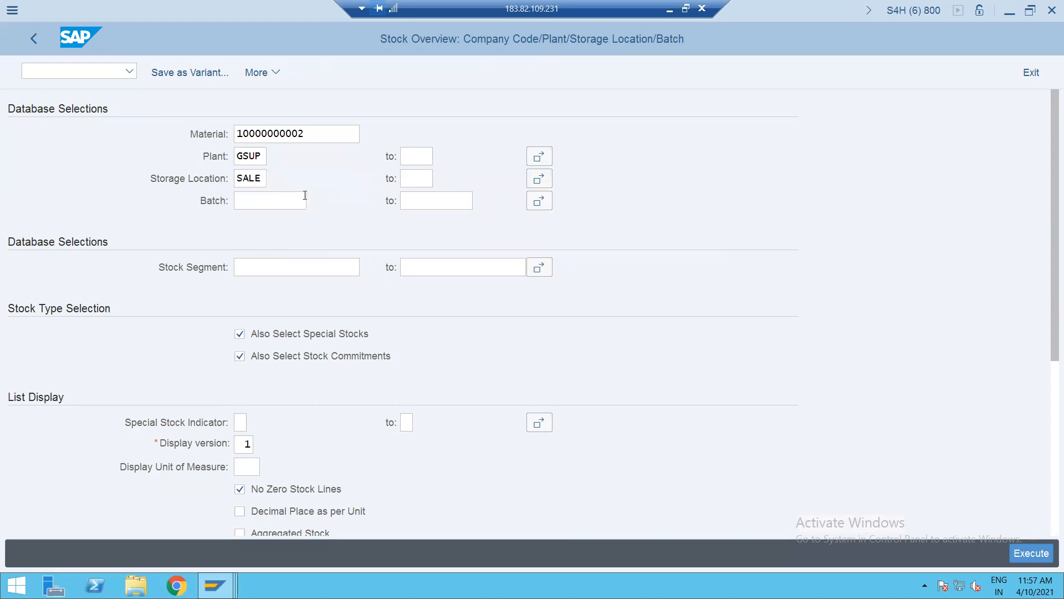
pyautogui.click(1020, 554)
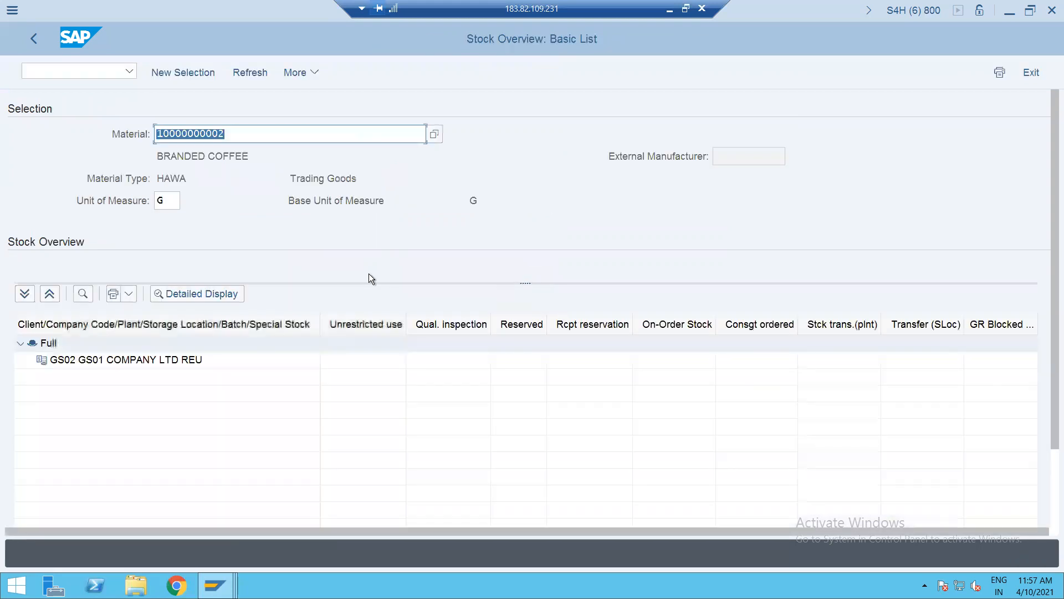
pyautogui.click(208, 364)
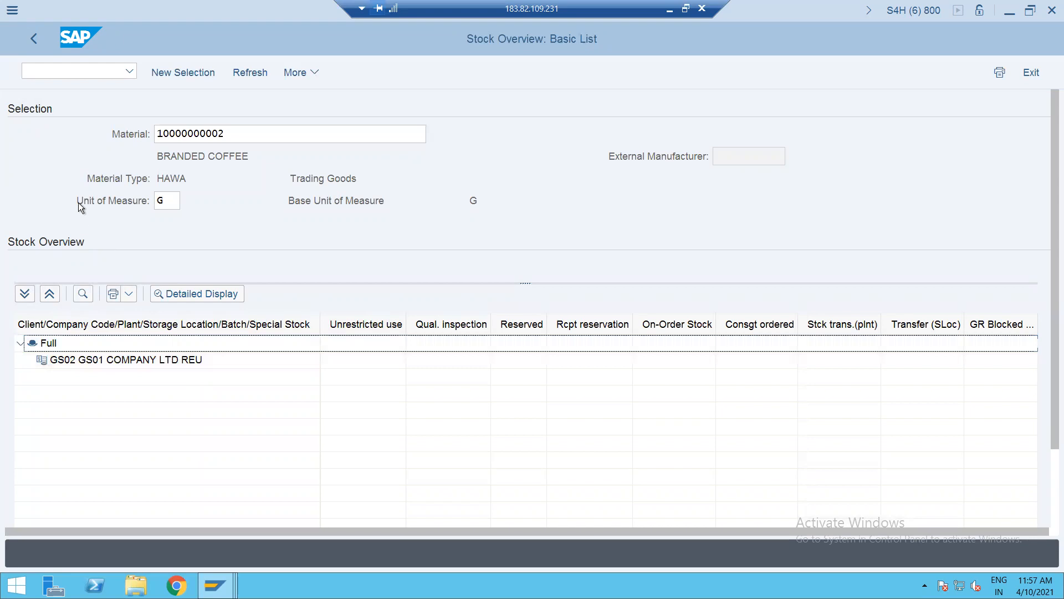
pyautogui.click(35, 36)
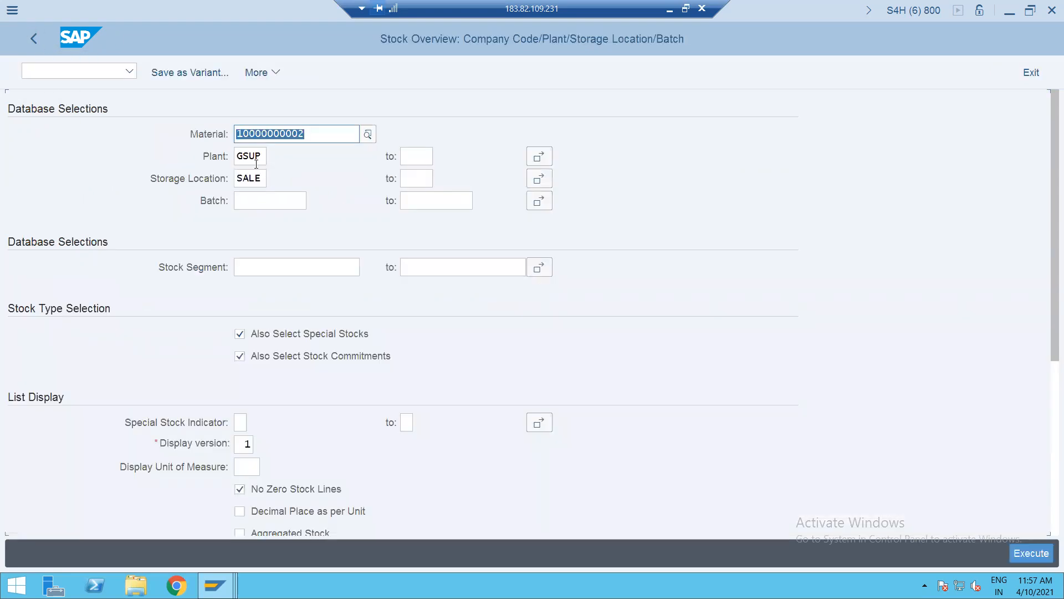
pyautogui.click(51, 74)
pyautogui.write('/NMIGO')
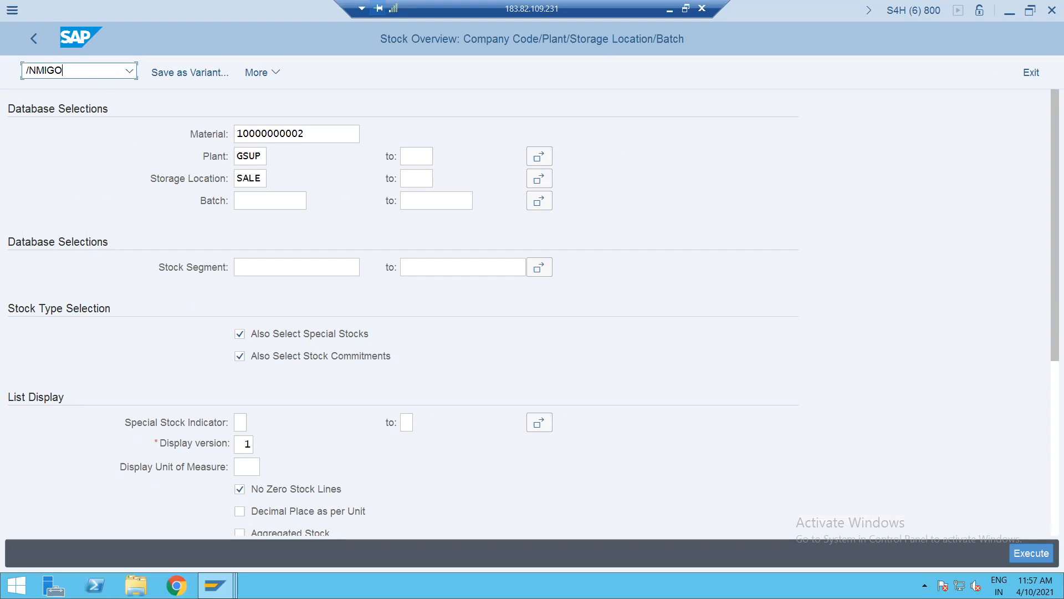
# - In MIGO, enter a receipt quantity of 100000 in unit G
pyautogui.press('Return')
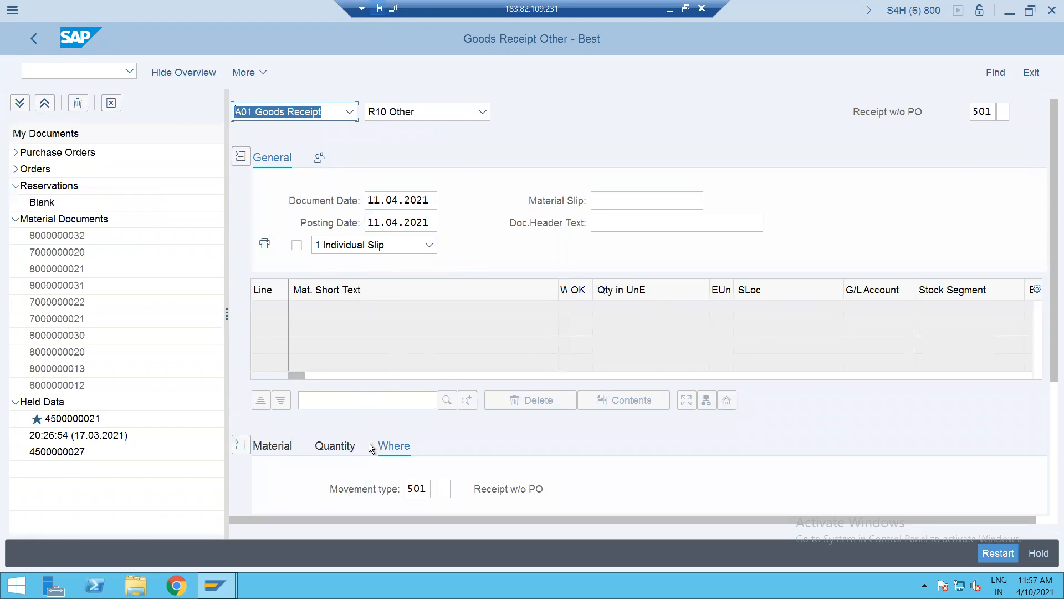
pyautogui.click(333, 444)
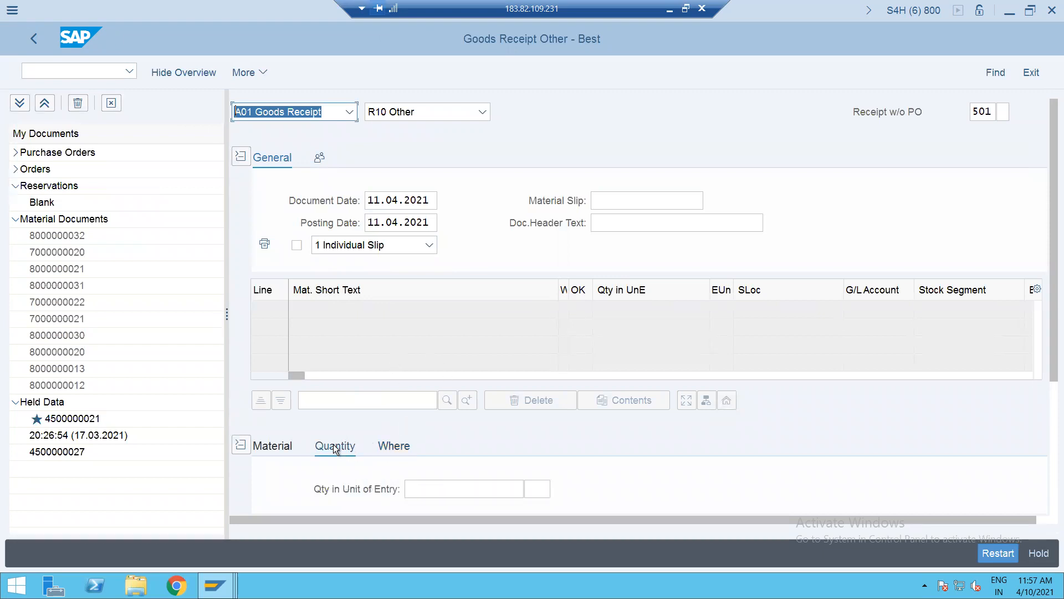
pyautogui.click(434, 487)
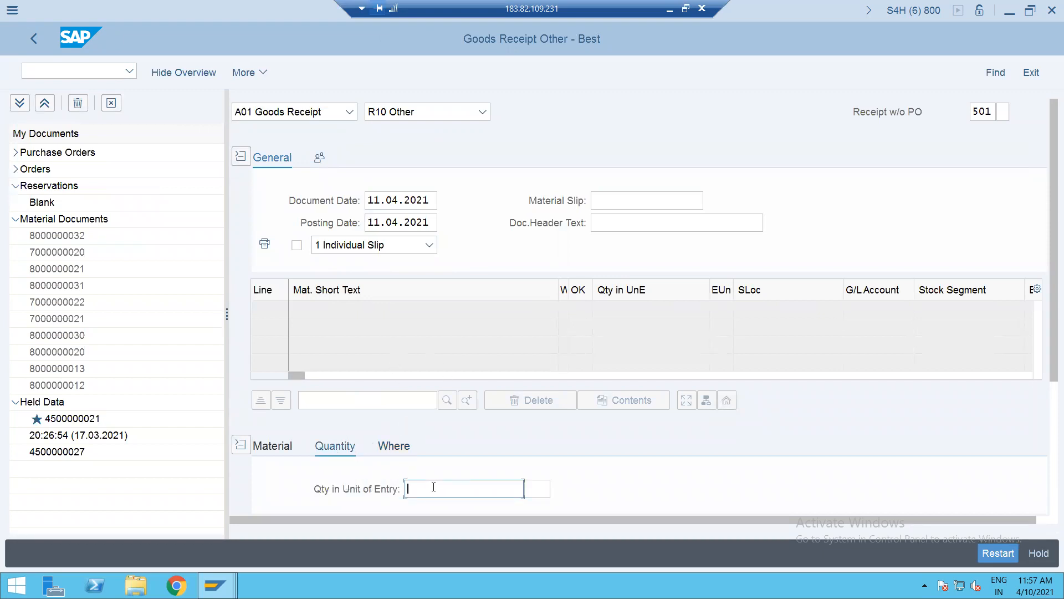
pyautogui.write('80000102')
pyautogui.press('BackSpace')
pyautogui.press('BackSpace')
pyautogui.press('BackSpace')
pyautogui.press('BackSpace')
pyautogui.press('BackSpace')
pyautogui.press('BackSpace')
pyautogui.press('BackSpace')
pyautogui.press('BackSpace')
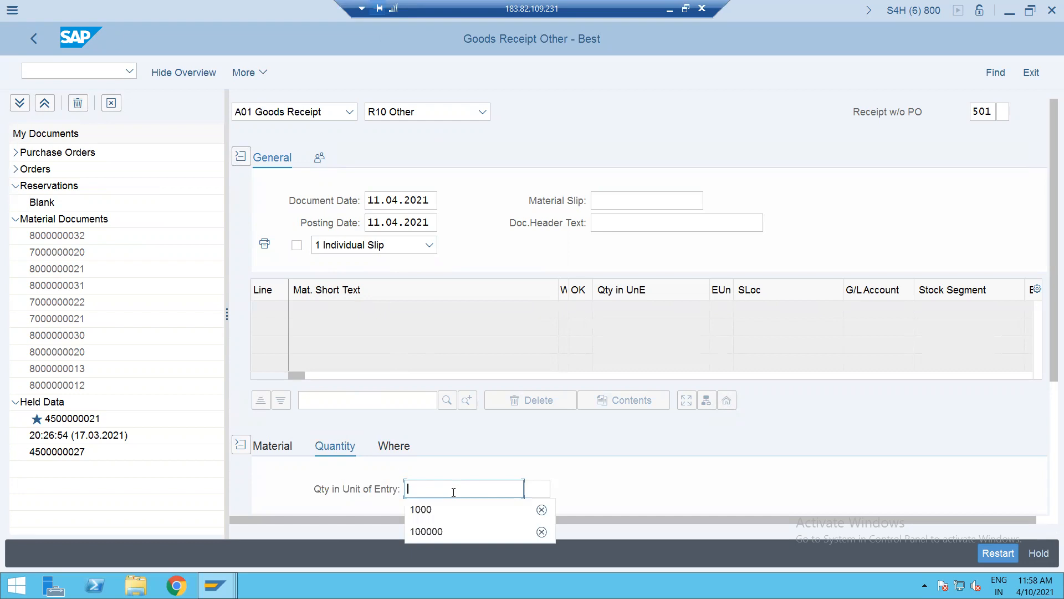
pyautogui.click(433, 530)
pyautogui.press('Return')
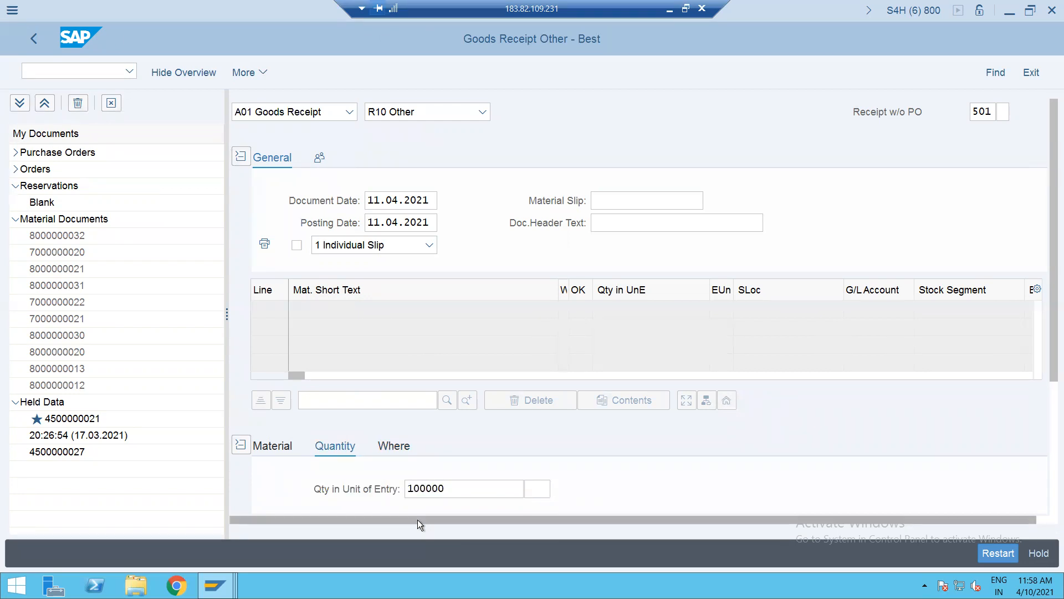
pyautogui.click(533, 490)
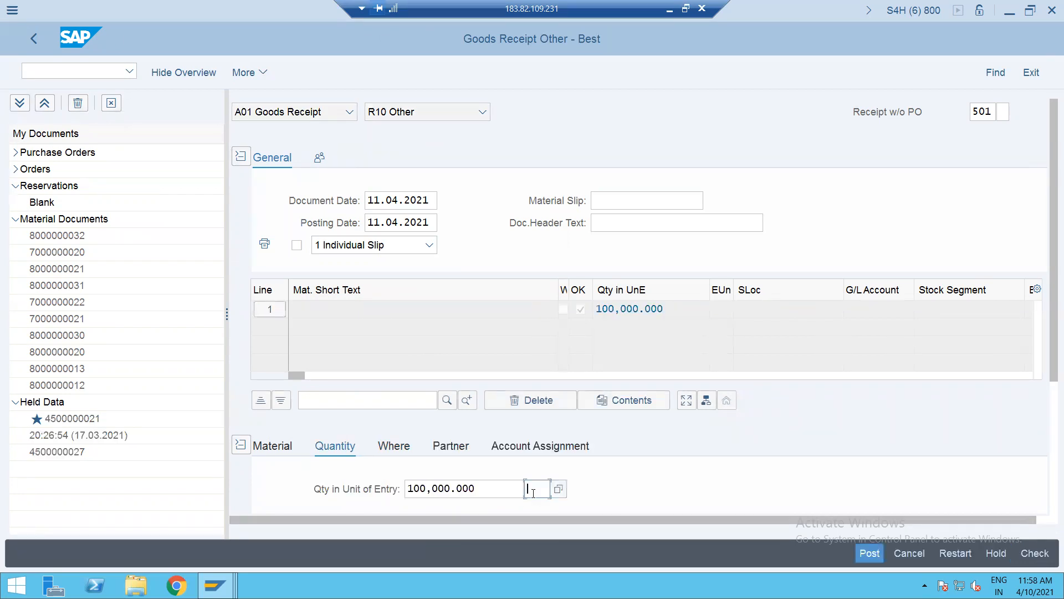
pyautogui.write('G')
pyautogui.press('Return')
# - Set receiving plant GSUP and storage location SALE
pyautogui.click(393, 450)
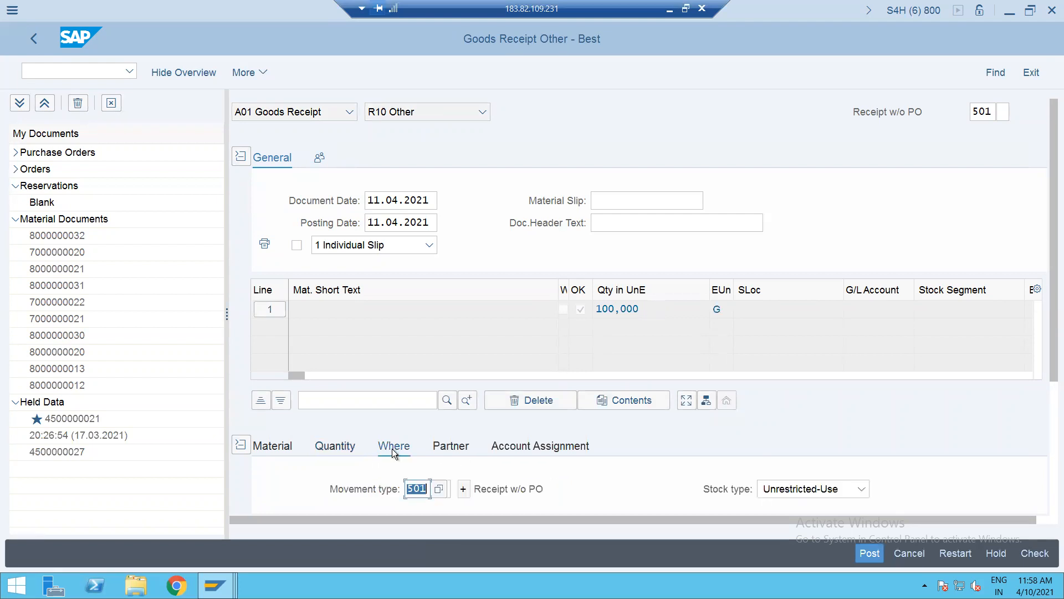
pyautogui.scroll(-5, 1050, 313)
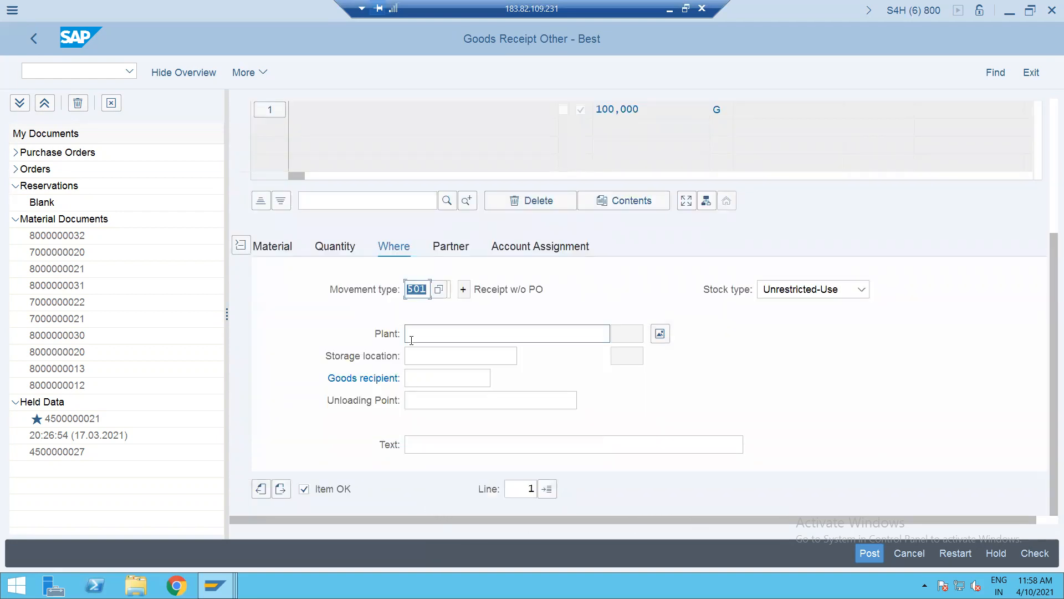
pyautogui.click(411, 335)
pyautogui.write('GSUP')
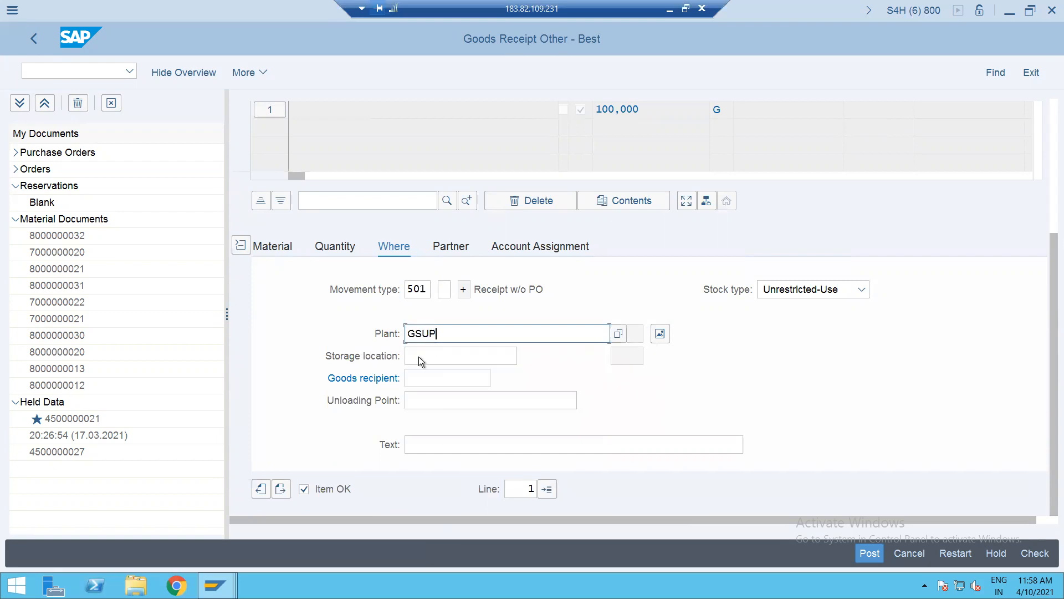
pyautogui.click(419, 357)
pyautogui.write('SALE')
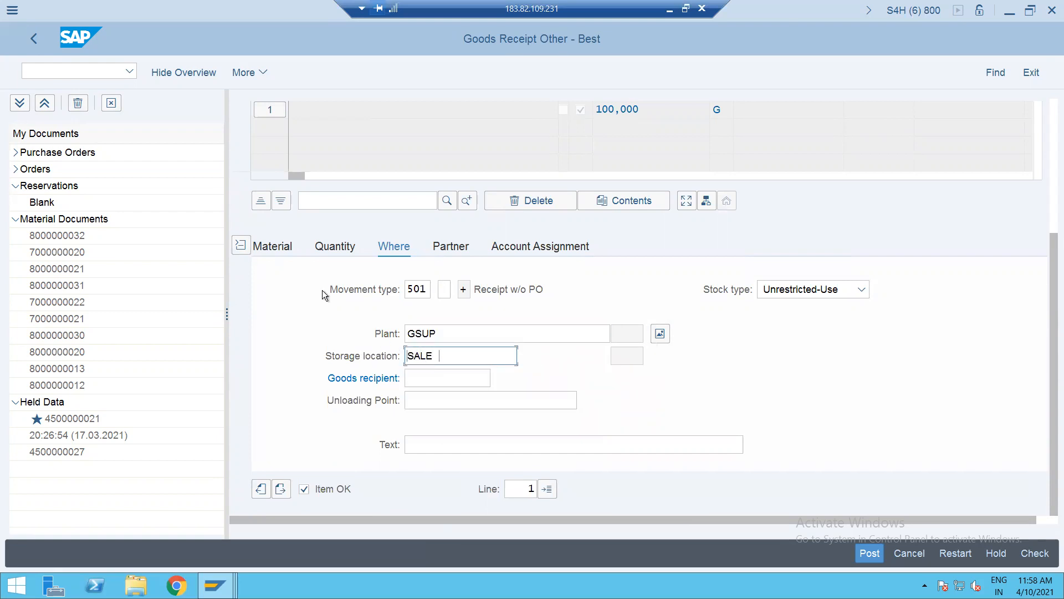
pyautogui.press('Return')
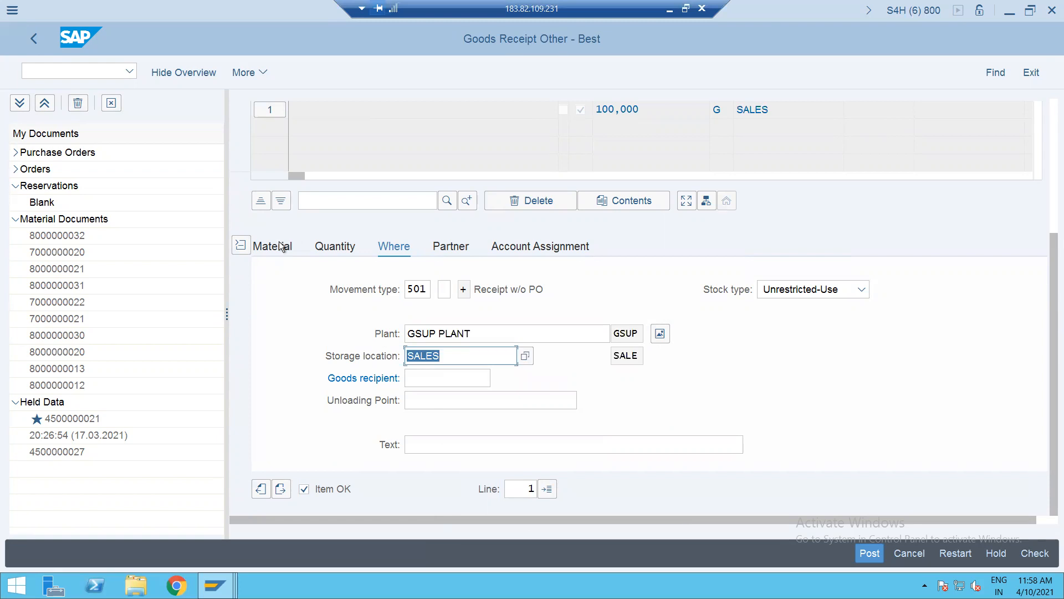
pyautogui.click(275, 247)
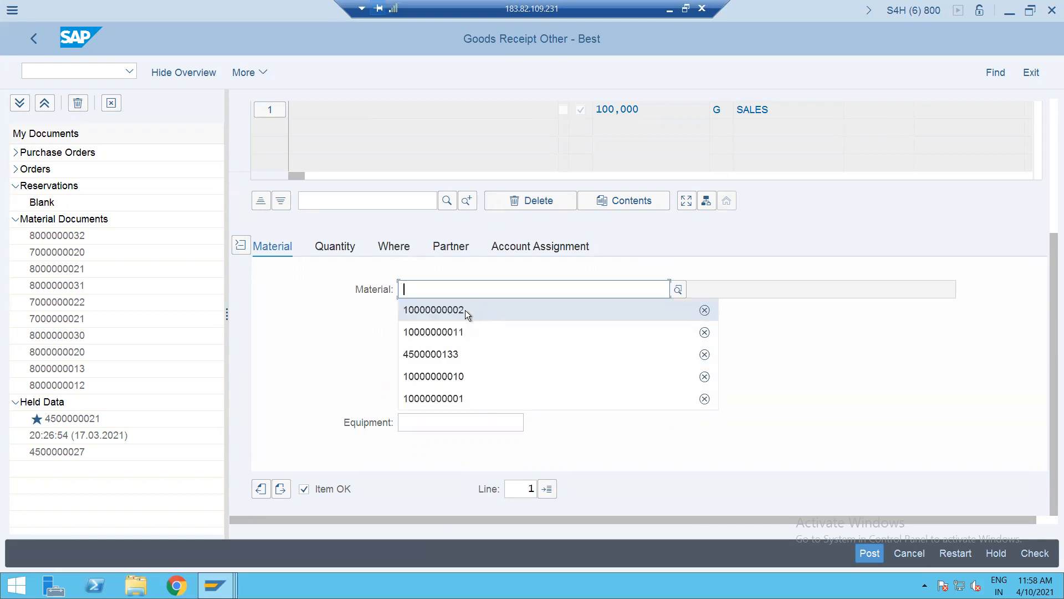
pyautogui.click(463, 311)
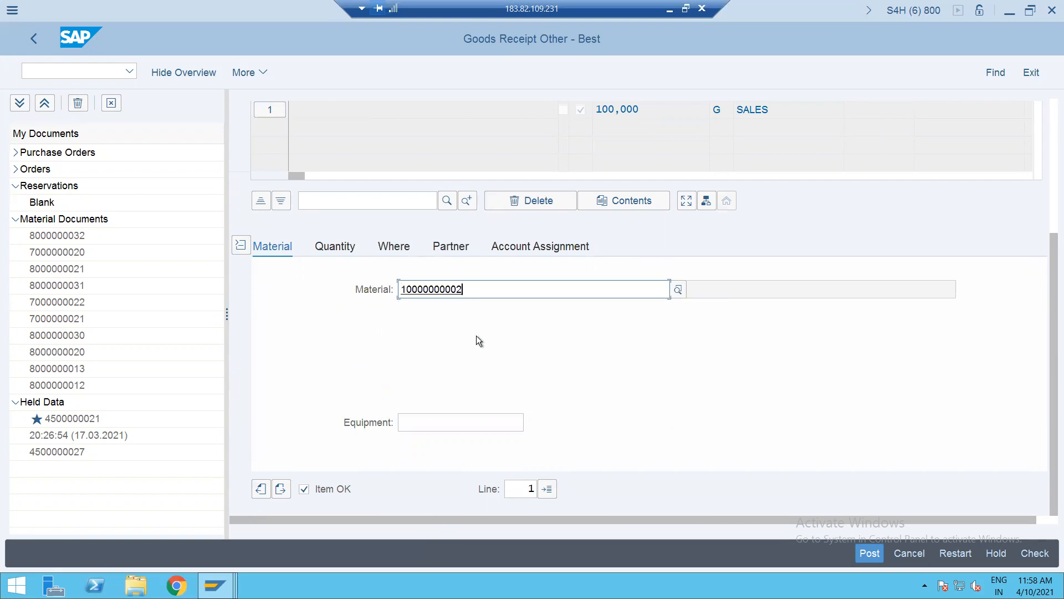
pyautogui.press('Return')
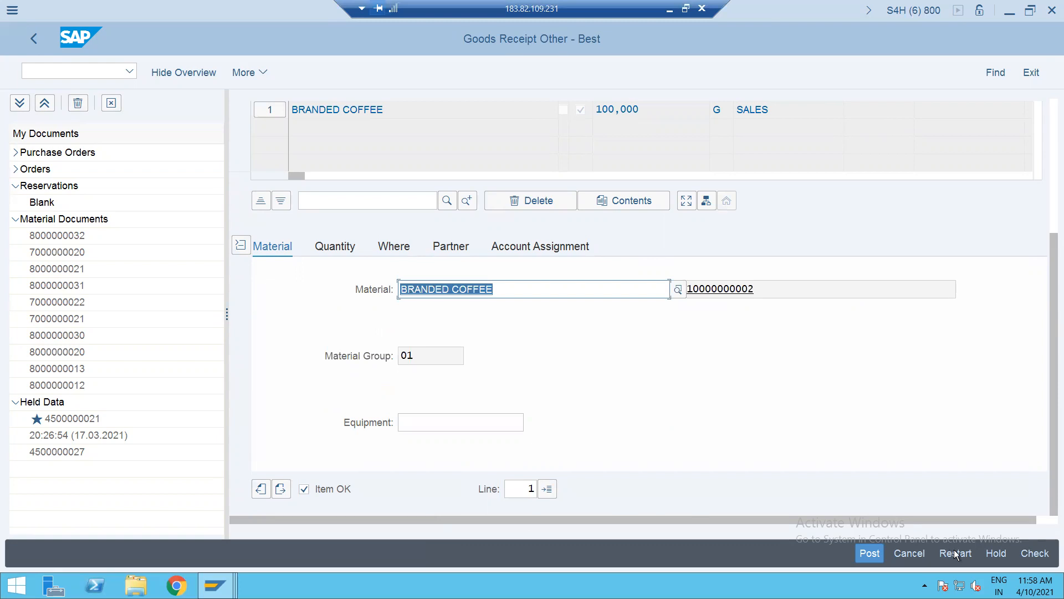
pyautogui.click(1034, 553)
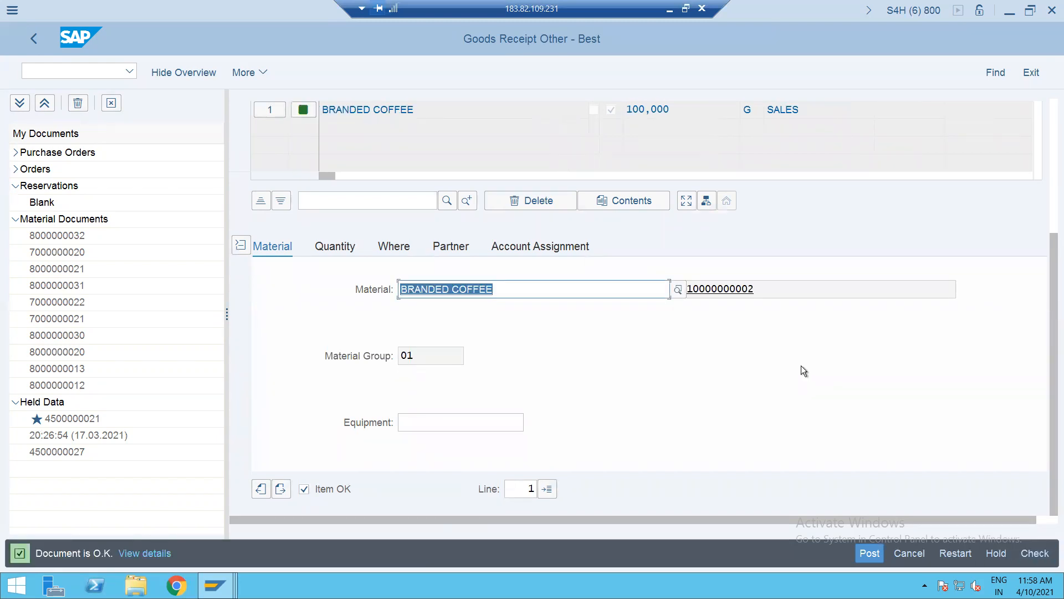
pyautogui.click(862, 557)
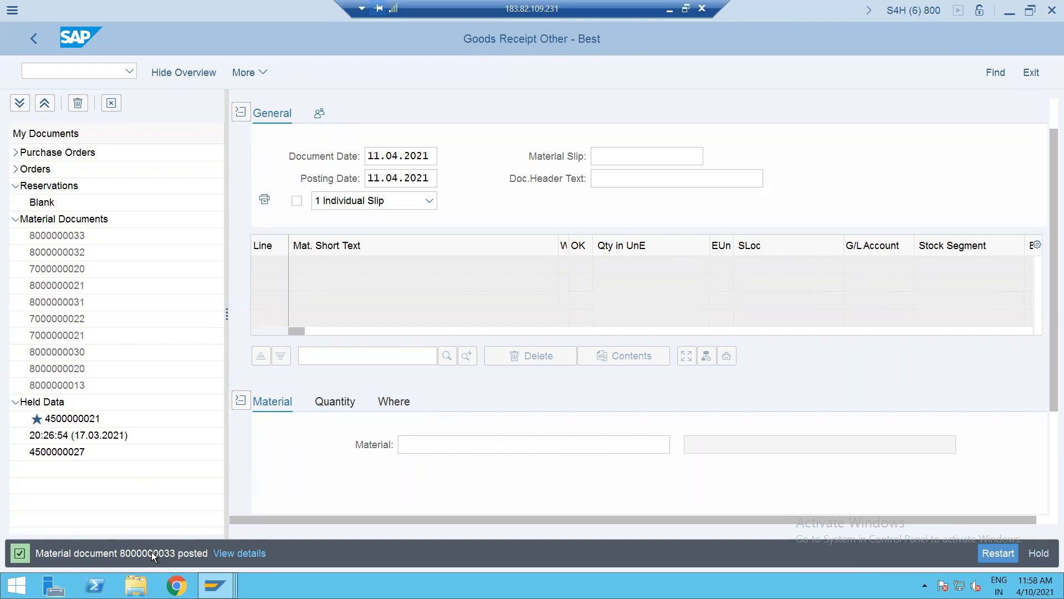
pyautogui.click(238, 553)
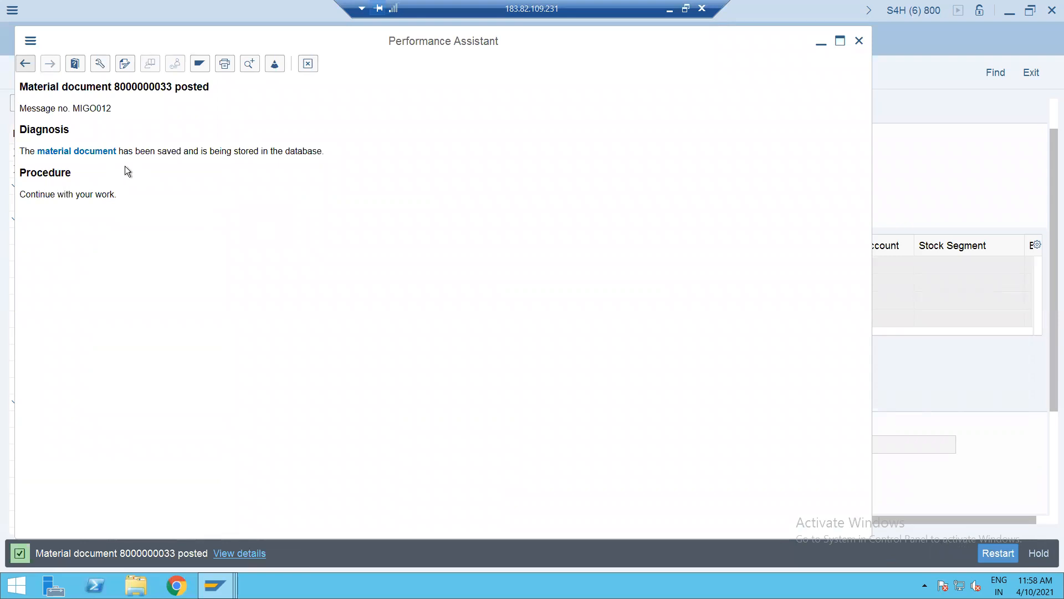
# - Rerun the stock overview and verify 100,000.000 G unrestricted at plant GSUP, location SALE
pyautogui.press('Escape')
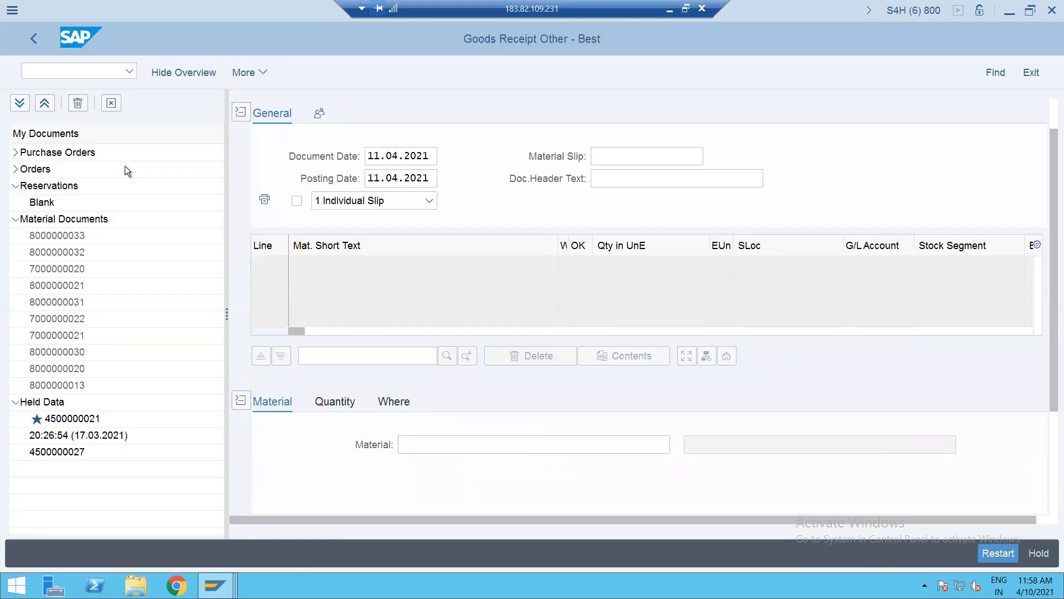
pyautogui.write('/NMMB')
pyautogui.press('Return')
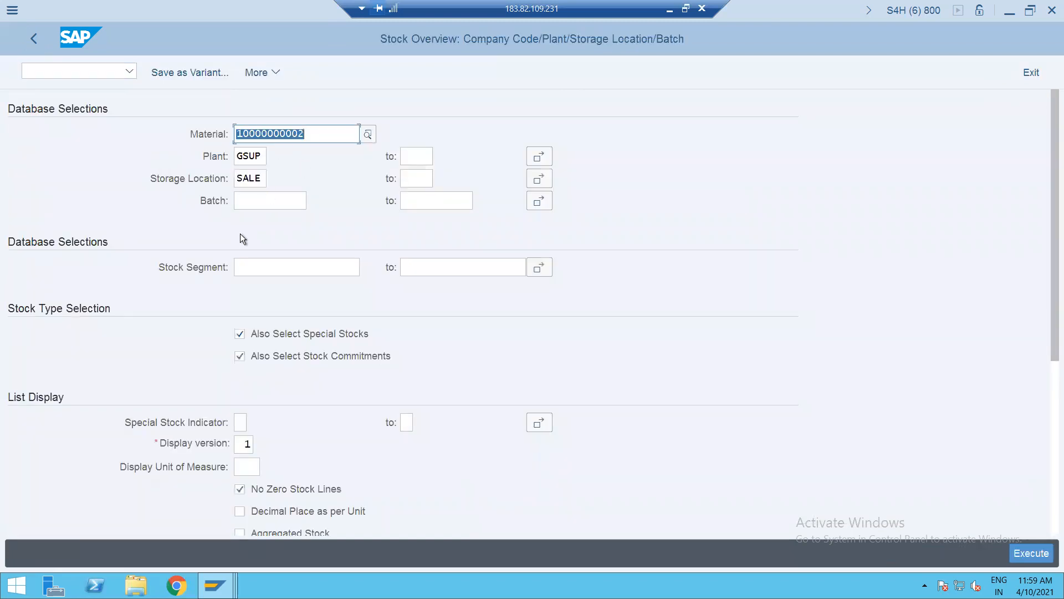
pyautogui.click(1026, 553)
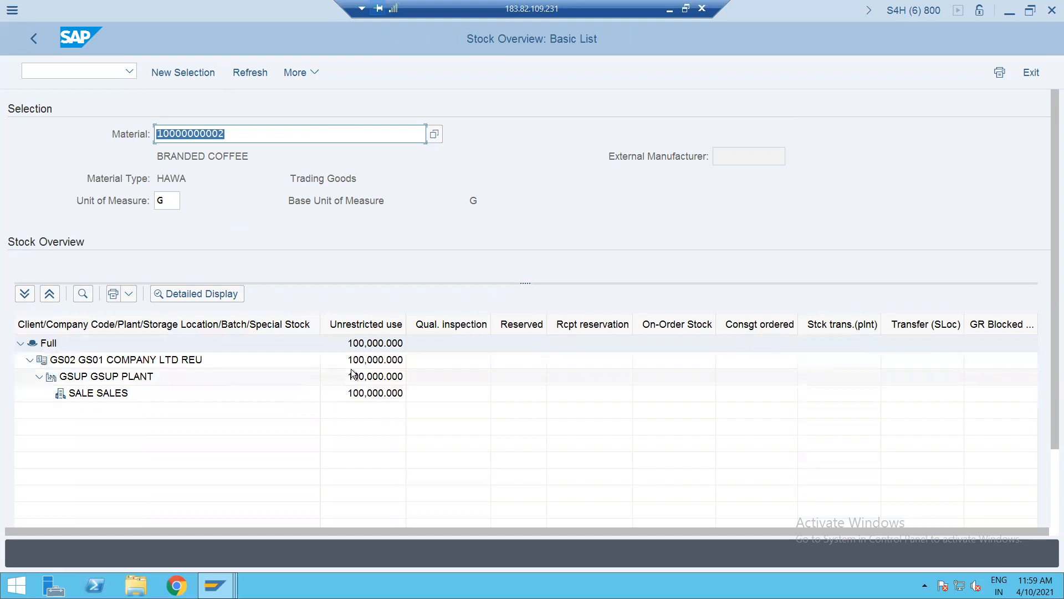
pyautogui.click(161, 363)
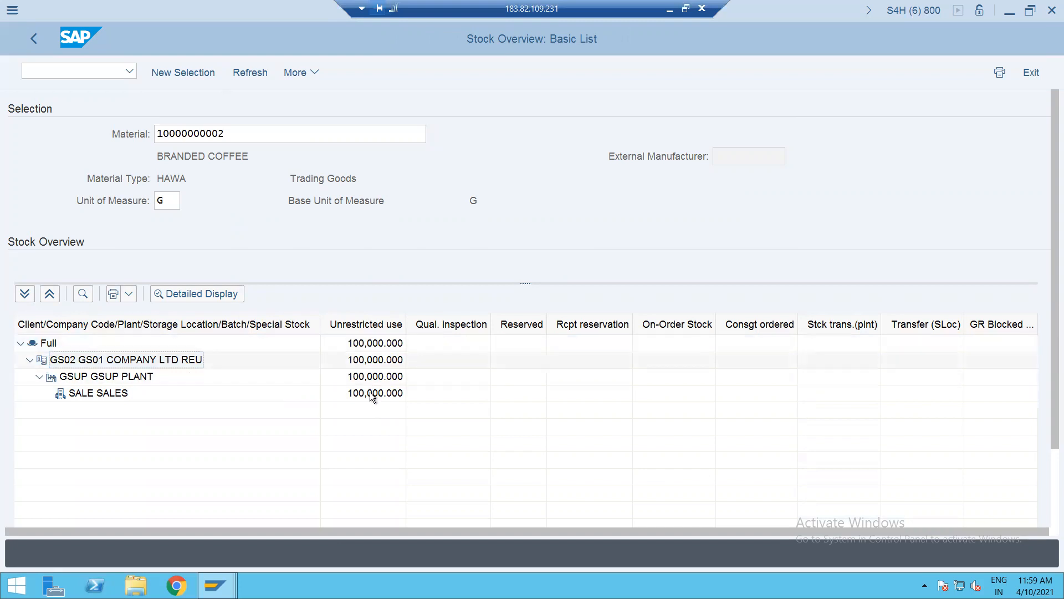
pyautogui.click(118, 380)
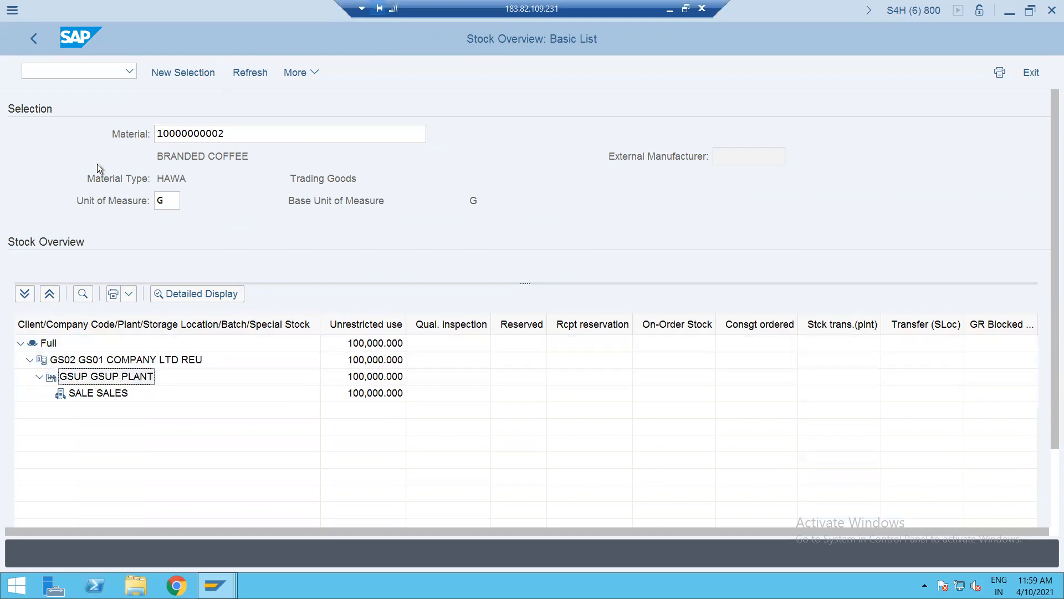
pyautogui.click(32, 38)
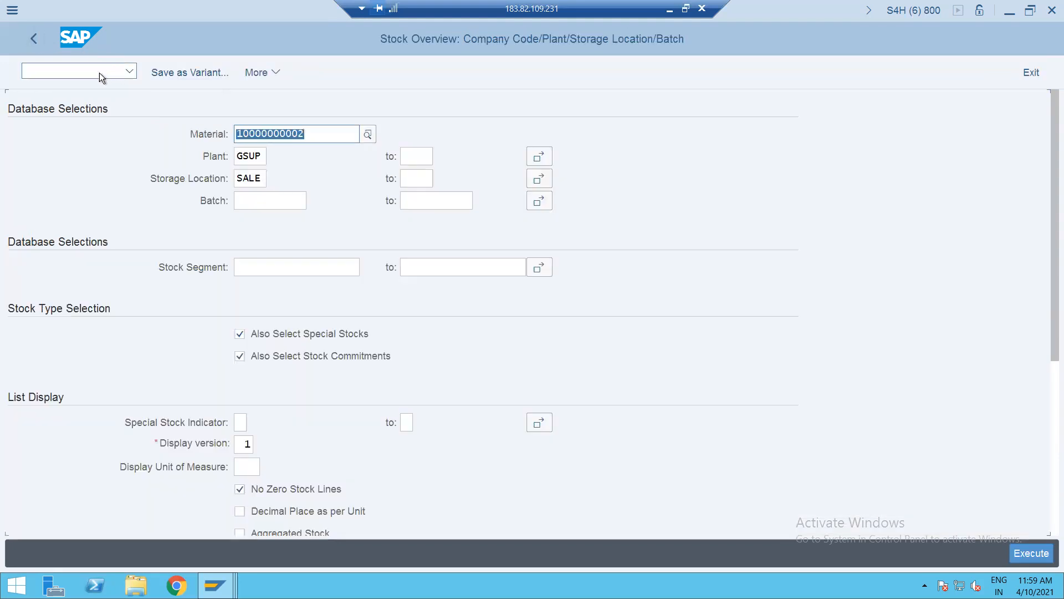
# - Switch back to the credit sales order window and its item overview
pyautogui.click(216, 591)
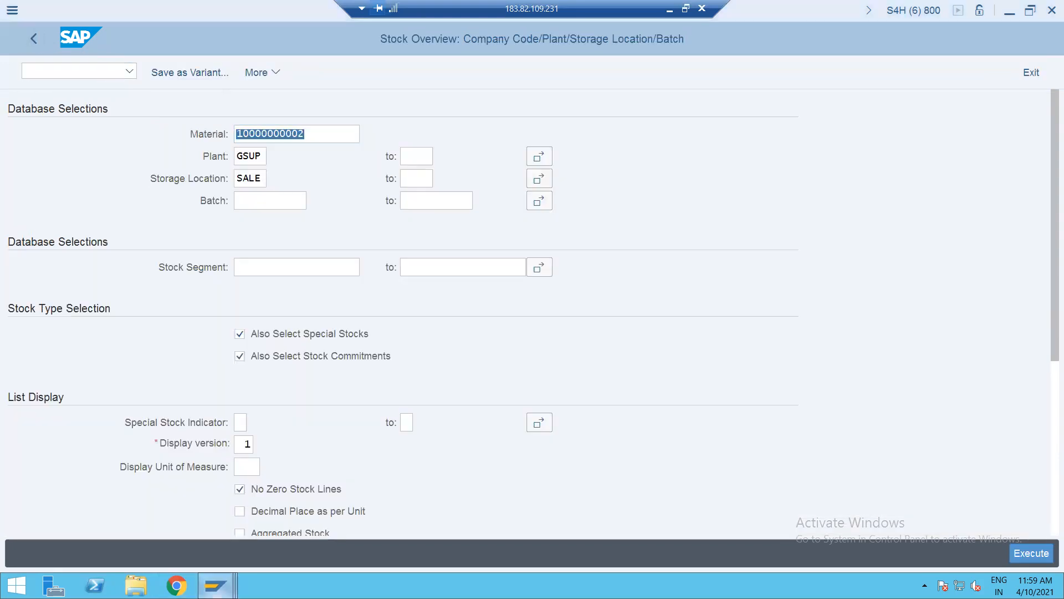
pyautogui.moveTo(406, 518)
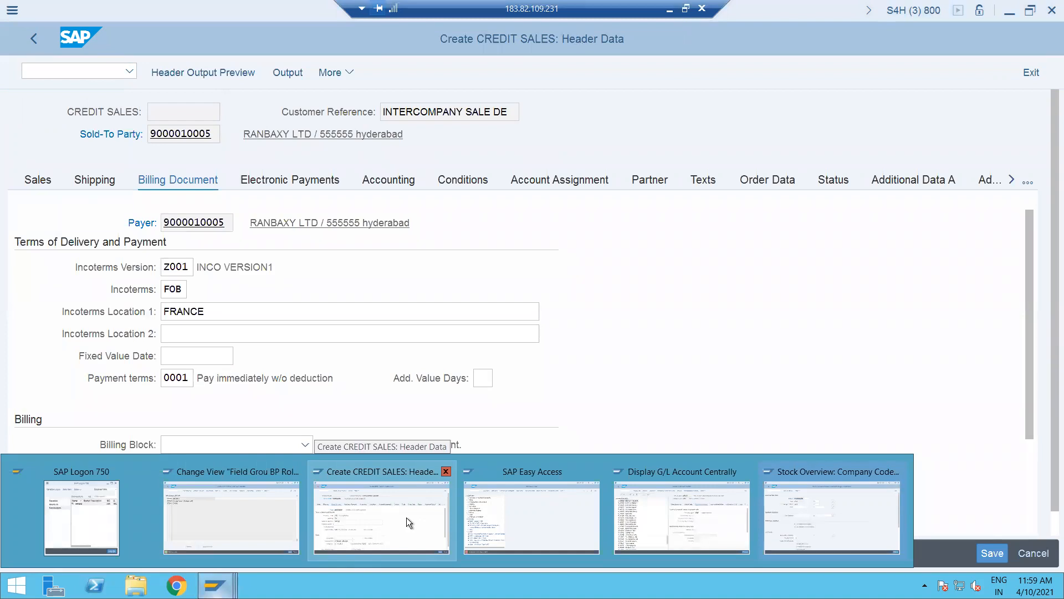
pyautogui.click(406, 517)
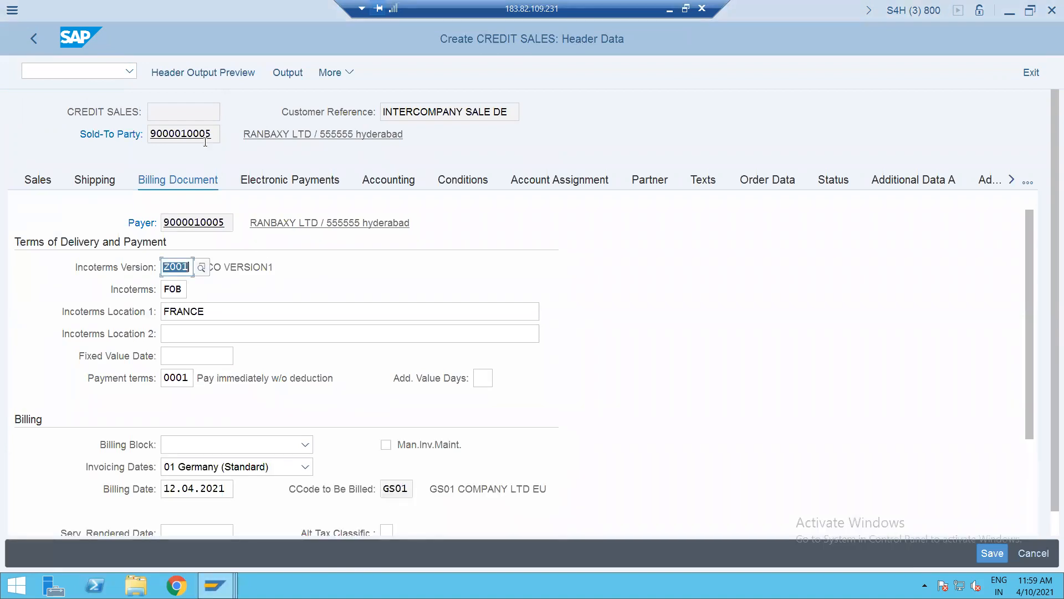
pyautogui.click(35, 42)
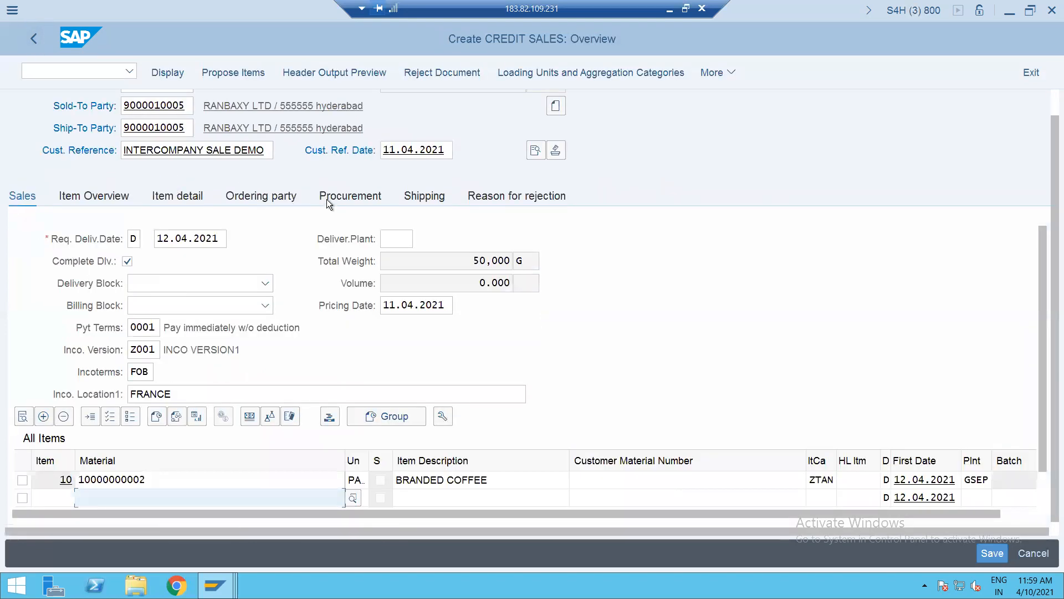
# - Change item 10's plant from GSEP to GSUP and save the order
pyautogui.click(327, 198)
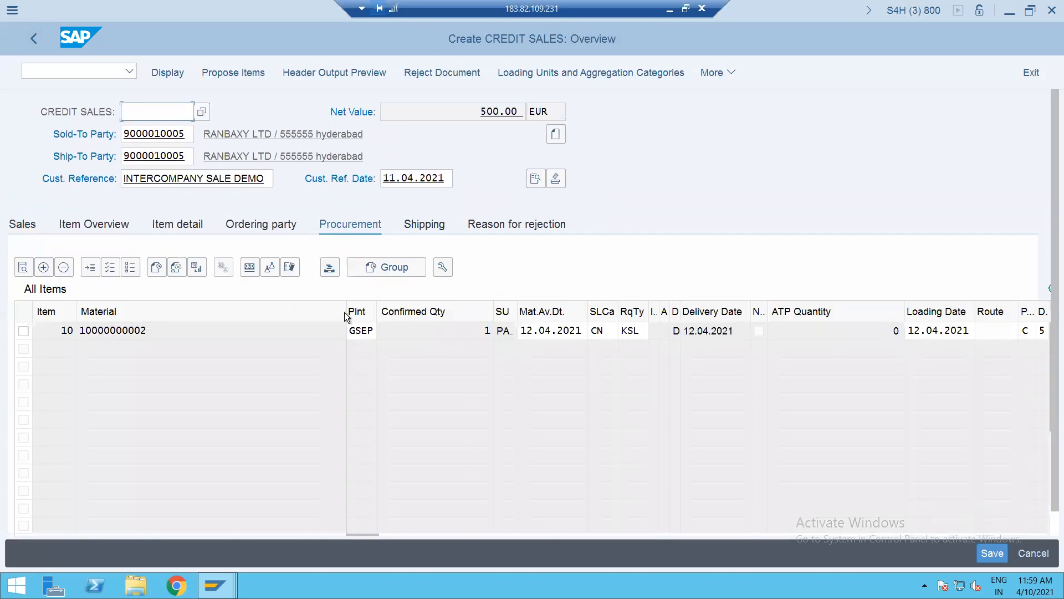
pyautogui.moveTo(351, 330); pyautogui.dragTo(394, 329)
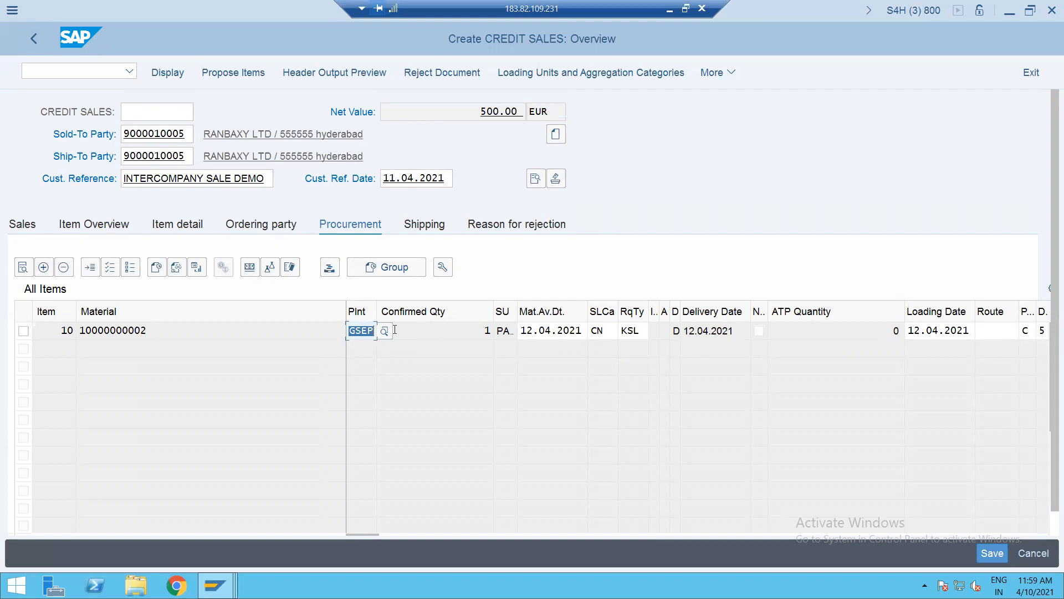
pyautogui.click(385, 332)
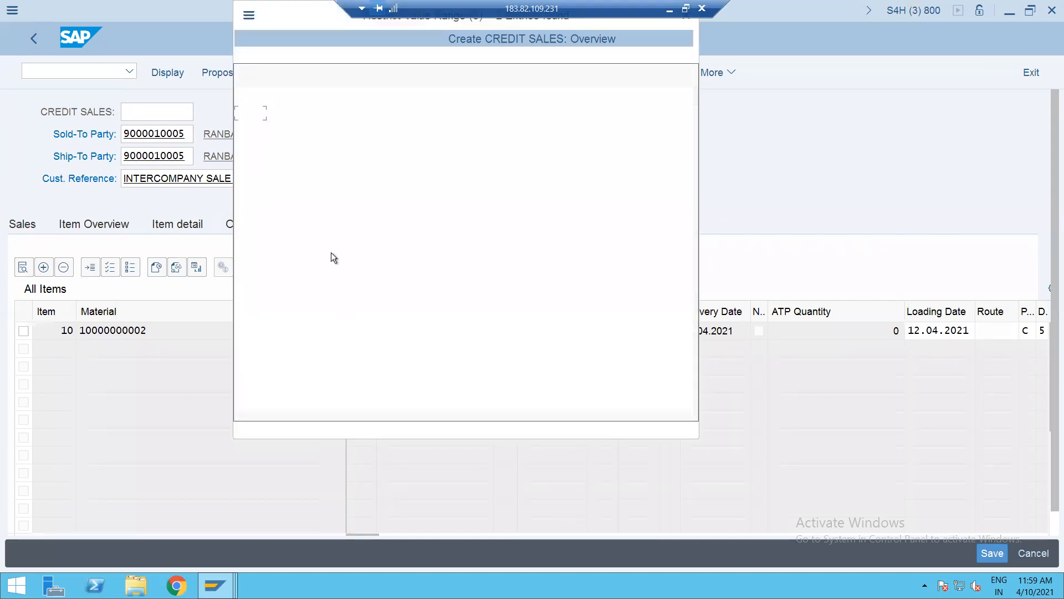
pyautogui.doubleClick(251, 127)
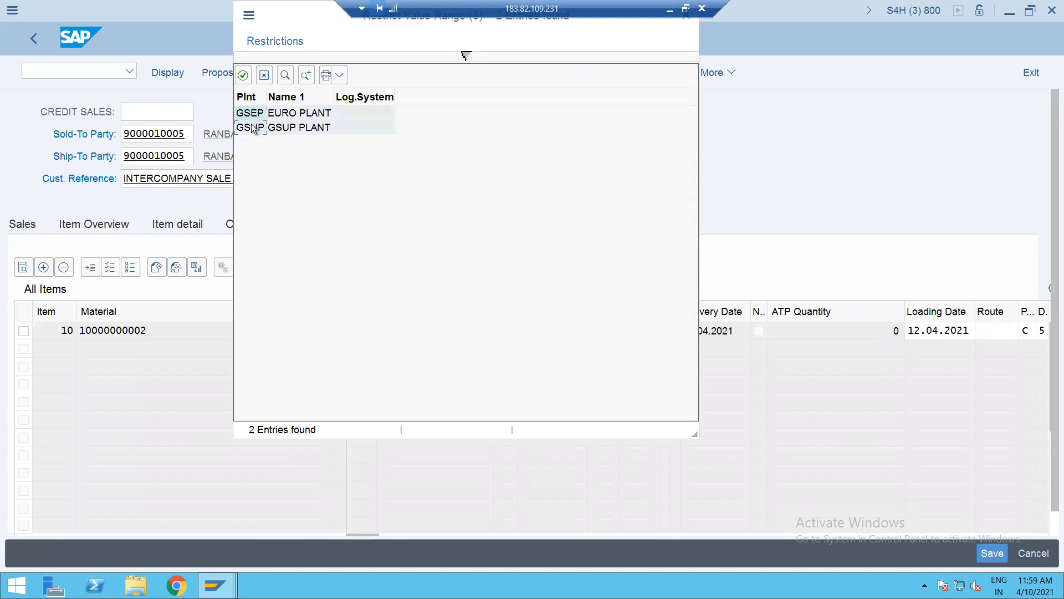
pyautogui.press('Return')
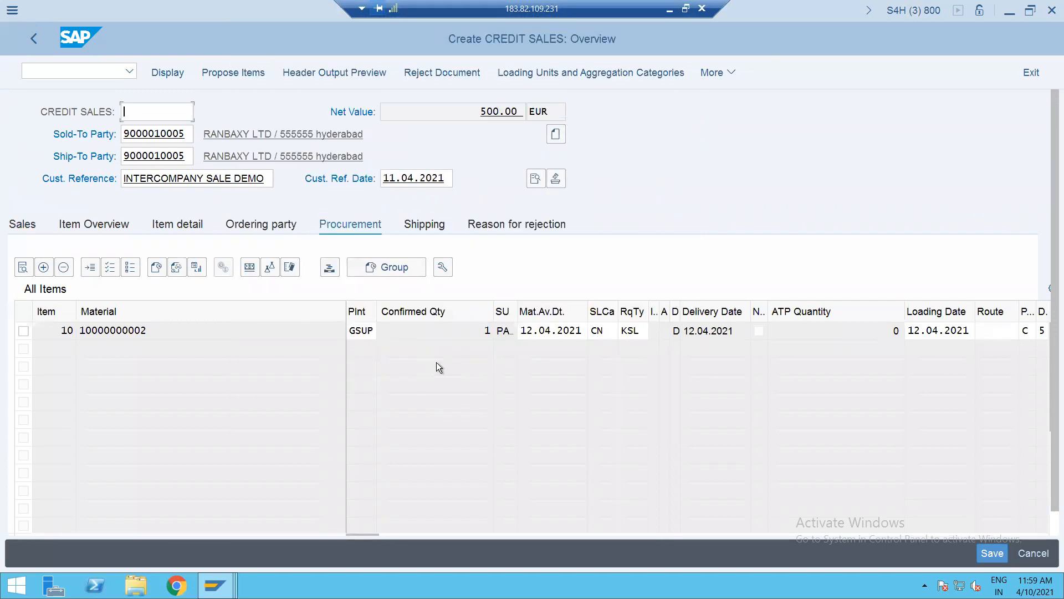
pyautogui.hotkey('ctrl', 's')
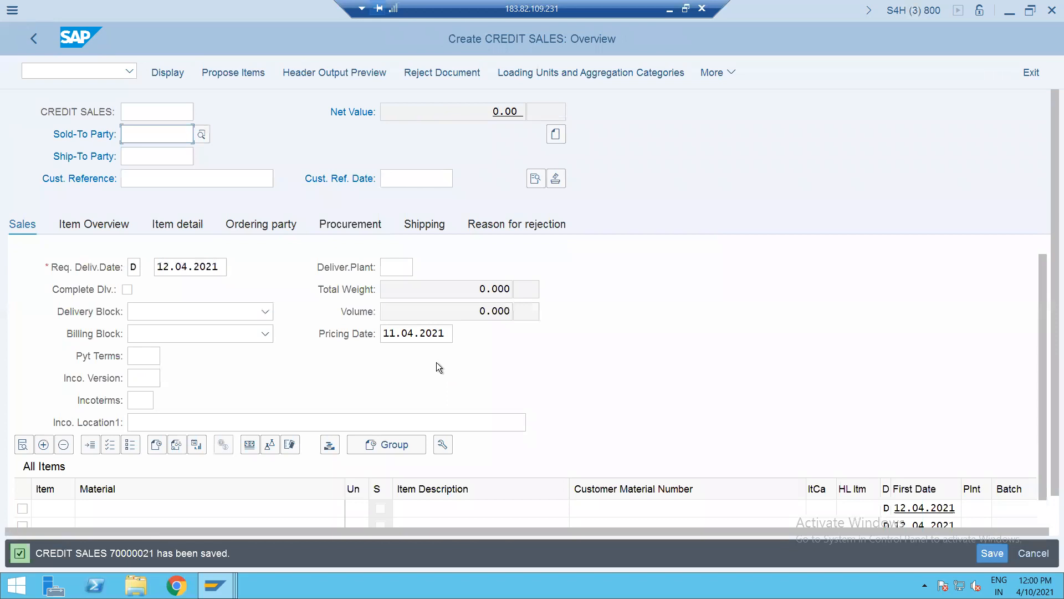
# - Reopen the order with /NVA02 and review item 10's shipping, billing and account assignment data
pyautogui.click(98, 72)
pyautogui.write('/NVA02')
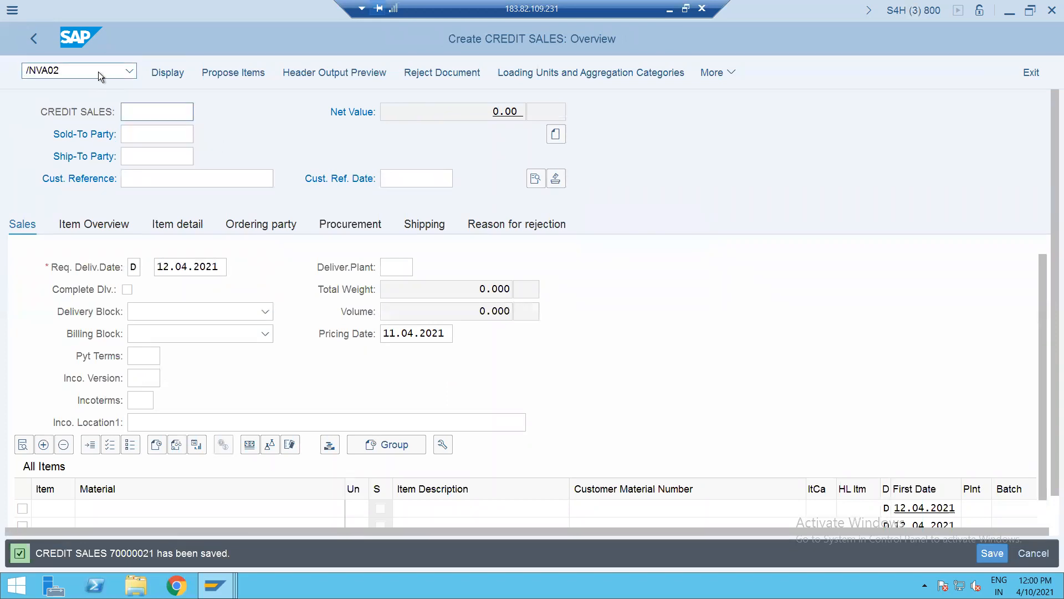
pyautogui.press('Return')
pyautogui.press('Return')
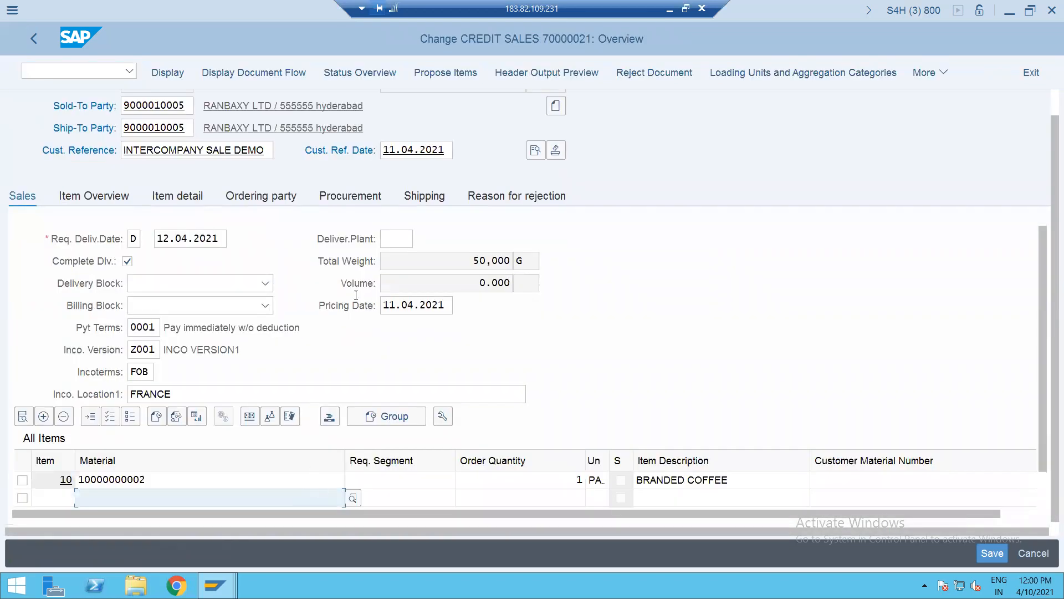
pyautogui.doubleClick(401, 475)
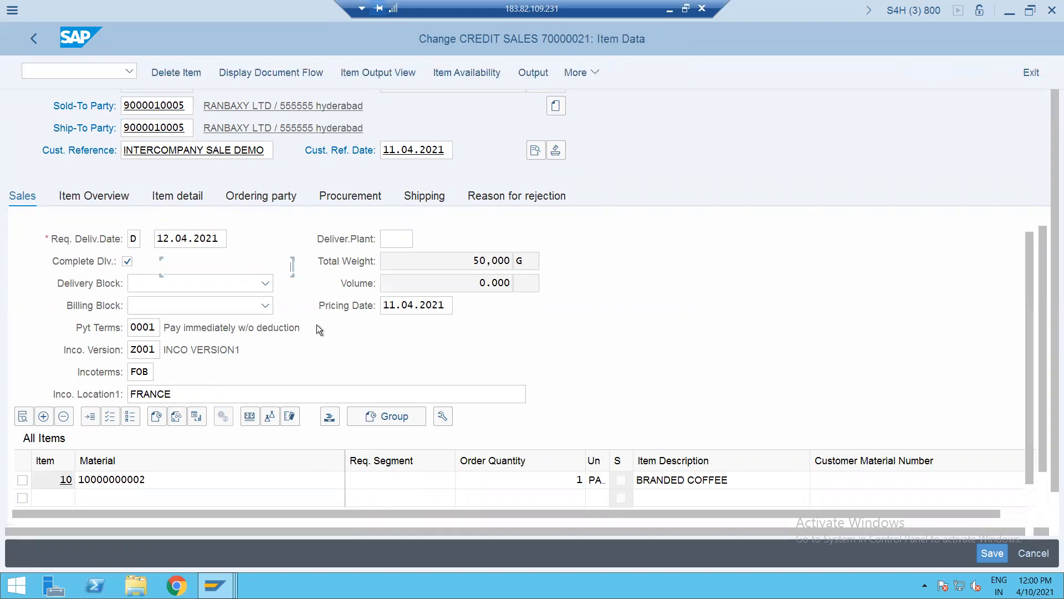
pyautogui.click(162, 202)
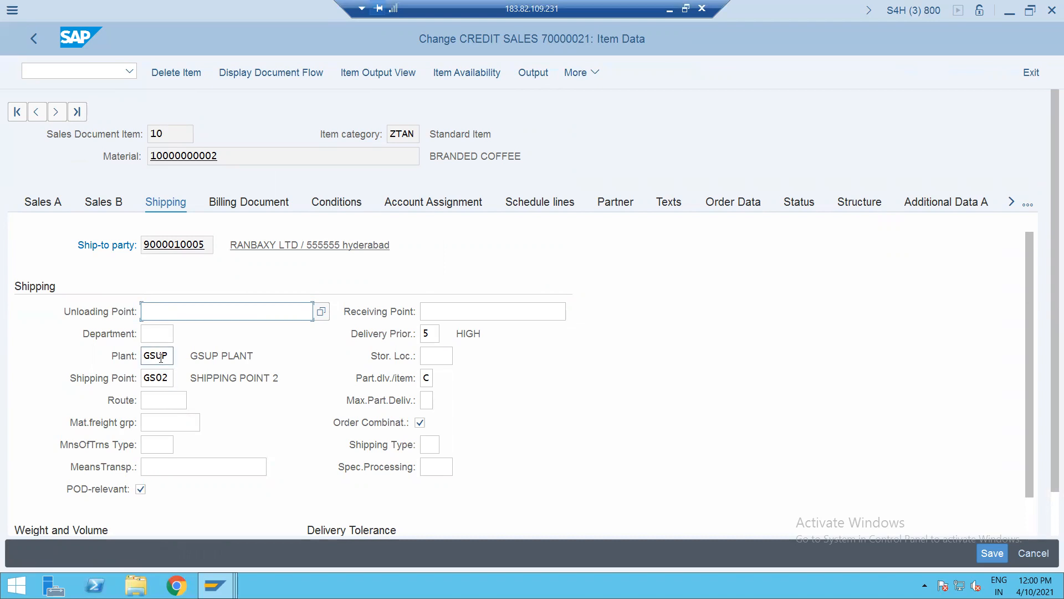
pyautogui.click(270, 203)
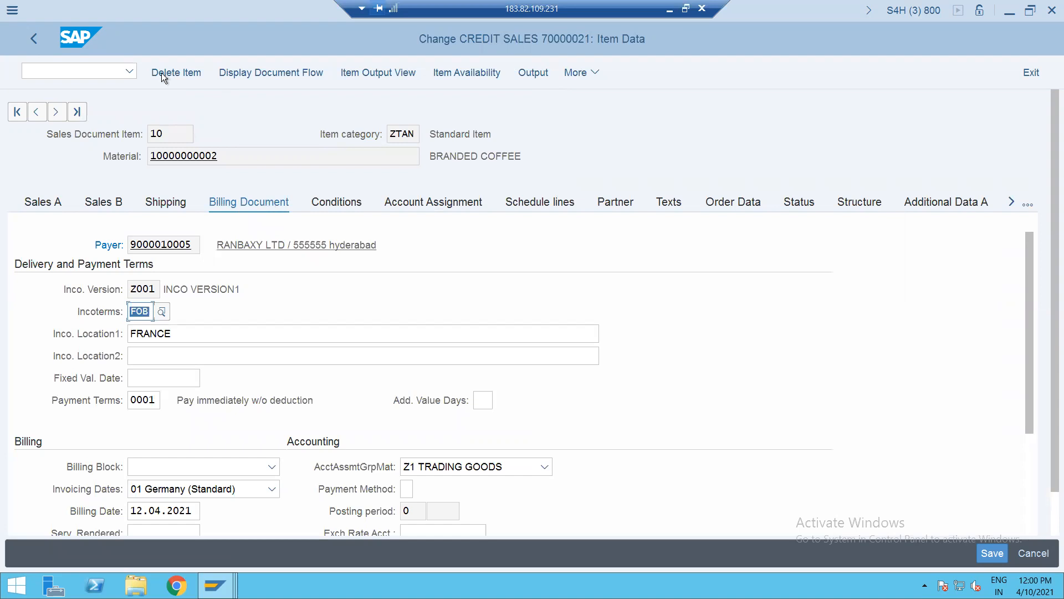
pyautogui.click(408, 206)
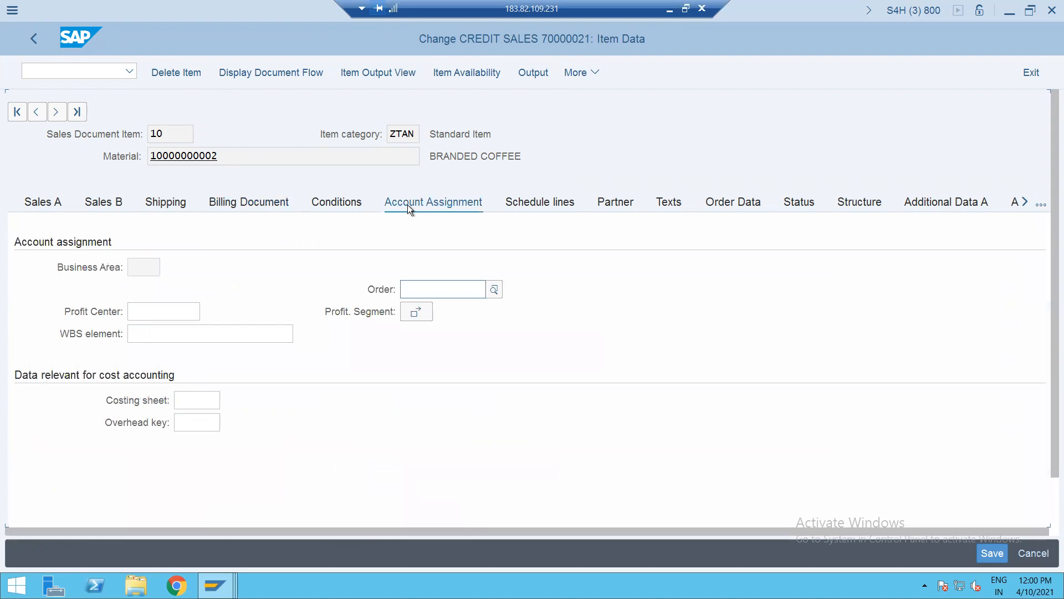
# - Review the order header's billing data showing company code GS01
pyautogui.click(35, 45)
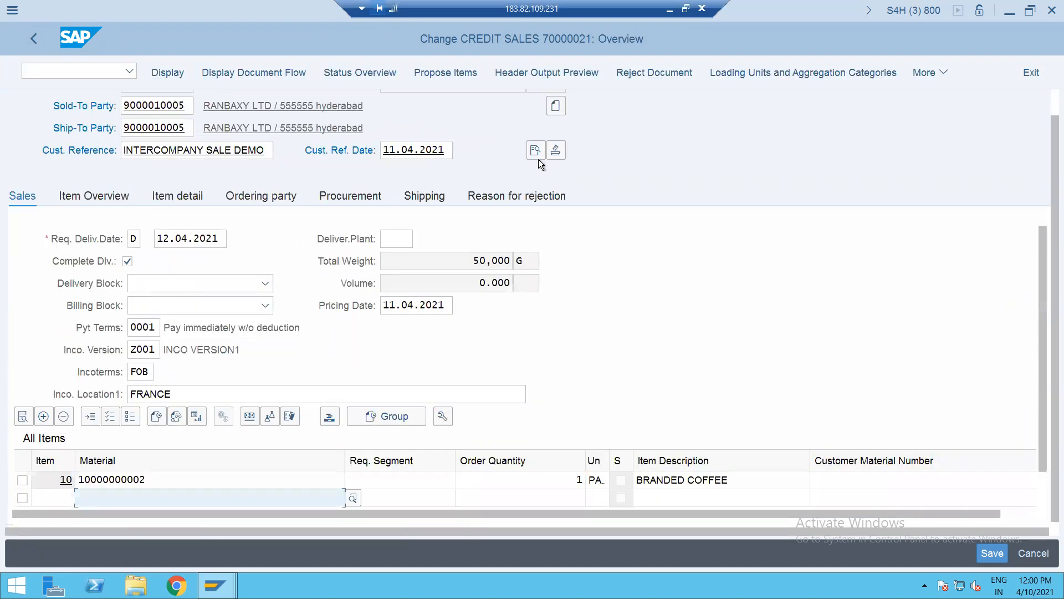
pyautogui.click(536, 151)
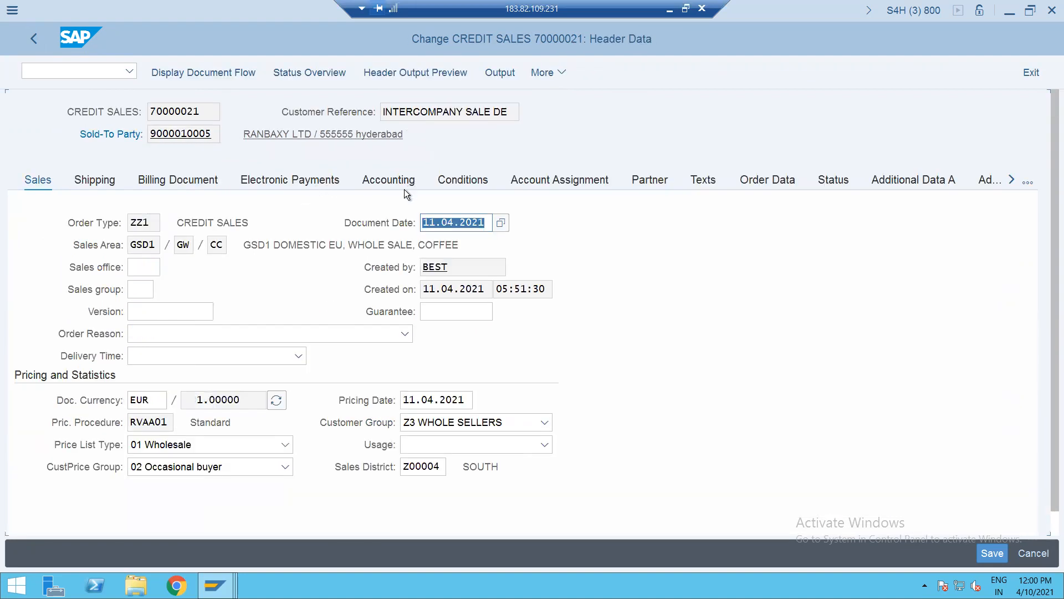
pyautogui.click(204, 178)
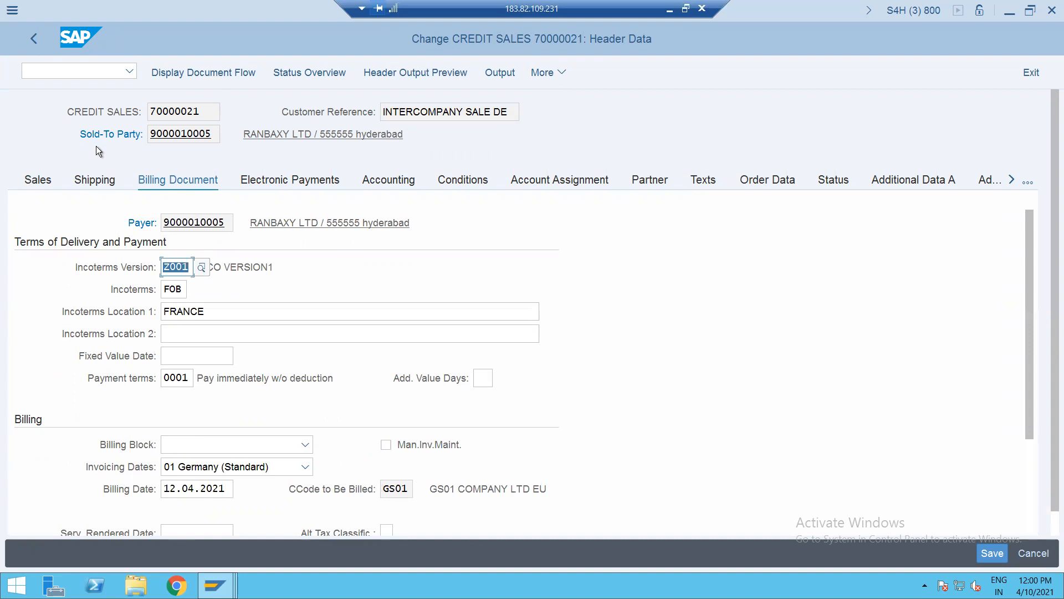
pyautogui.click(62, 66)
# - Create outbound delivery 80000103 for order 70000021, picking quantity 1 from storage location SALE, and post goods issue
pyautogui.write('/NVL01N')
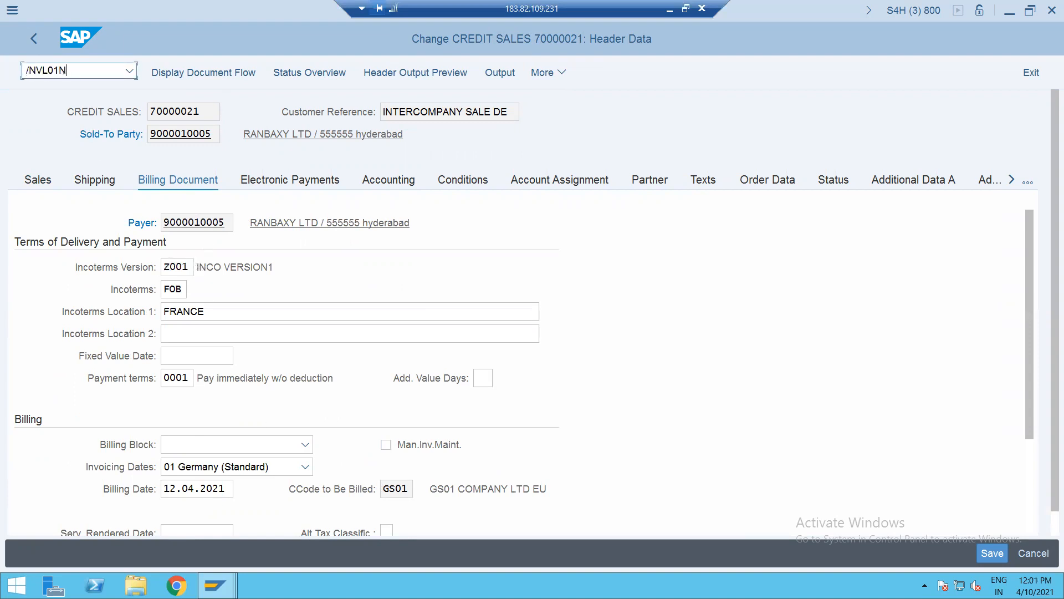
pyautogui.press('Return')
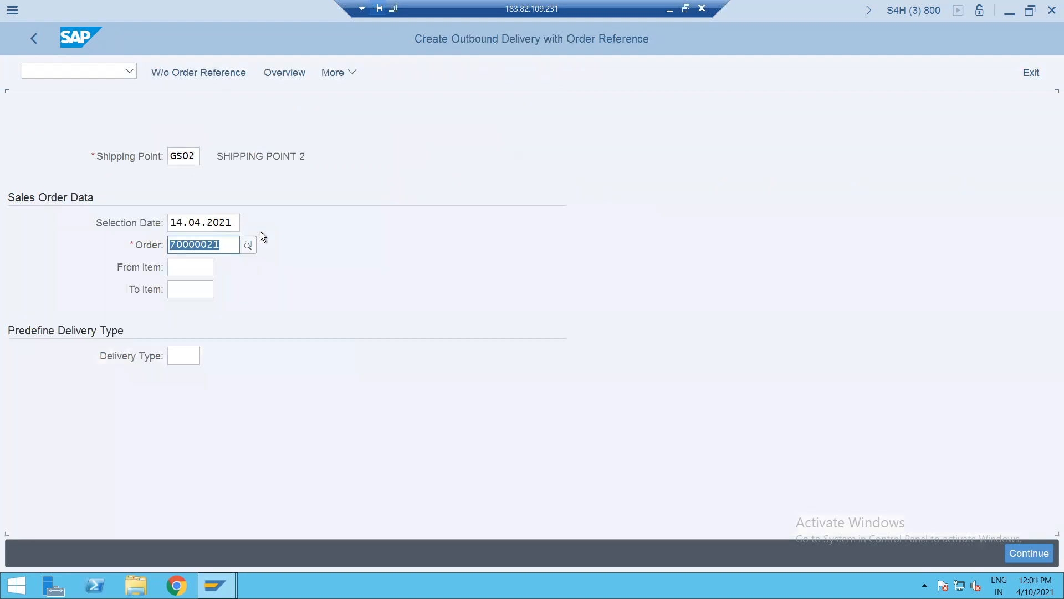
pyautogui.press('Return')
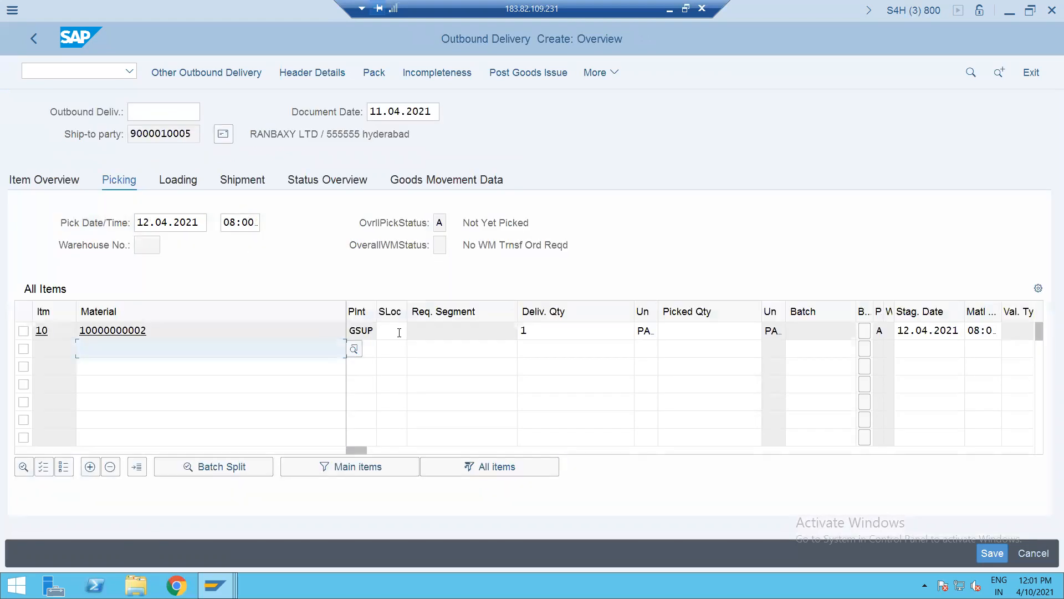
pyautogui.click(399, 332)
pyautogui.write('SALE')
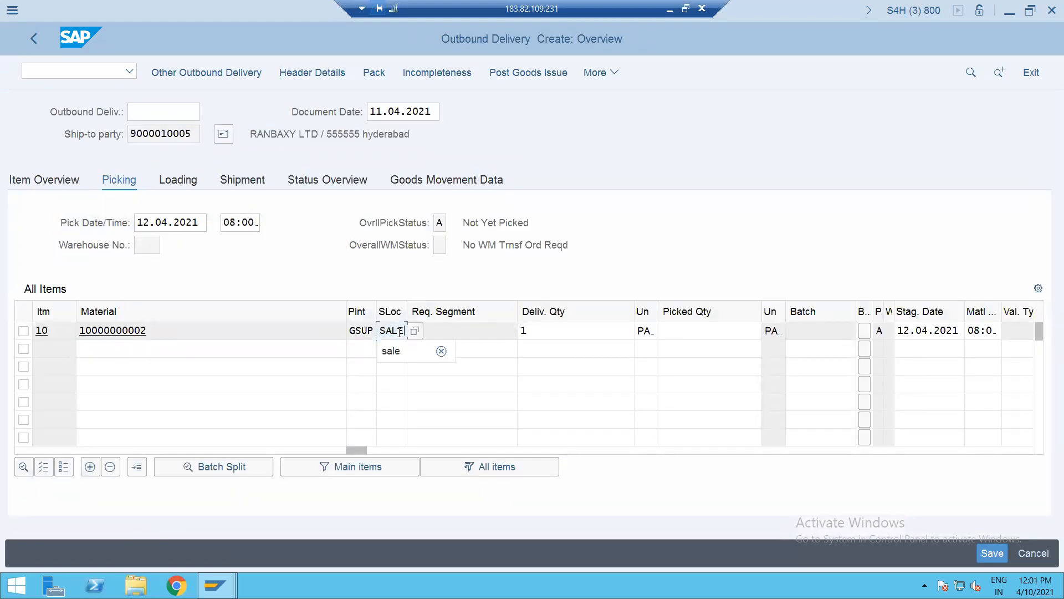
pyautogui.press('Tab')
pyautogui.press('Tab')
pyautogui.press('Tab')
pyautogui.write('1')
pyautogui.press('Return')
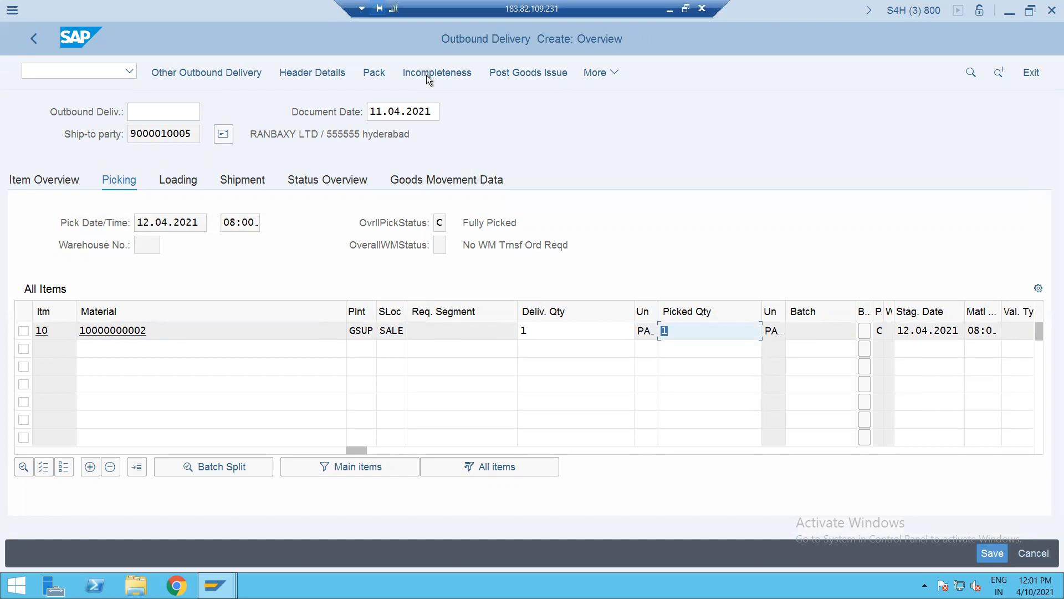
pyautogui.click(516, 74)
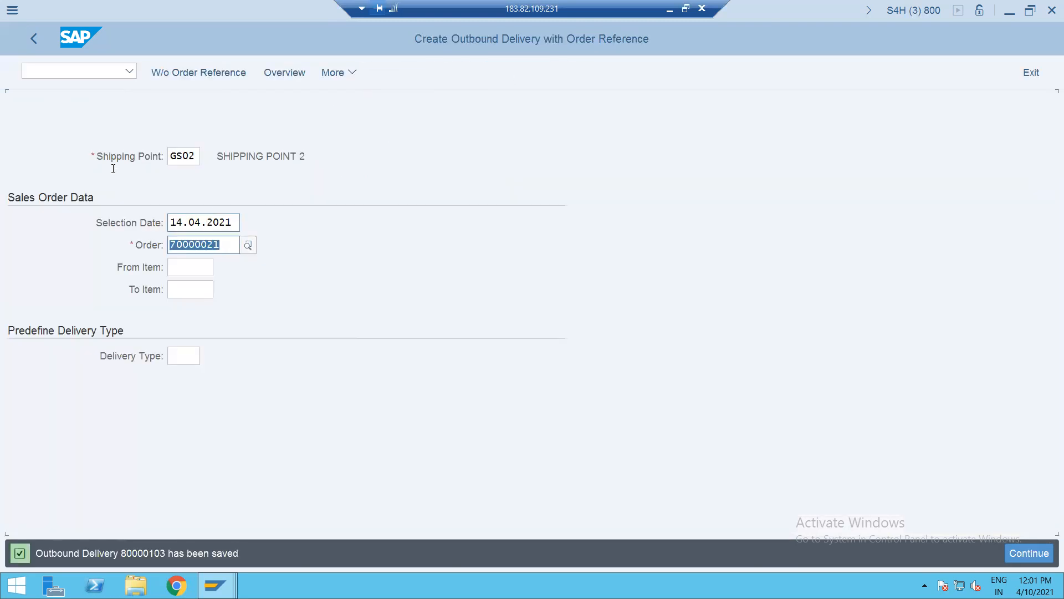
# - Run MMBE for the branded coffee at plant GSUP, storage location SALE, showing 99,500.000 unrestricted
pyautogui.click(57, 75)
pyautogui.write('/NMMBE')
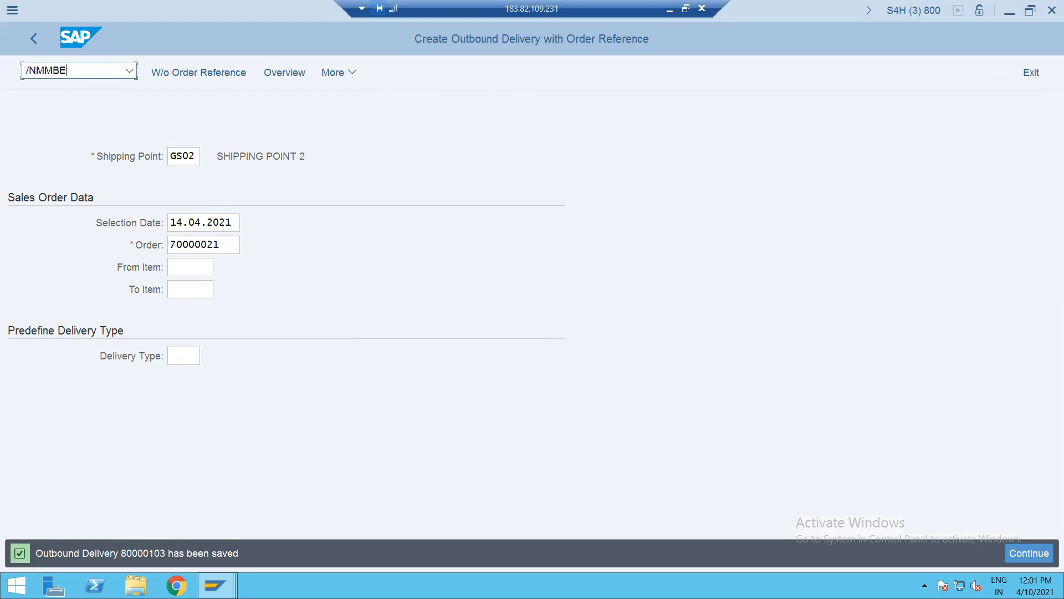
pyautogui.write("'")
pyautogui.press('Return')
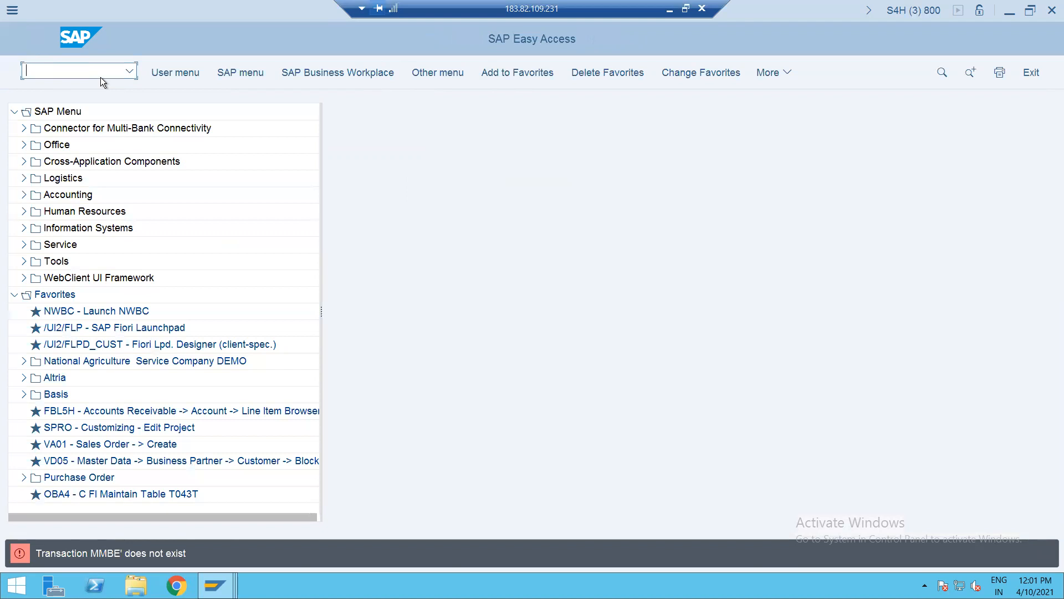
pyautogui.write(',')
pyautogui.press('BackSpace')
pyautogui.write('MMBE')
pyautogui.press('Return')
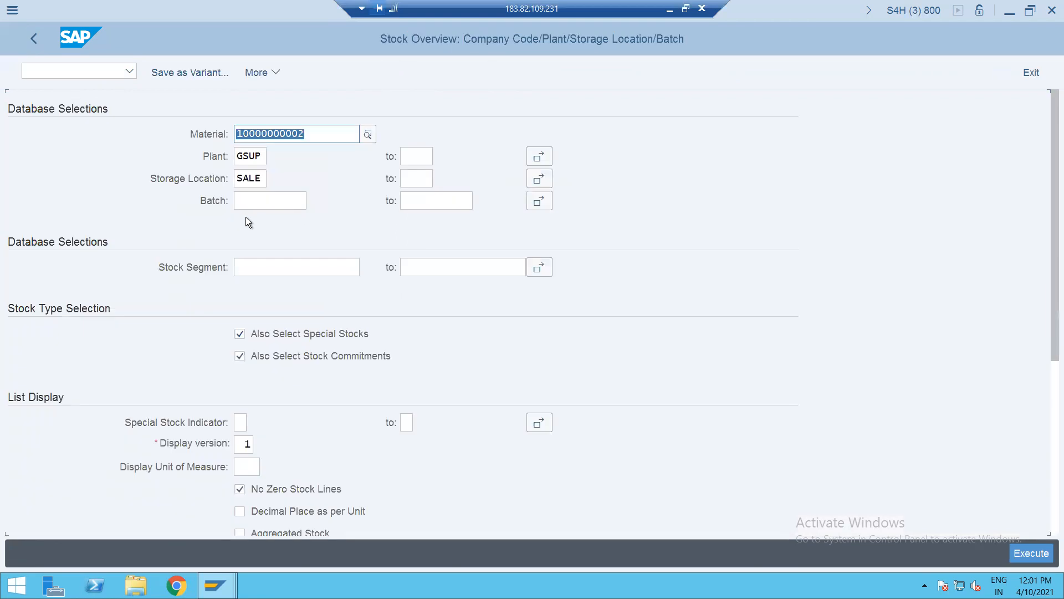
pyautogui.click(1031, 553)
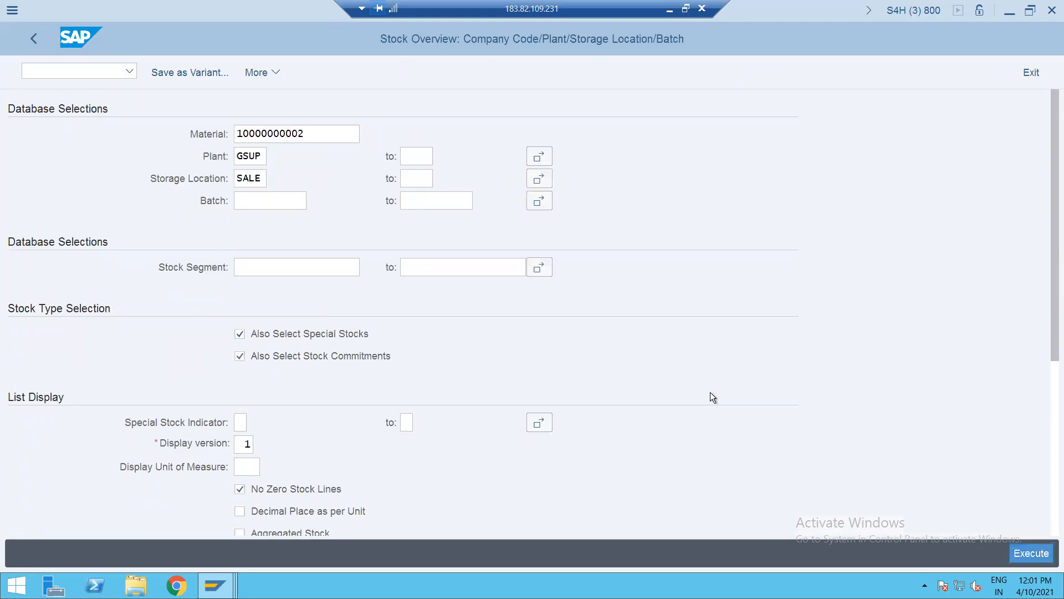
pyautogui.click(1023, 554)
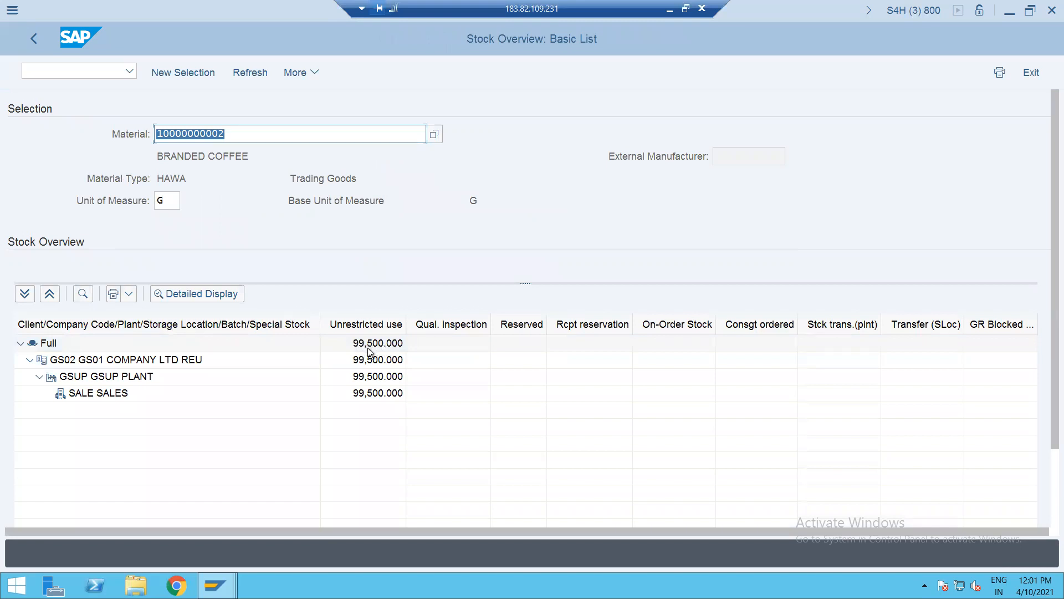
pyautogui.click(78, 73)
# - Create the ZF2 invoice for delivery 80000103 in VF01
pyautogui.write('/NVF0')
pyautogui.press('Return')
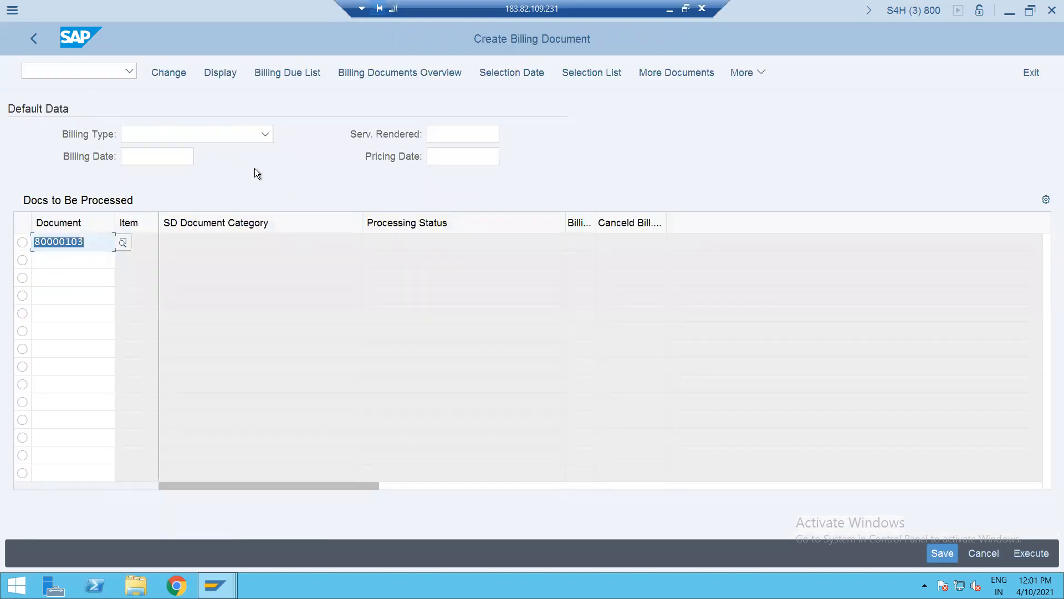
pyautogui.press('Return')
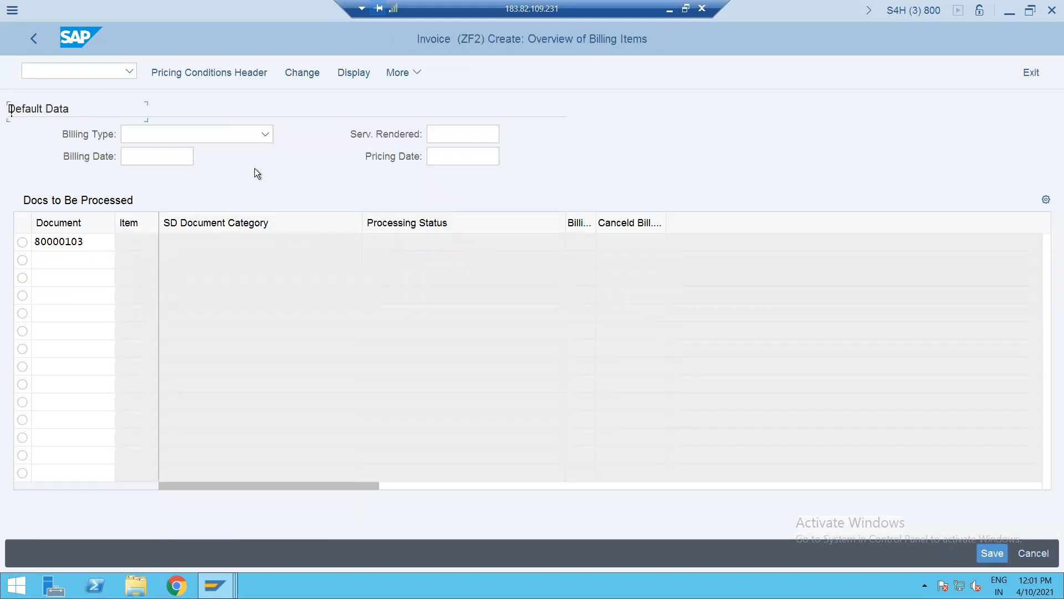
# - Check the invoice header partners and 500.00 EUR price condition, then save as billing document 90000100
pyautogui.click(498, 157)
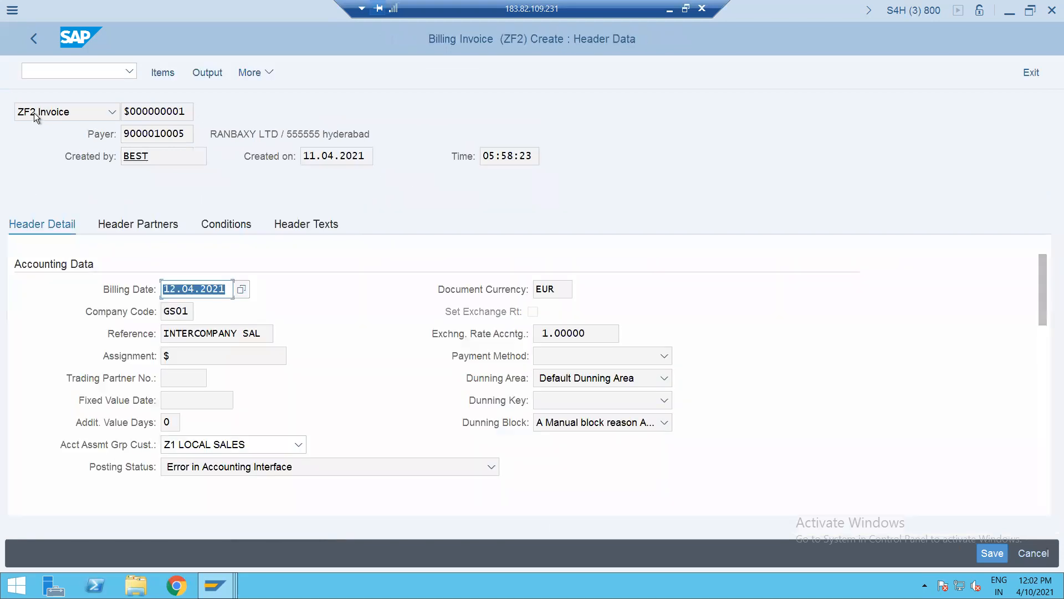
pyautogui.click(138, 224)
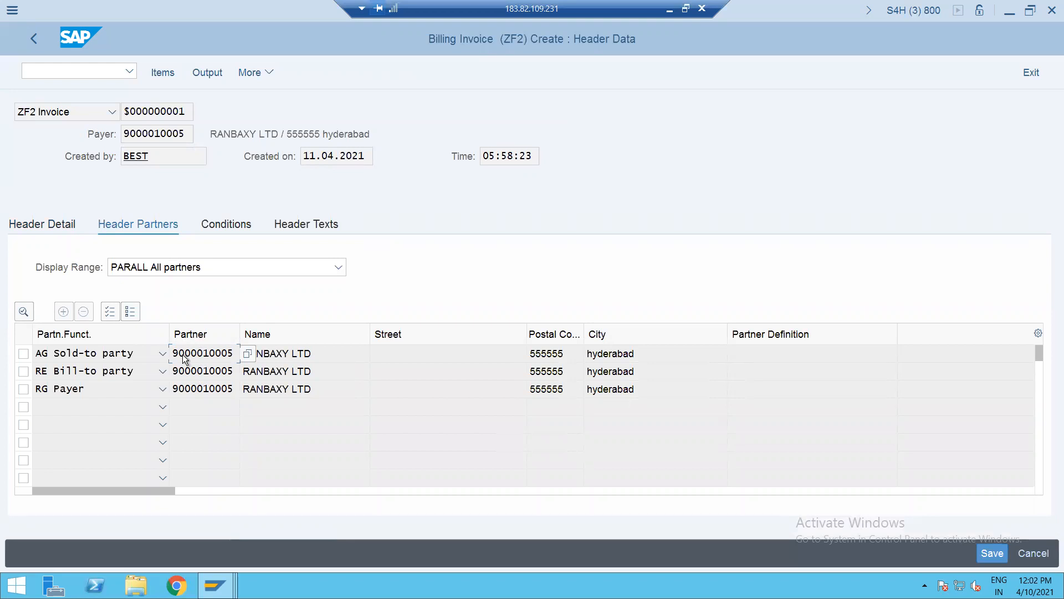
pyautogui.click(222, 228)
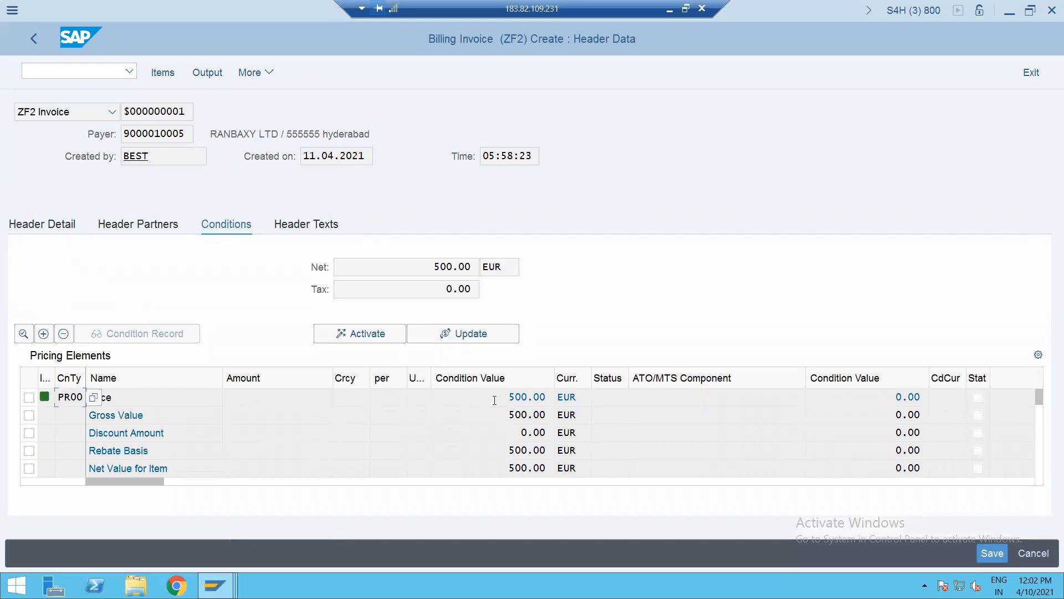
pyautogui.moveTo(502, 399); pyautogui.dragTo(575, 404)
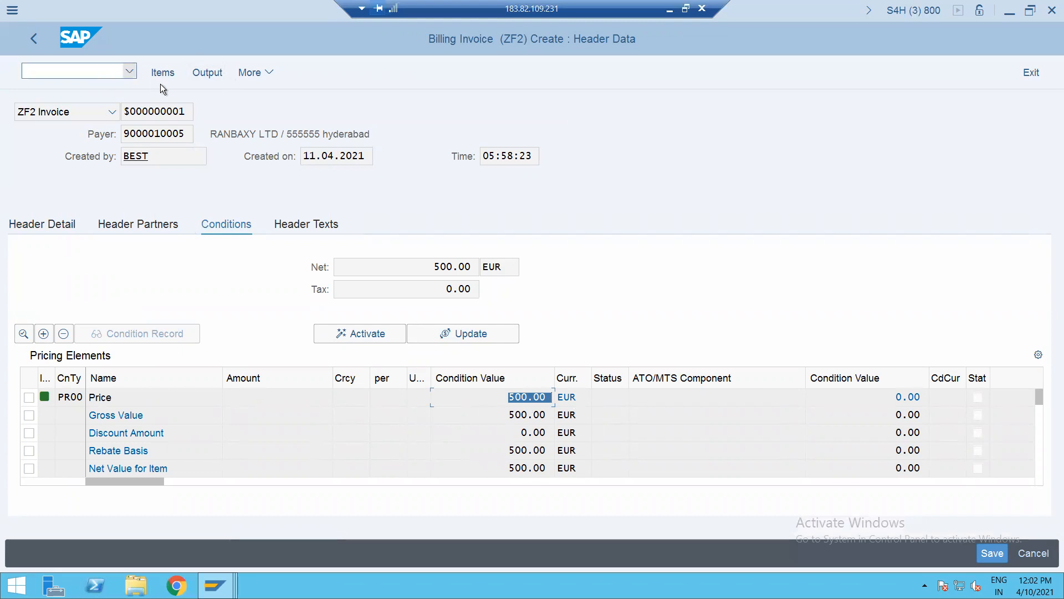
pyautogui.hotkey('ctrl', 's')
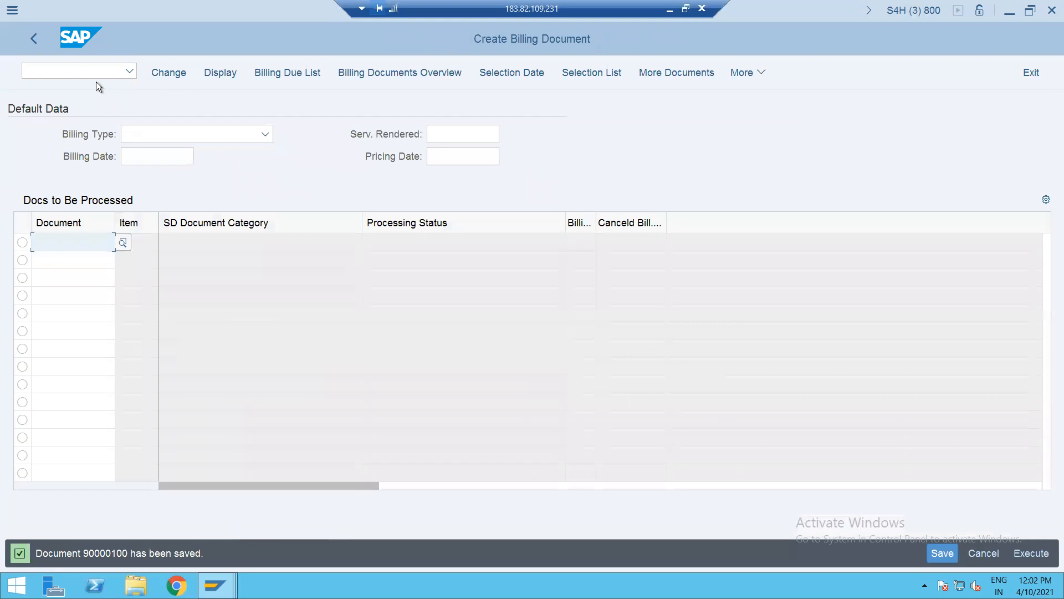
# - Open invoice 90000100 in VF02 and trace PR00's 001(ZOFI) revenue determination to G/L account 800000
pyautogui.click(88, 69)
pyautogui.write('/NVF02')
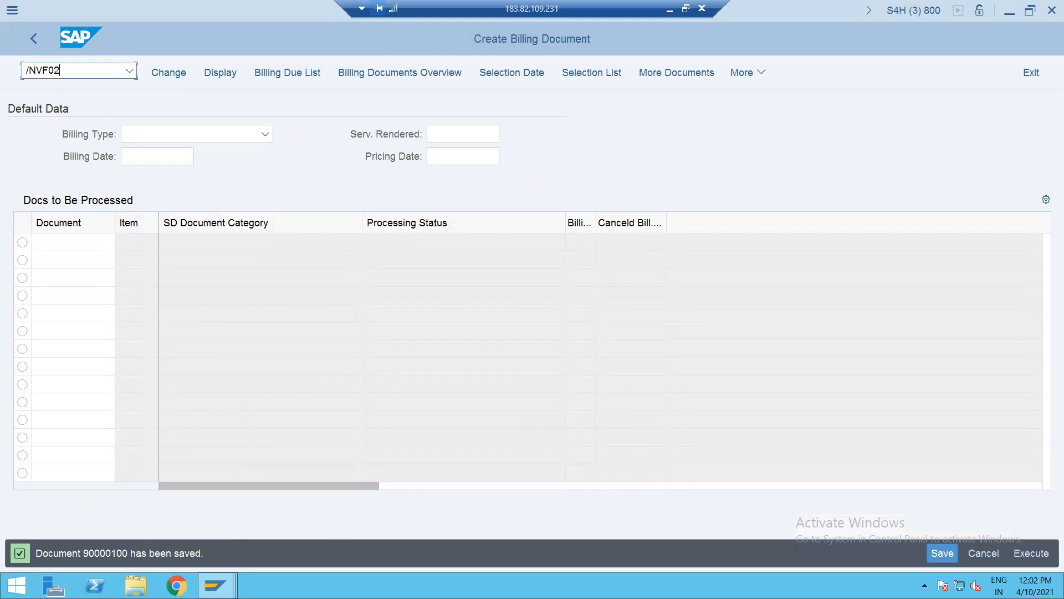
pyautogui.press('Return')
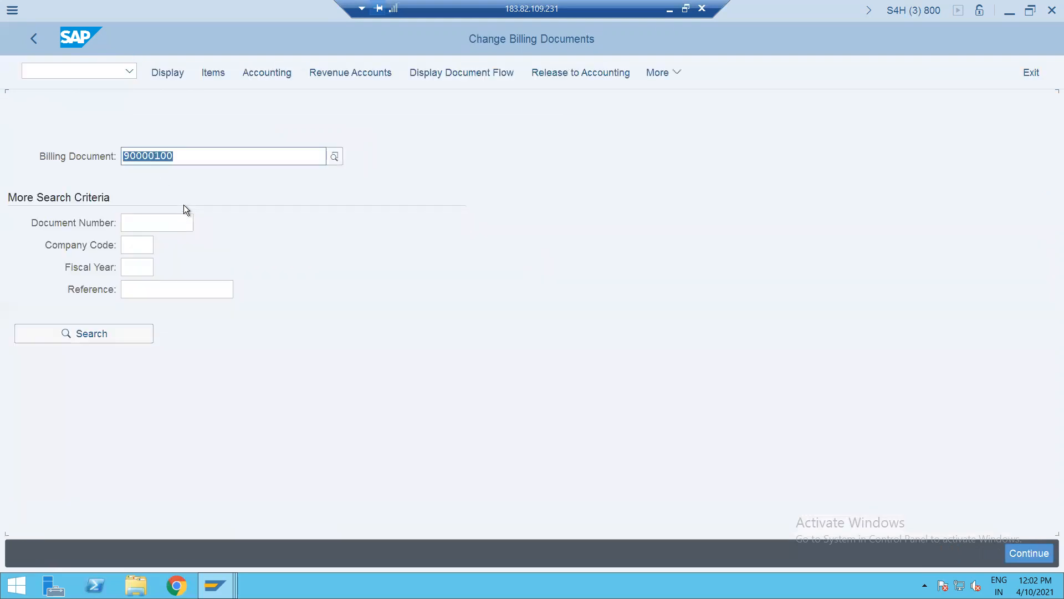
pyautogui.click(334, 75)
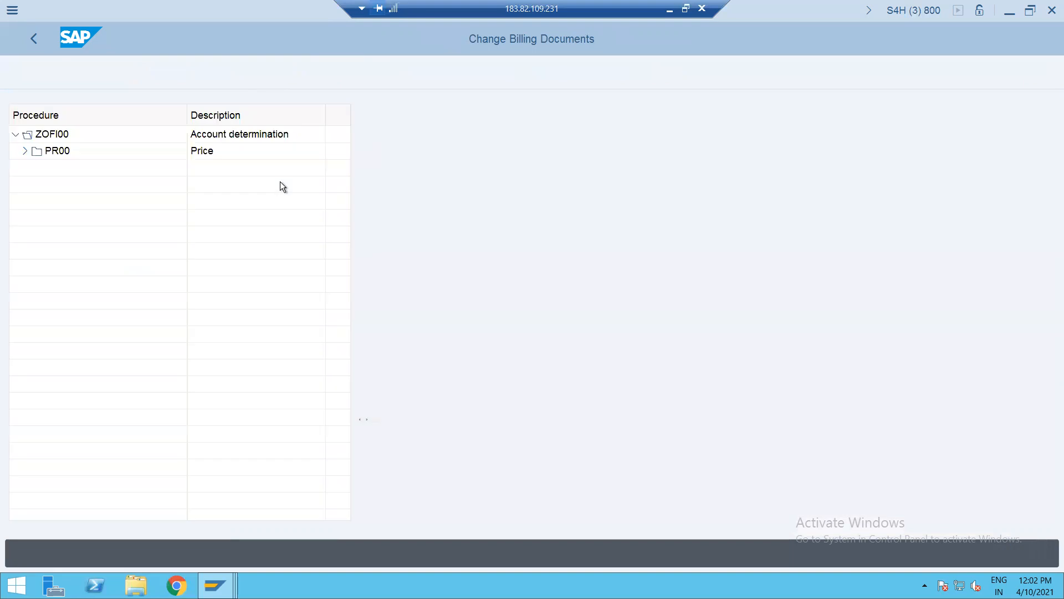
pyautogui.click(23, 151)
pyautogui.doubleClick(76, 167)
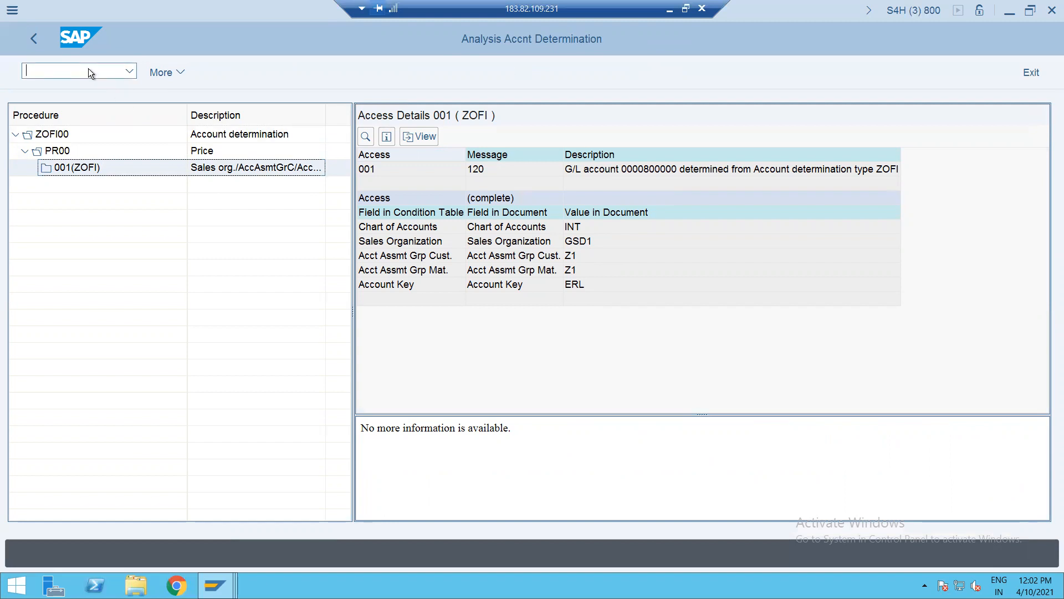
pyautogui.click(35, 38)
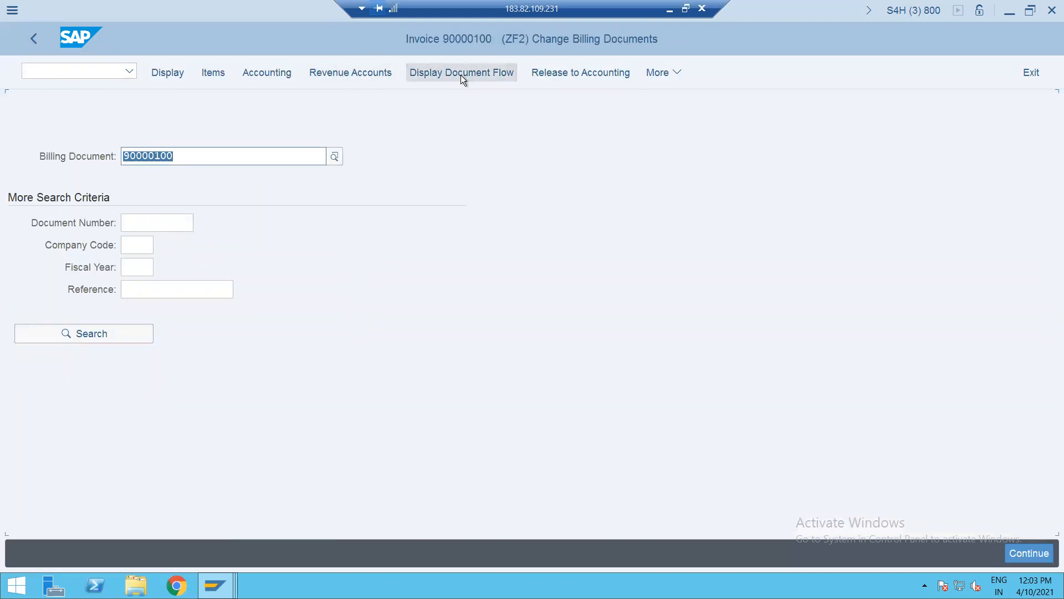
pyautogui.click(261, 72)
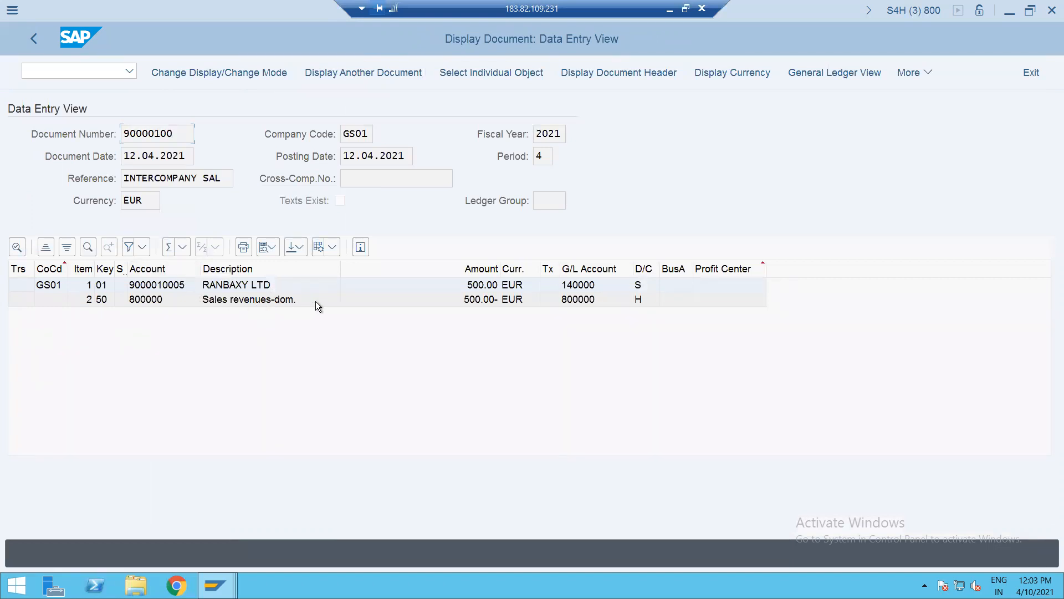
pyautogui.click(34, 42)
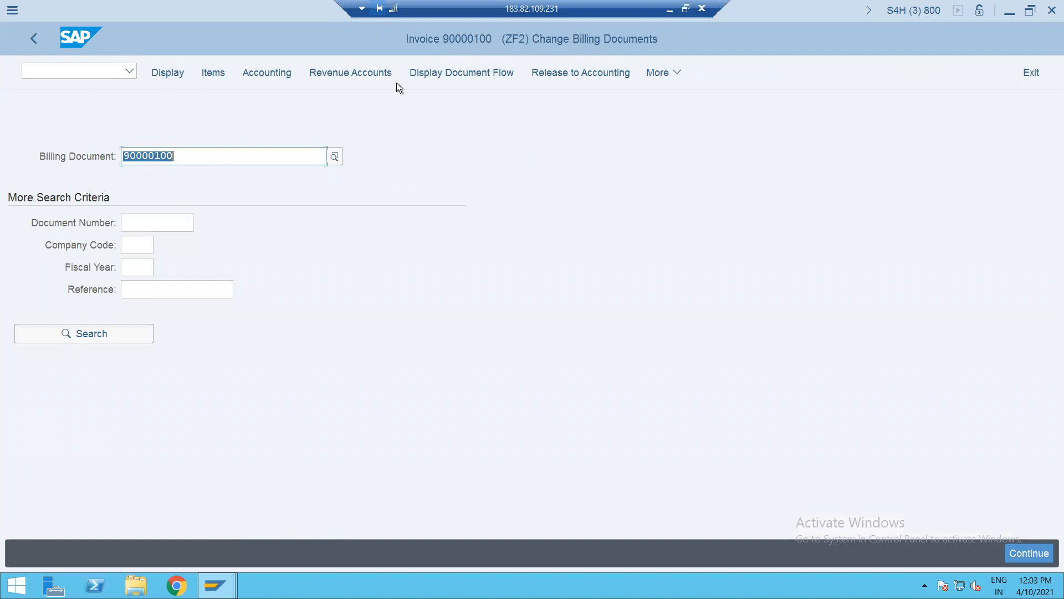
pyautogui.click(95, 74)
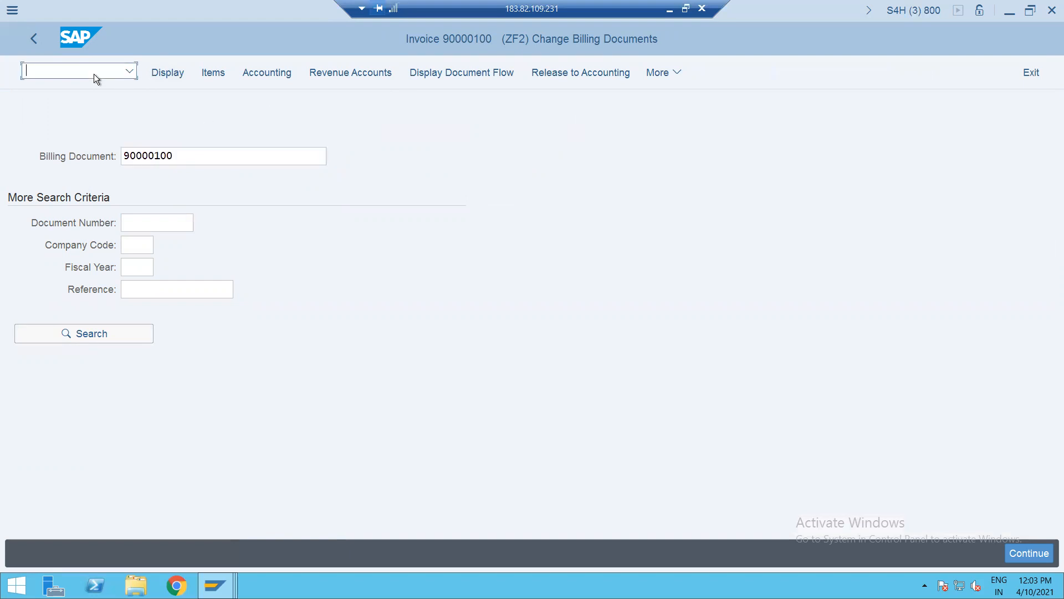
pyautogui.write('/NVF01')
pyautogui.press('Return')
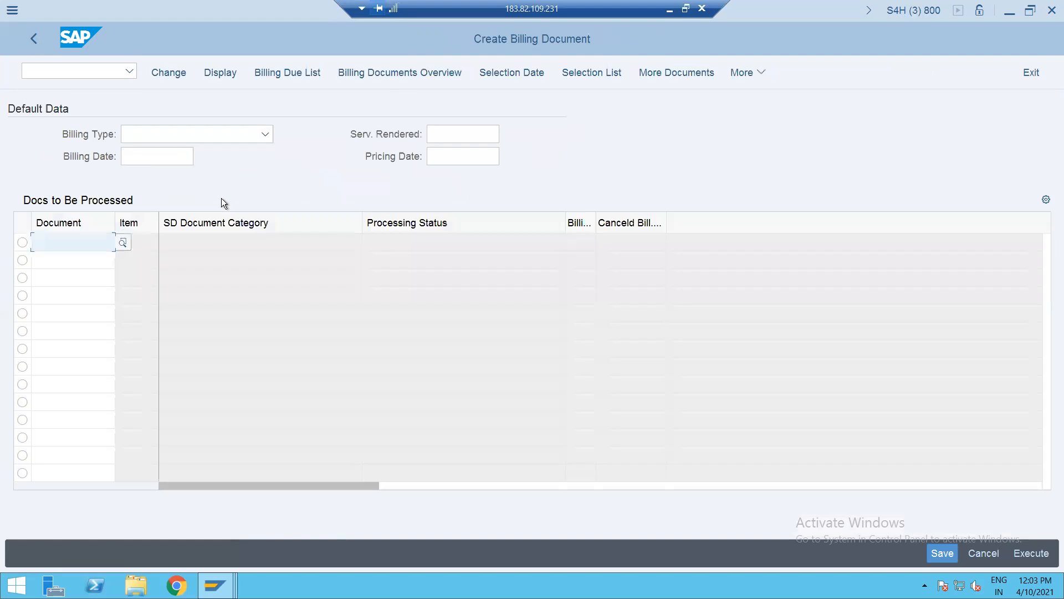
pyautogui.click(92, 74)
pyautogui.write('/NVF02+++')
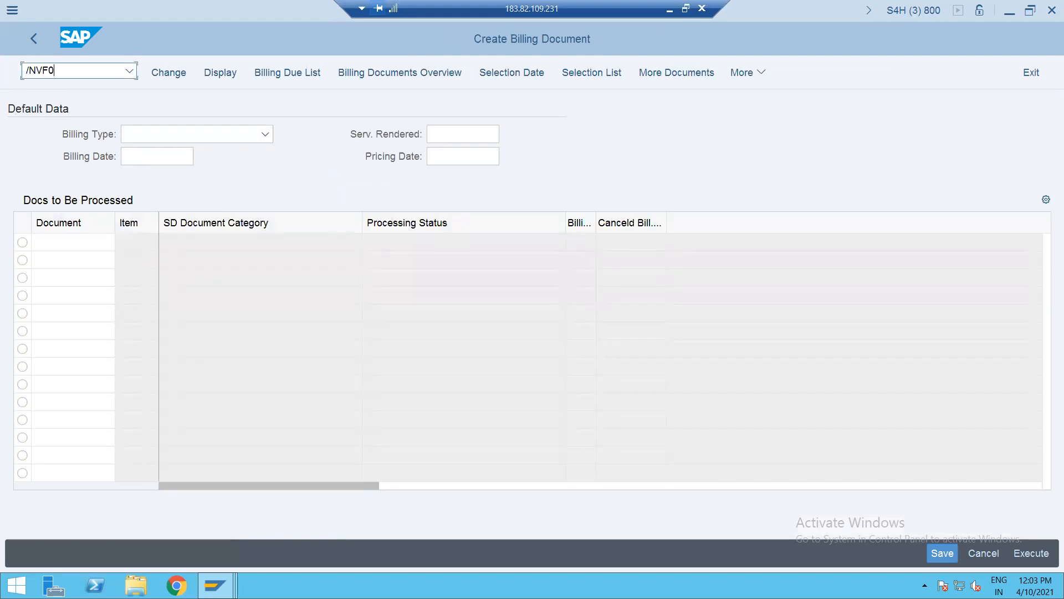
pyautogui.press('BackSpace')
pyautogui.press('BackSpace')
pyautogui.press('BackSpace')
pyautogui.press('BackSpace')
pyautogui.press('BackSpace')
pyautogui.write('02')
pyautogui.press('Return')
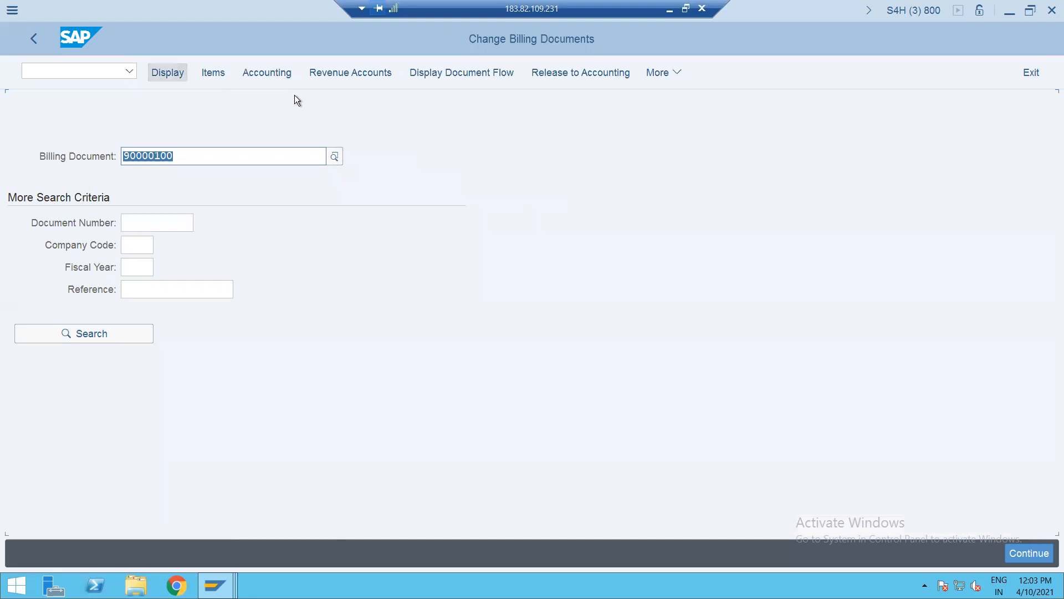
pyautogui.click(477, 74)
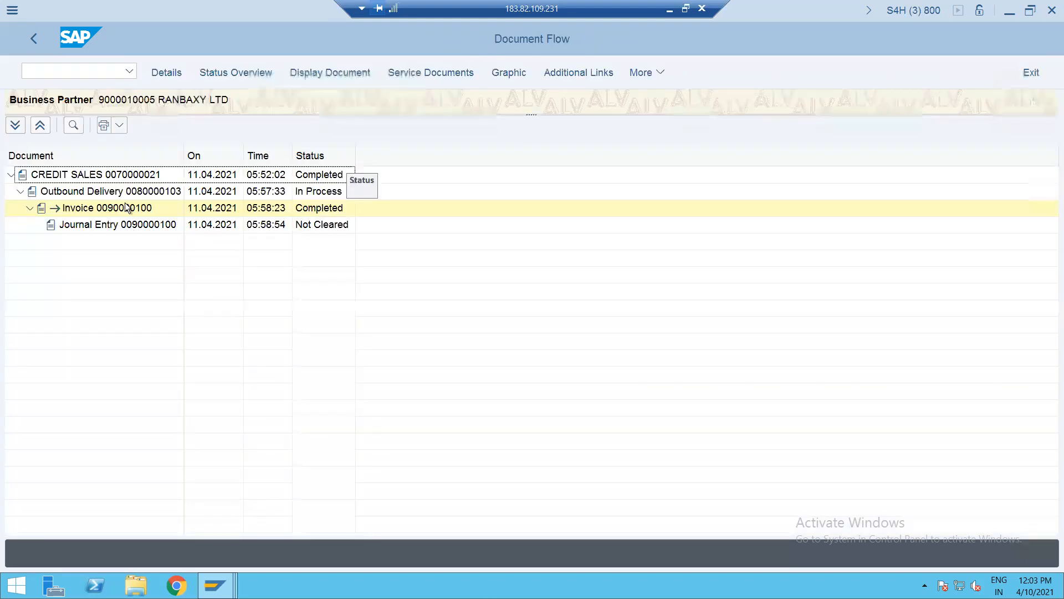
pyautogui.click(130, 206)
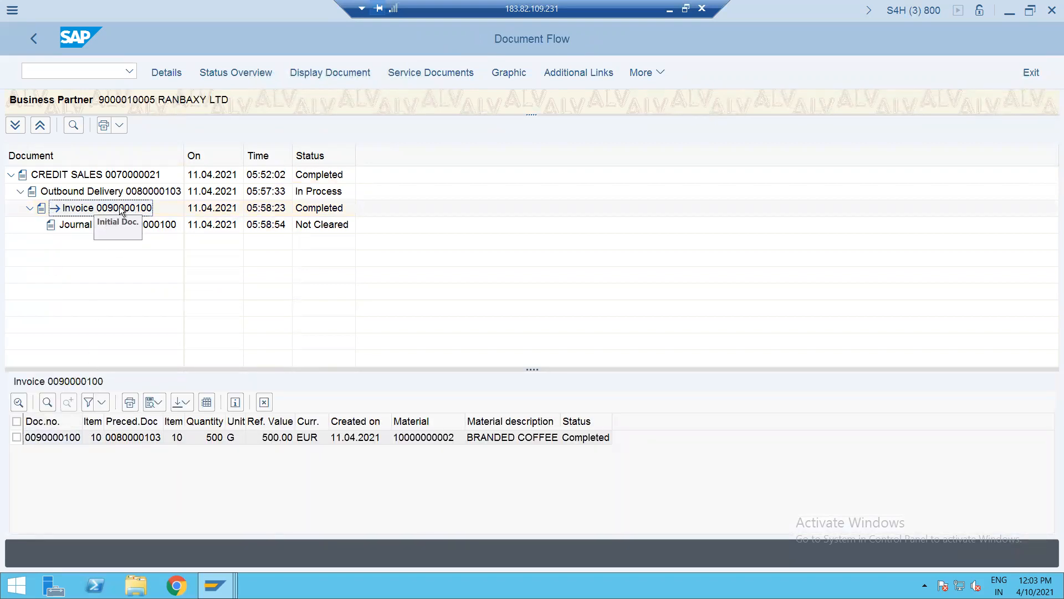
pyautogui.click(125, 192)
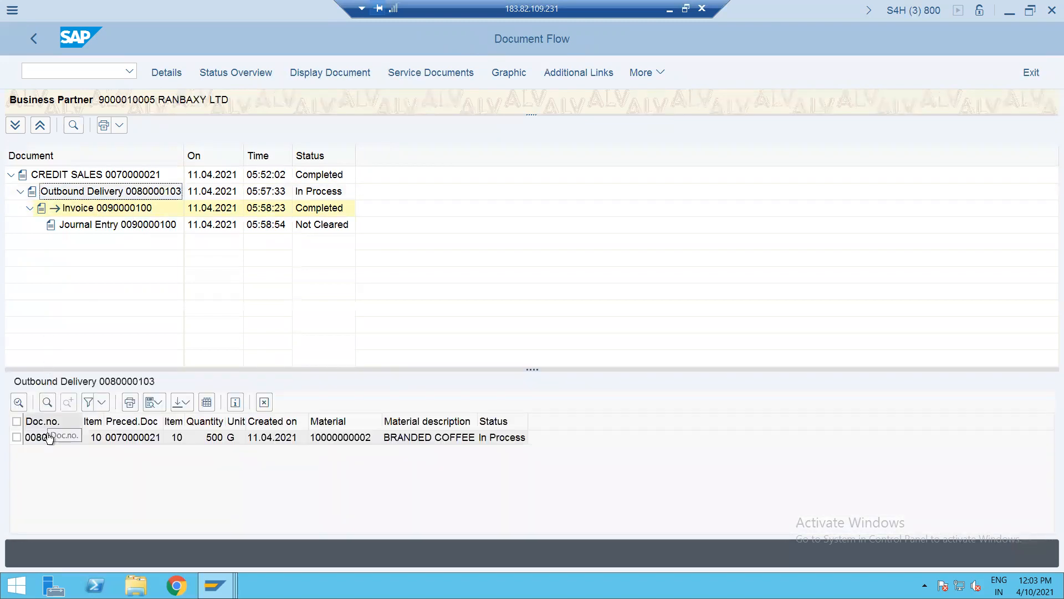
# - Start a fresh, empty billing document creation with VF01
pyautogui.click(62, 71)
pyautogui.write('/NVF01')
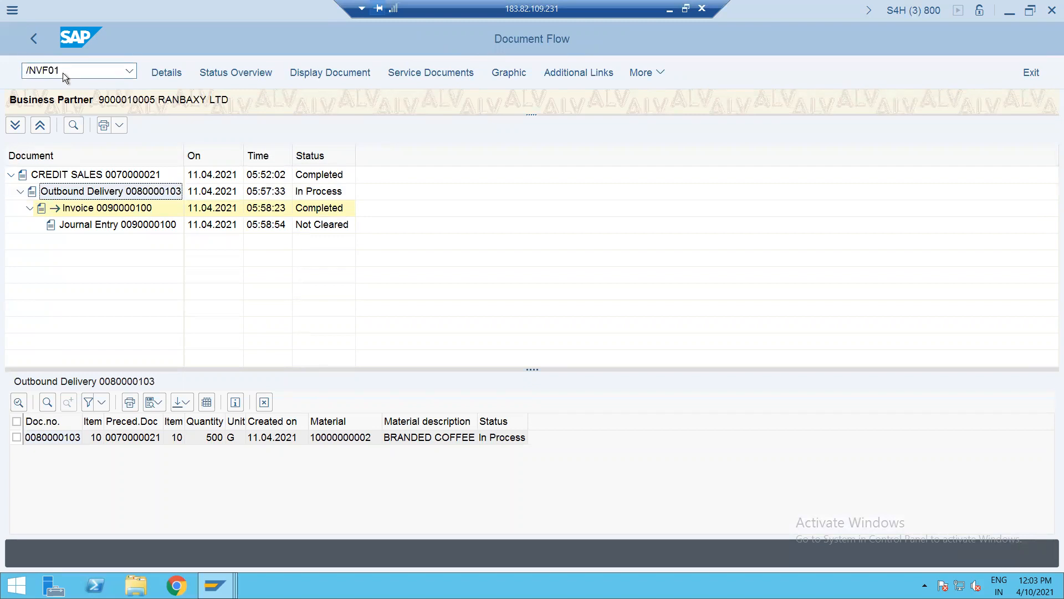
pyautogui.press('Return')
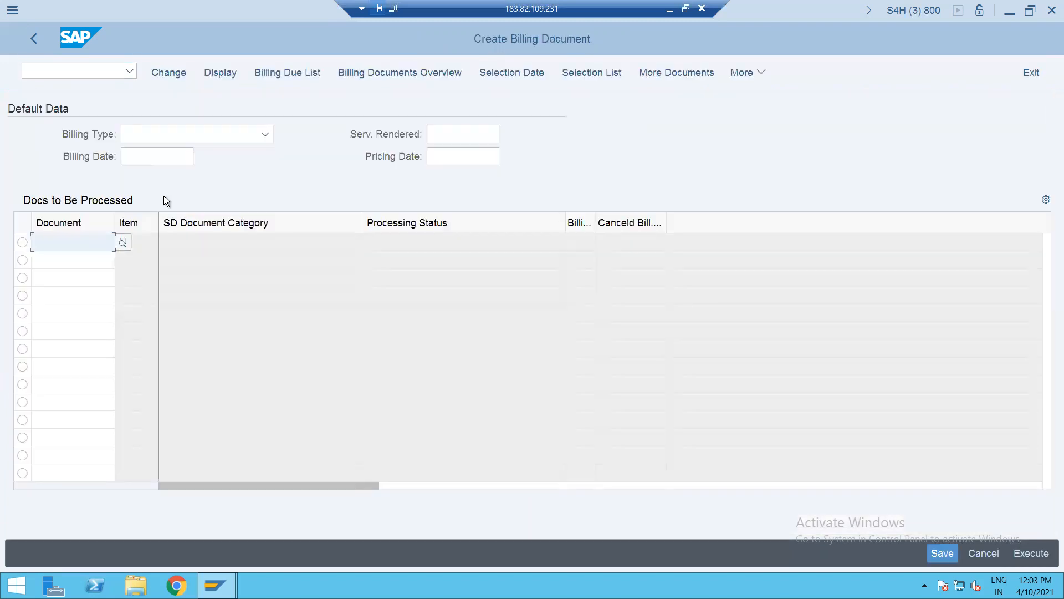
pyautogui.hotkey('ctrl', 'v')
pyautogui.press('Return')
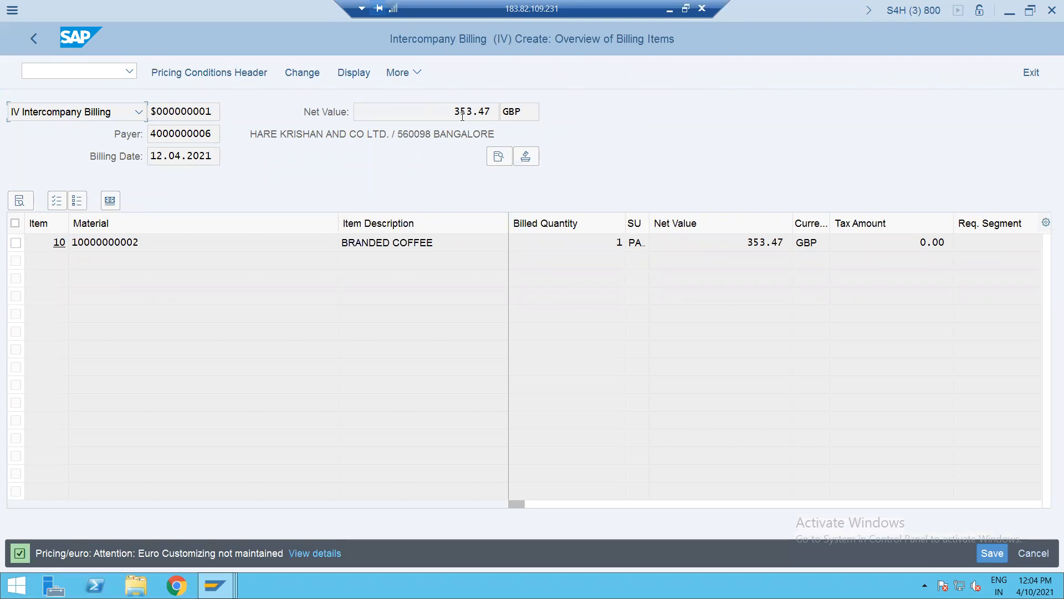
pyautogui.doubleClick(442, 240)
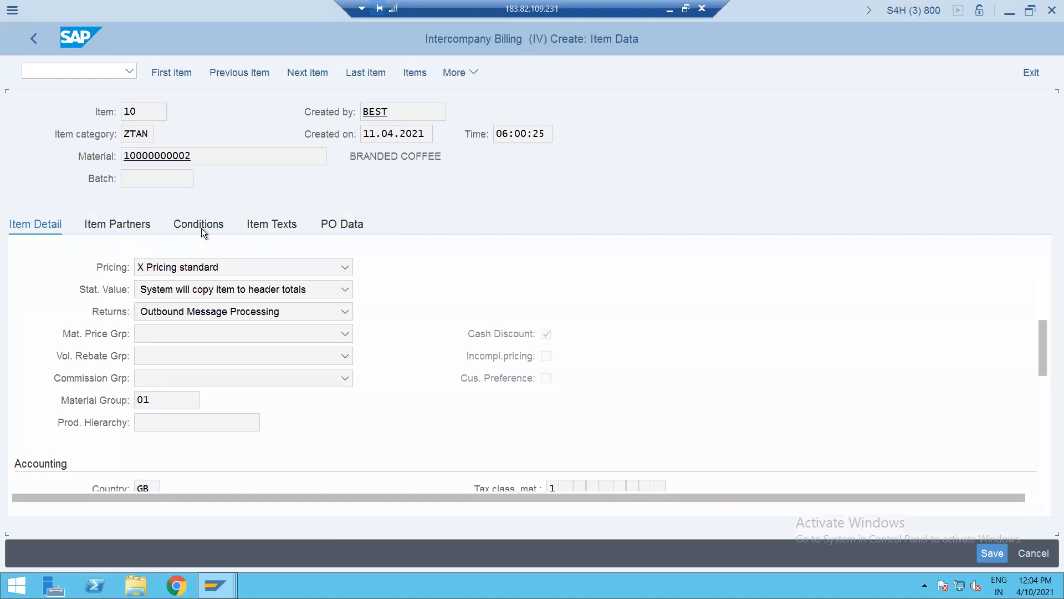
pyautogui.click(202, 229)
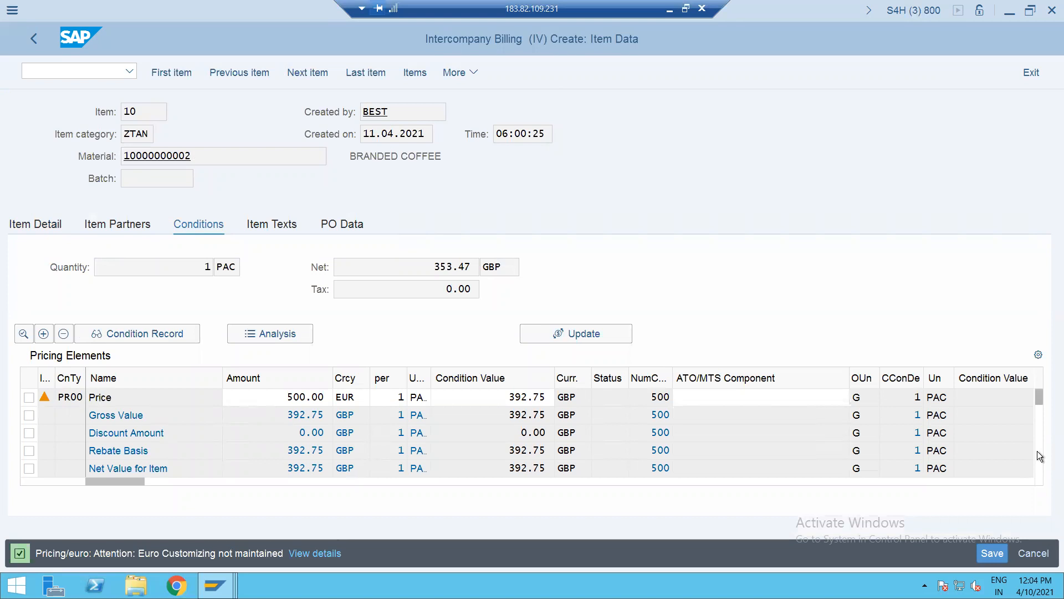
pyautogui.scroll(-3, 1037, 451)
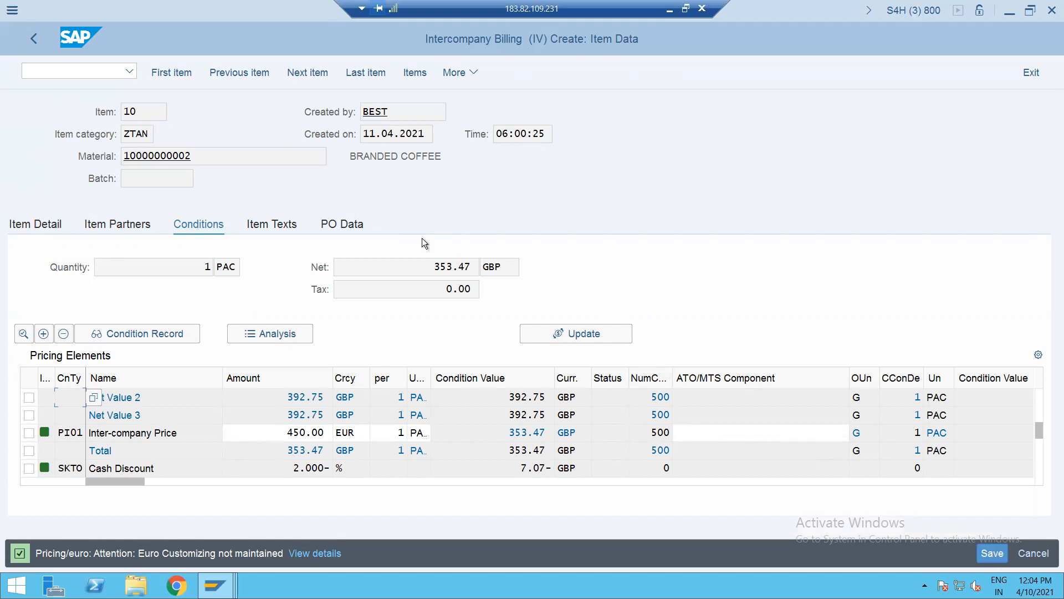
pyautogui.click(31, 41)
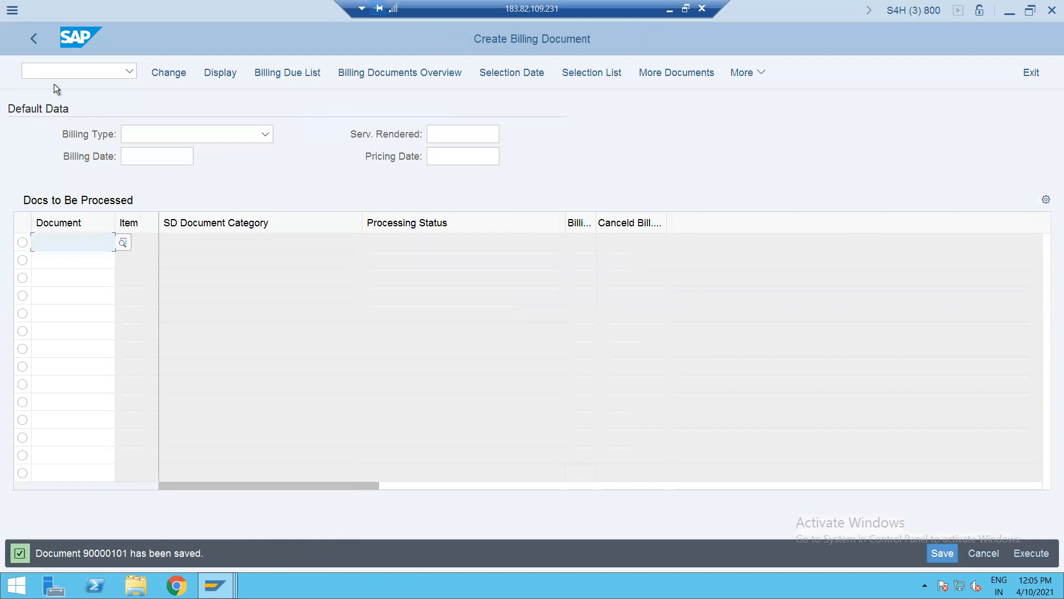
# - Open intercompany billing 90000101 in VF02
pyautogui.click(51, 71)
pyautogui.write('/NVF02')
pyautogui.press('Return')
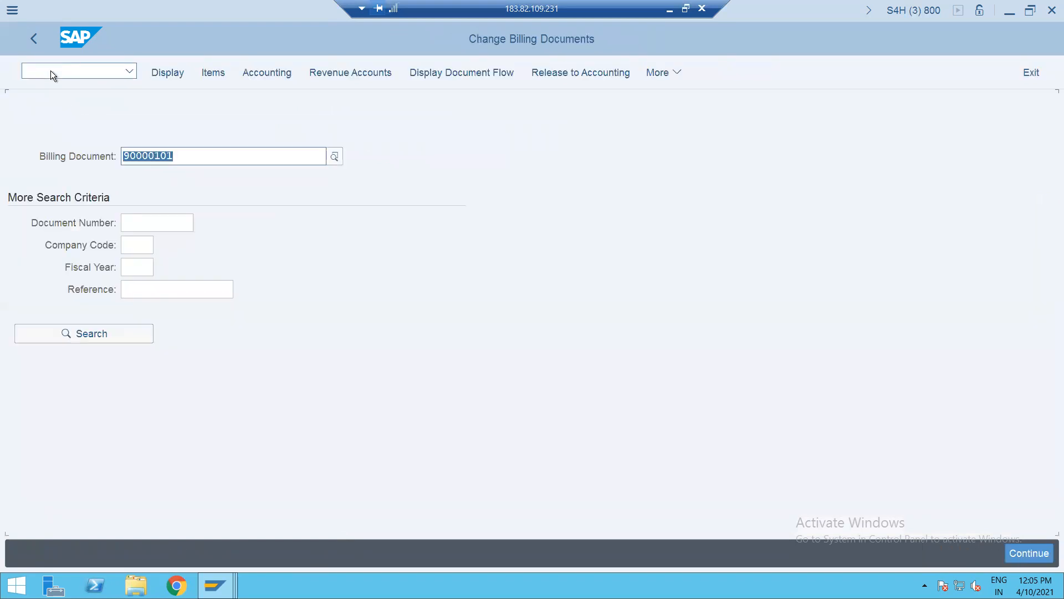
pyautogui.press('Return')
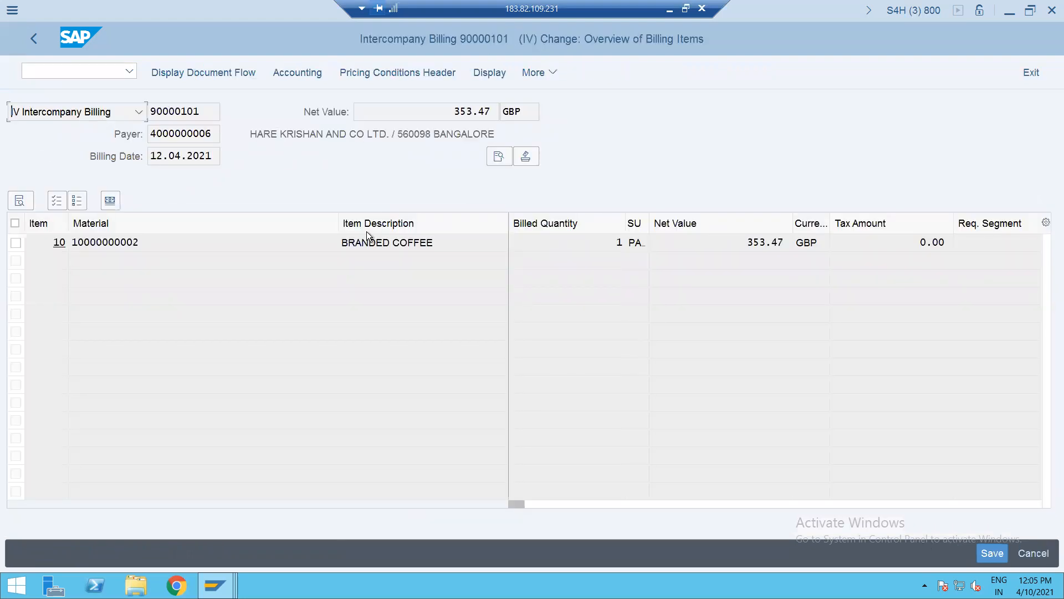
# - Review its accounting document with the Description column widened, then display the billing's document flow
pyautogui.click(301, 77)
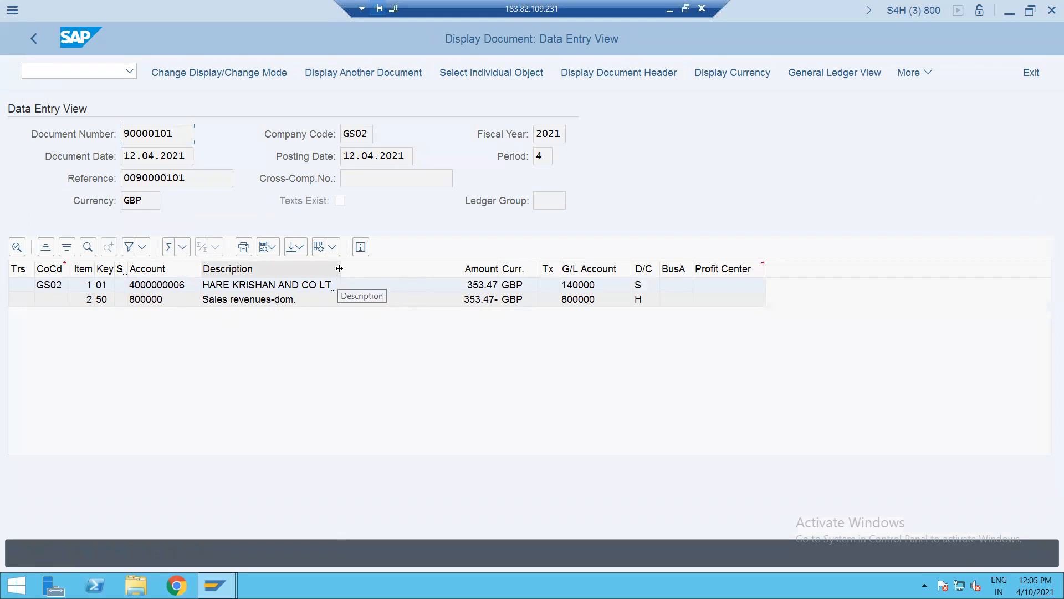
pyautogui.moveTo(339, 268); pyautogui.dragTo(370, 268)
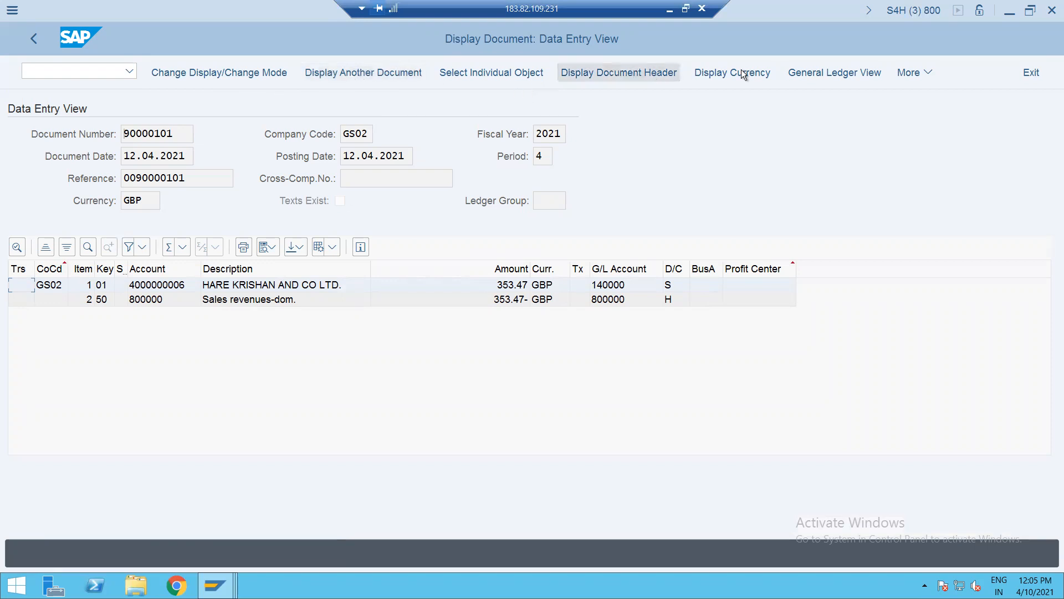
pyautogui.click(32, 39)
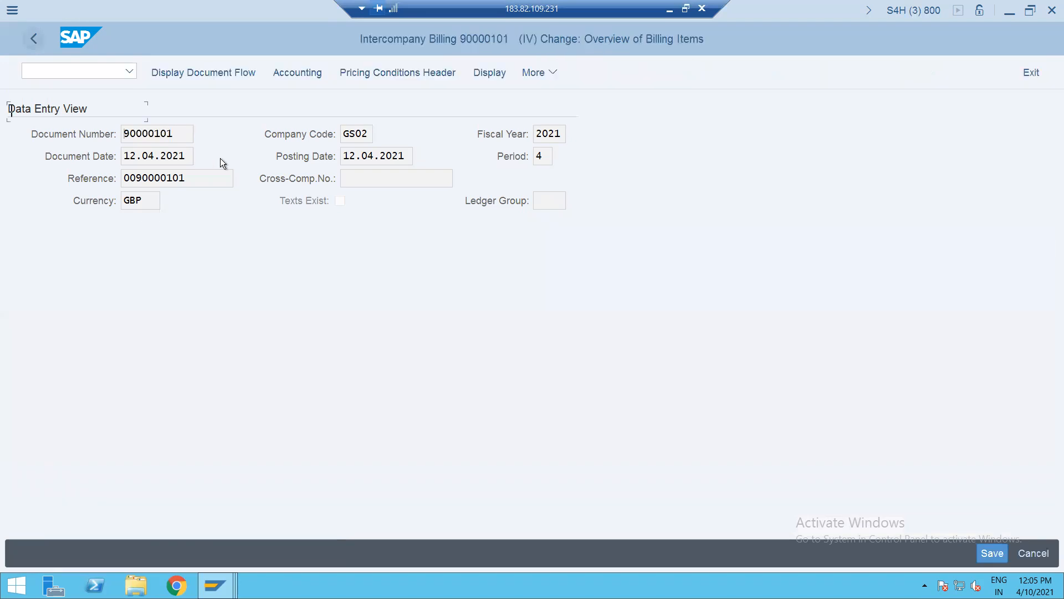
pyautogui.click(185, 72)
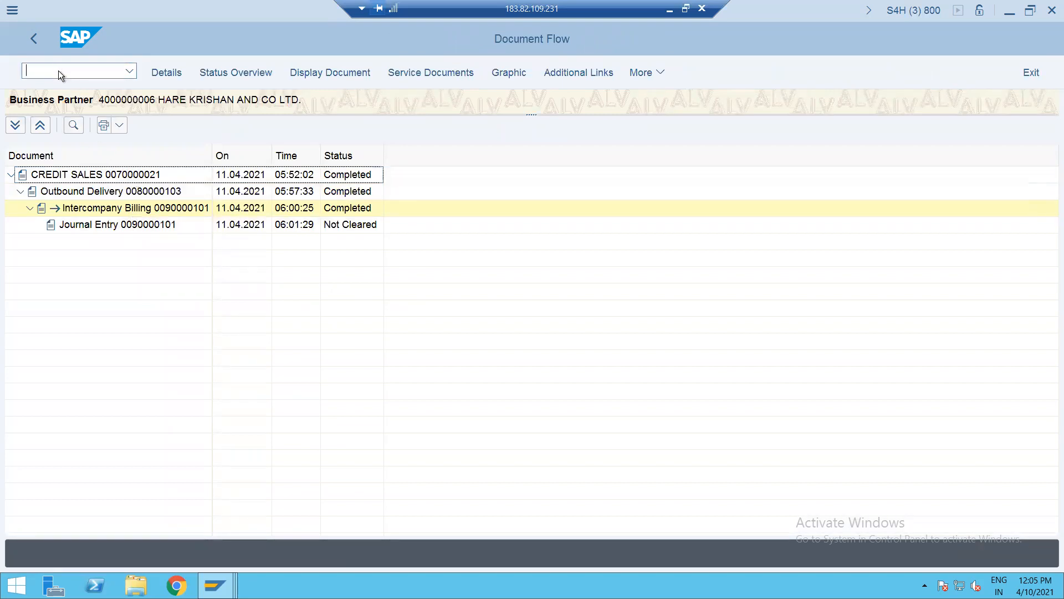
# - Display credit sale 70000021 in VA03 and review its document flow through invoice and intercompany billing
pyautogui.write('/NVA03')
pyautogui.press('Return')
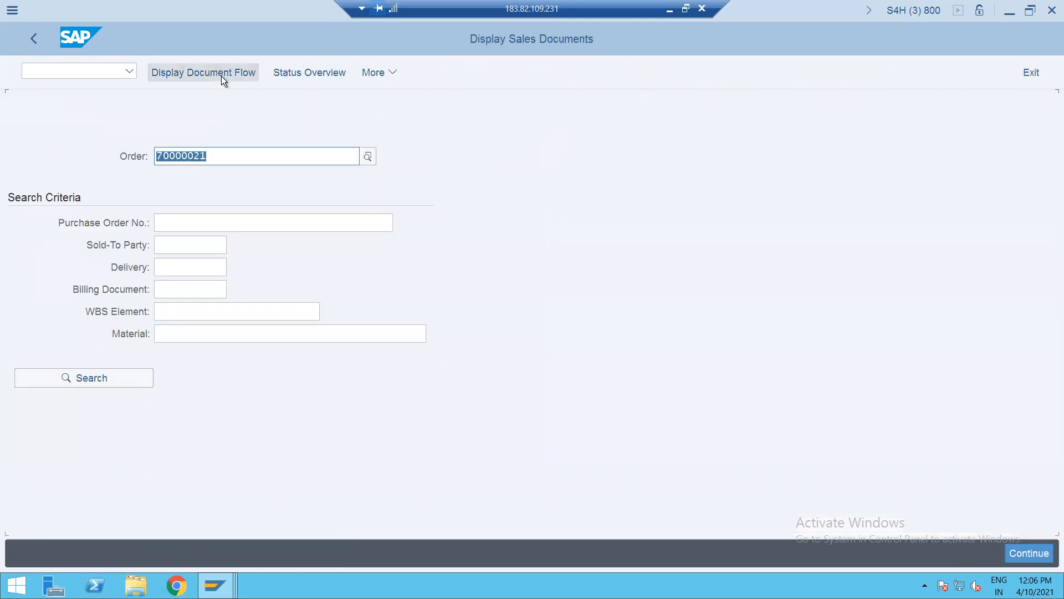
pyautogui.click(222, 76)
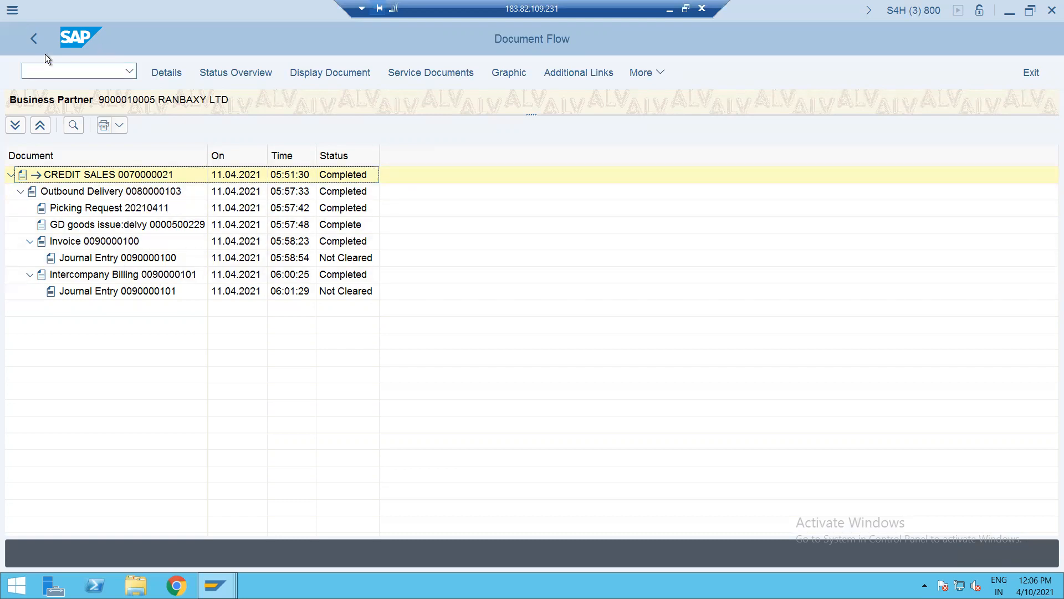
pyautogui.click(31, 39)
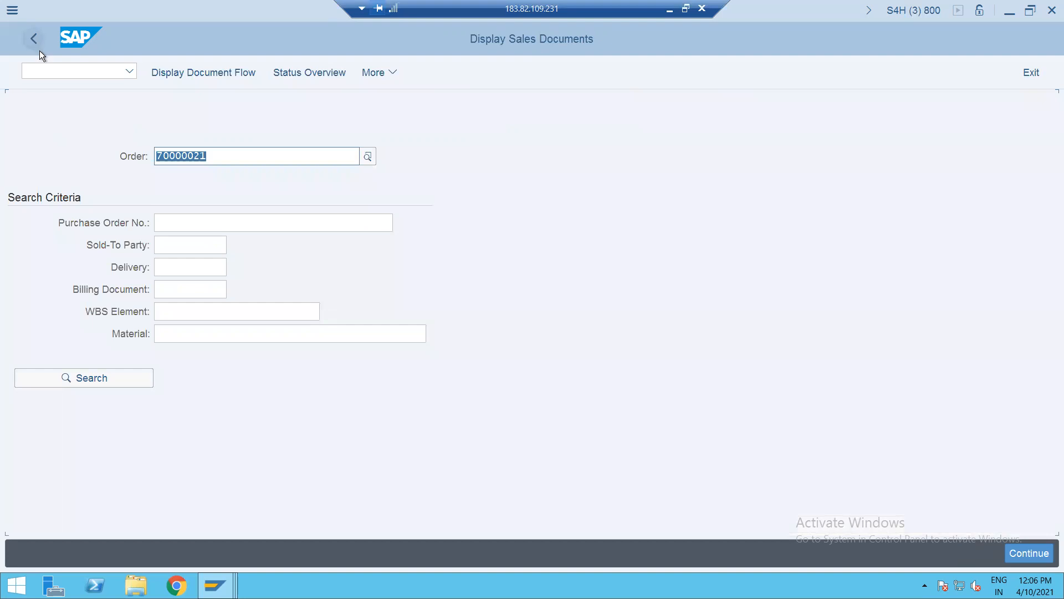
# - Reopen credit sale 70000021 in VA03 and view its header pricing data
pyautogui.click(35, 44)
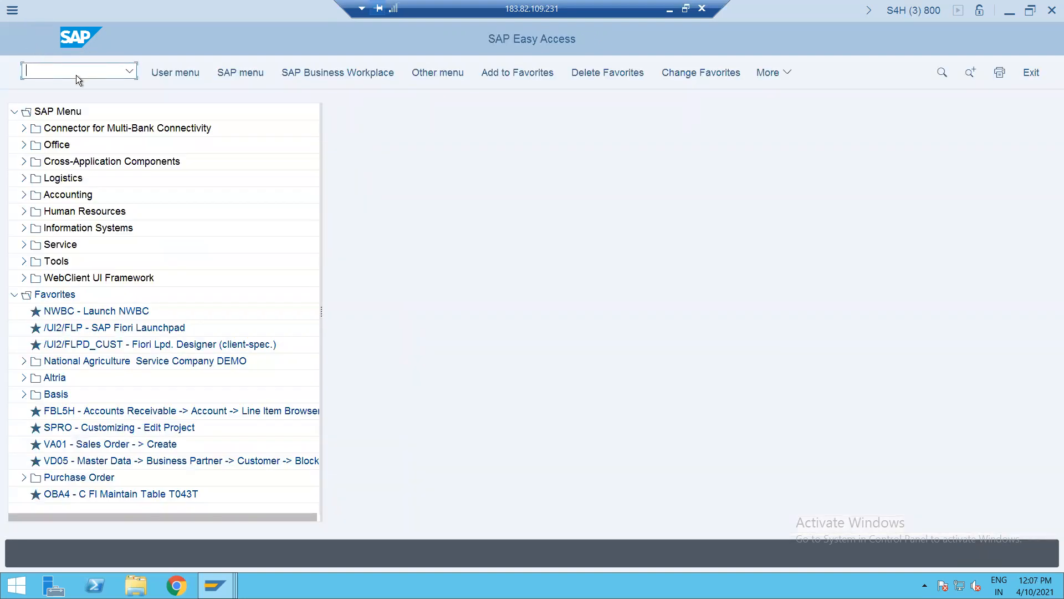
pyautogui.write('/NVA0')
pyautogui.press('Return')
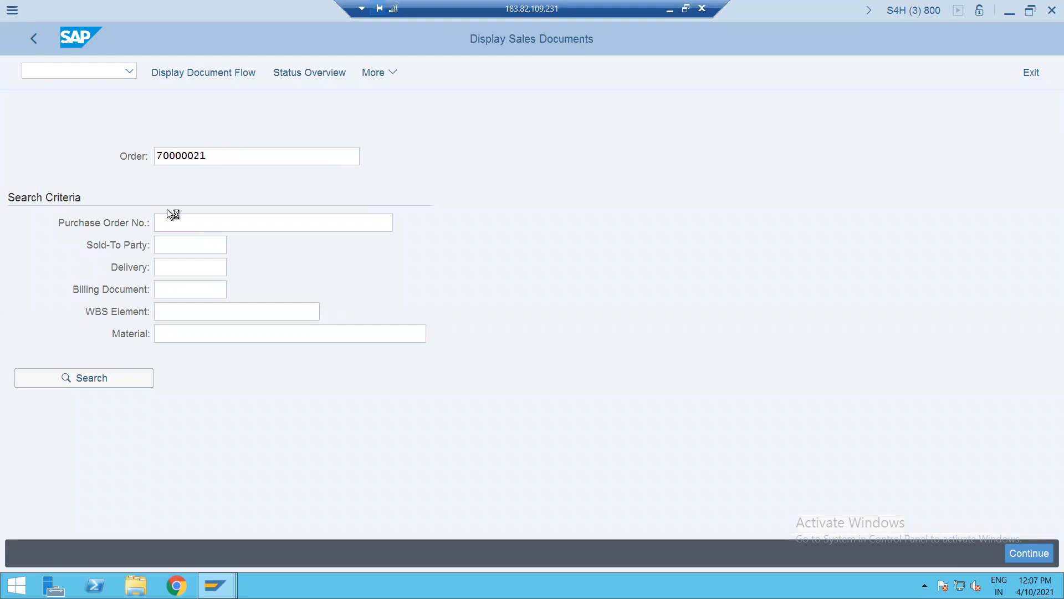
pyautogui.press('Return')
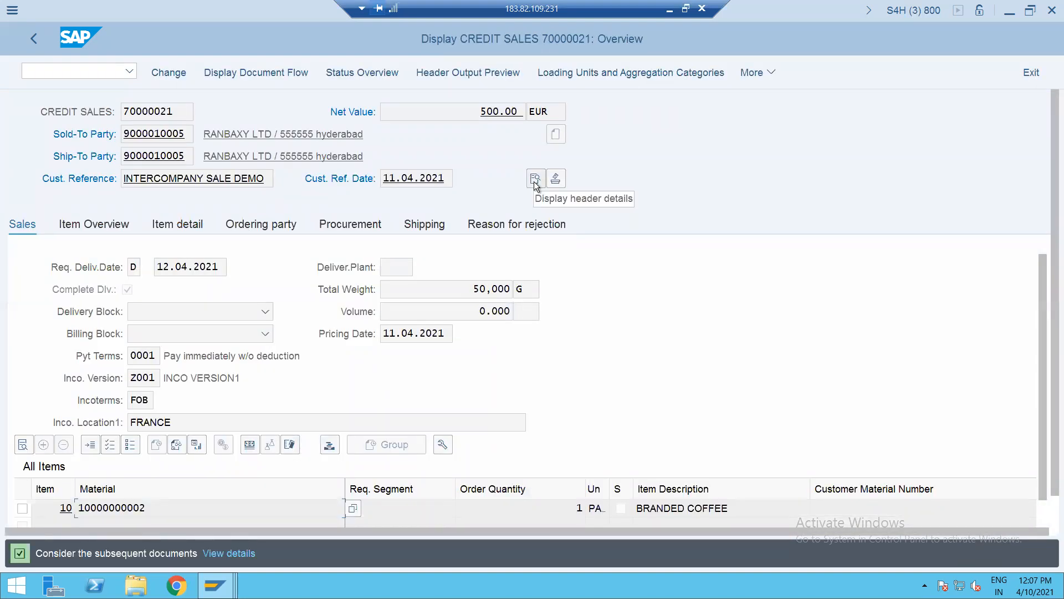
pyautogui.click(535, 178)
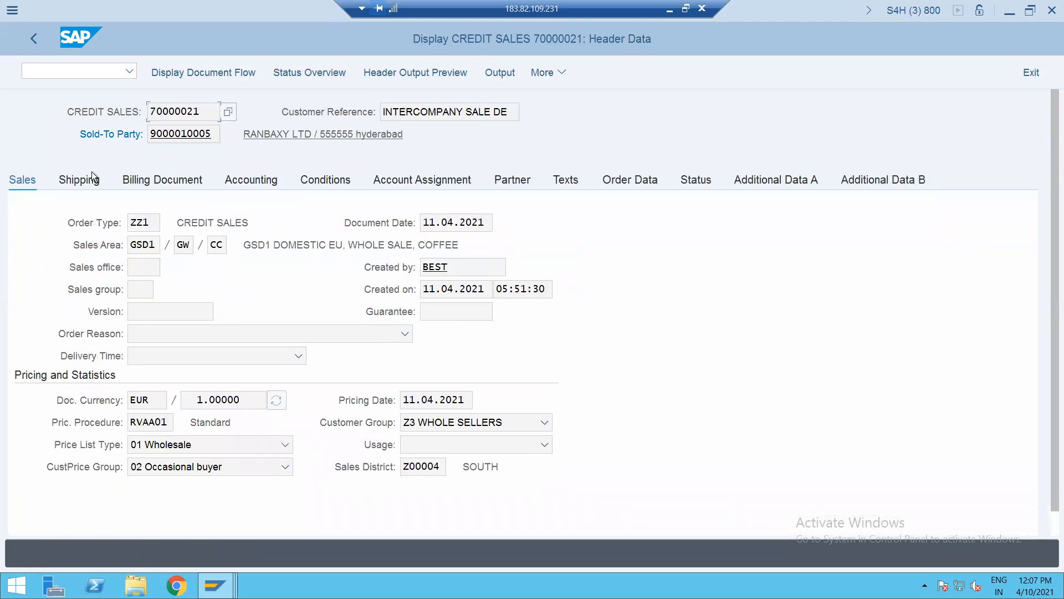
pyautogui.click(56, 65)
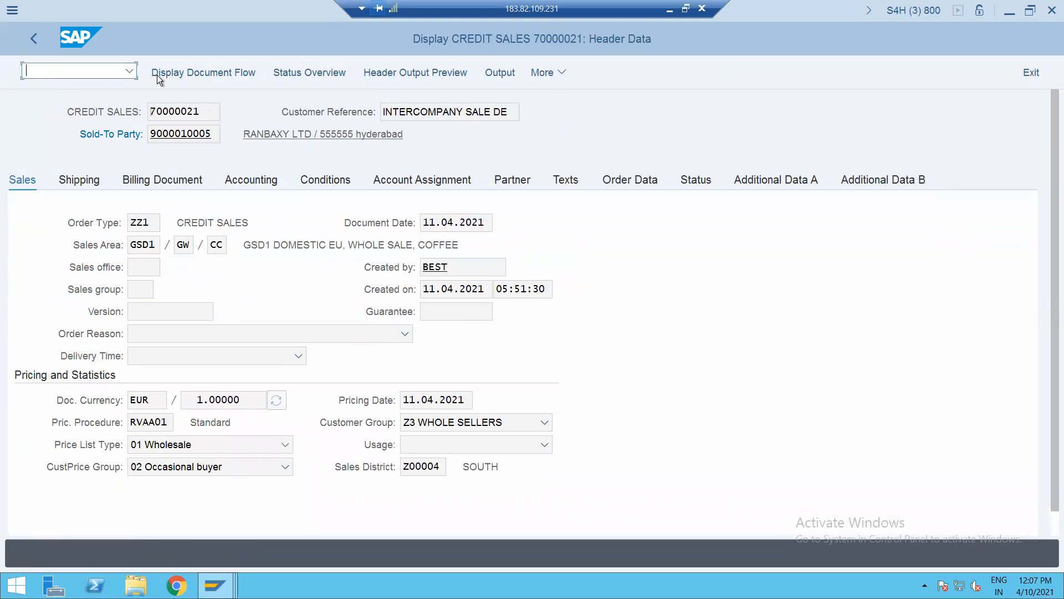
pyautogui.click(175, 74)
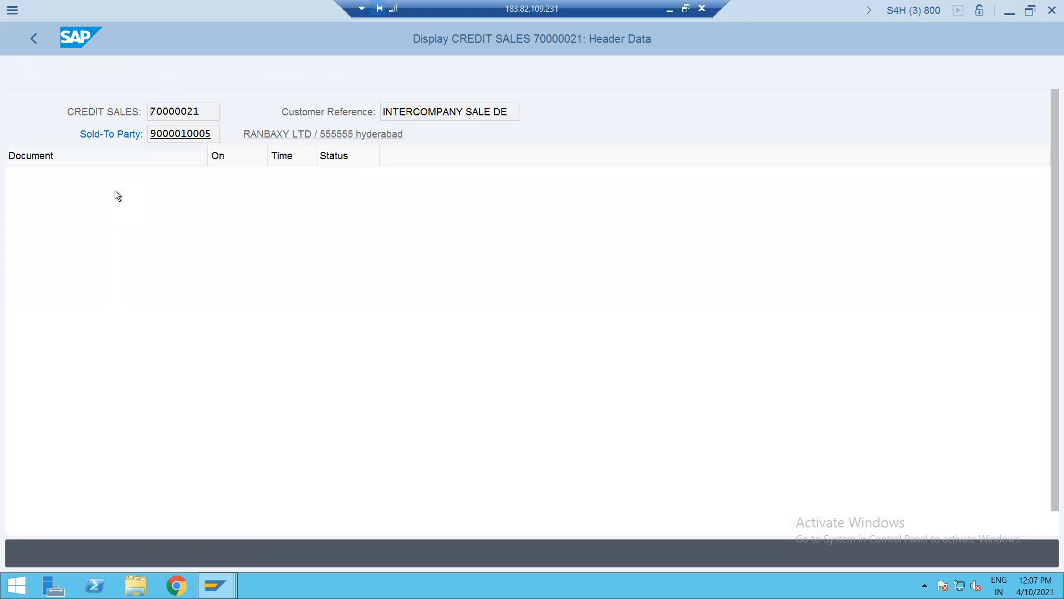
pyautogui.click(105, 242)
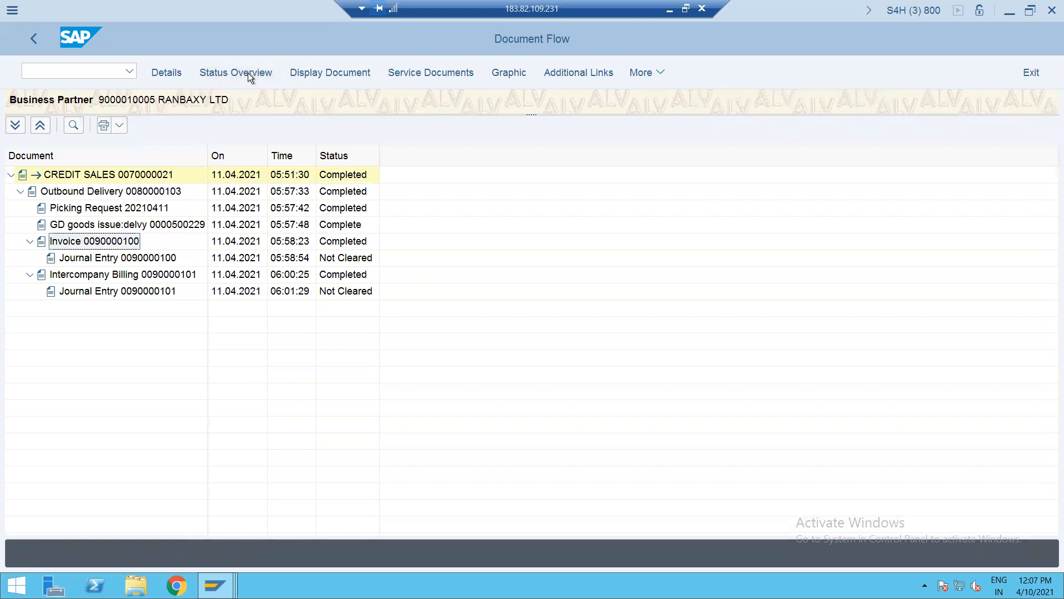
# - Display invoice 90000100 and scroll through its header details
pyautogui.click(312, 72)
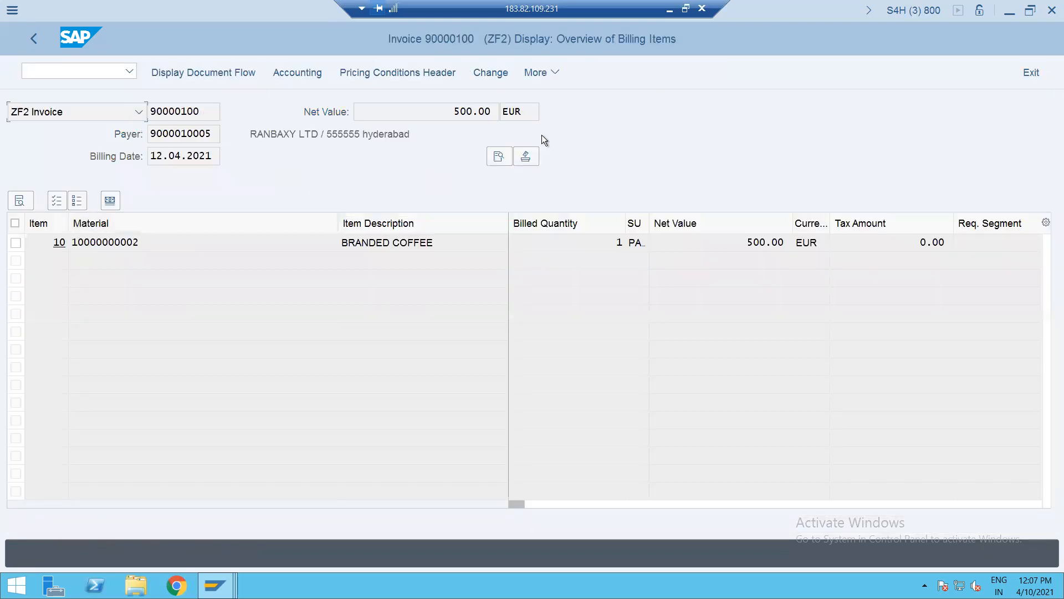
pyautogui.click(499, 157)
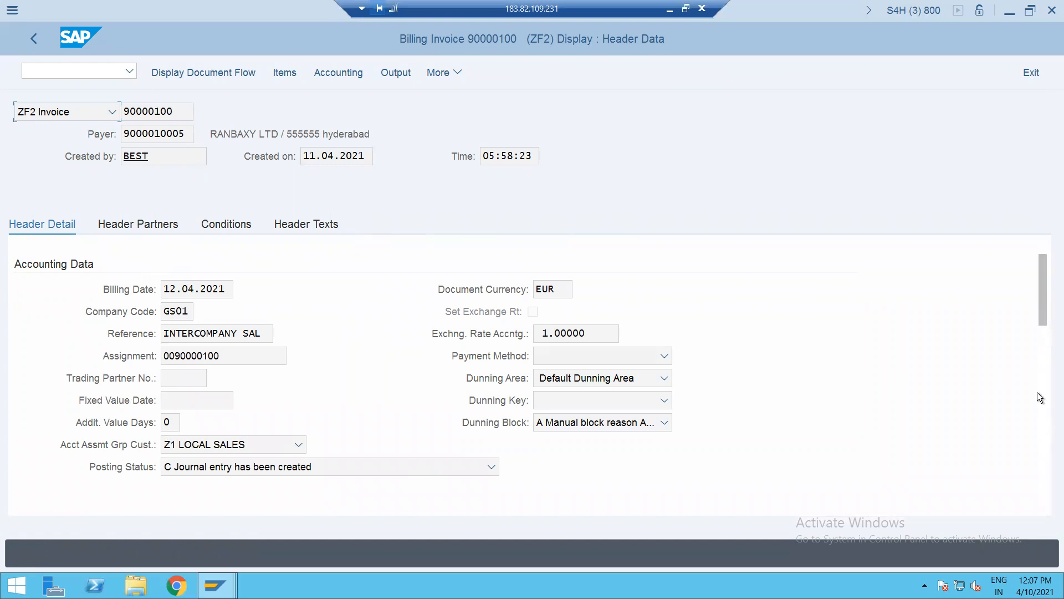
pyautogui.moveTo(1044, 320); pyautogui.dragTo(1046, 375)
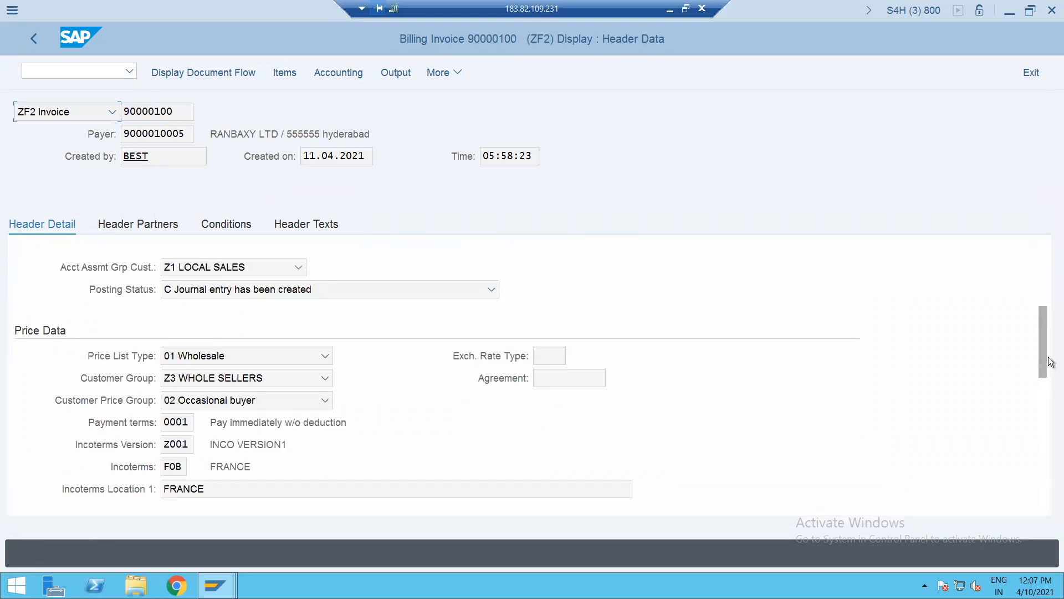
pyautogui.moveTo(1044, 353); pyautogui.dragTo(1049, 472)
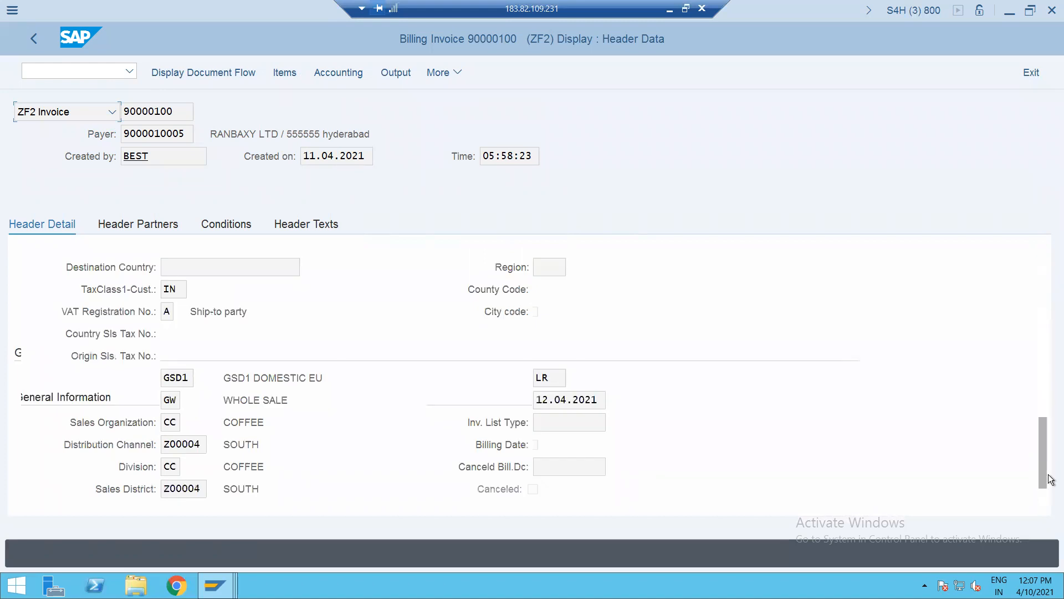
pyautogui.click(1046, 339)
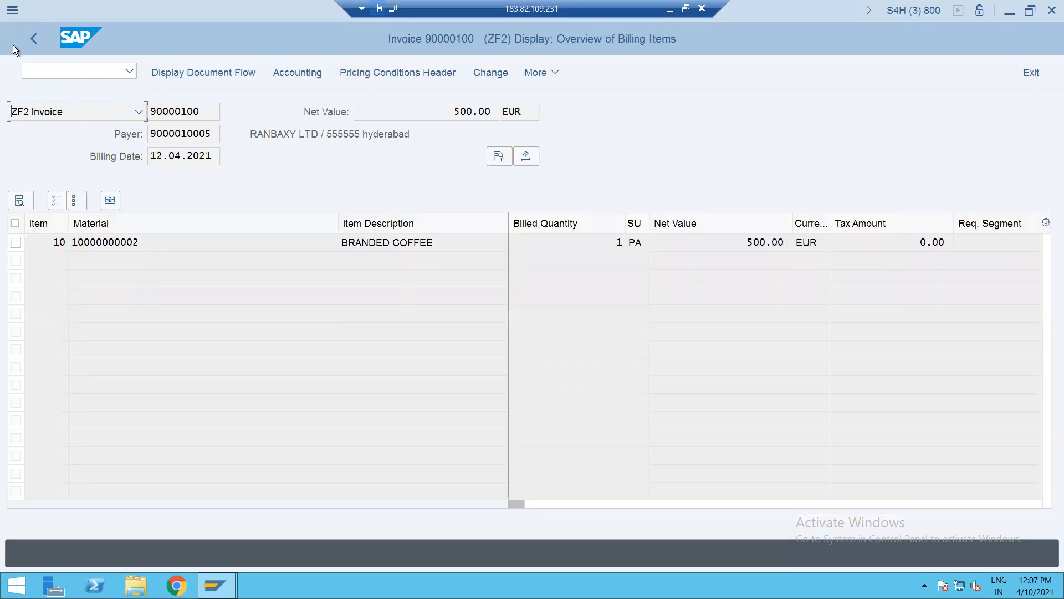
pyautogui.click(29, 30)
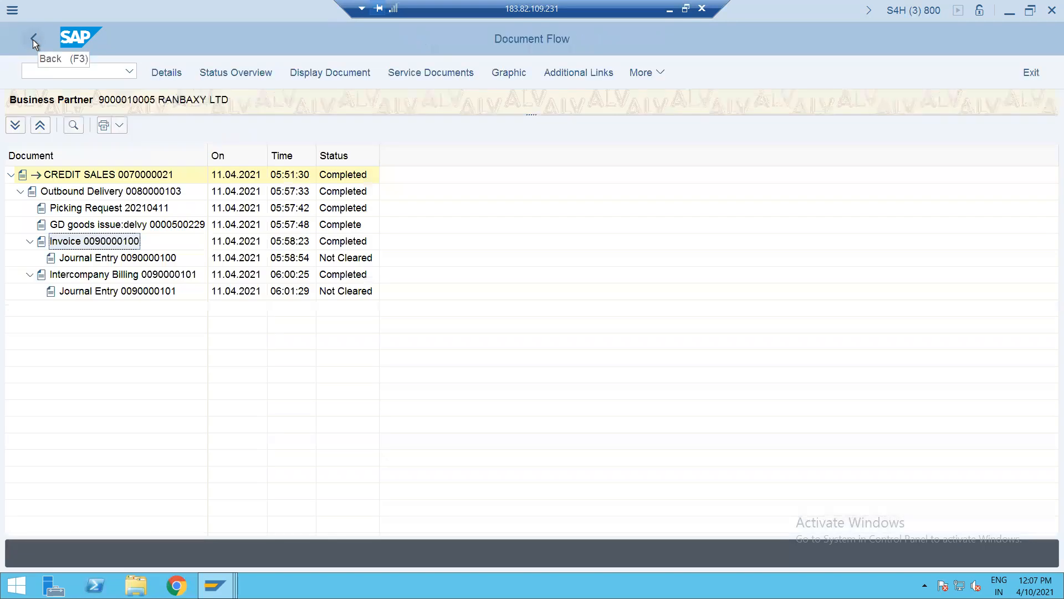
pyautogui.click(124, 274)
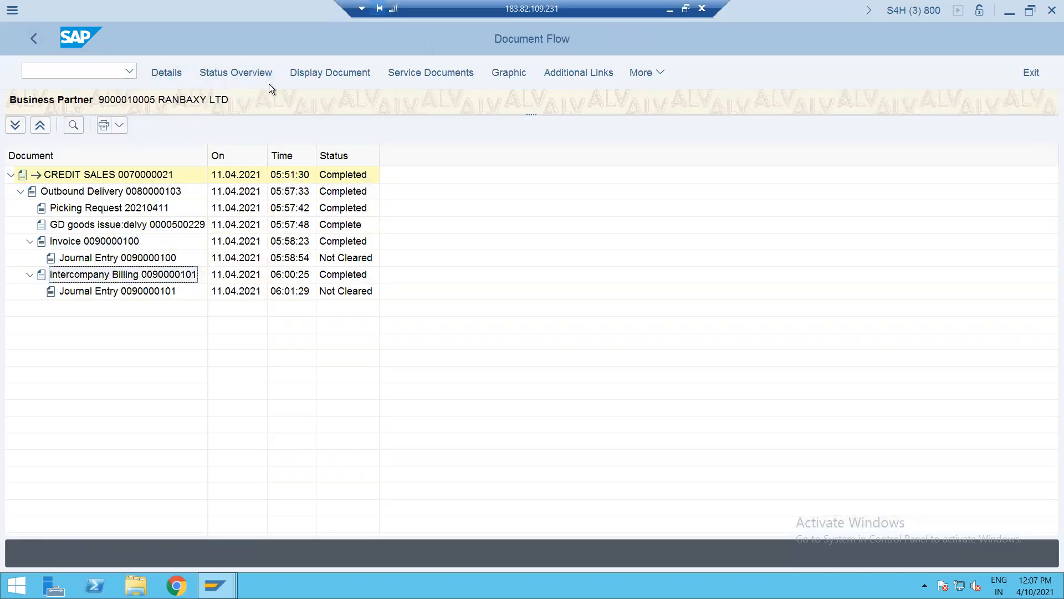
pyautogui.click(327, 75)
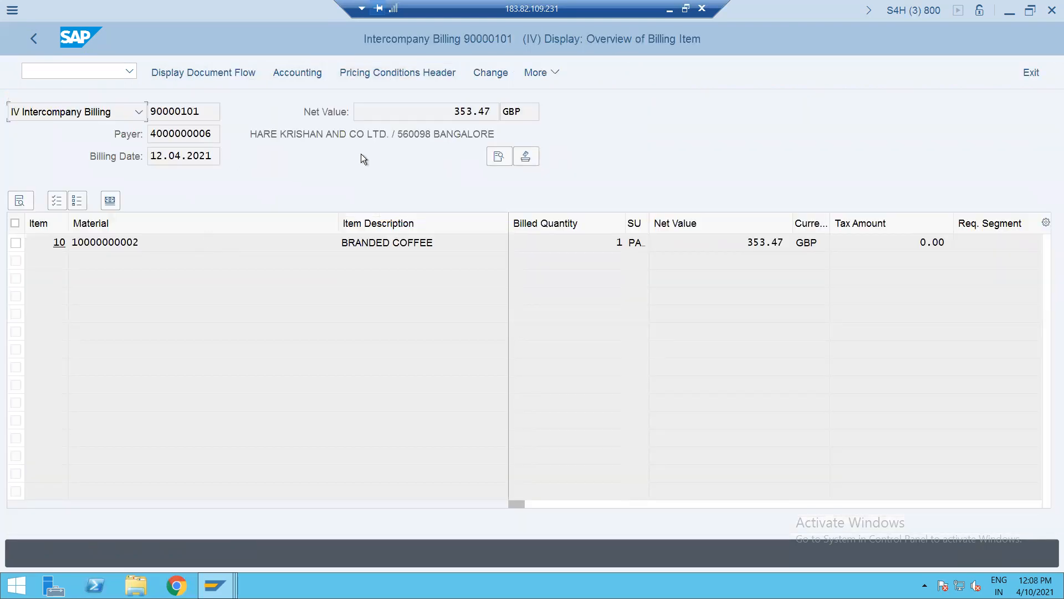
# - Review billing 90000101's header price data (353.47 GBP), then go back to the order's document flow
pyautogui.click(491, 158)
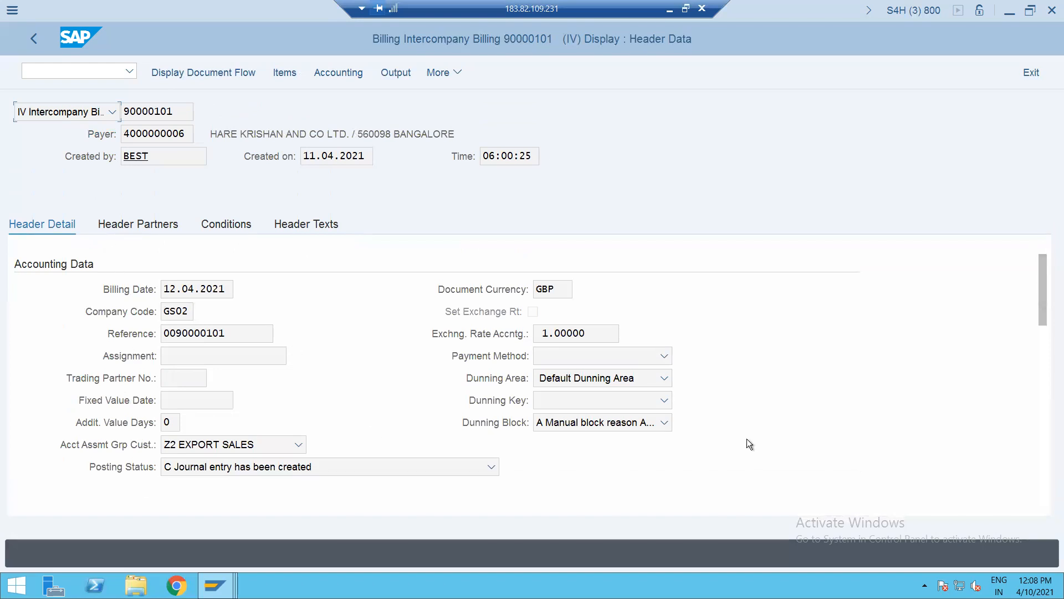
pyautogui.scroll(-5, 1044, 419)
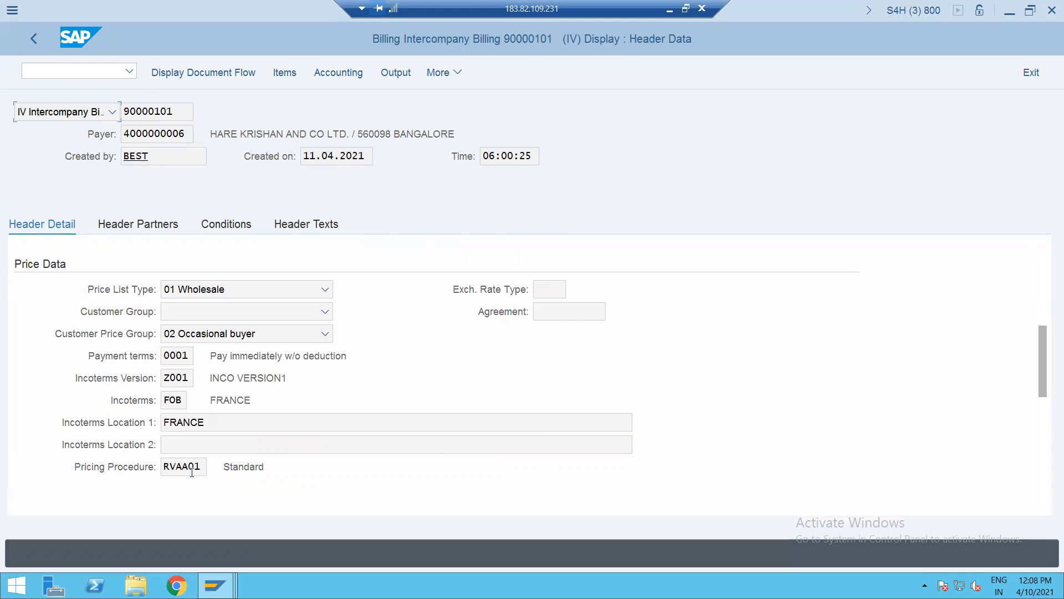
pyautogui.click(30, 39)
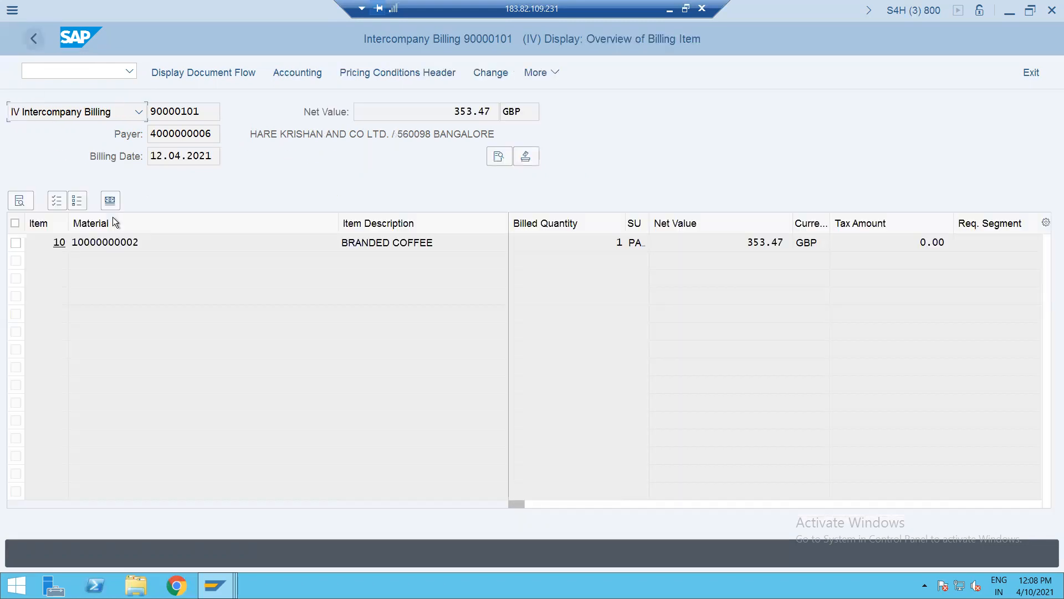
pyautogui.click(34, 44)
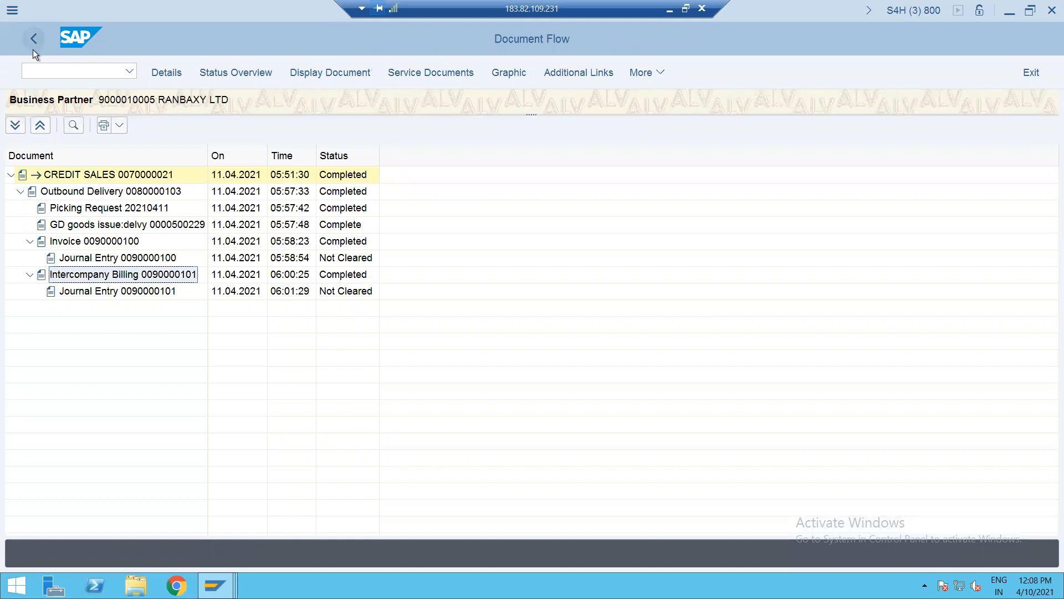
pyautogui.click(38, 75)
# - Open the pricing procedures list and jump to entries starting with J1, then P
pyautogui.write('/nvf03')
pyautogui.press('Return')
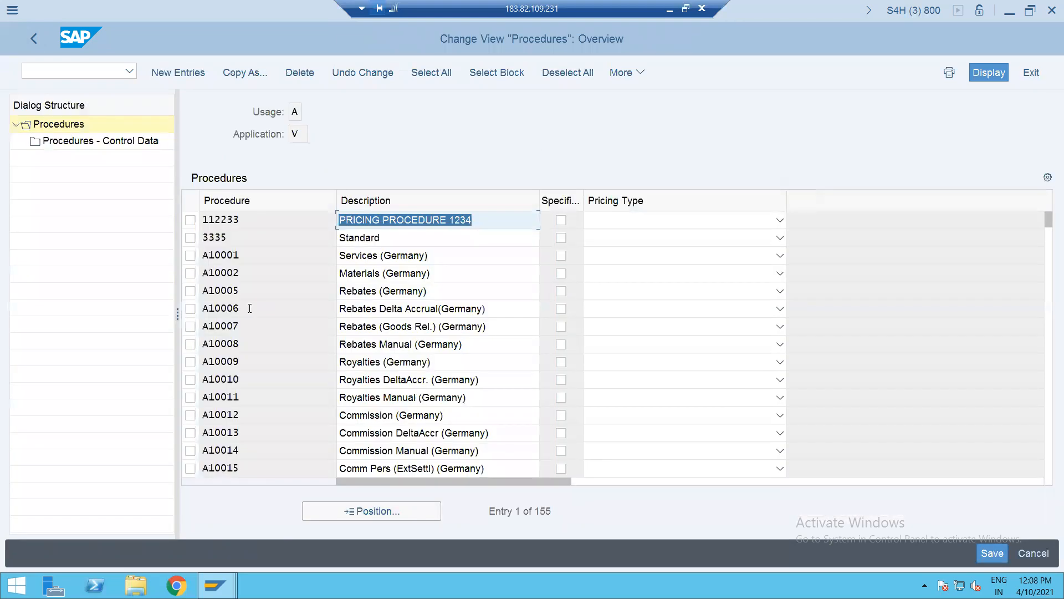
pyautogui.click(350, 512)
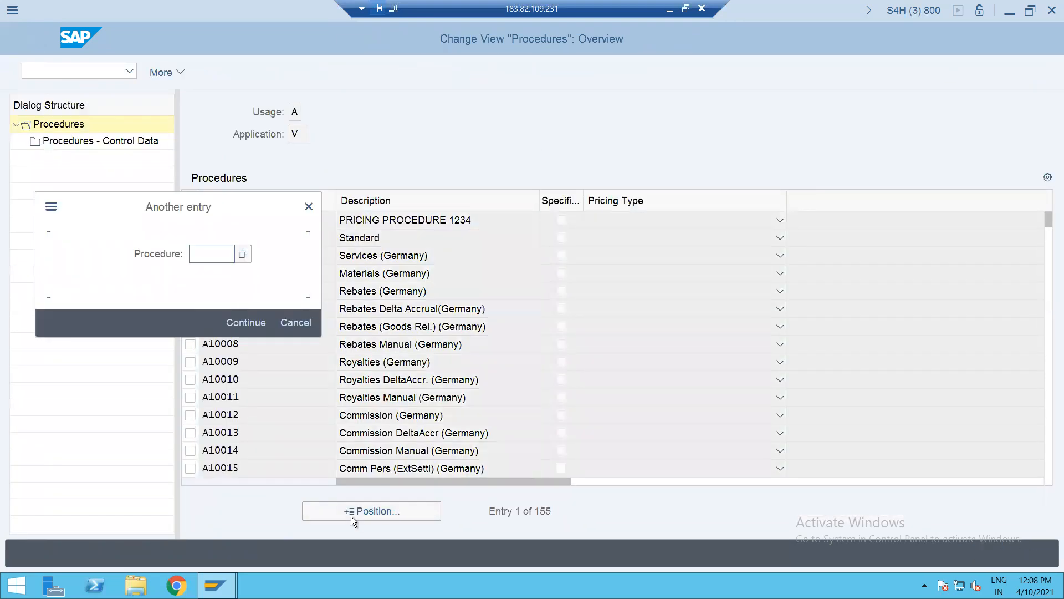
pyautogui.write('J1')
pyautogui.press('Return')
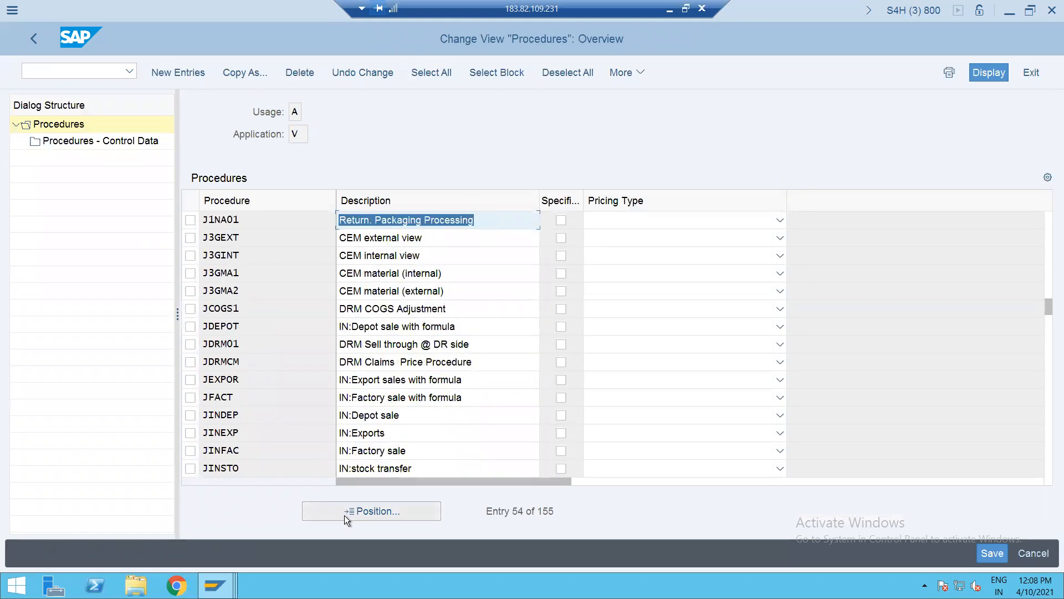
pyautogui.click(337, 514)
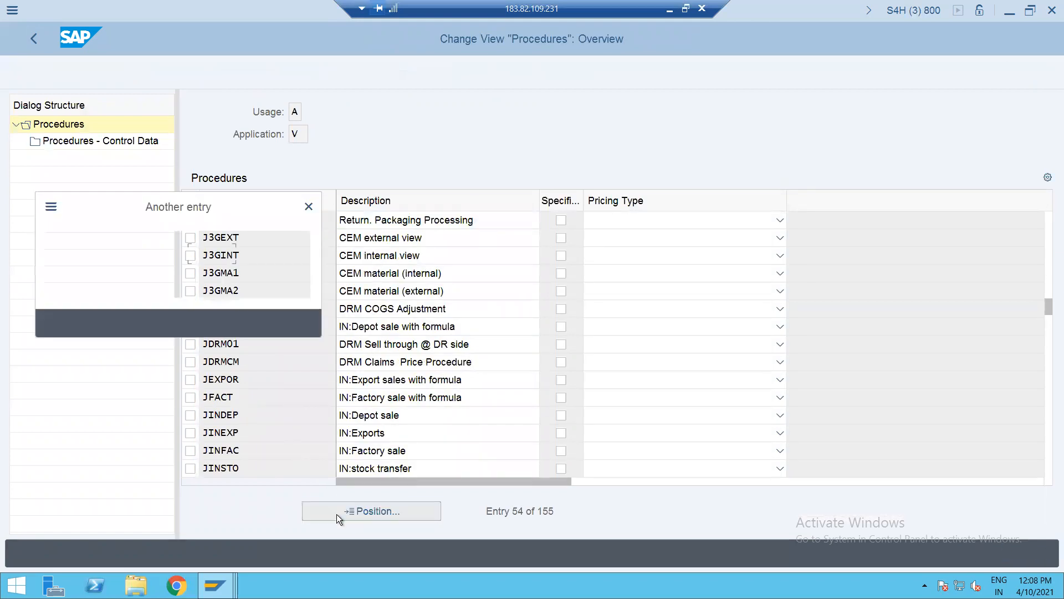
pyautogui.write('P')
pyautogui.press('Return')
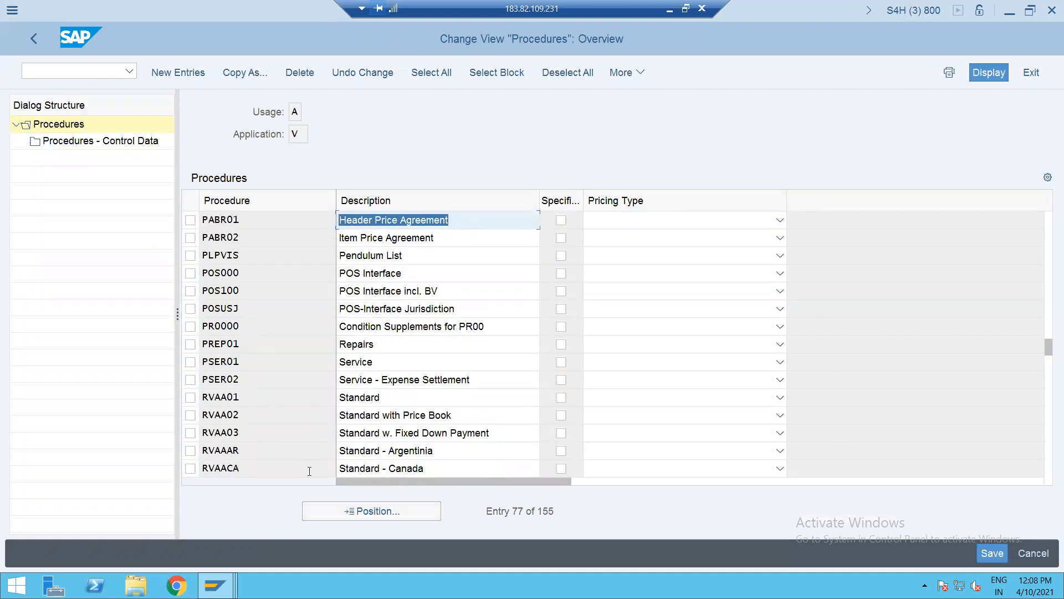
# - Select the ICAA01 Intercompany Billing procedure and open its Procedures - Control Data
pyautogui.click(190, 397)
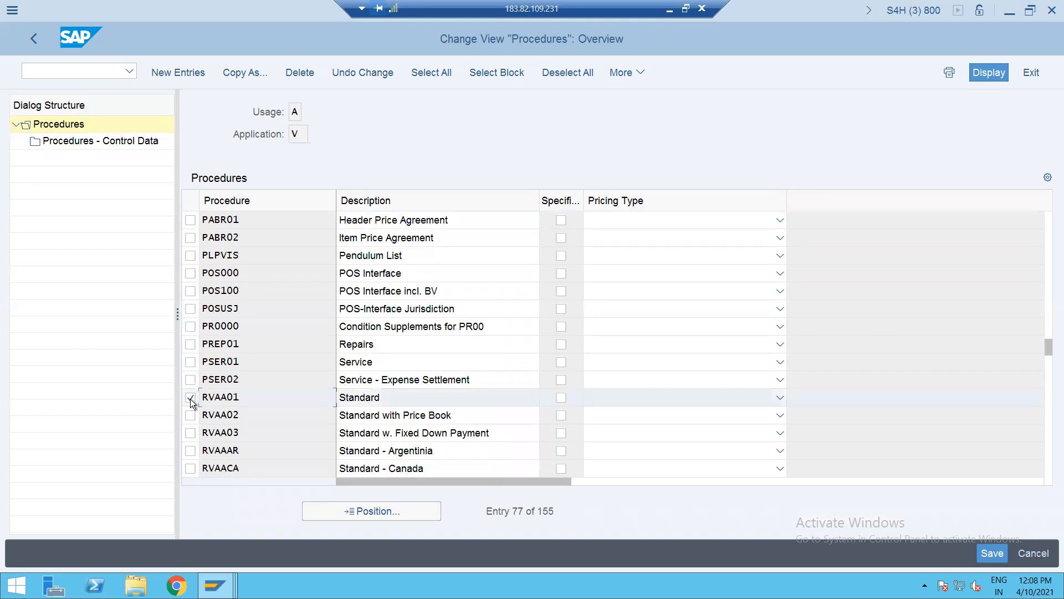
pyautogui.click(191, 398)
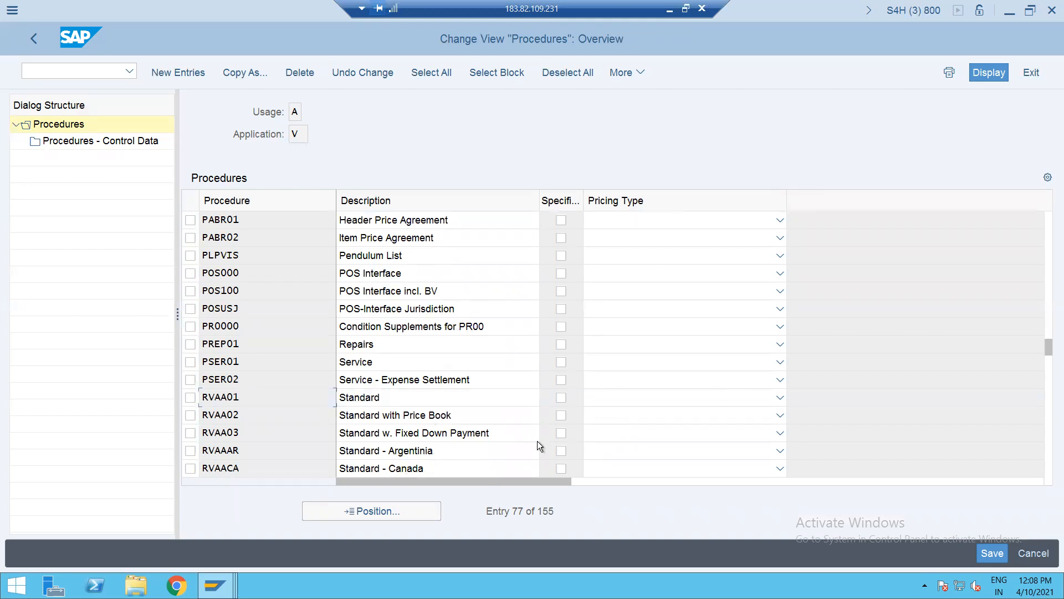
pyautogui.click(1051, 440)
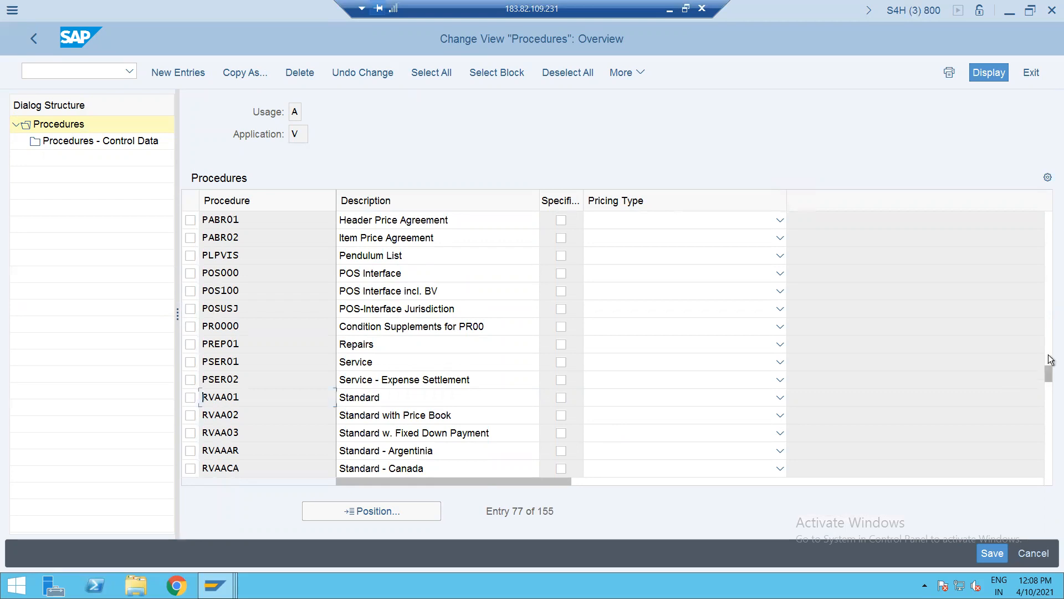
pyautogui.click(1049, 313)
pyautogui.click(1052, 257)
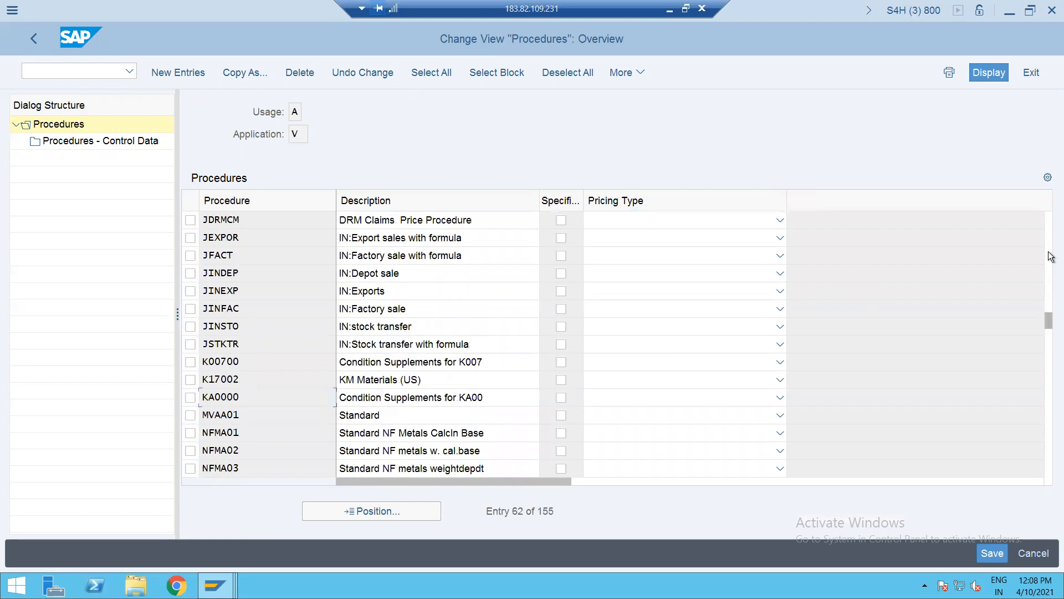
pyautogui.click(1051, 257)
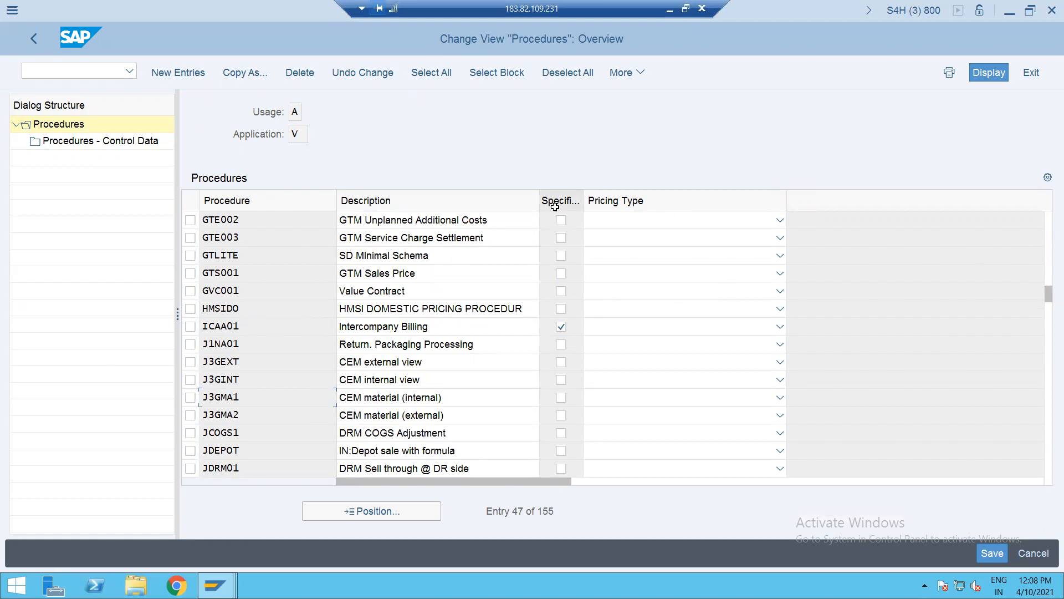
pyautogui.click(192, 328)
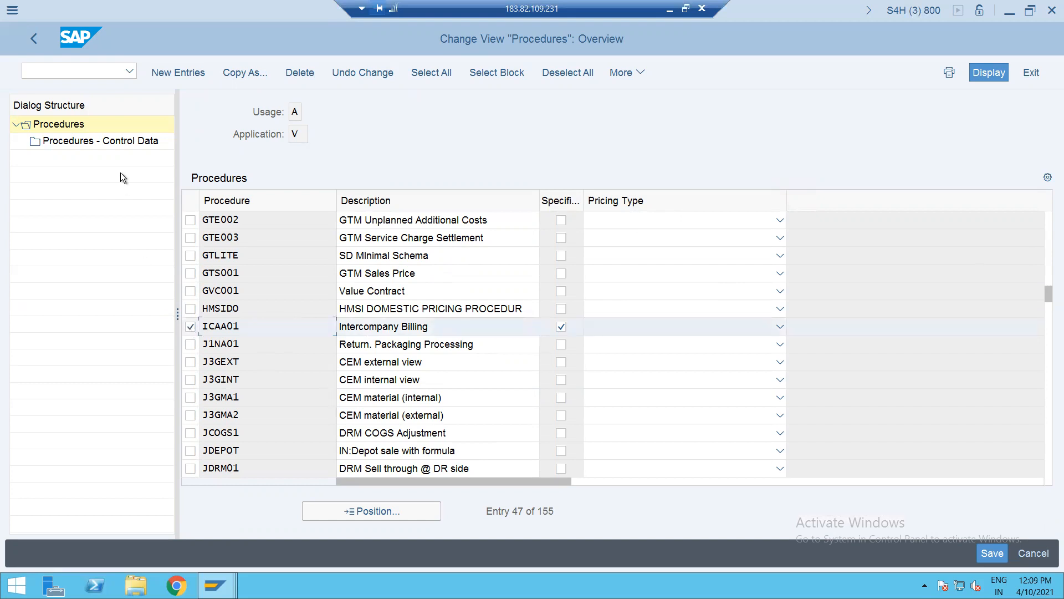
pyautogui.doubleClick(94, 141)
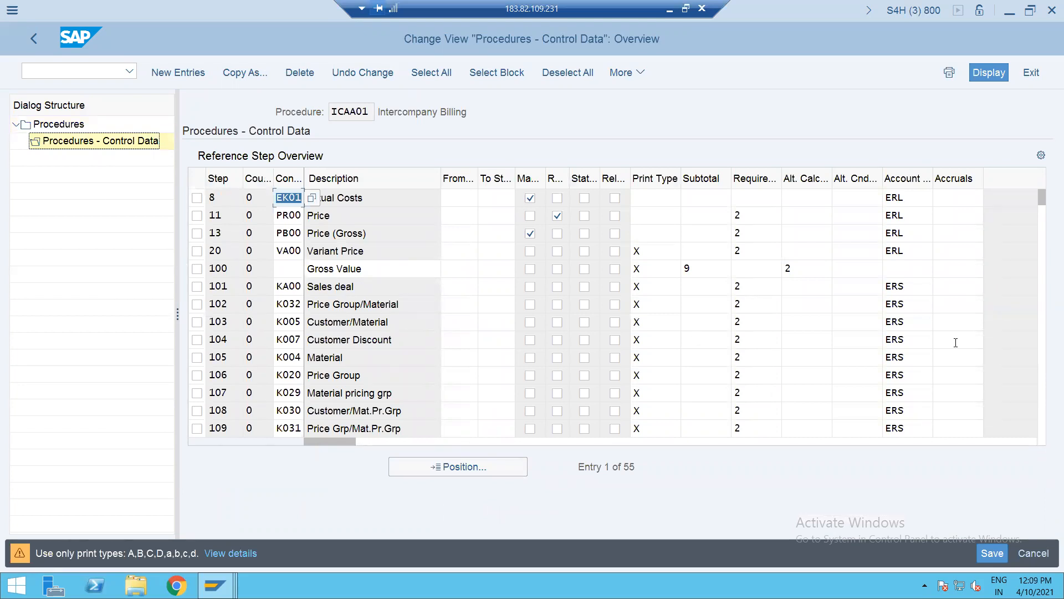
# - Scroll ICAA01's reference steps down to steps 909–910, IV02 Inter-company % and IV01 Inter-company Price
pyautogui.click(1044, 393)
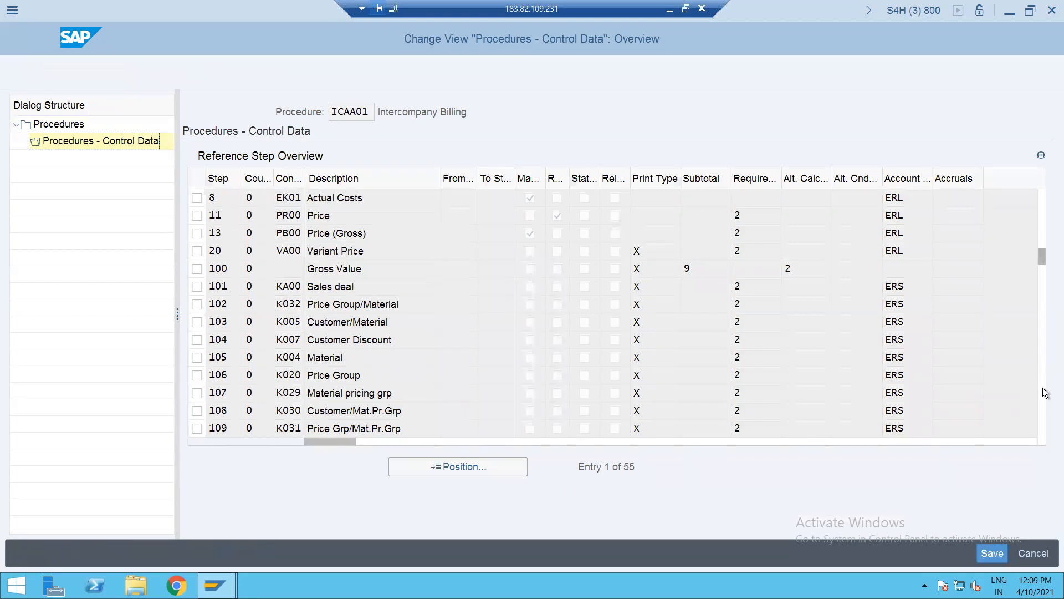
pyautogui.click(1044, 393)
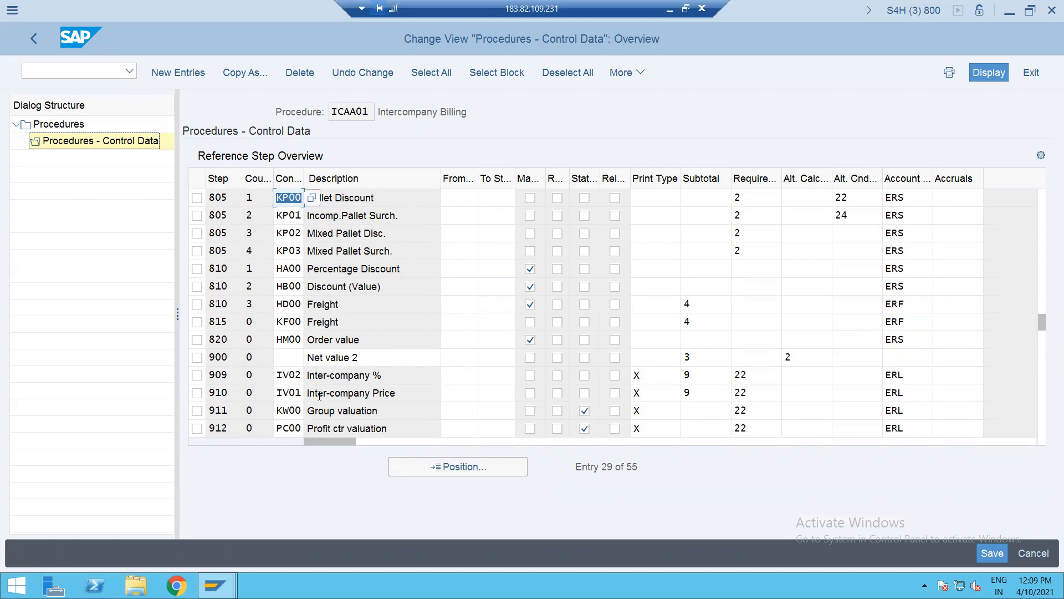
pyautogui.click(64, 69)
pyautogui.write('/NV')
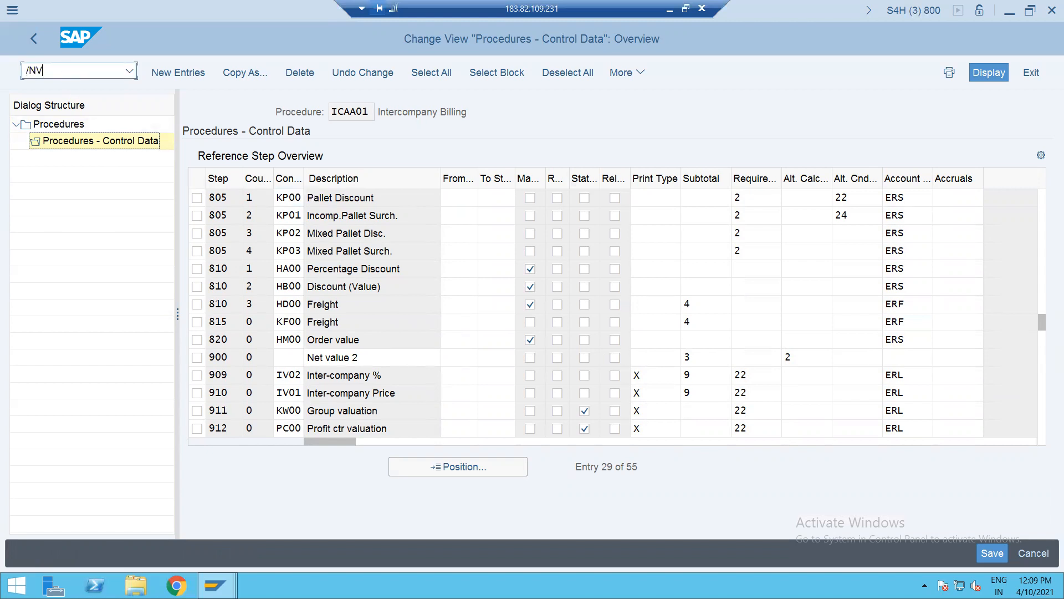
pyautogui.write('OV')
pyautogui.press('BackSpace')
pyautogui.press('BackSpace')
# - Open pricing procedure determination (OVKK) and jump to sales organization HRS1's entries
pyautogui.write('VKO')
pyautogui.press('BackSpace')
pyautogui.press('BackSpace')
pyautogui.press('BackSpace')
pyautogui.write('OVKK')
pyautogui.press('Return')
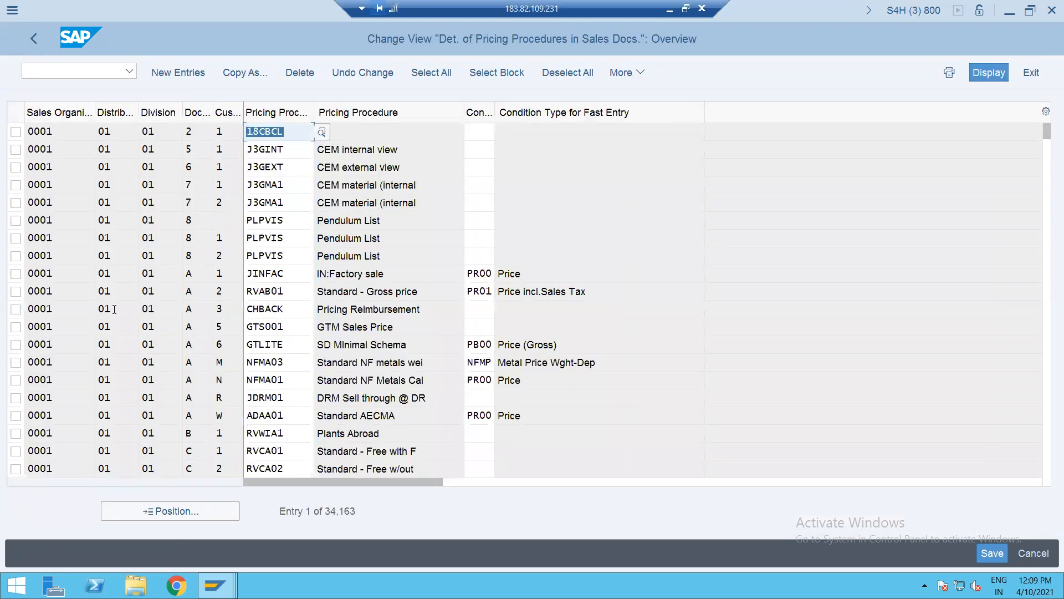
pyautogui.click(149, 513)
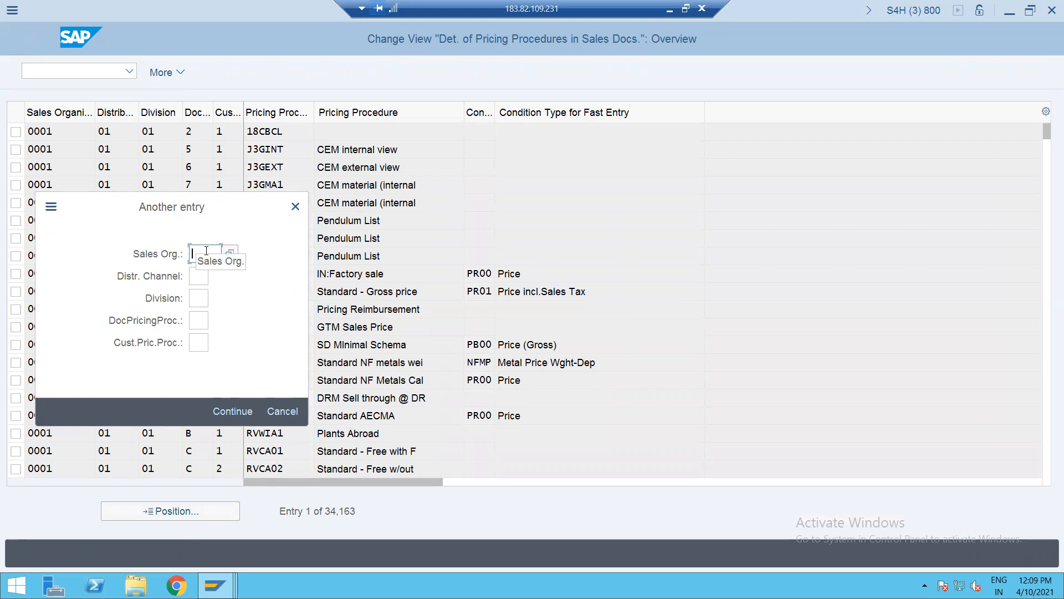
pyautogui.write('HRS1')
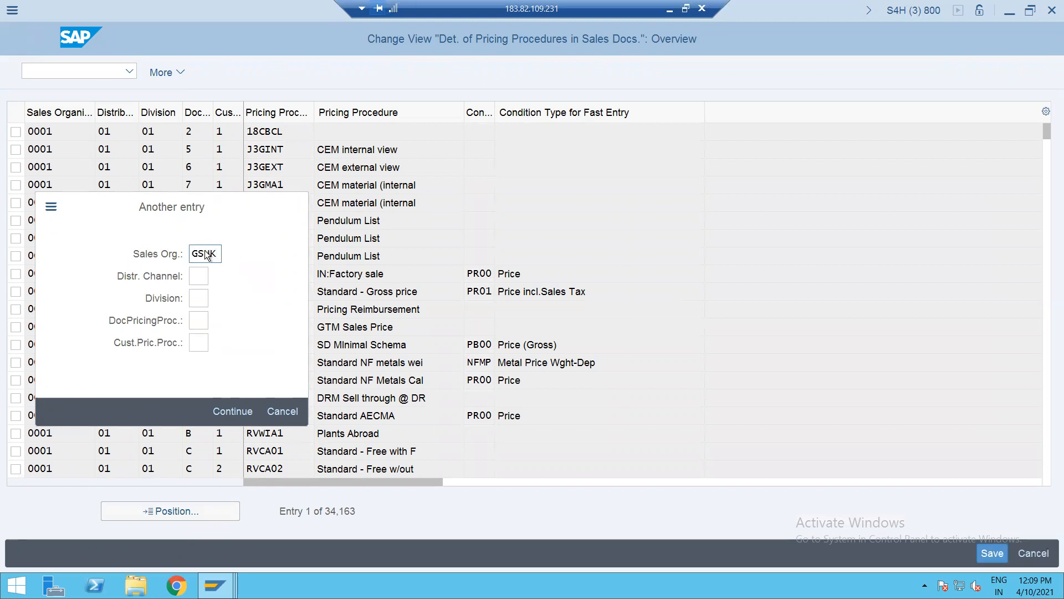
pyautogui.press('Return')
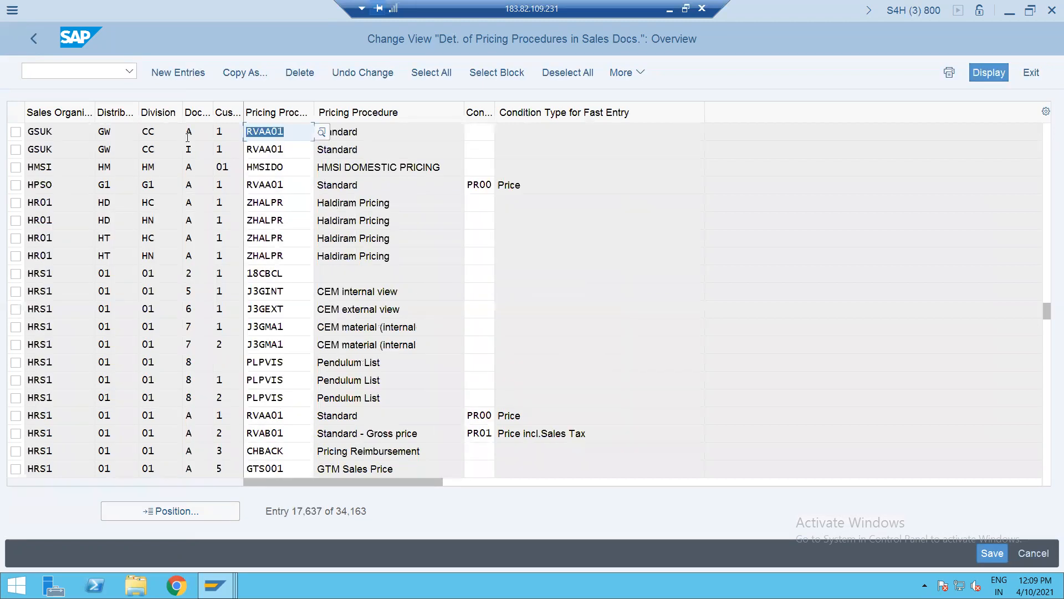
# - Enter ICAA01 Intercompany Billing on the GSUK / GW / CC row, then mark and delete that row
pyautogui.click(321, 132)
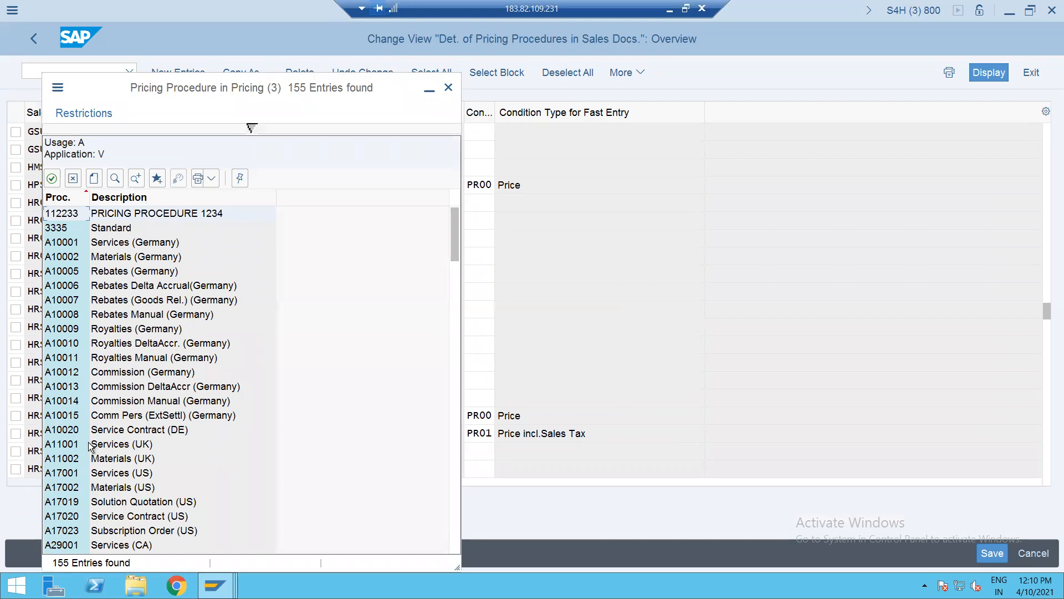
pyautogui.press('Escape')
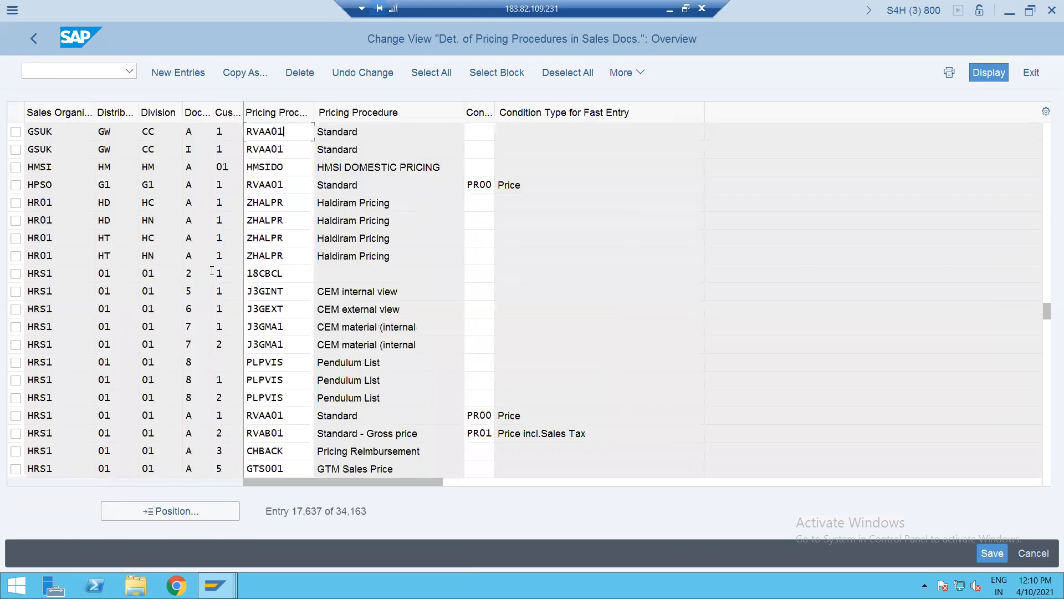
pyautogui.press('BackSpace')
pyautogui.write('I')
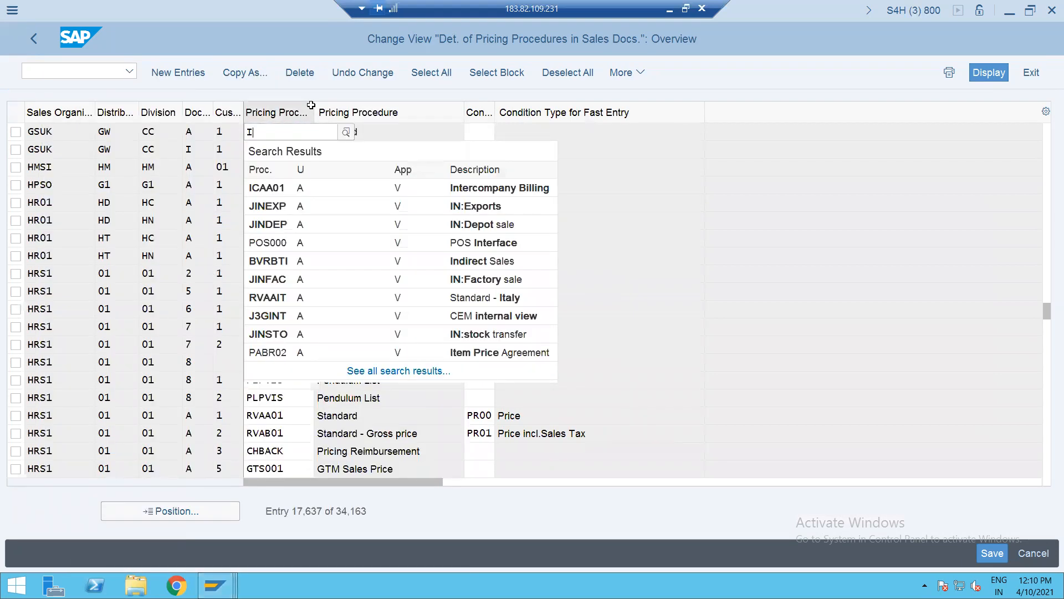
pyautogui.click(277, 194)
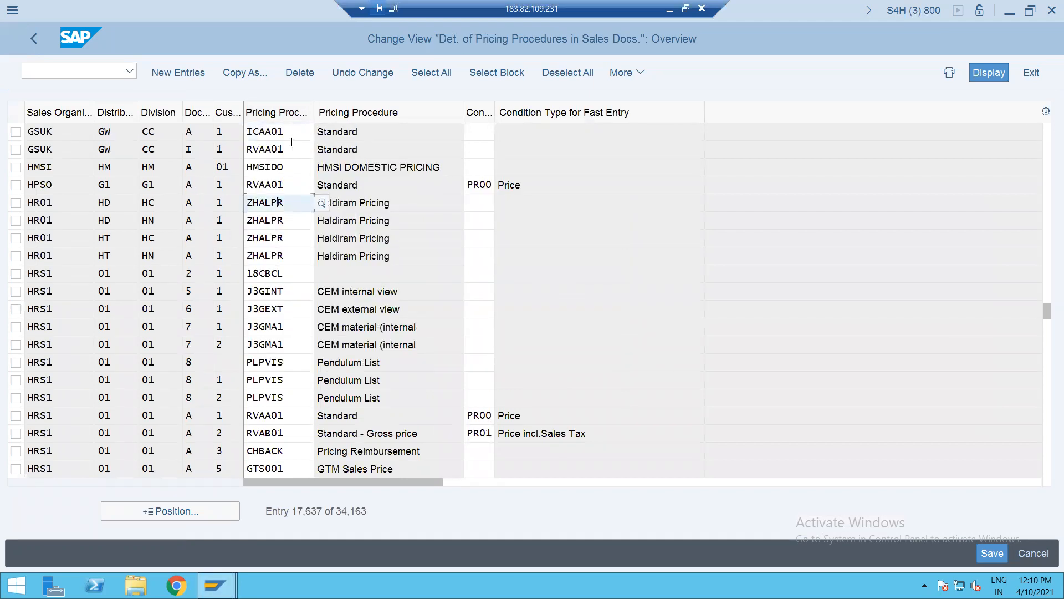
pyautogui.click(221, 133)
pyautogui.click(198, 134)
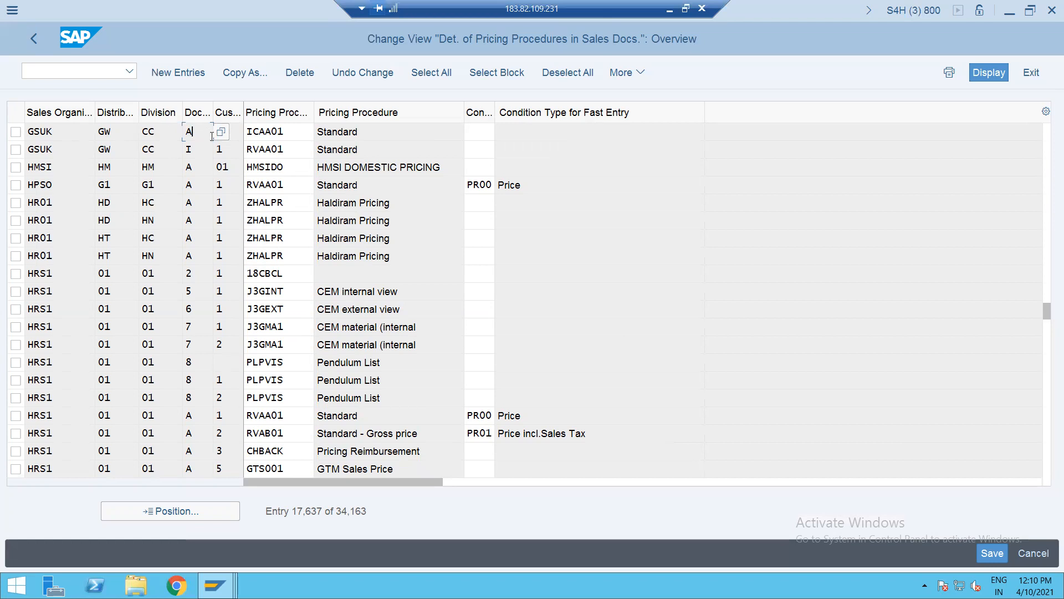
pyautogui.click(16, 134)
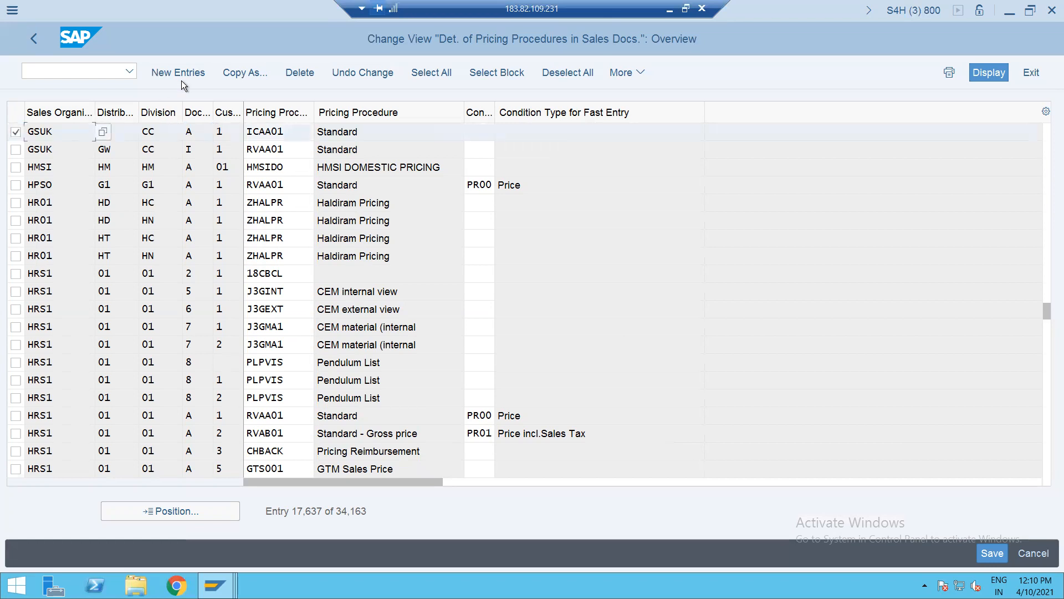
pyautogui.click(299, 74)
# - Confirm the customizing request, exit the table without saving further, and rerun OVKK
pyautogui.hotkey('ctrl', 's')
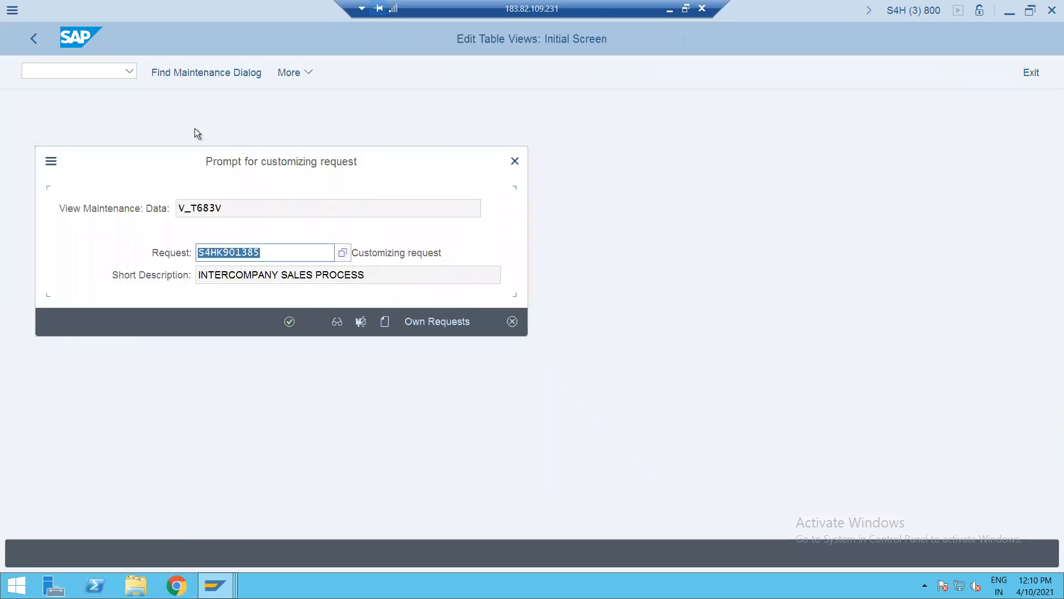
pyautogui.press('Return')
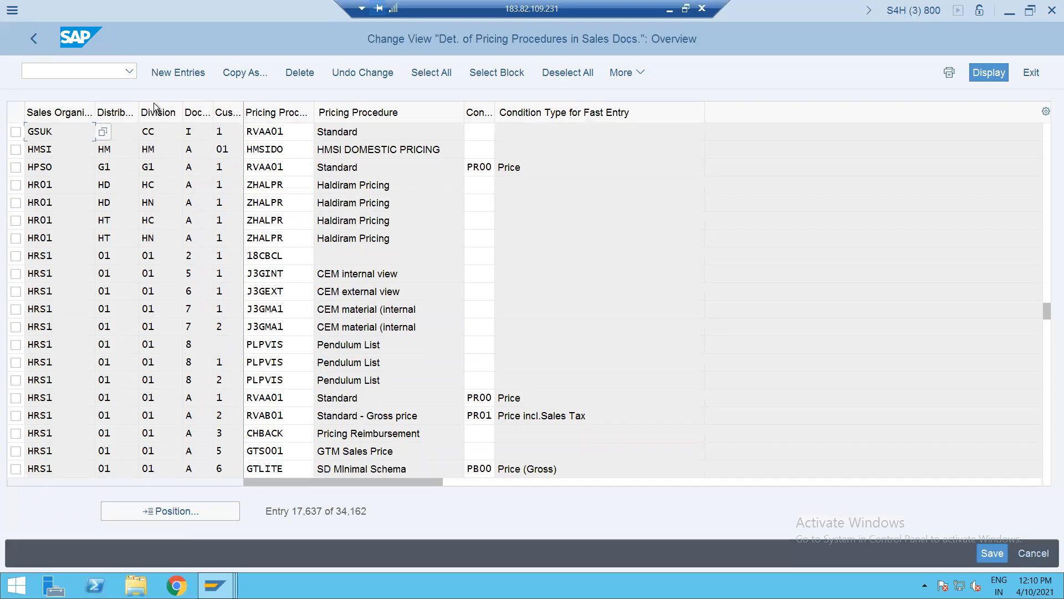
pyautogui.click(33, 39)
pyautogui.click(348, 342)
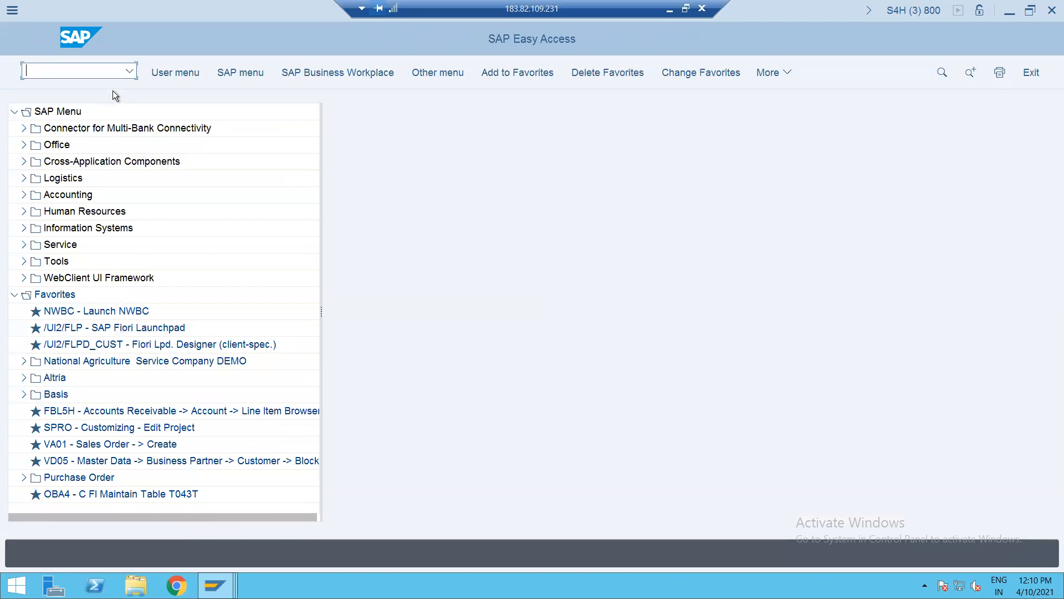
pyautogui.write('OVKK')
pyautogui.press('Return')
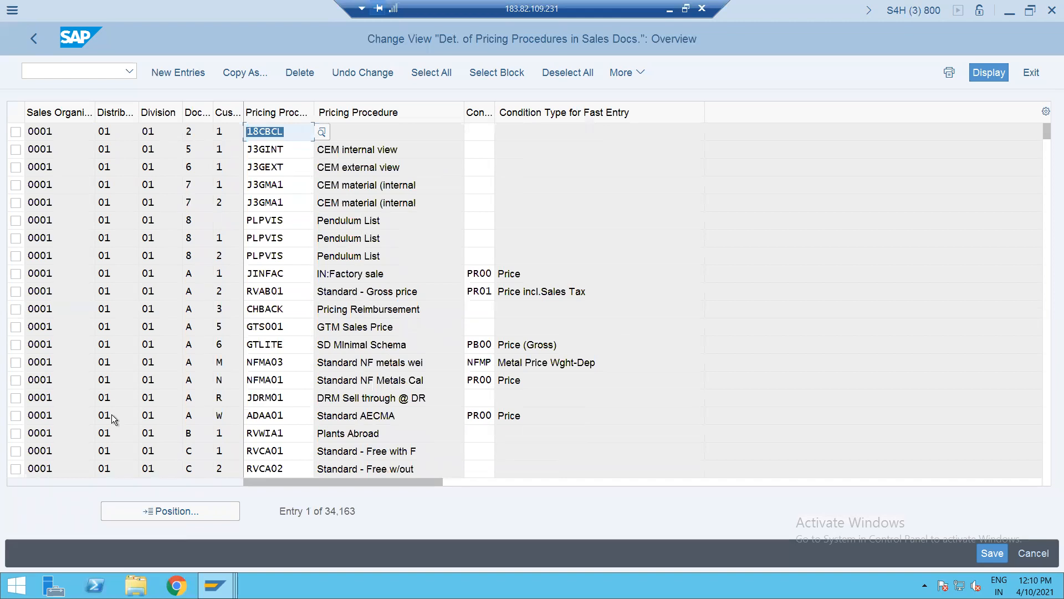
# - Jump to the GSUK entries and assign ICAA01 Intercompany Billing to the GSUK I row via an i* search
pyautogui.click(138, 511)
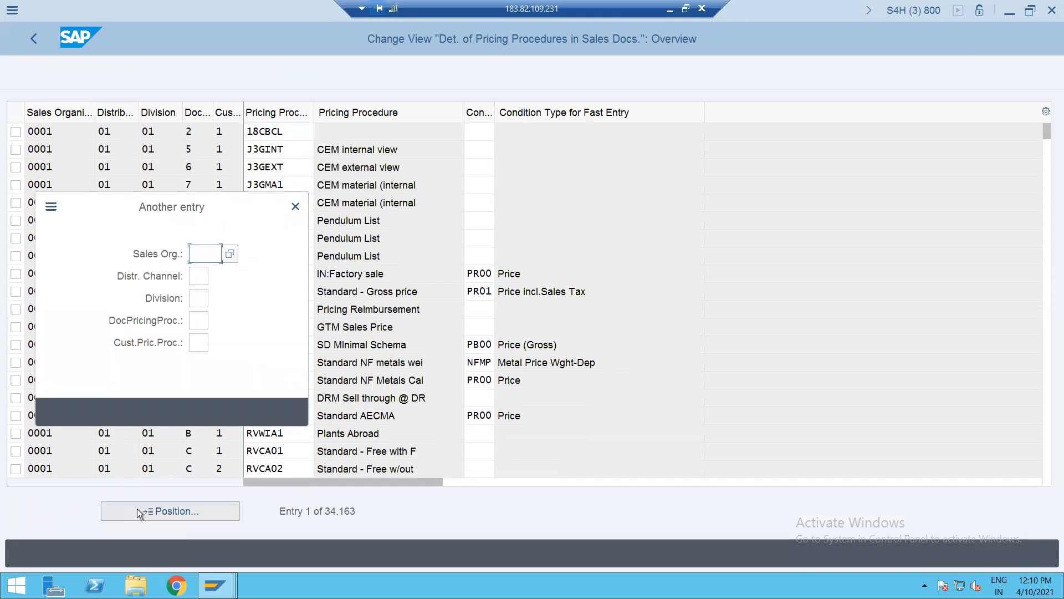
pyautogui.write('GSUK')
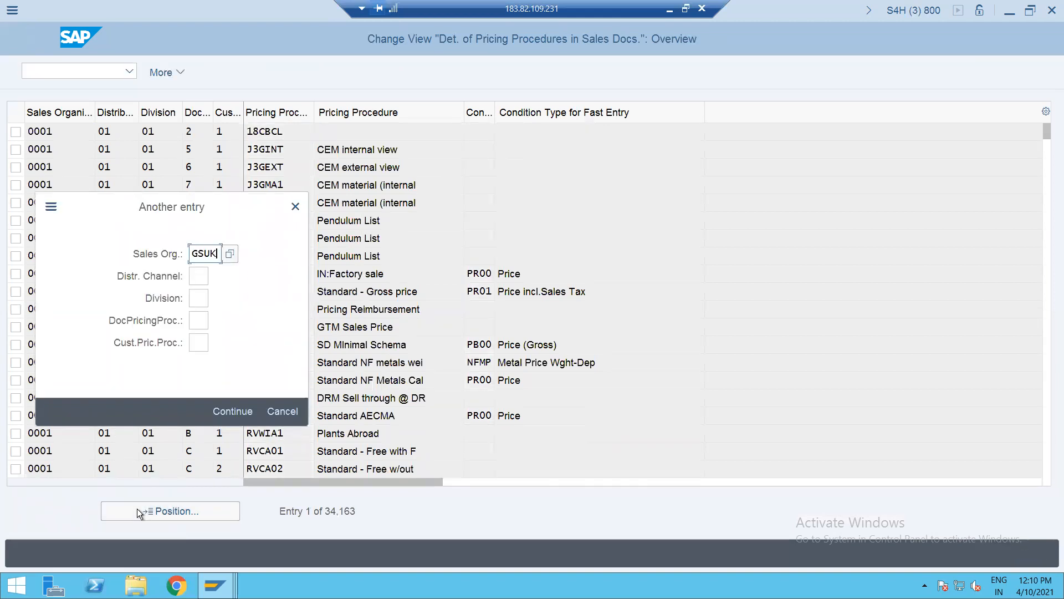
pyautogui.press('Return')
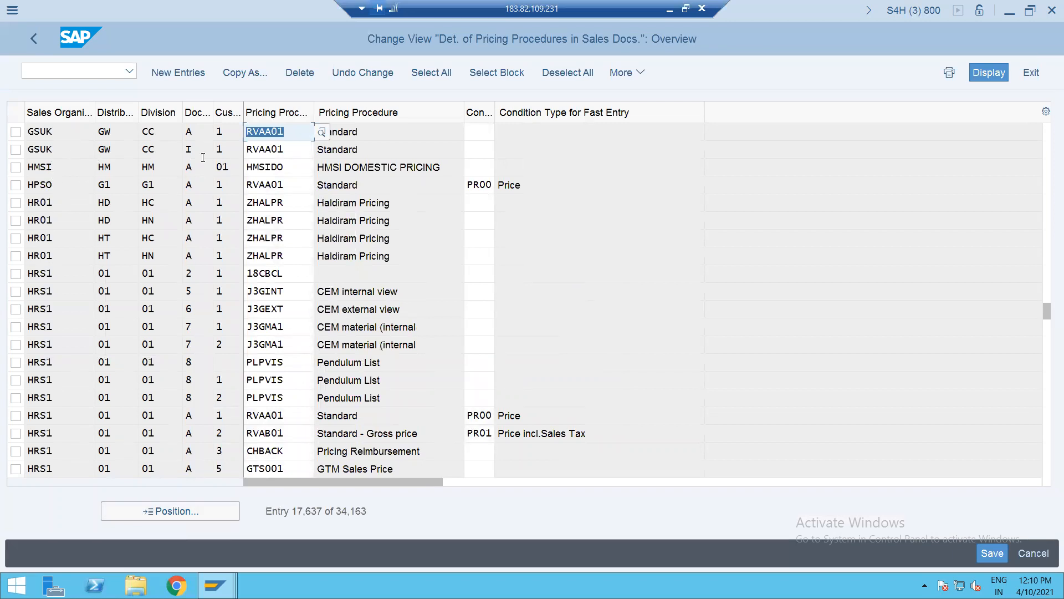
pyautogui.click(292, 149)
pyautogui.click(321, 150)
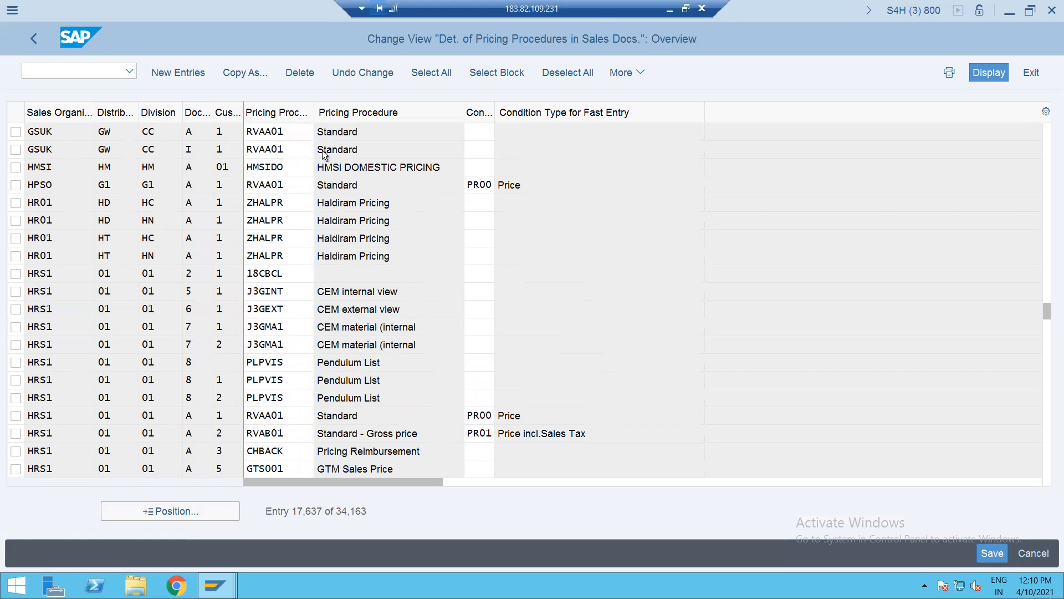
pyautogui.click(67, 333)
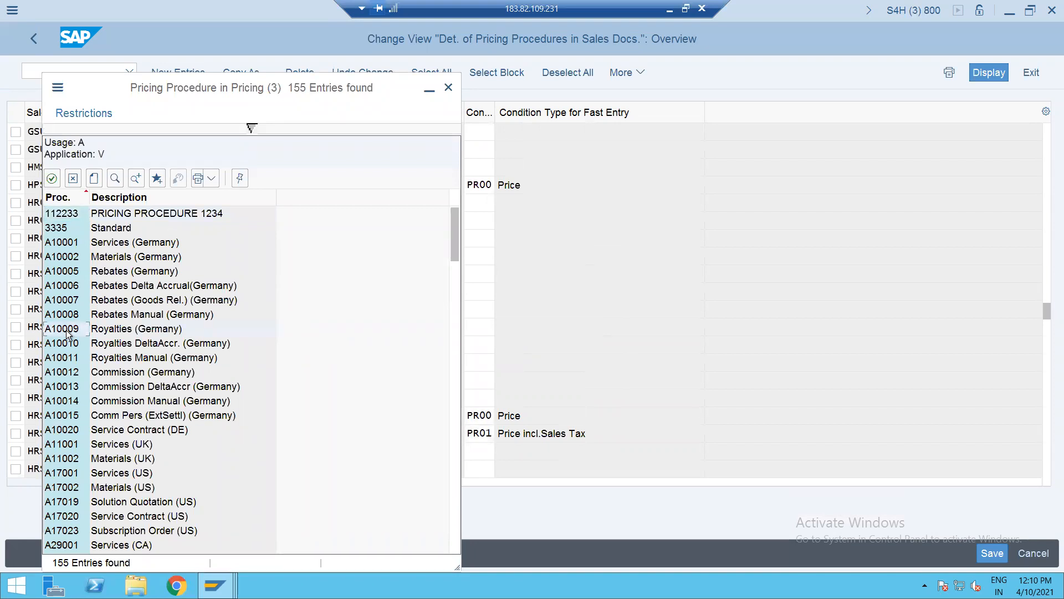
pyautogui.click(211, 128)
pyautogui.click(199, 186)
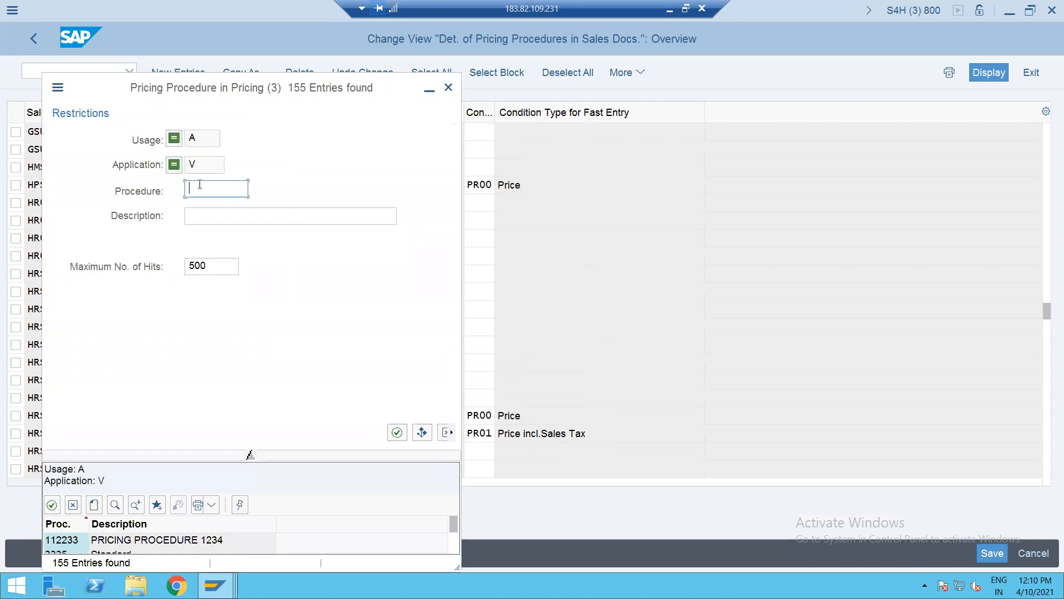
pyautogui.write('i*')
pyautogui.press('Return')
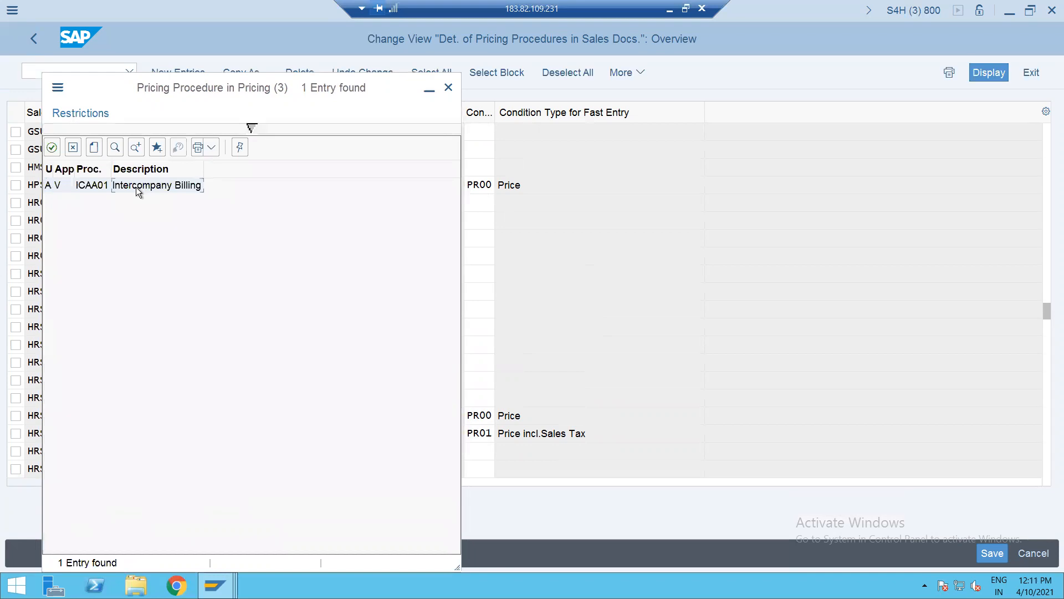
pyautogui.doubleClick(136, 187)
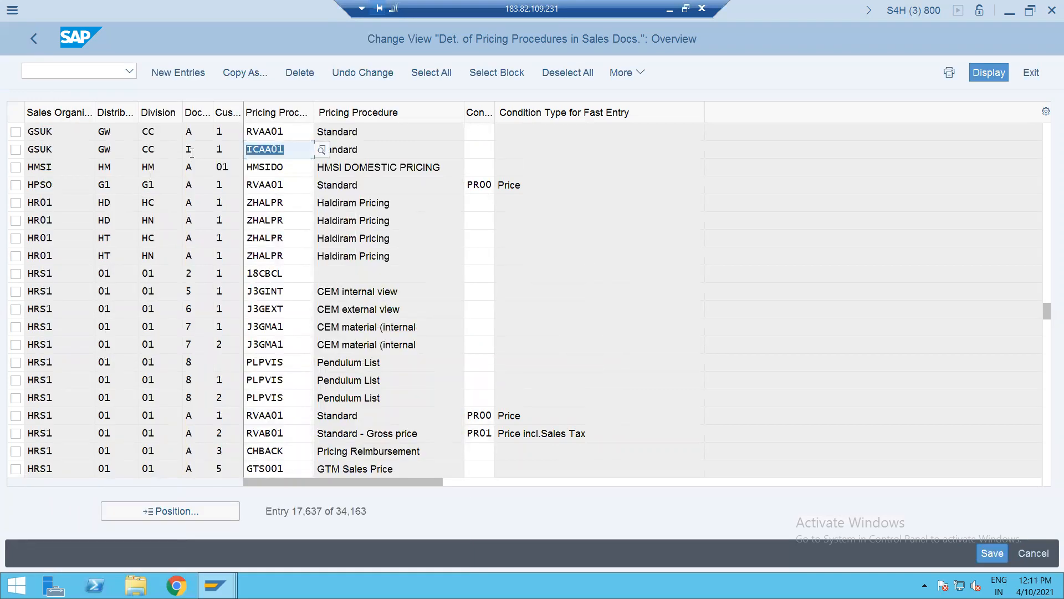
# - Save the assignment under the customizing request, then delete the first GSUK row
pyautogui.hotkey('ctrl', 's')
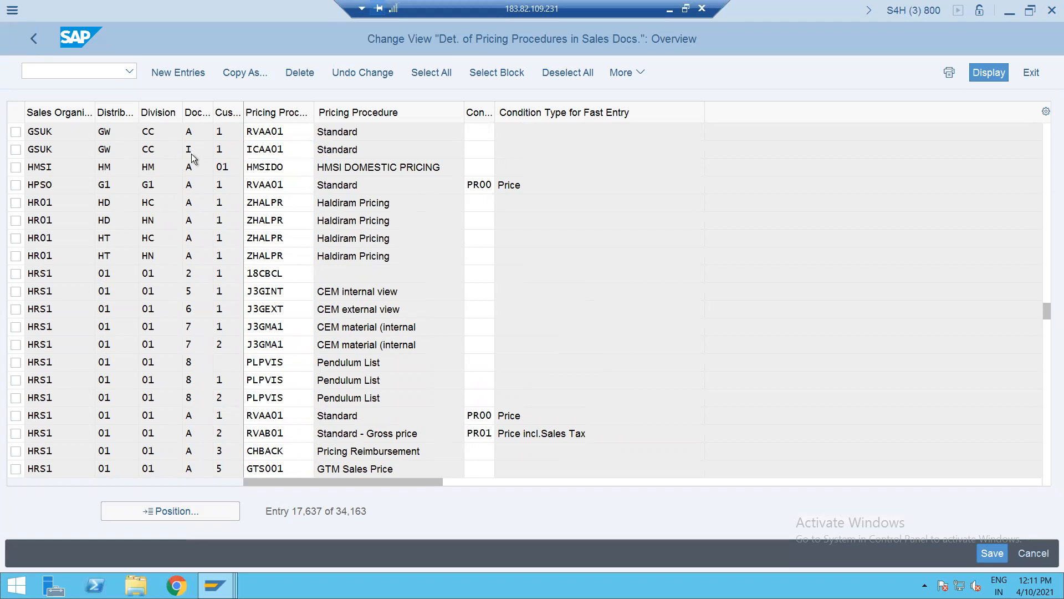
pyautogui.press('Return')
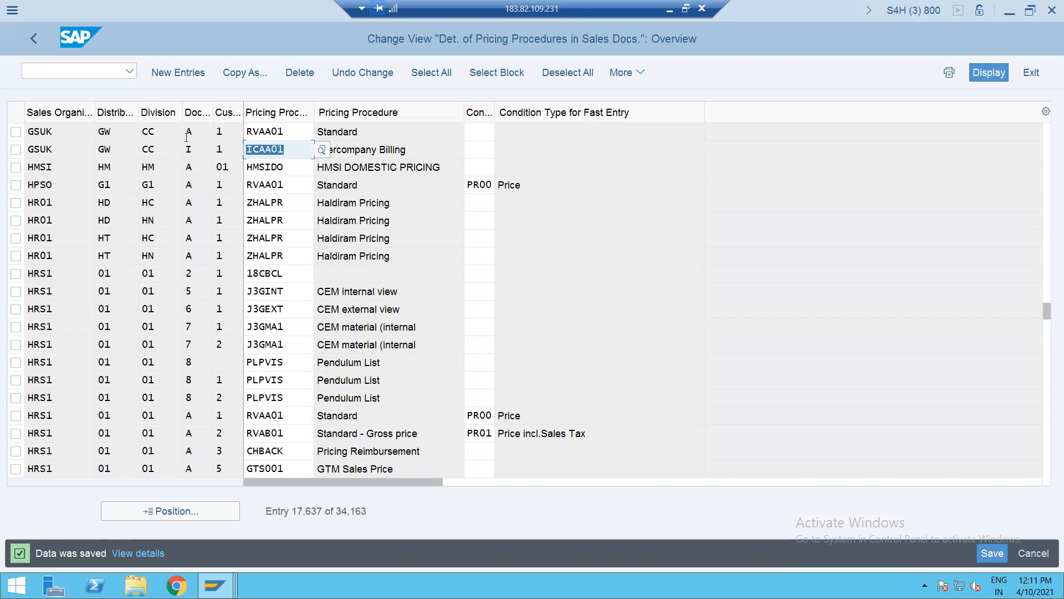
pyautogui.click(16, 133)
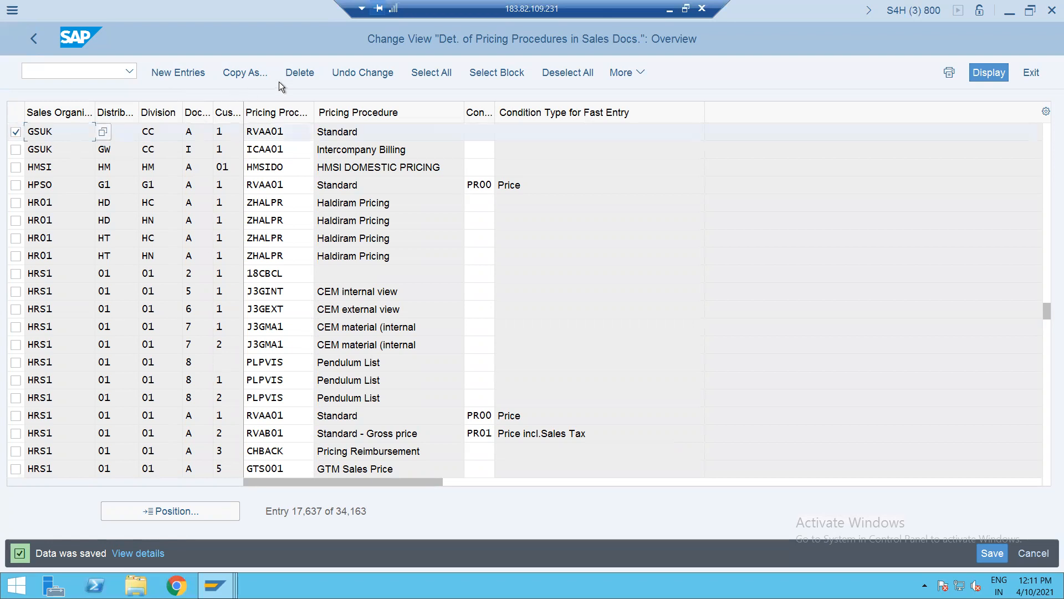
pyautogui.click(294, 76)
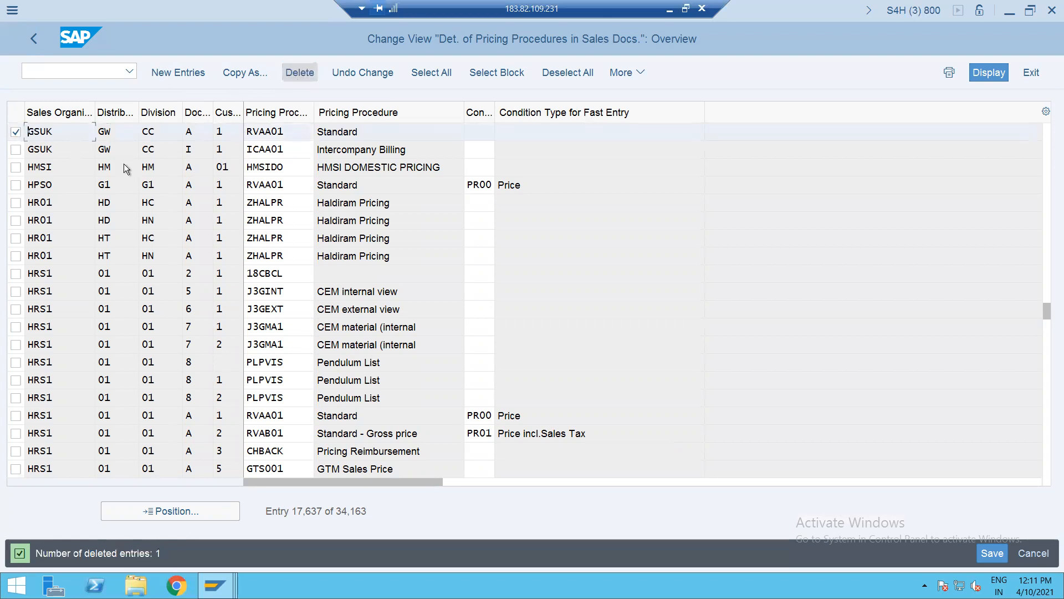
# - Save the deletion and jump the table to sales organization GSD1's entries
pyautogui.hotkey('ctrl', 's')
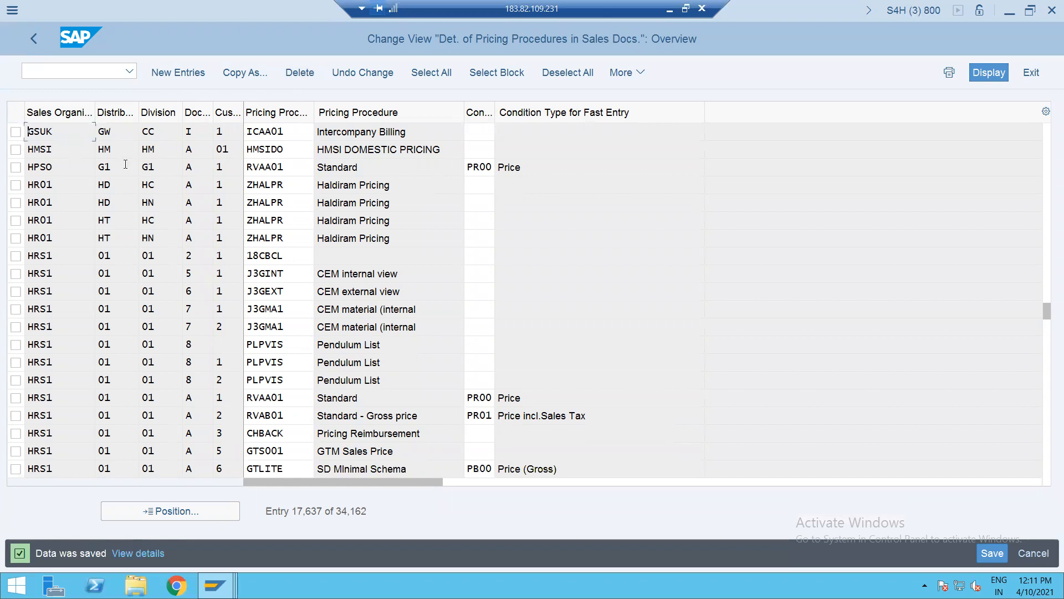
pyautogui.click(158, 510)
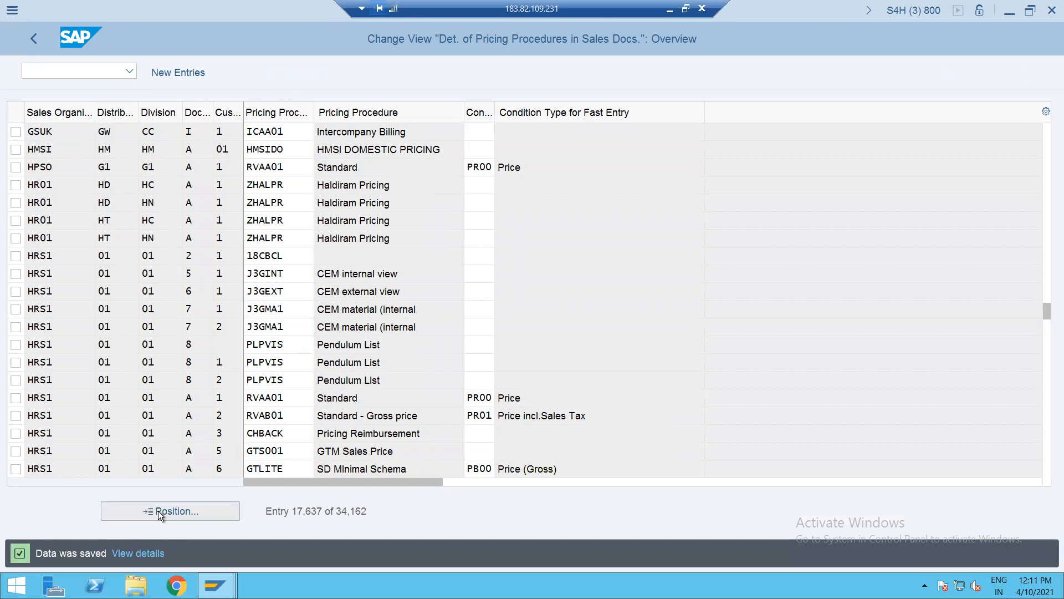
pyautogui.write('GSEP')
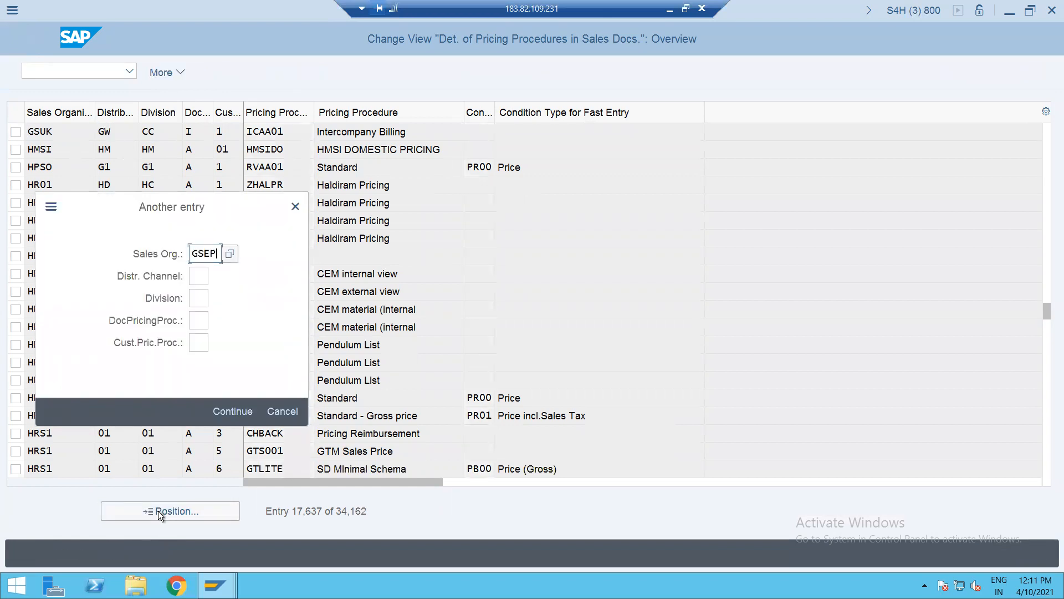
pyautogui.press('BackSpace')
pyautogui.press('BackSpace')
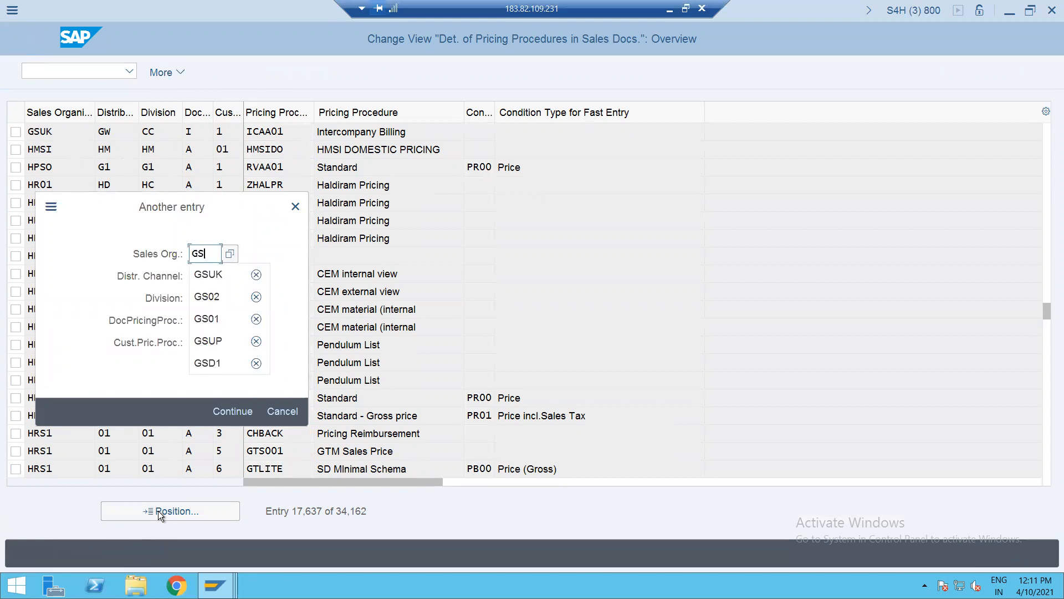
pyautogui.write('D1')
pyautogui.press('Return')
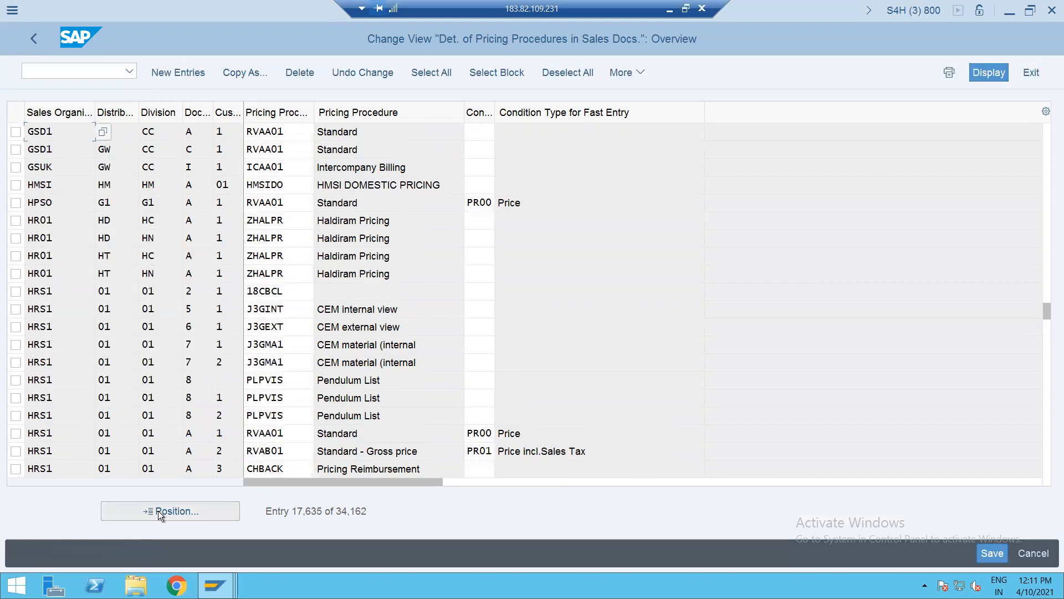
# - Mark the GSD1 GW/CC/A standard pricing row and the GSUK GW/CC/I Intercompany Billing row
pyautogui.click(16, 132)
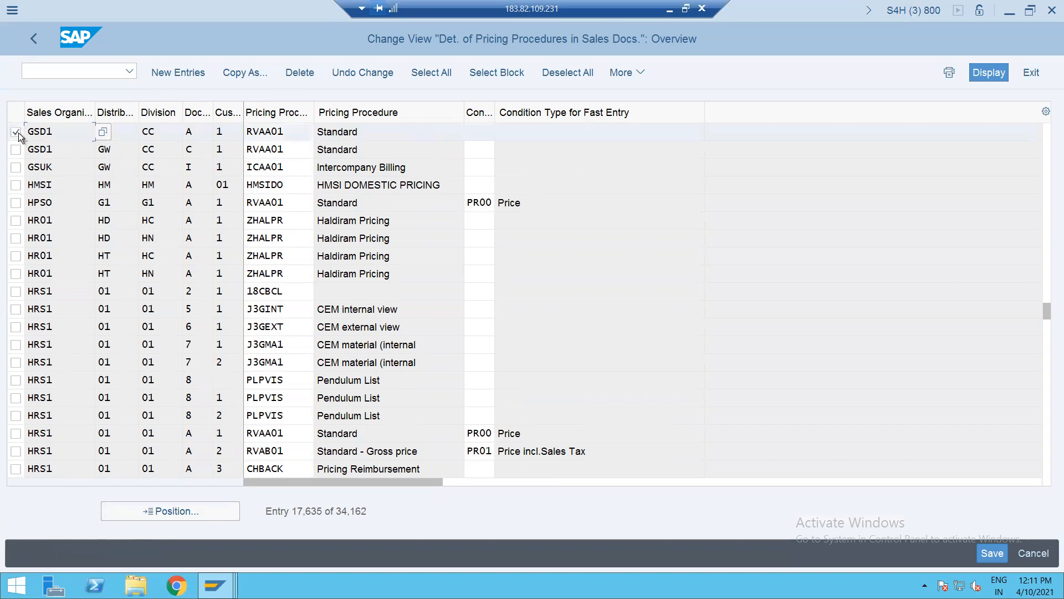
pyautogui.click(17, 167)
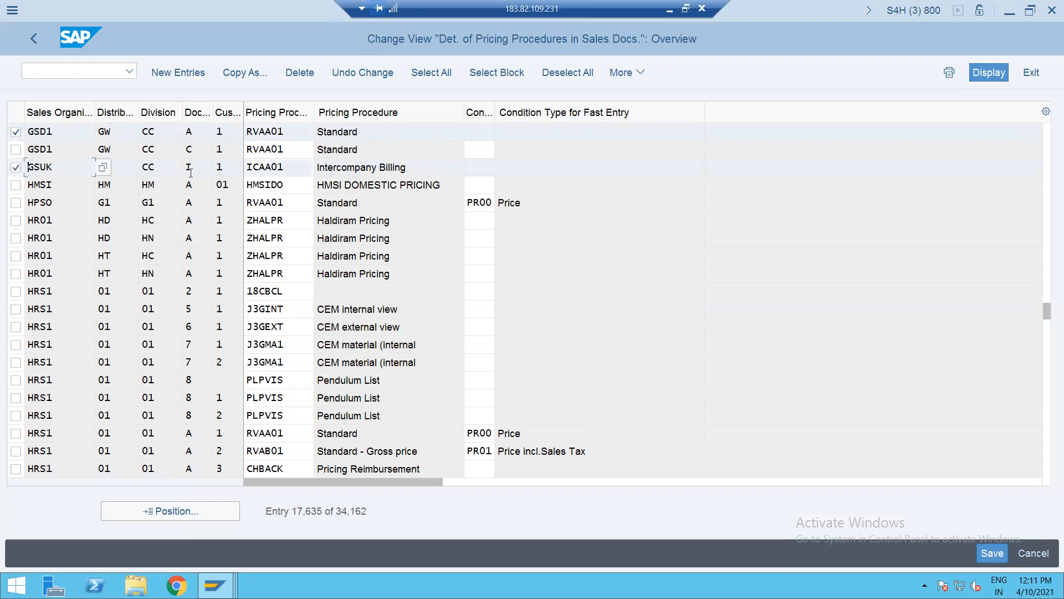
pyautogui.click(47, 78)
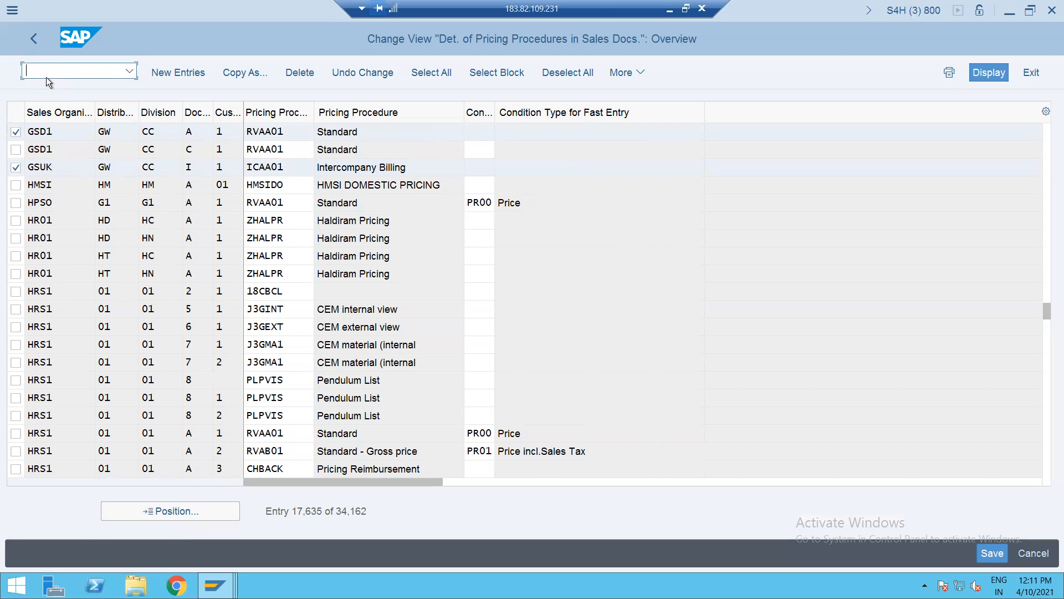
# - In VOFA, open billing type IV Intercompany Billing and check its document pricing procedure I
pyautogui.write('/N')
pyautogui.write('VOFA')
pyautogui.press('Return')
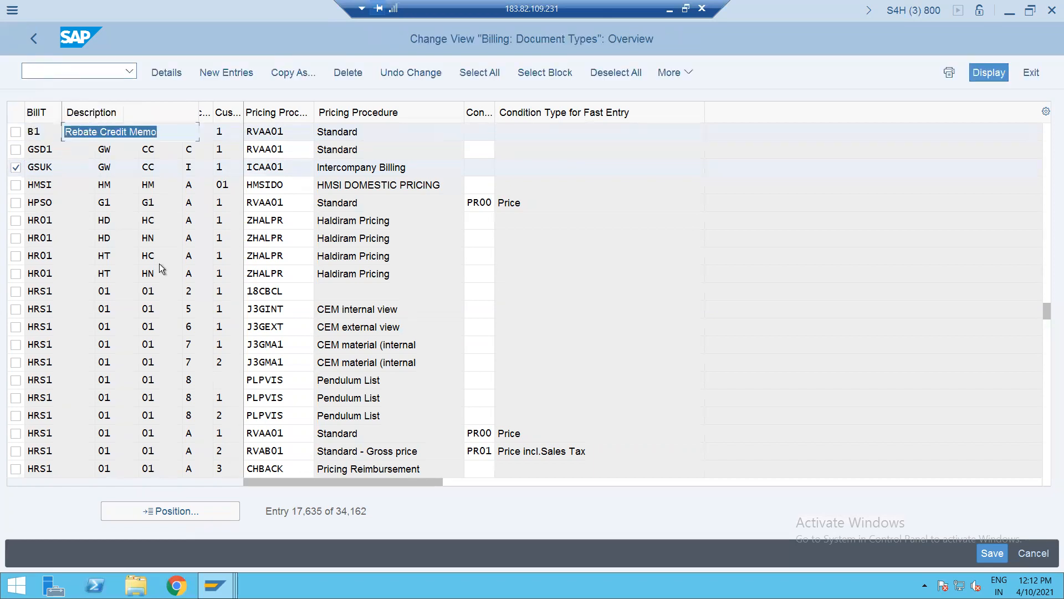
pyautogui.click(103, 512)
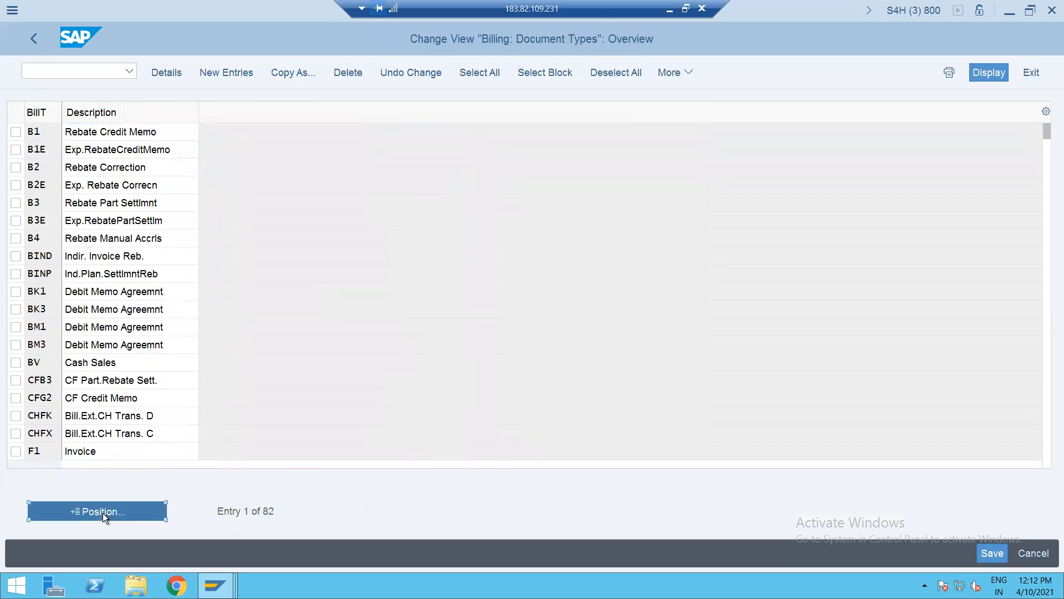
pyautogui.write('IV')
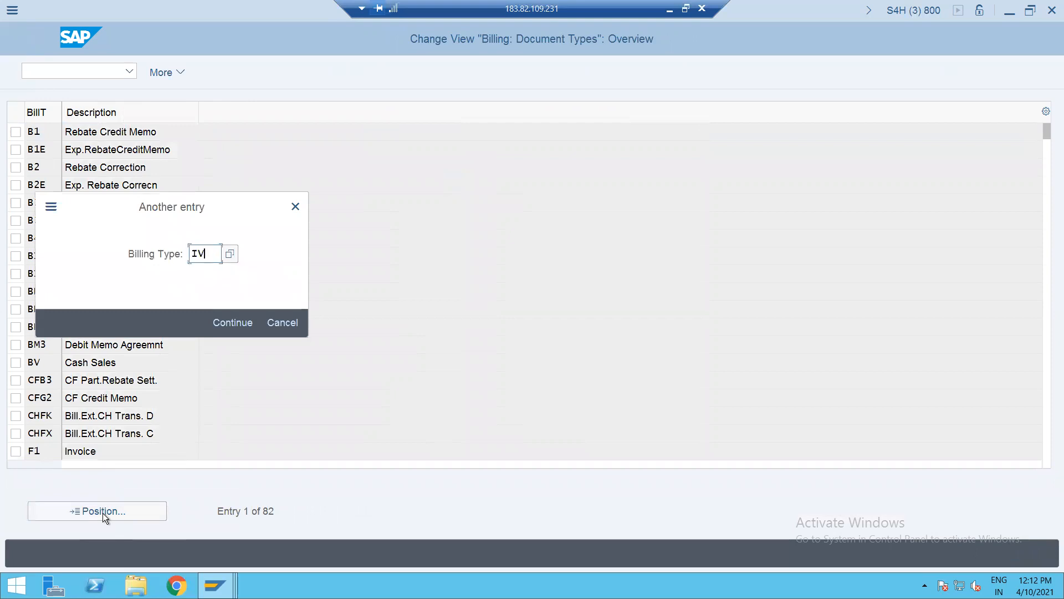
pyautogui.press('Return')
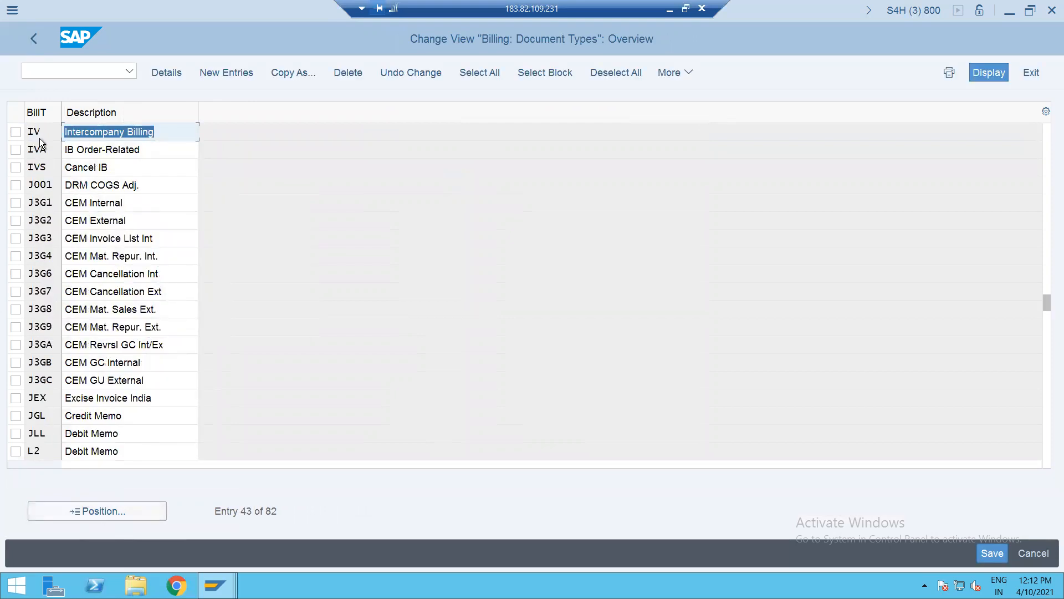
pyautogui.doubleClick(40, 132)
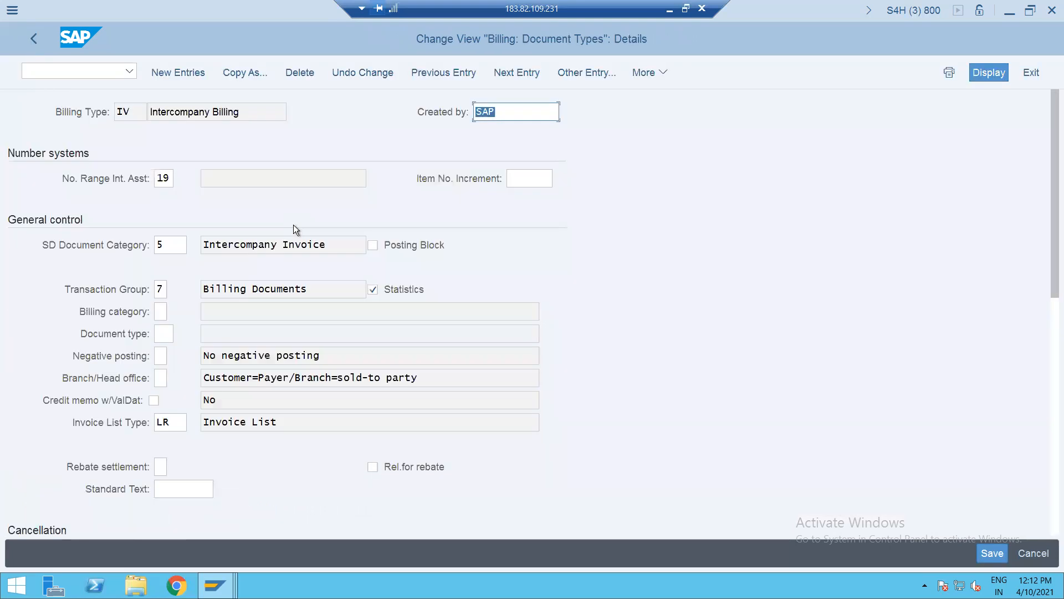
pyautogui.click(1051, 358)
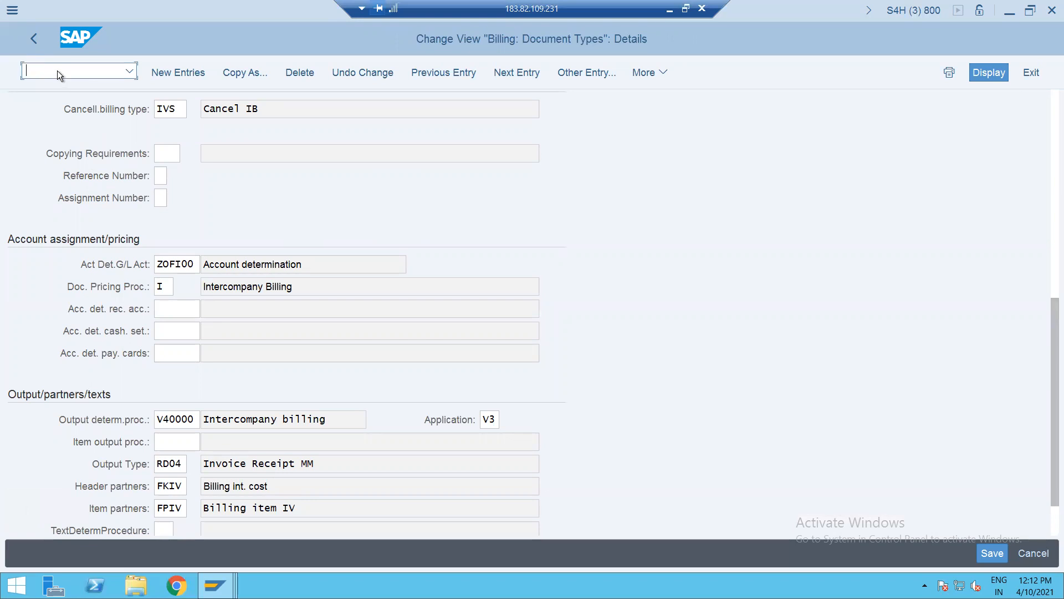
pyautogui.write('/NV.0')
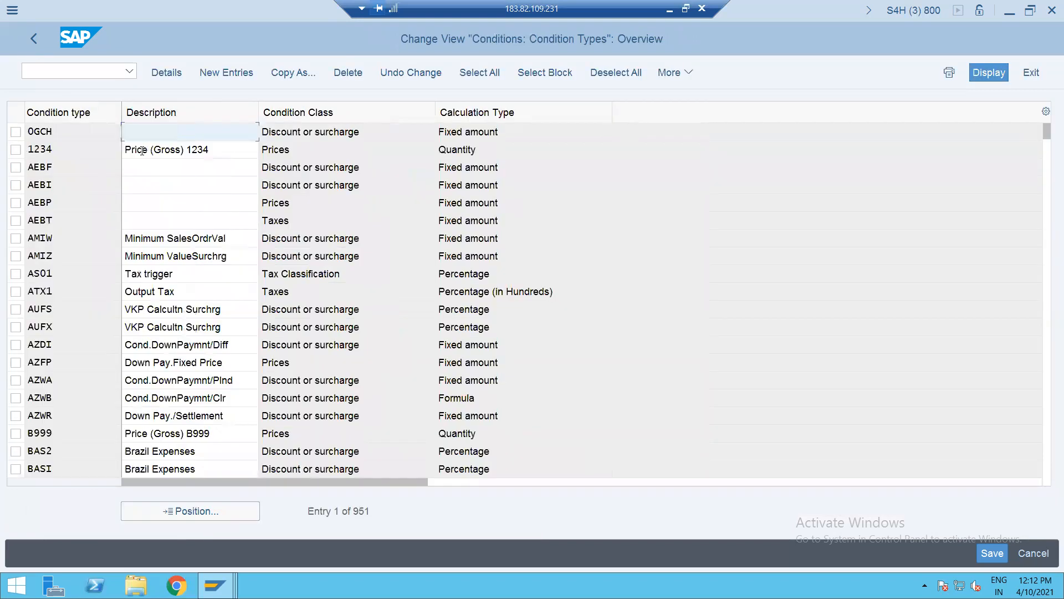
# - Jump to condition type IV01 and open IV02 Inter-company % details, showing reference condition type PI02
pyautogui.click(167, 518)
pyautogui.write('IV01')
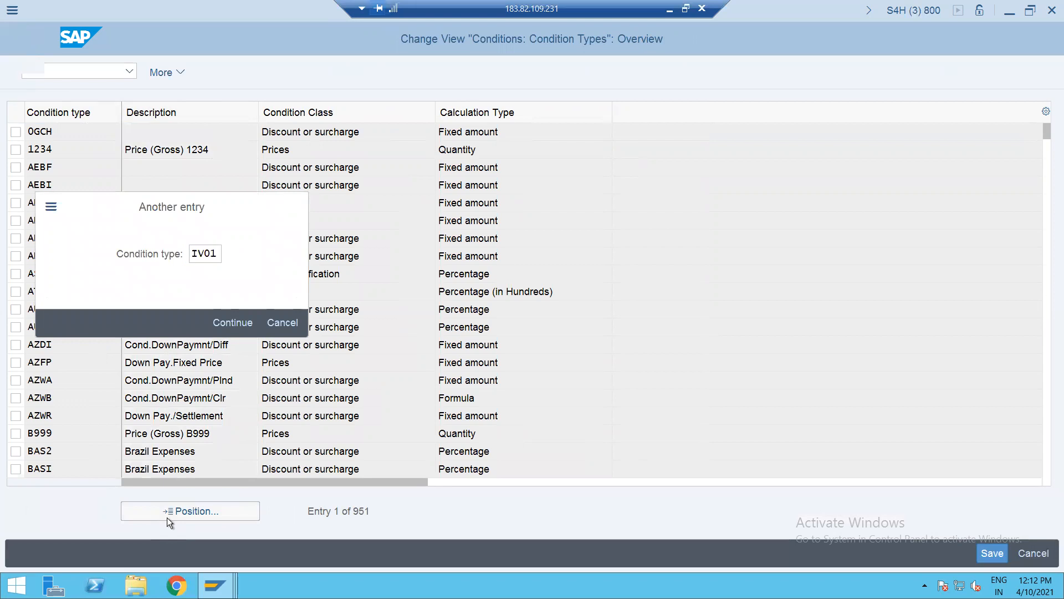
pyautogui.press('Return')
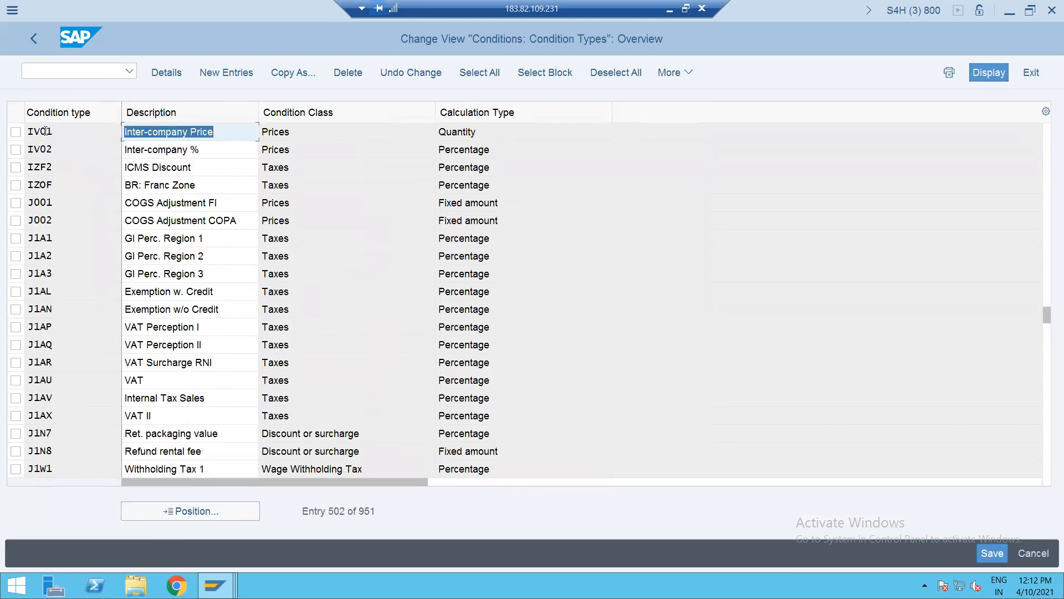
pyautogui.click(44, 148)
pyautogui.doubleClick(44, 149)
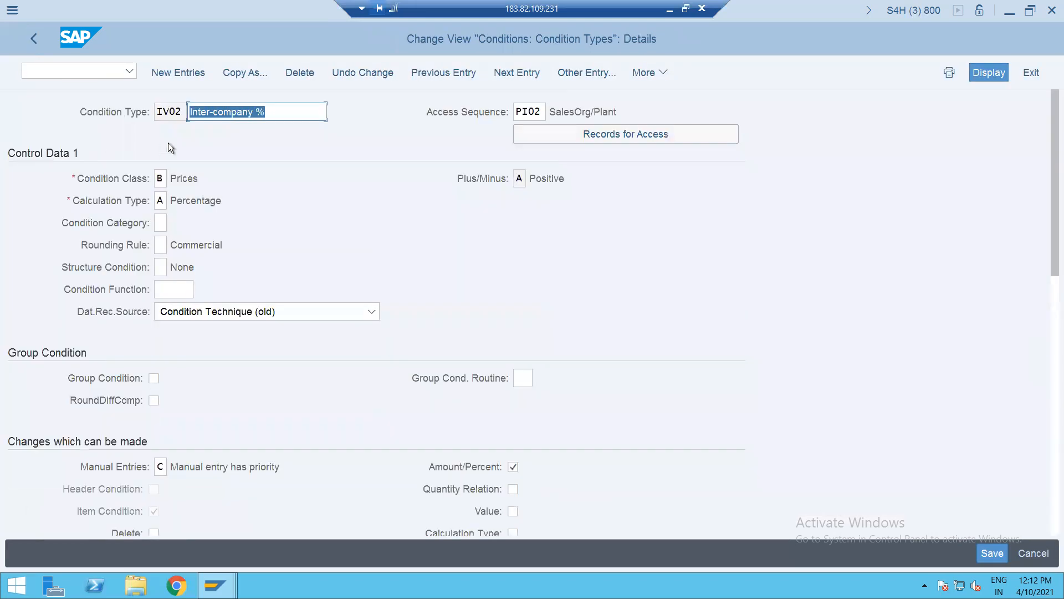
pyautogui.click(1049, 392)
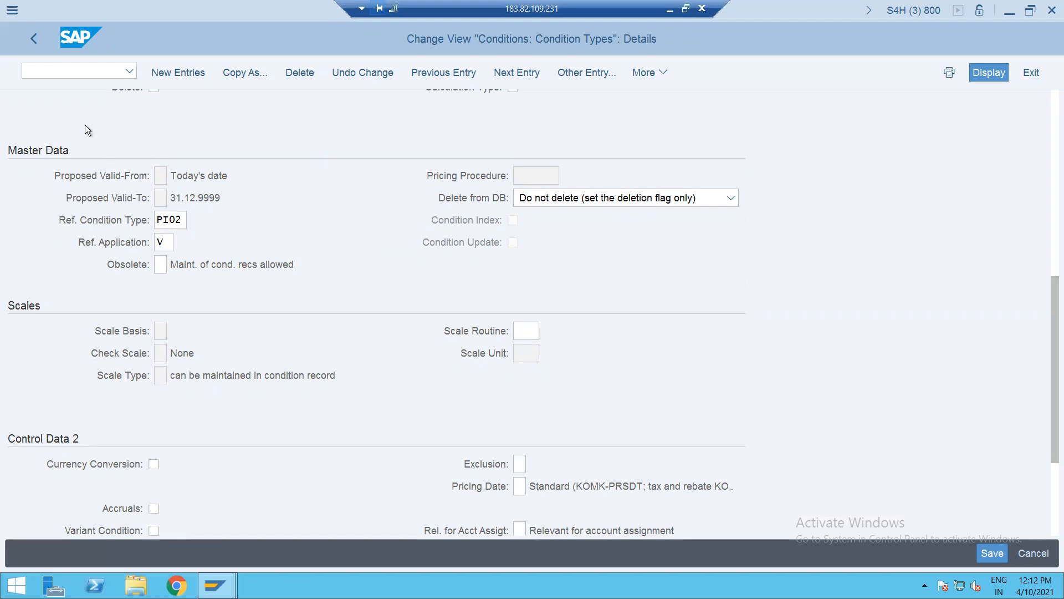
pyautogui.write('/NVK11')
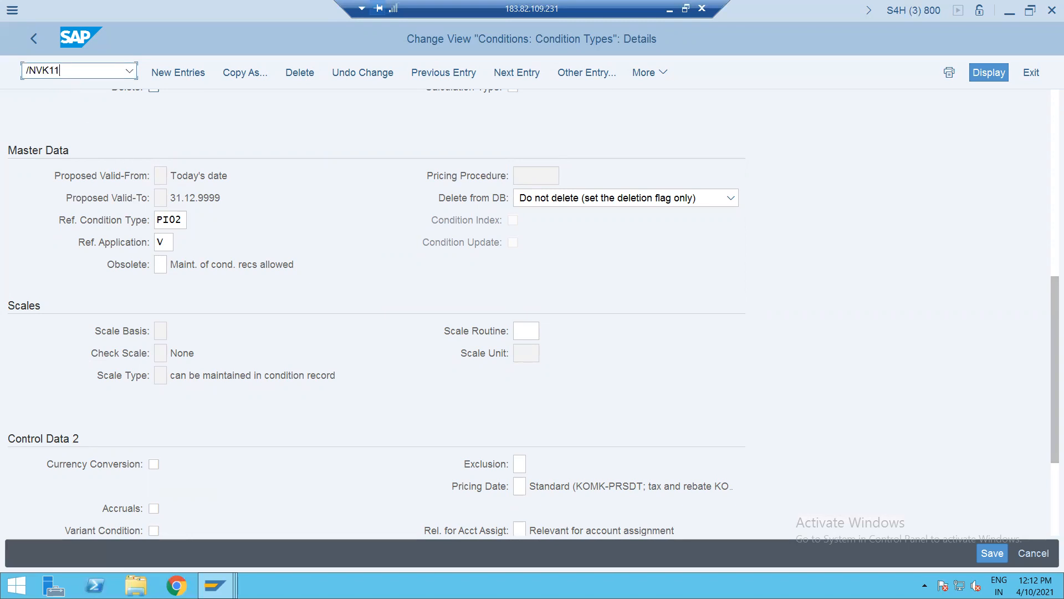
# - Create and save a PI02 condition record for sales org GSD1, plant GSUP at 10%
pyautogui.press('Return')
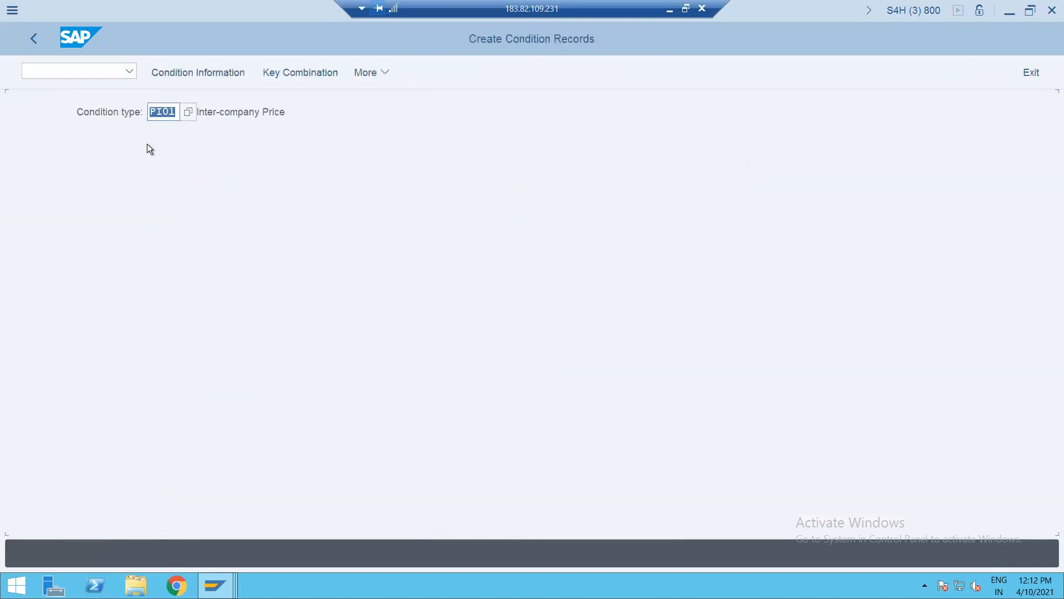
pyautogui.write('PI02')
pyautogui.press('Return')
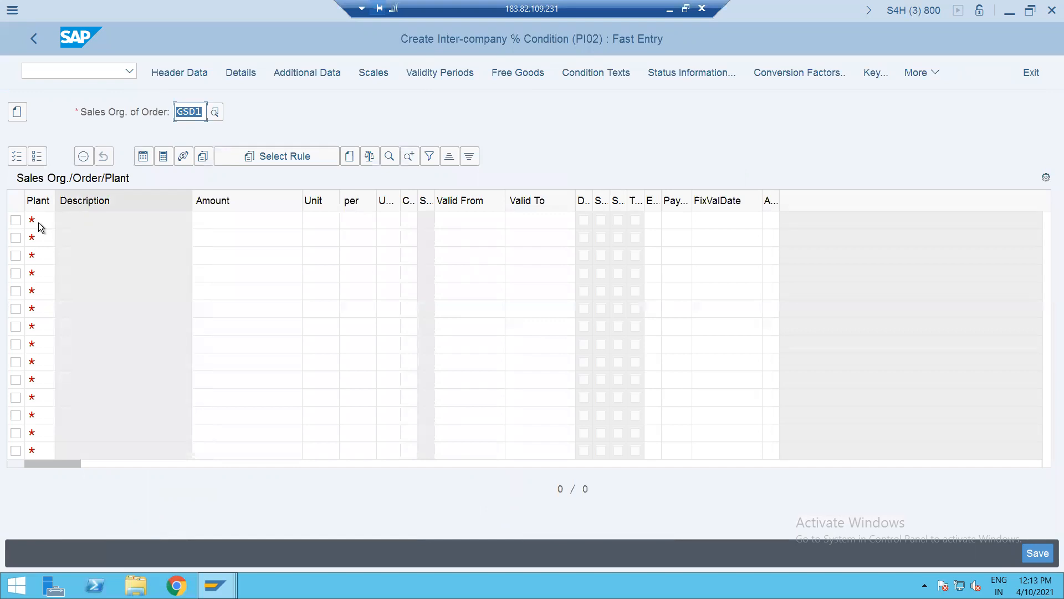
pyautogui.click(38, 222)
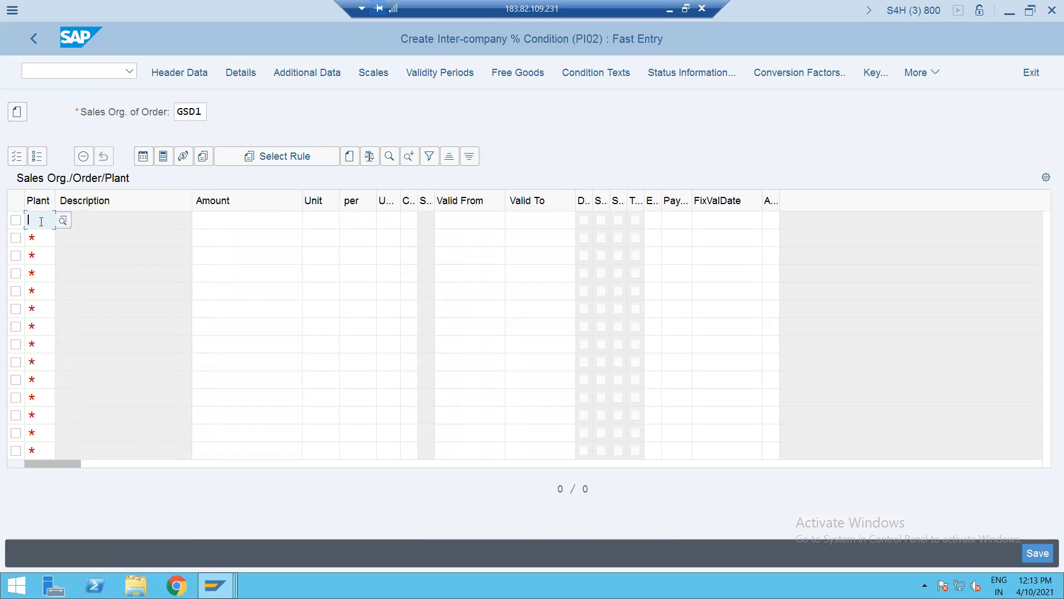
pyautogui.write('GSUP')
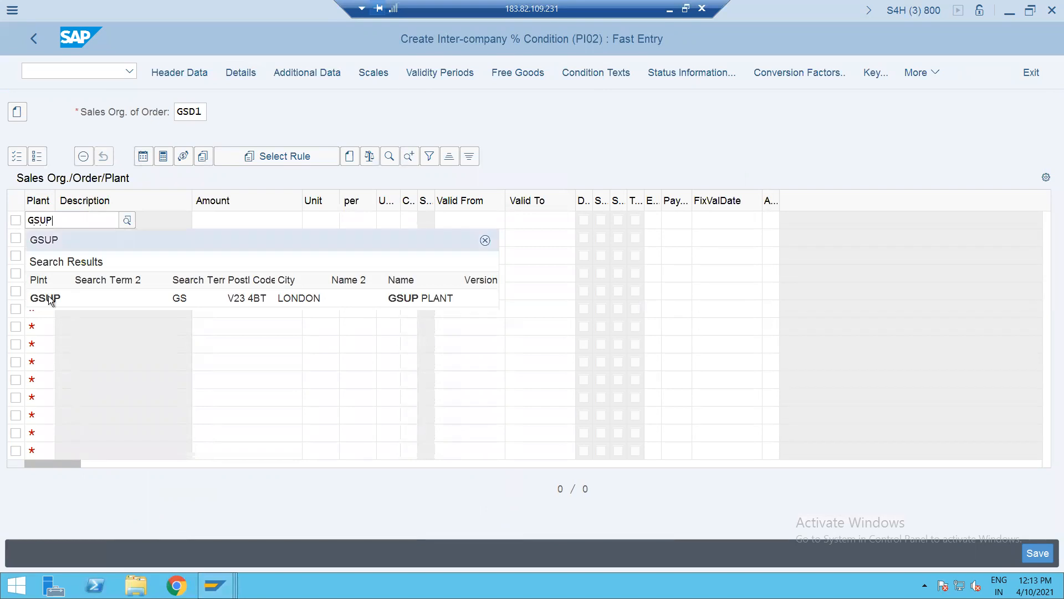
pyautogui.click(49, 297)
pyautogui.press('Tab')
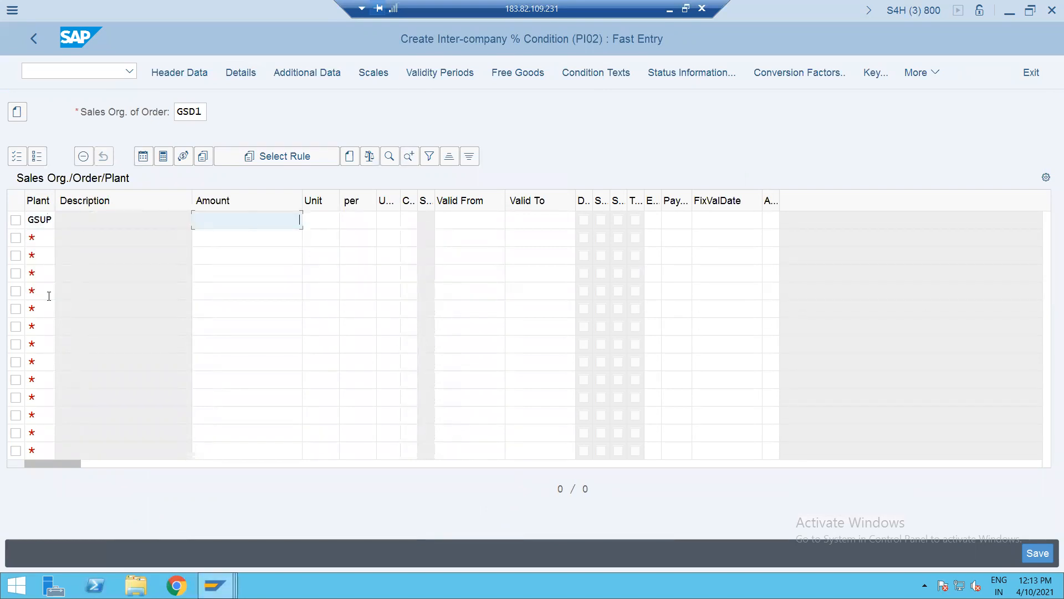
pyautogui.write('10')
pyautogui.press('Return')
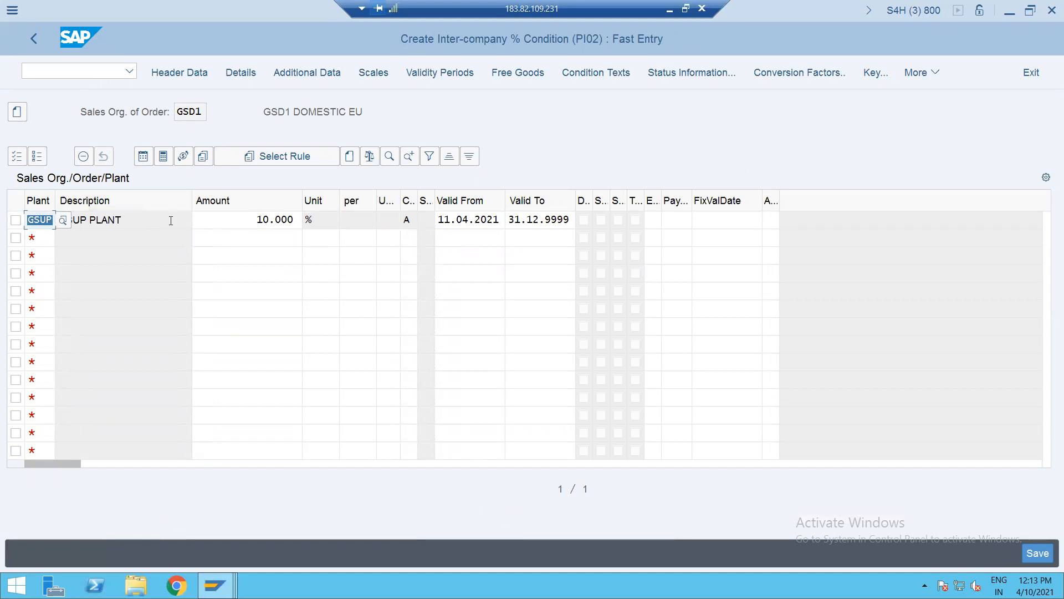
pyautogui.hotkey('ctrl', 's')
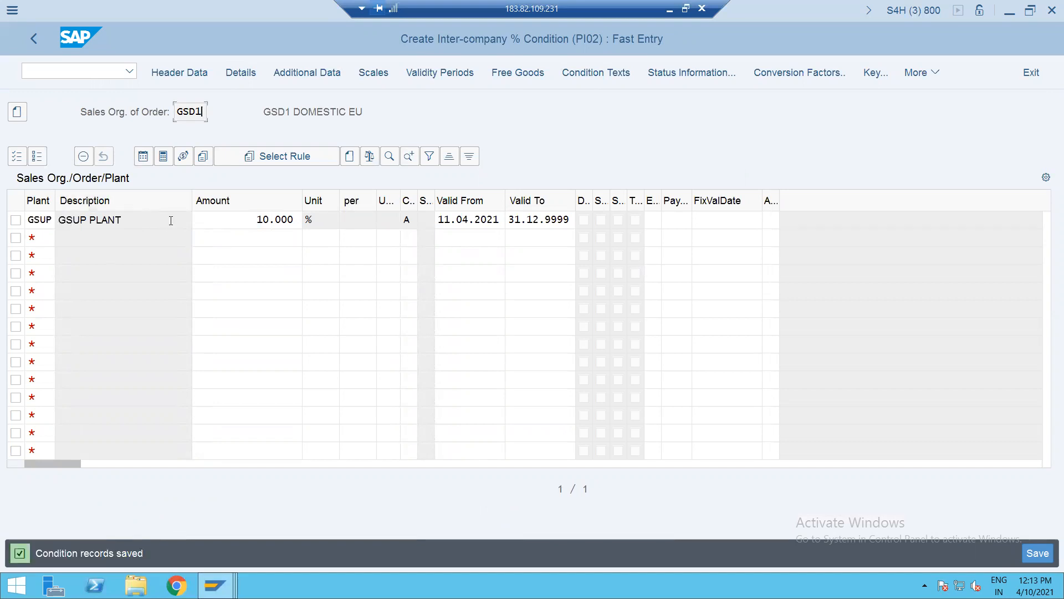
pyautogui.click(68, 71)
pyautogui.write('/NVA01')
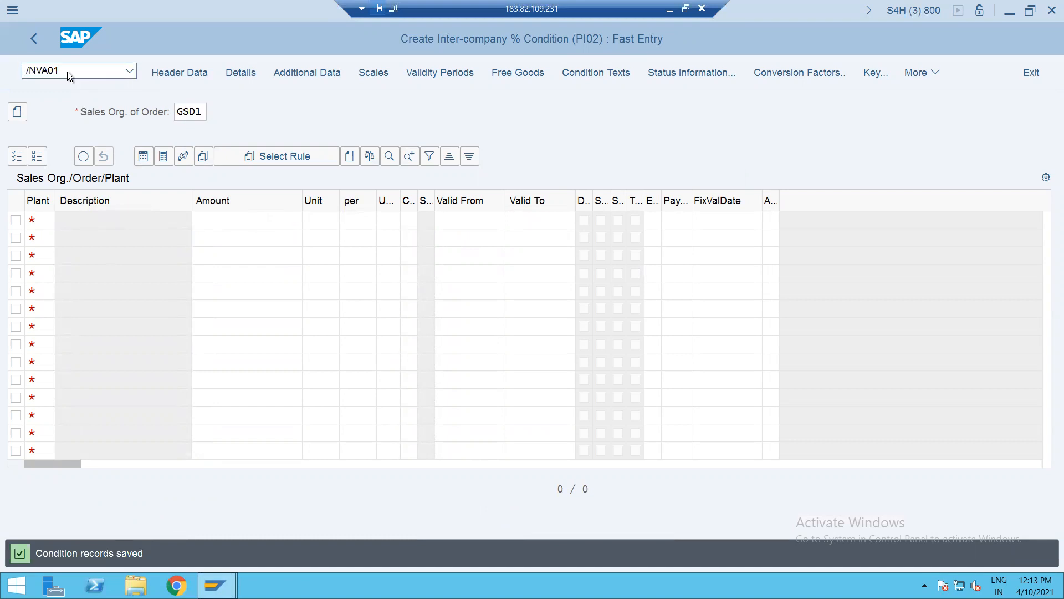
# - Start a ZZ1 credit sales order with the previous sold-to party and reference INTERCOMPANY SALE DEMO1
pyautogui.press('Return')
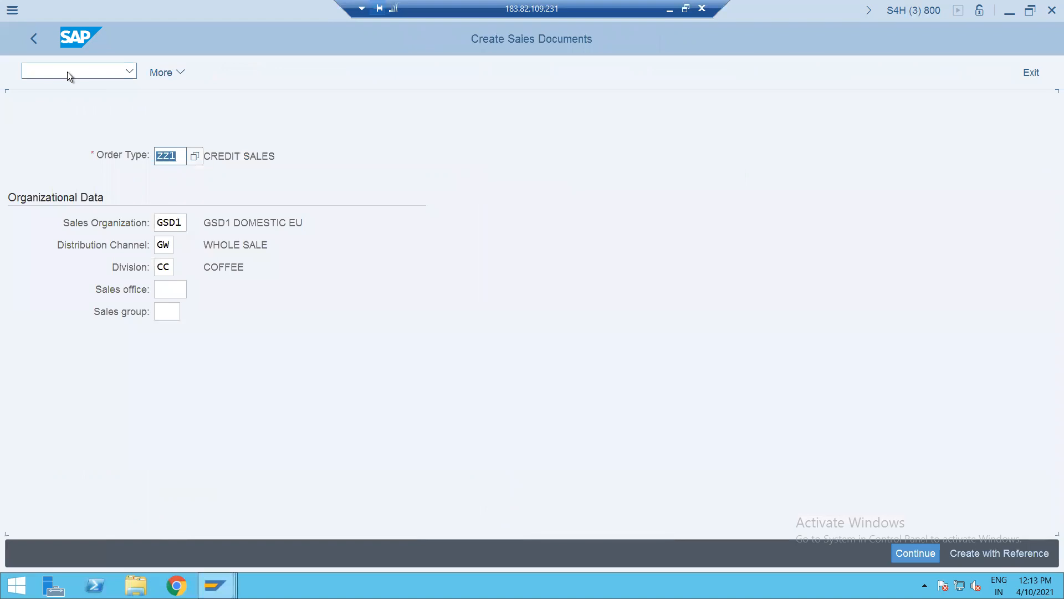
pyautogui.press('Return')
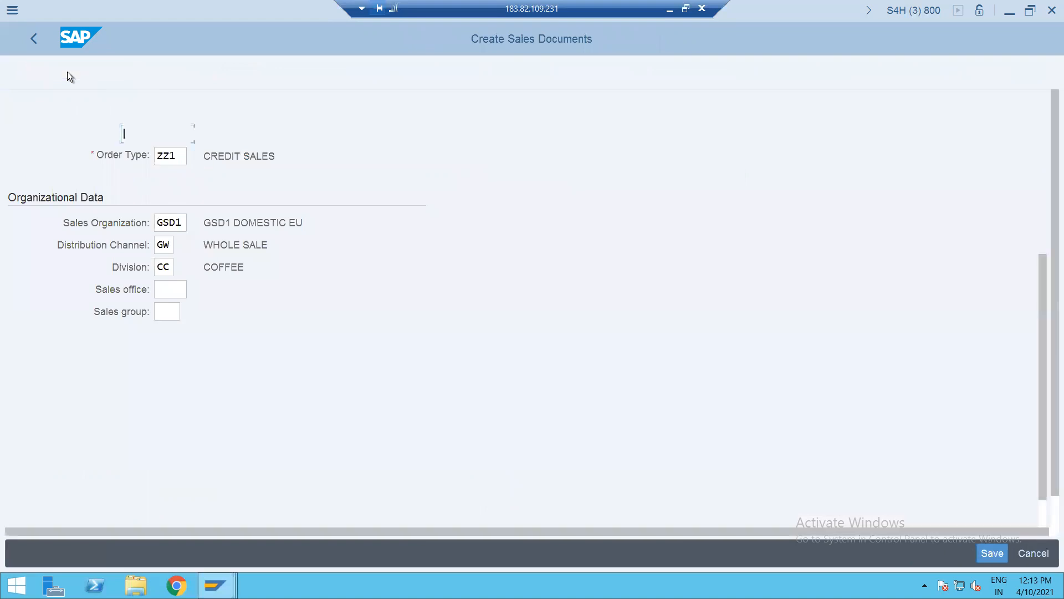
pyautogui.press('Down')
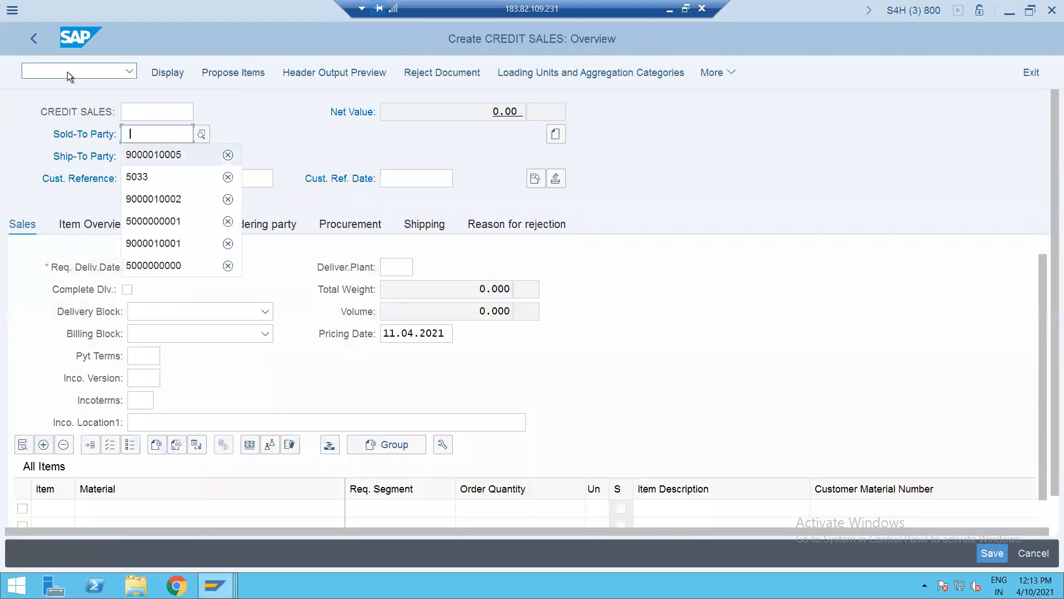
pyautogui.press('Return')
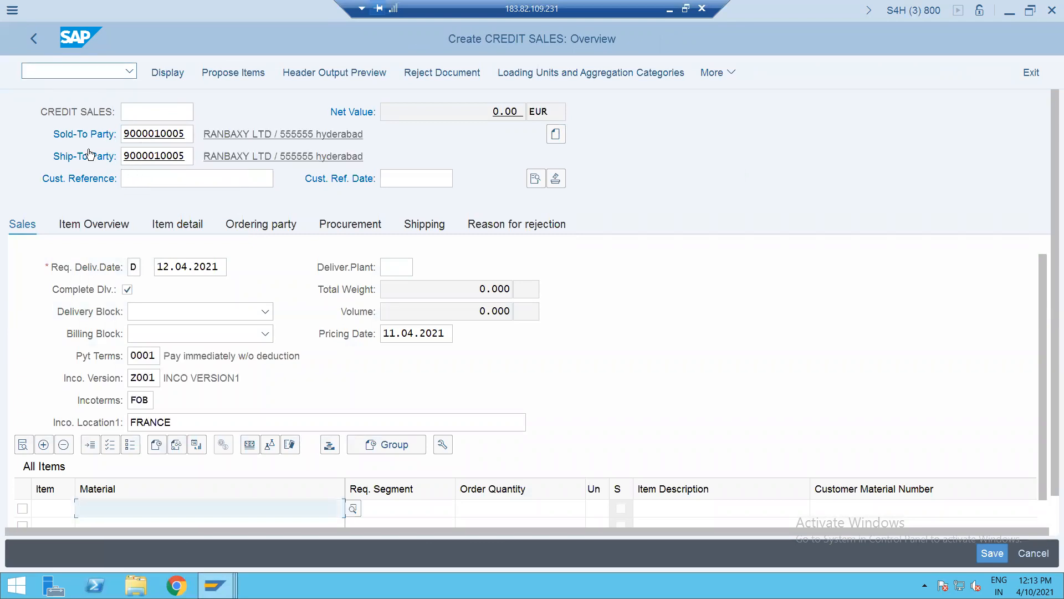
pyautogui.click(132, 181)
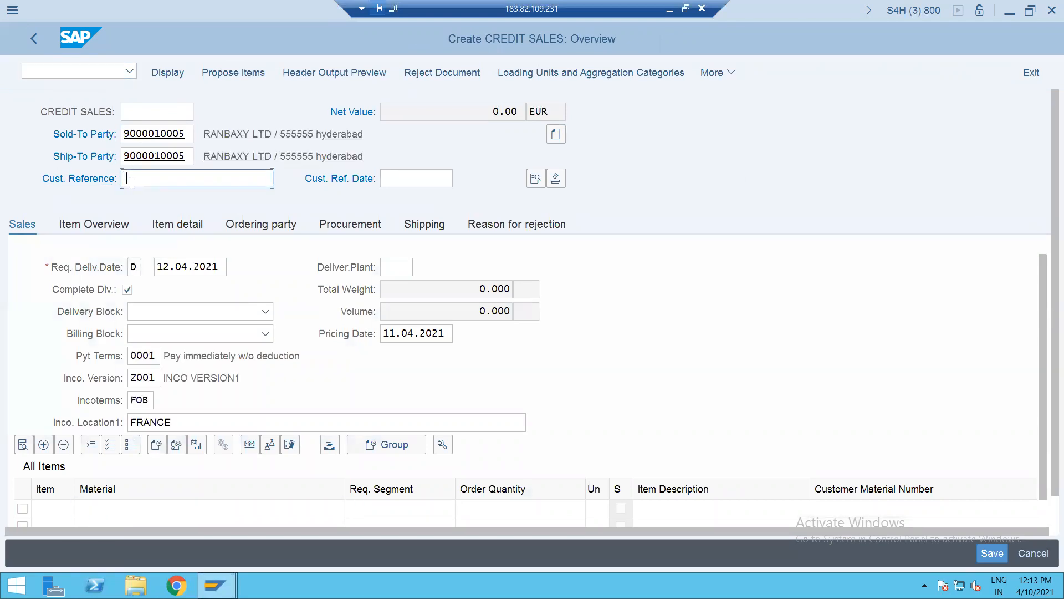
pyautogui.press('Down')
pyautogui.press('Return')
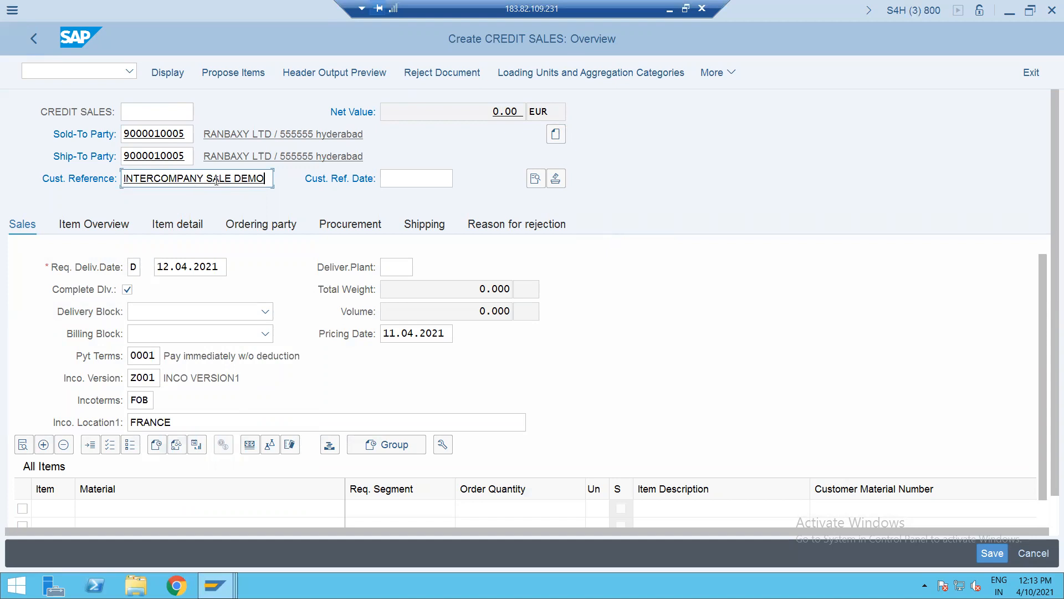
pyautogui.write('1')
pyautogui.click(125, 510)
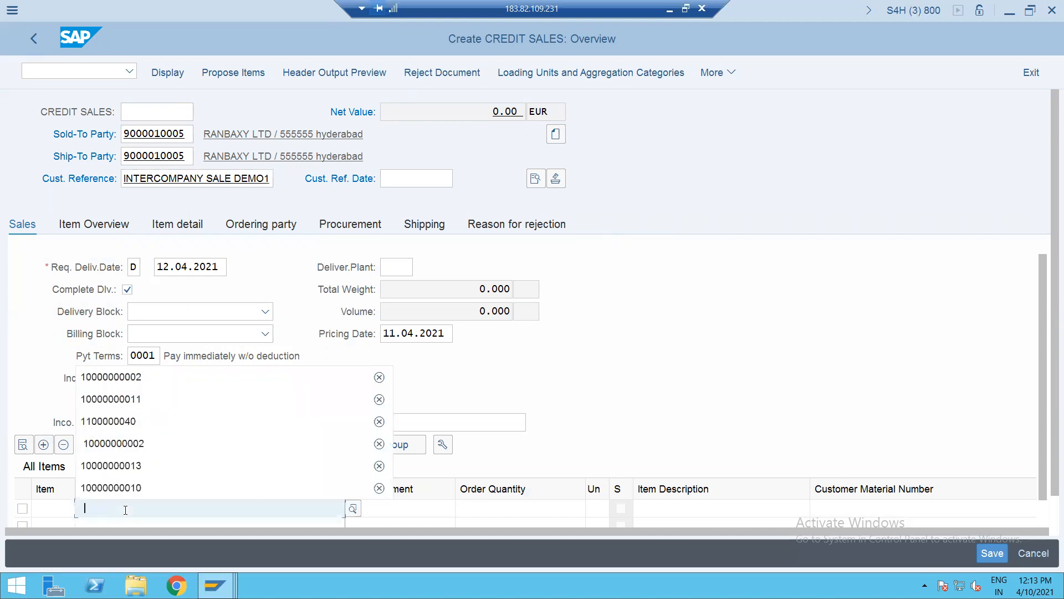
pyautogui.press('Return')
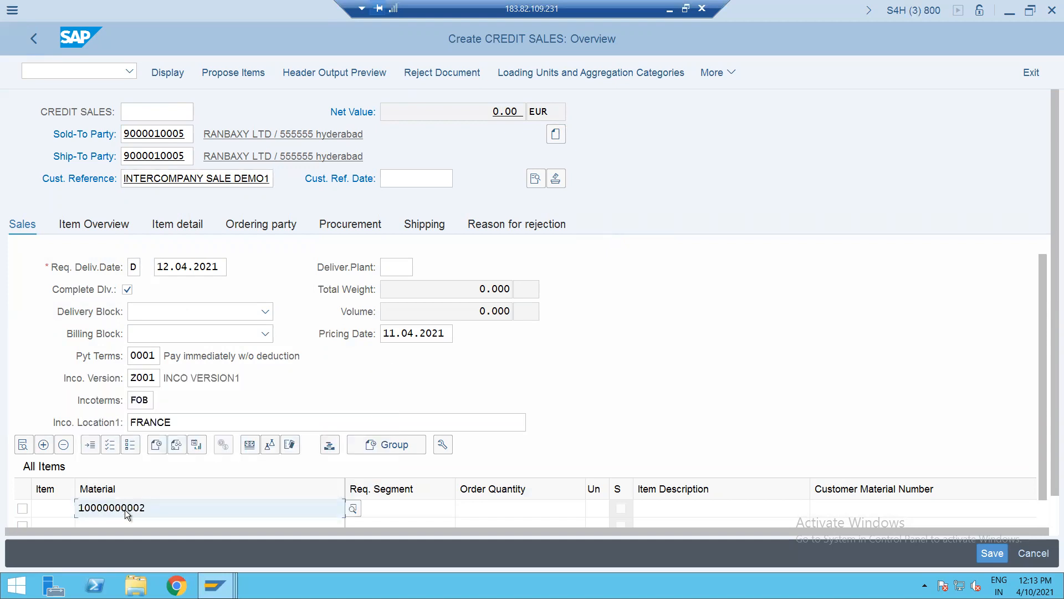
pyautogui.press('Tab')
pyautogui.press('Tab')
pyautogui.write('1')
pyautogui.press('Return')
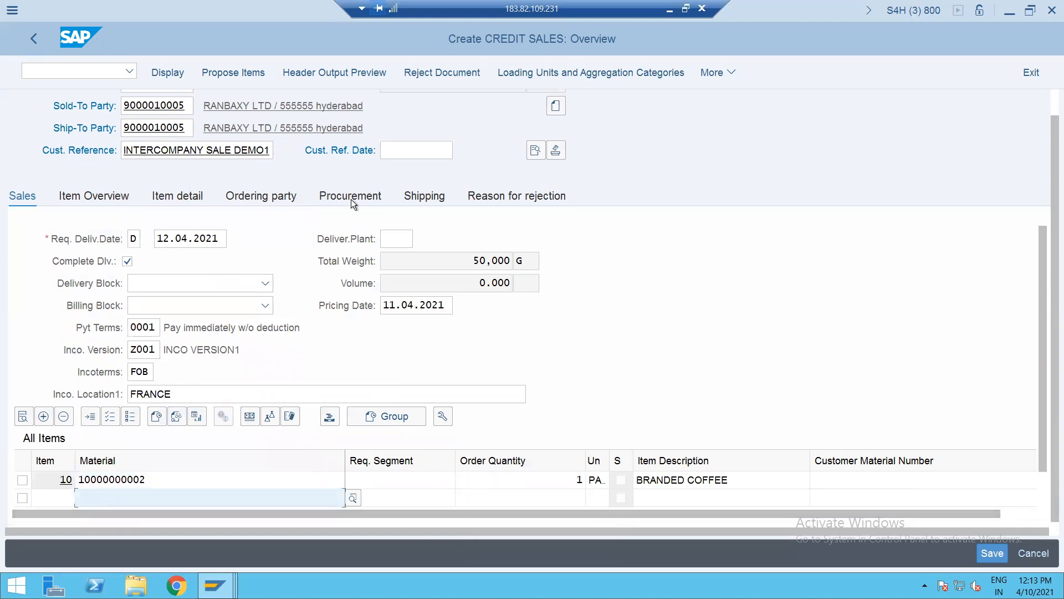
# - Change the coffee item's plant from GSEP to GSUP on the Procurement tab
pyautogui.click(351, 201)
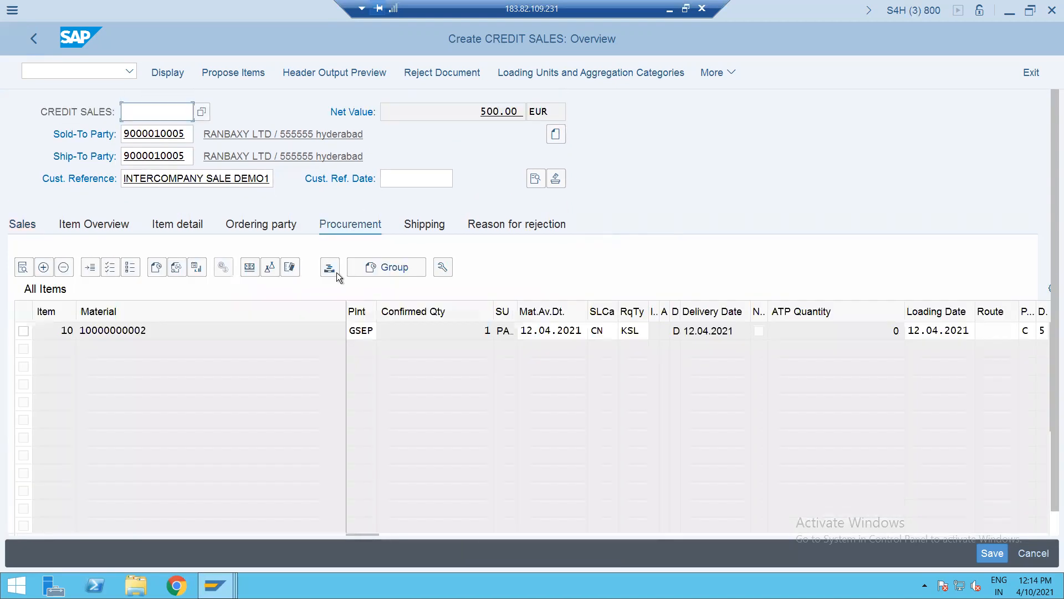
pyautogui.doubleClick(349, 330)
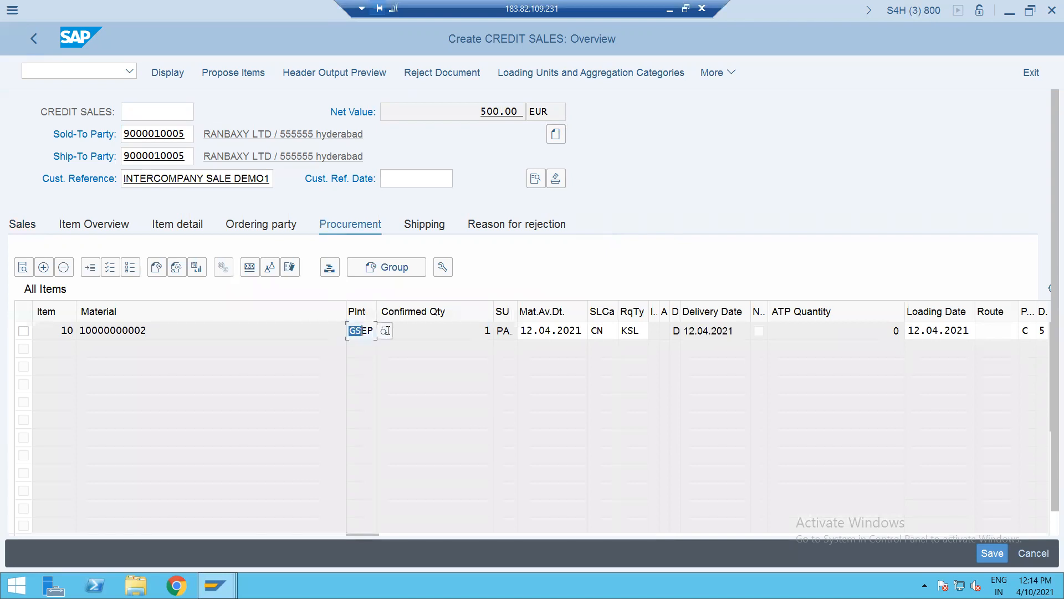
pyautogui.write('GS')
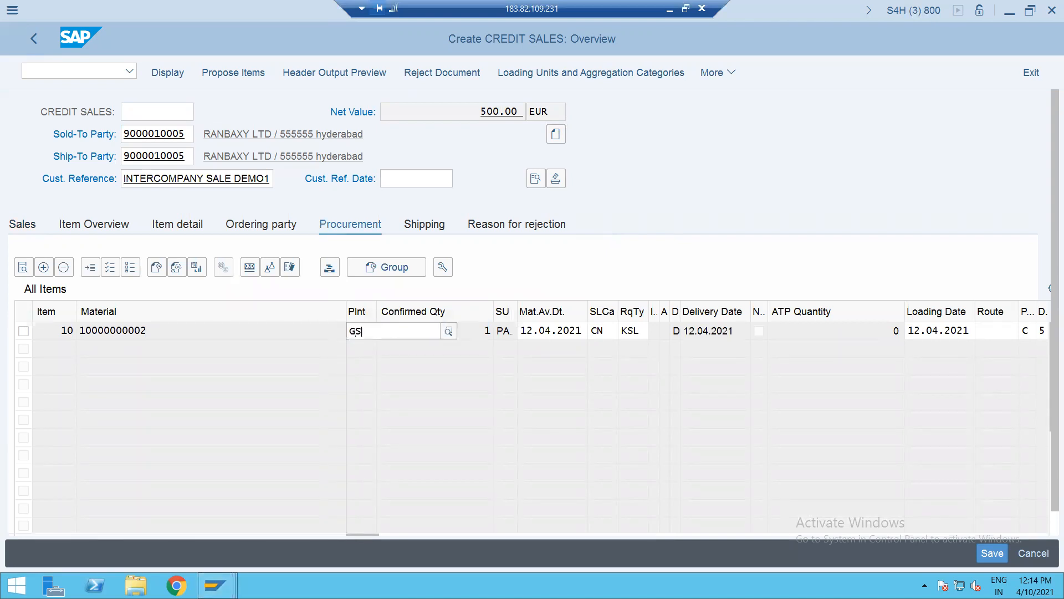
pyautogui.write('UP')
pyautogui.press('Return')
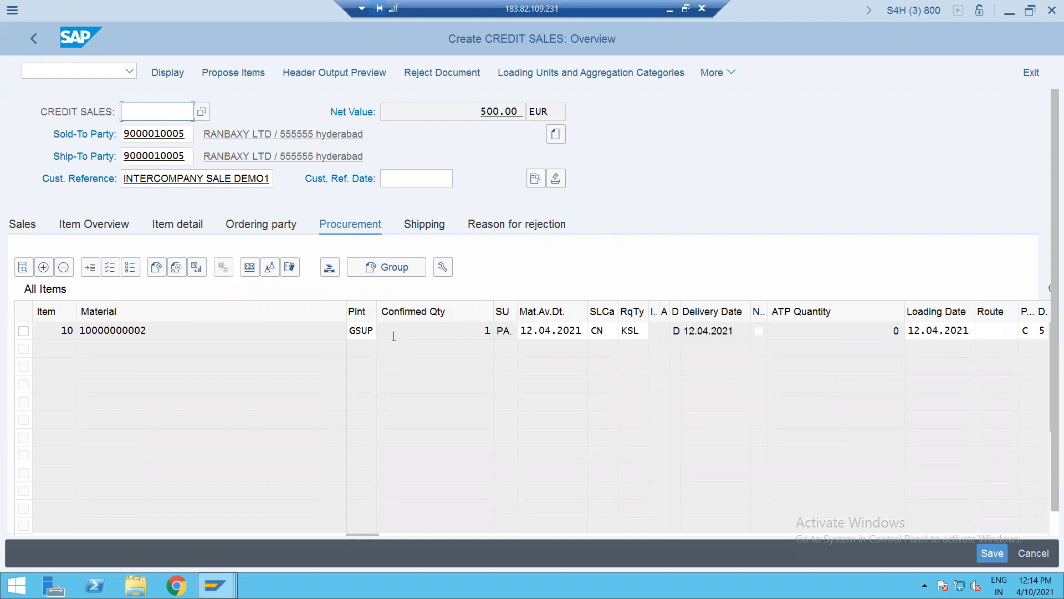
# - Review item 10's pricing conditions and the order's sales and header data
pyautogui.doubleClick(393, 335)
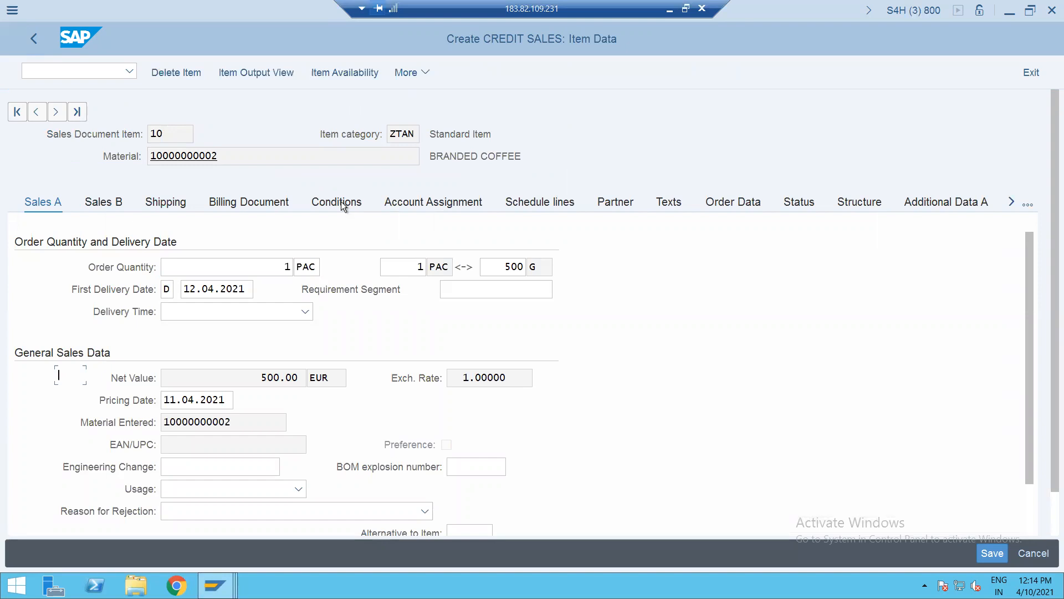
pyautogui.click(341, 201)
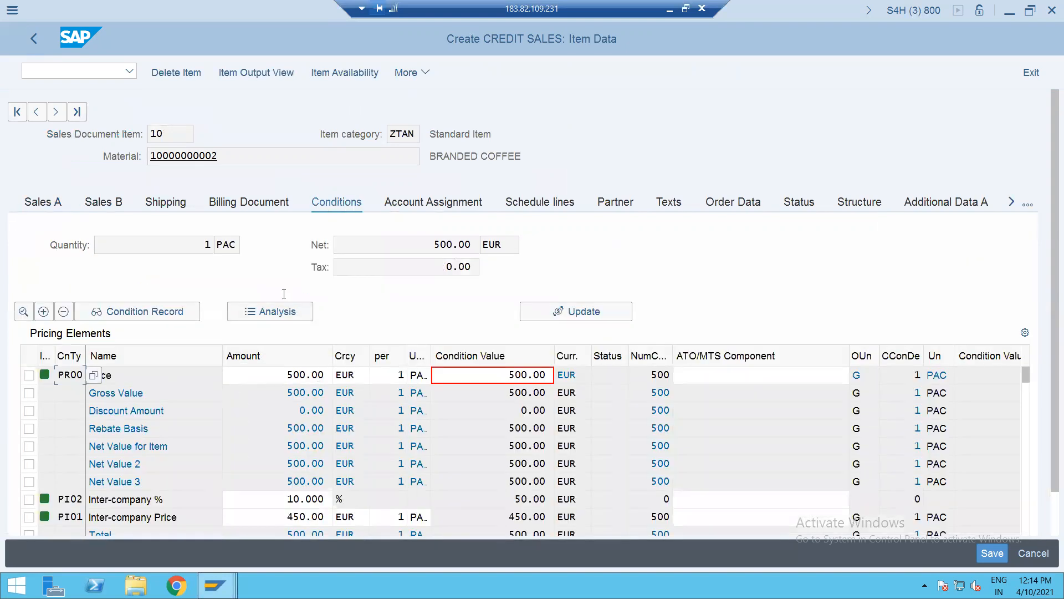
pyautogui.click(35, 44)
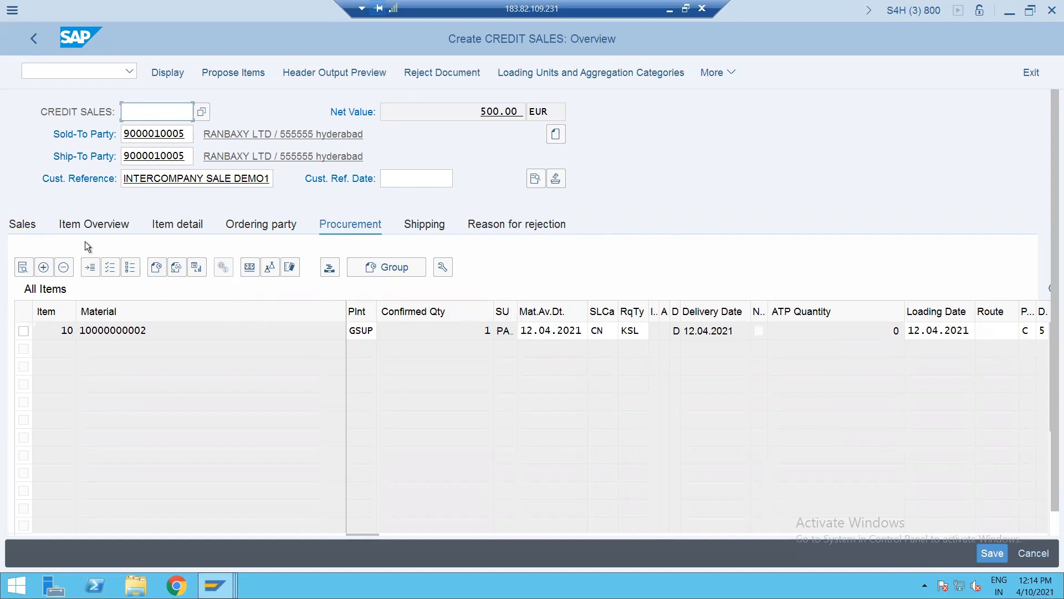
pyautogui.click(20, 225)
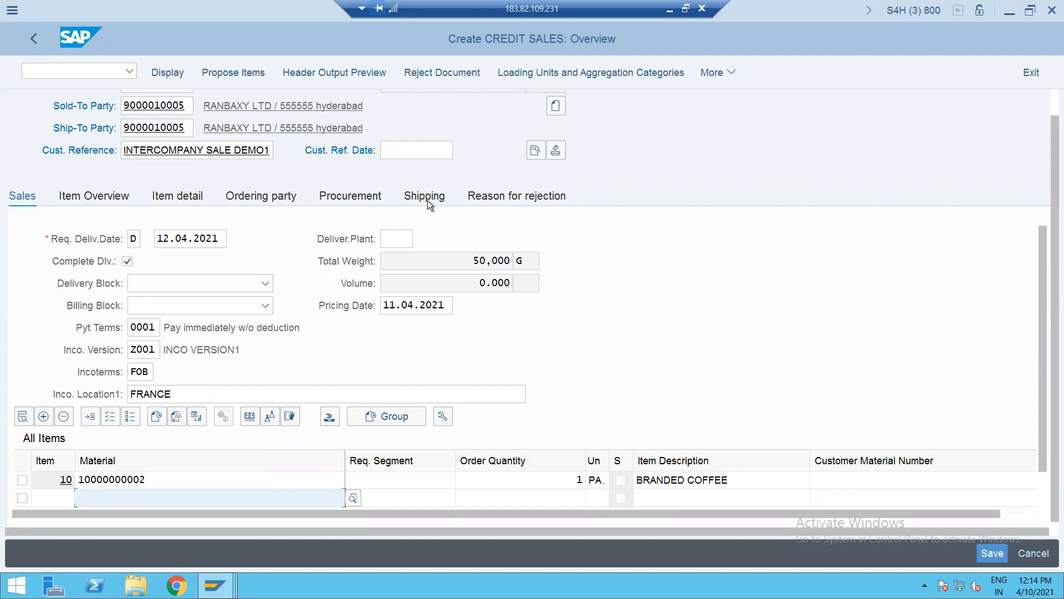
pyautogui.click(536, 151)
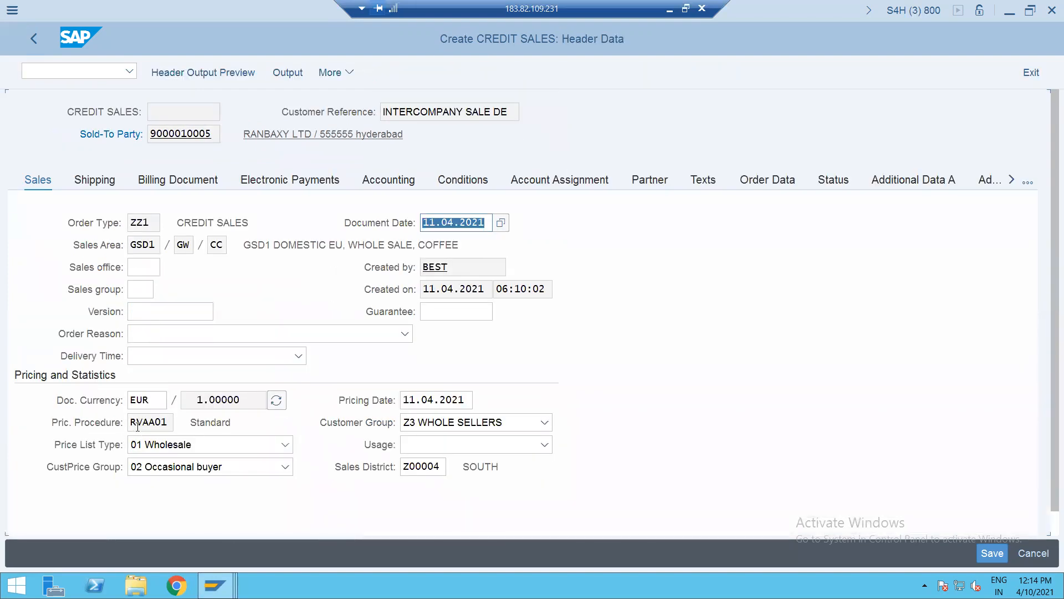
pyautogui.click(35, 40)
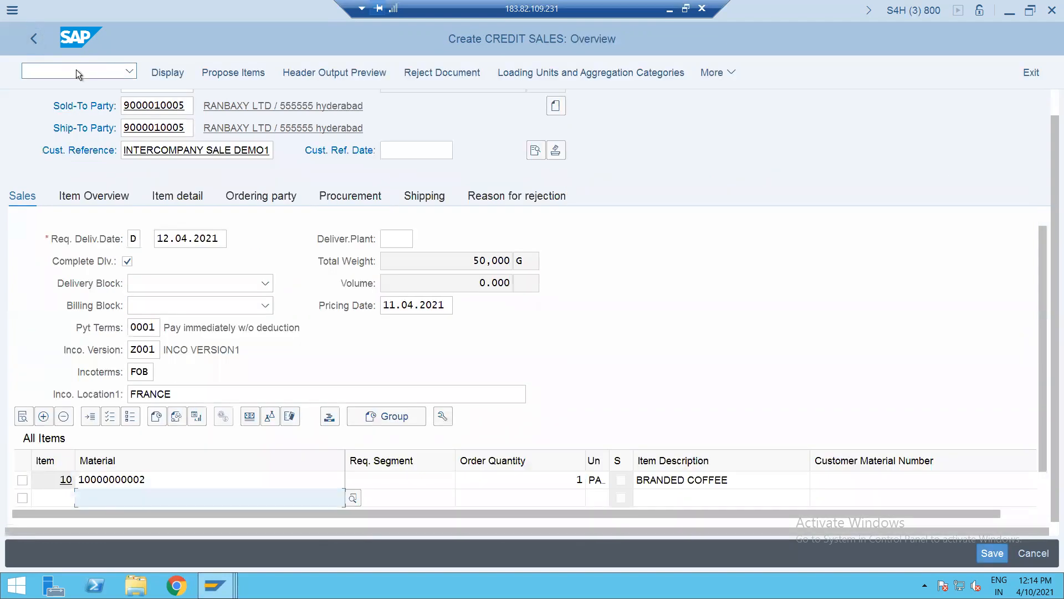
pyautogui.click(710, 74)
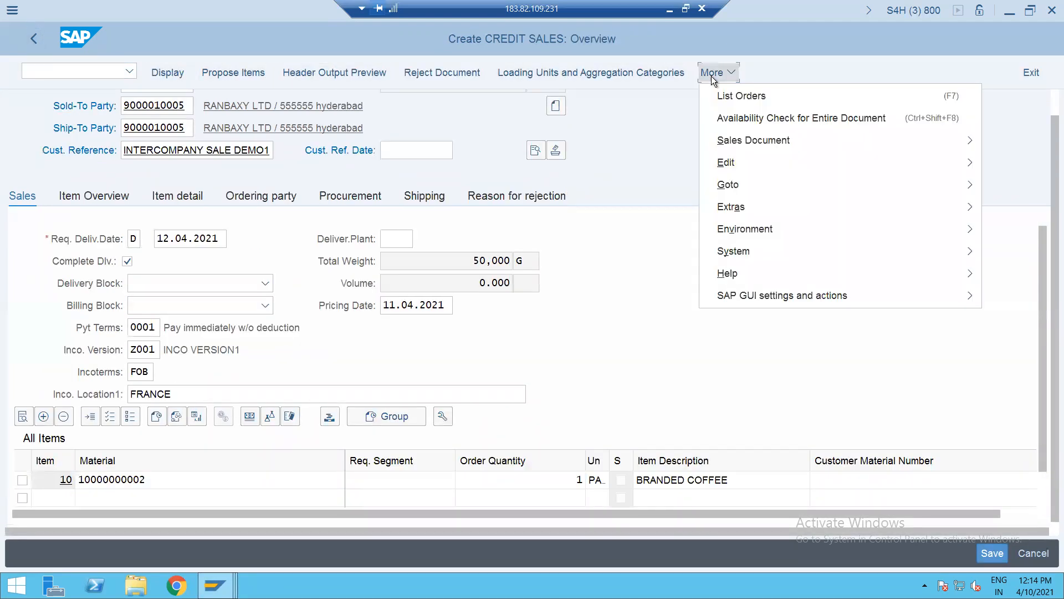
# - Save the order and create its delivery, picking quantity 1 from storage location SALE
pyautogui.click(728, 186)
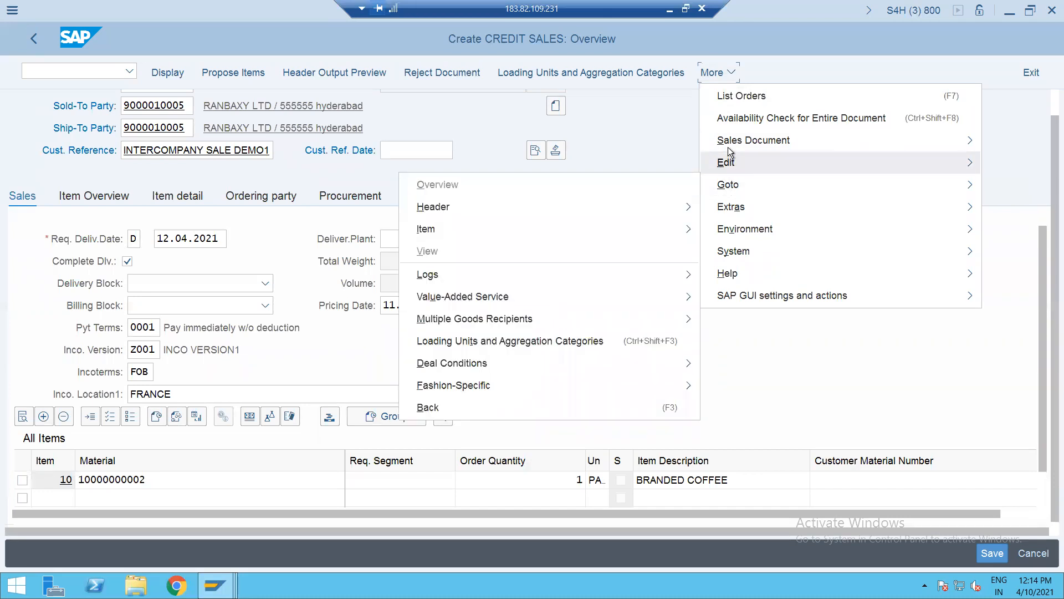
pyautogui.moveTo(727, 141)
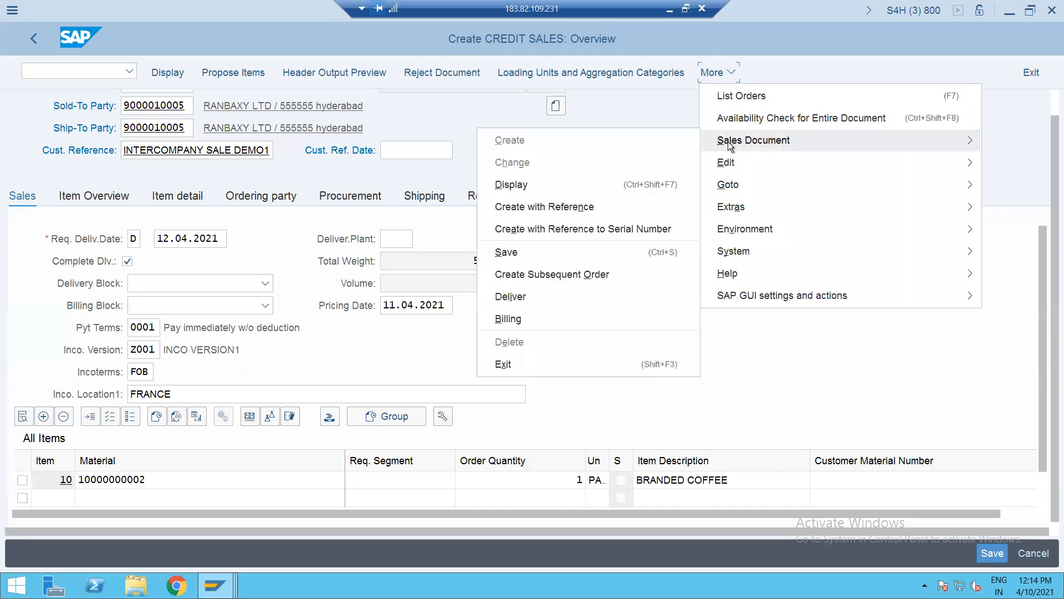
pyautogui.click(527, 297)
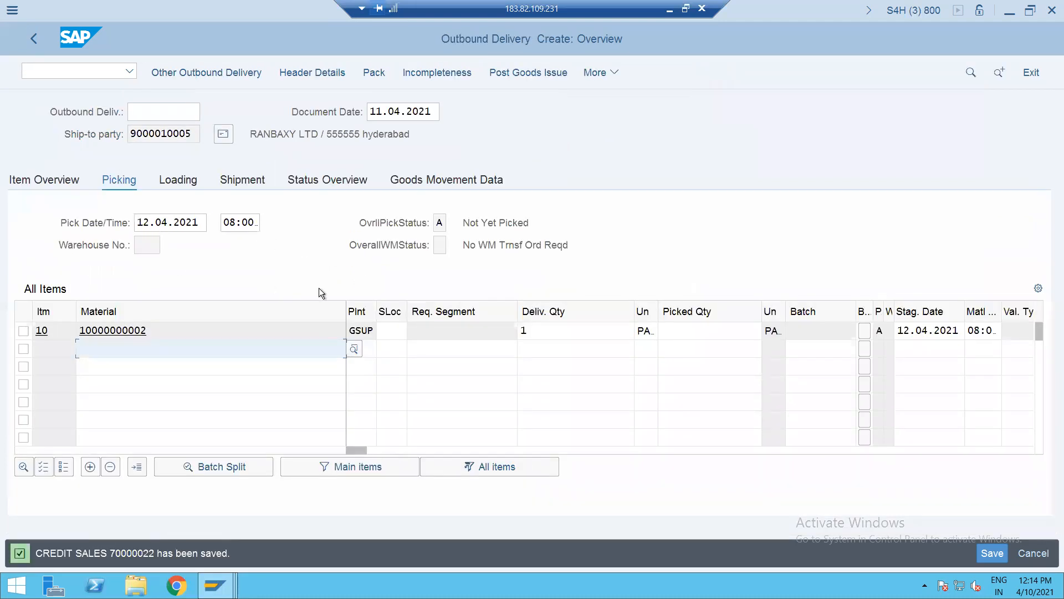
pyautogui.click(388, 335)
pyautogui.write('SALE')
pyautogui.press('Tab')
pyautogui.press('Tab')
pyautogui.press('Tab')
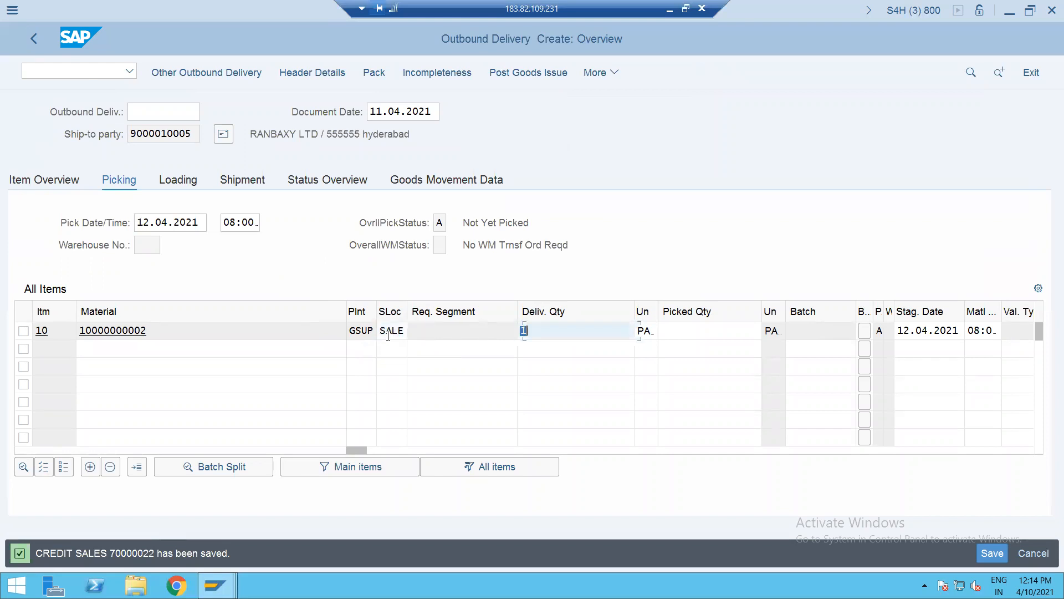
pyautogui.write('1')
pyautogui.press('Return')
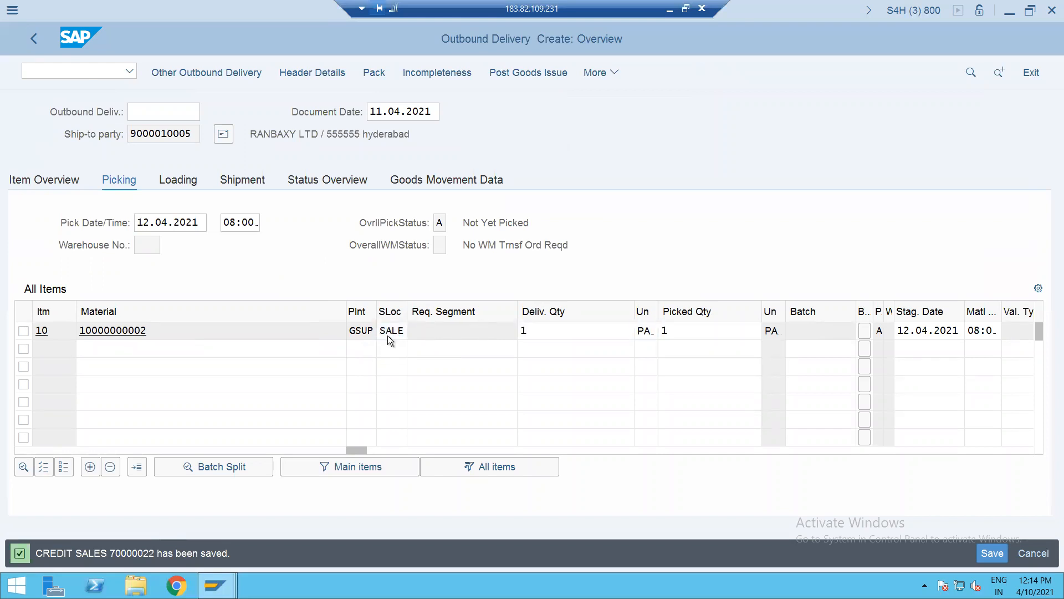
# - Run /OVL02N to open delivery change in a new session
pyautogui.click(100, 76)
pyautogui.write('/O')
pyautogui.write('VL02N')
pyautogui.press('Return')
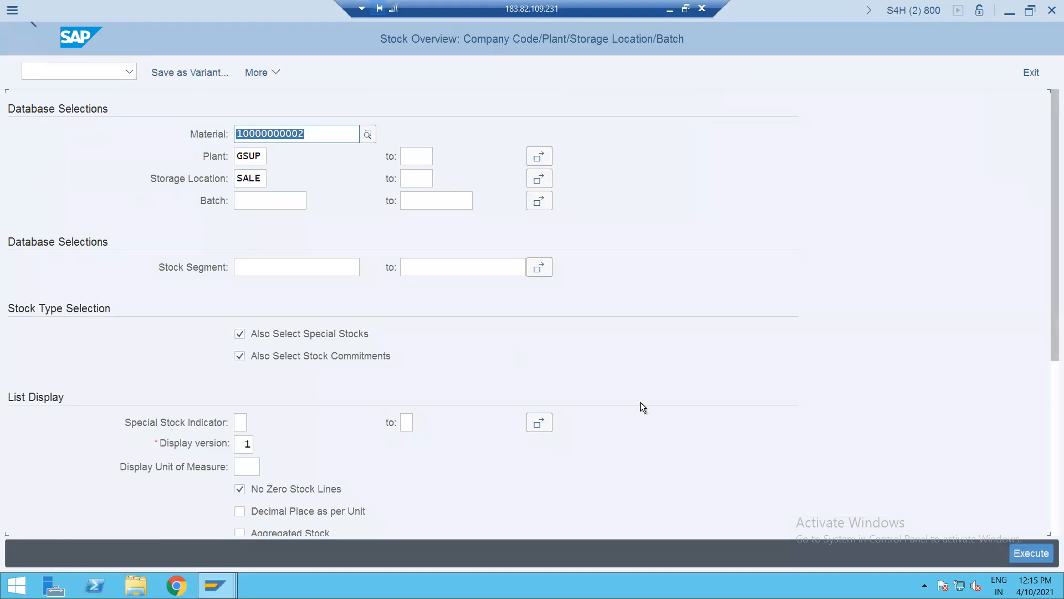
# - Close the Easy Access, G/L account display, stock overview selection and BP role field grouping windows
pyautogui.click(1022, 554)
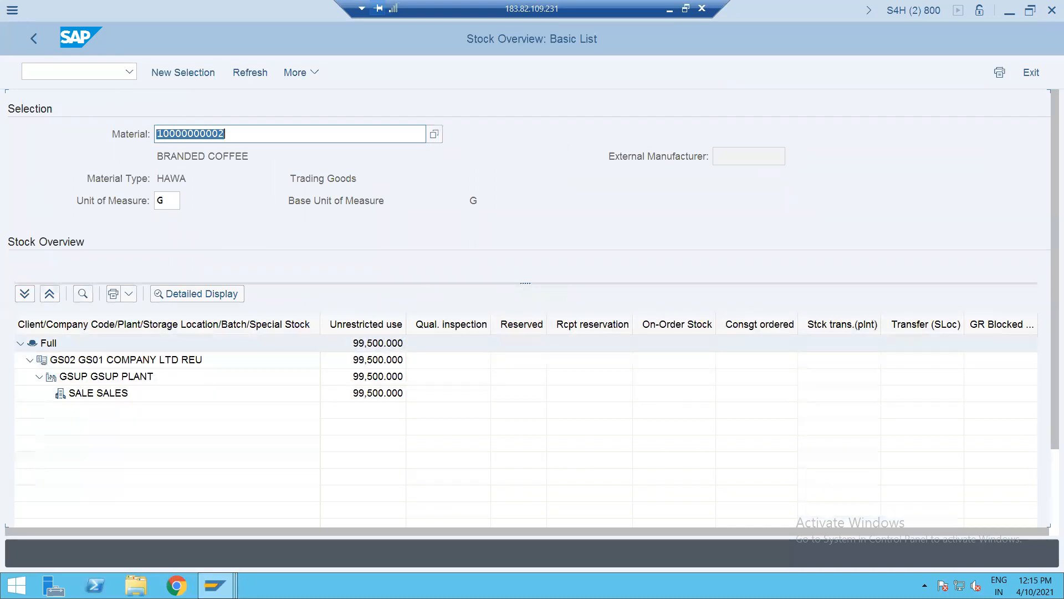
pyautogui.click(215, 586)
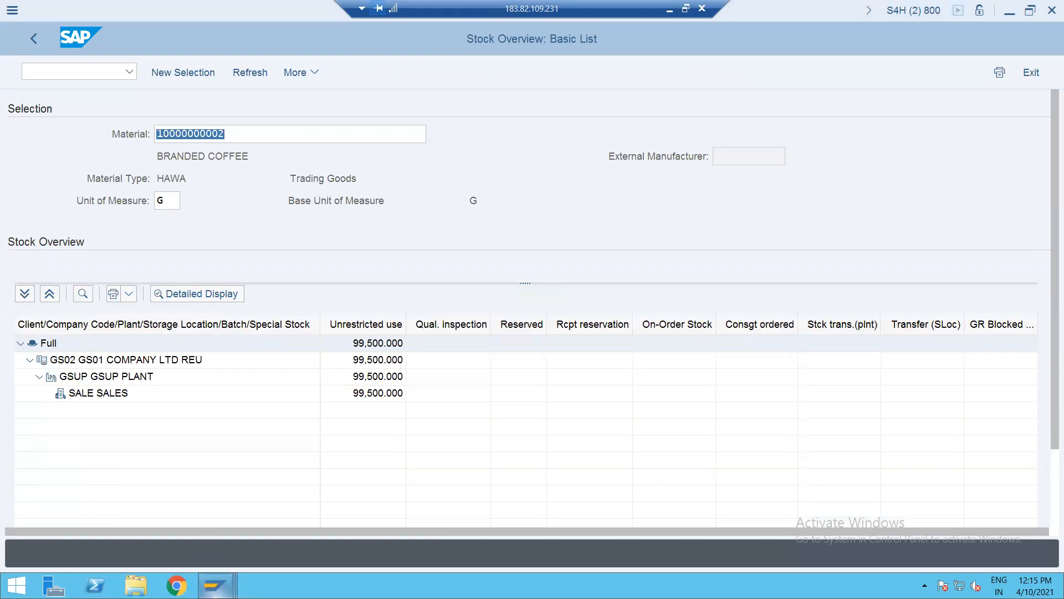
pyautogui.click(215, 585)
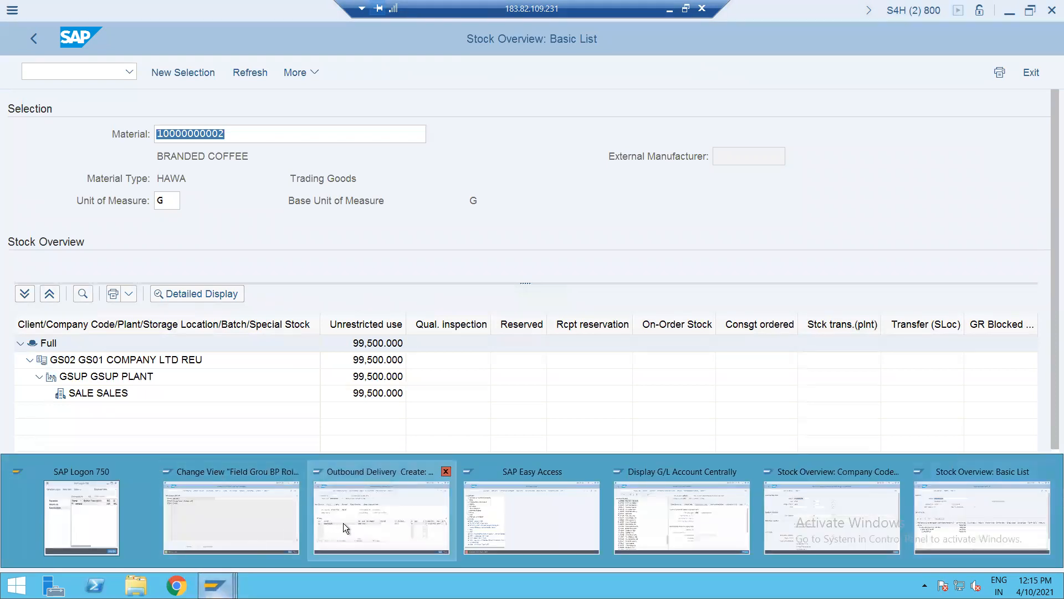
pyautogui.moveTo(343, 523)
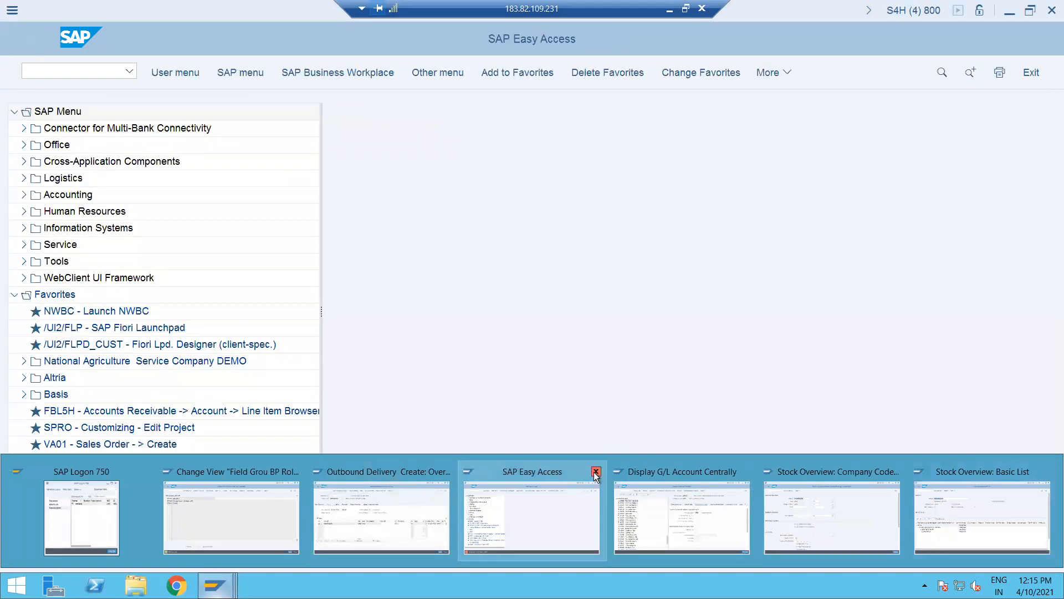
pyautogui.click(595, 471)
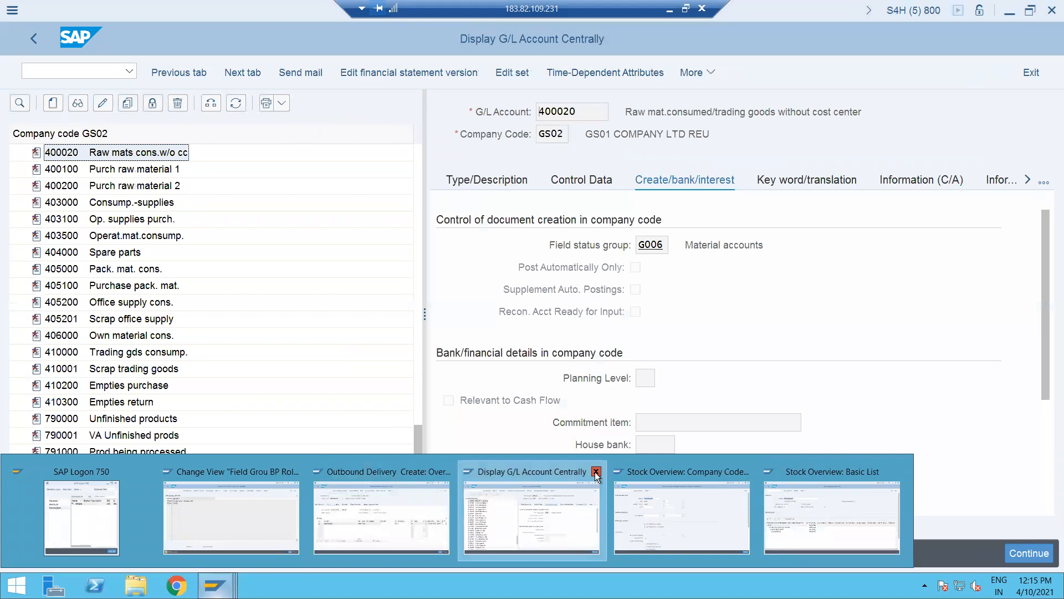
pyautogui.click(596, 472)
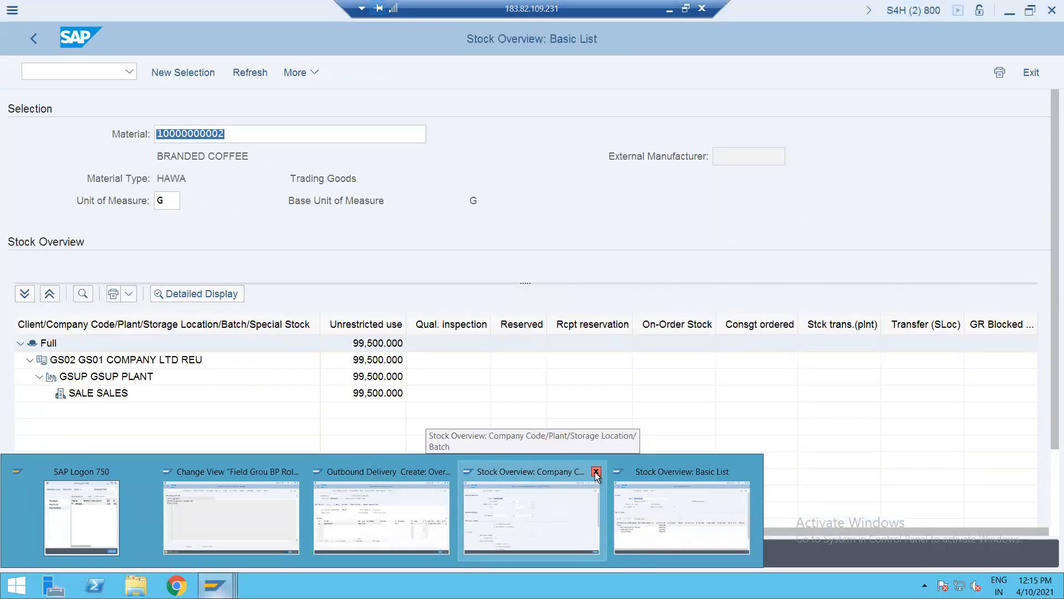
pyautogui.click(596, 471)
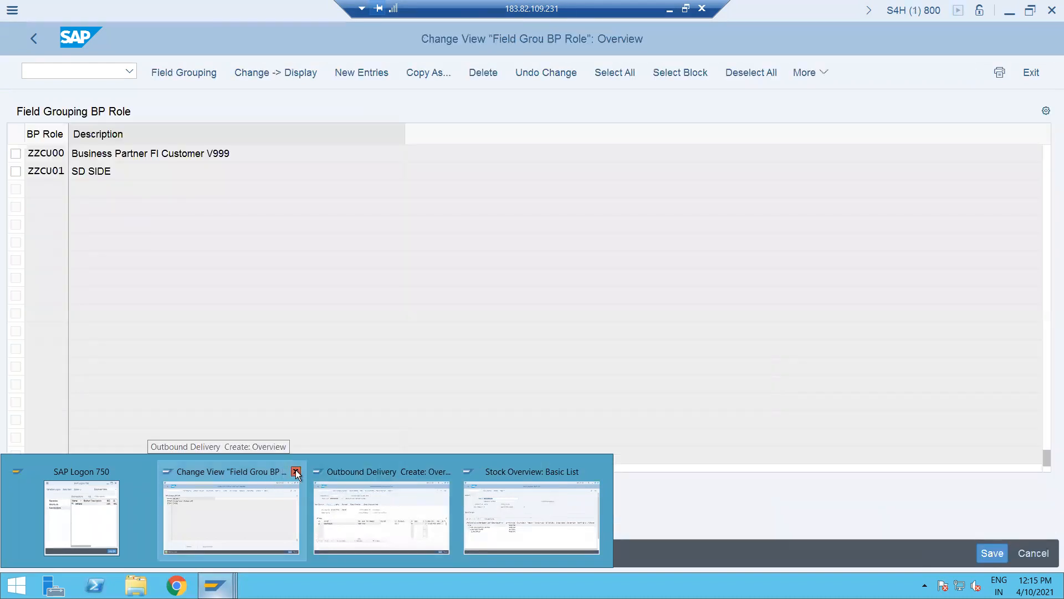
pyautogui.click(296, 471)
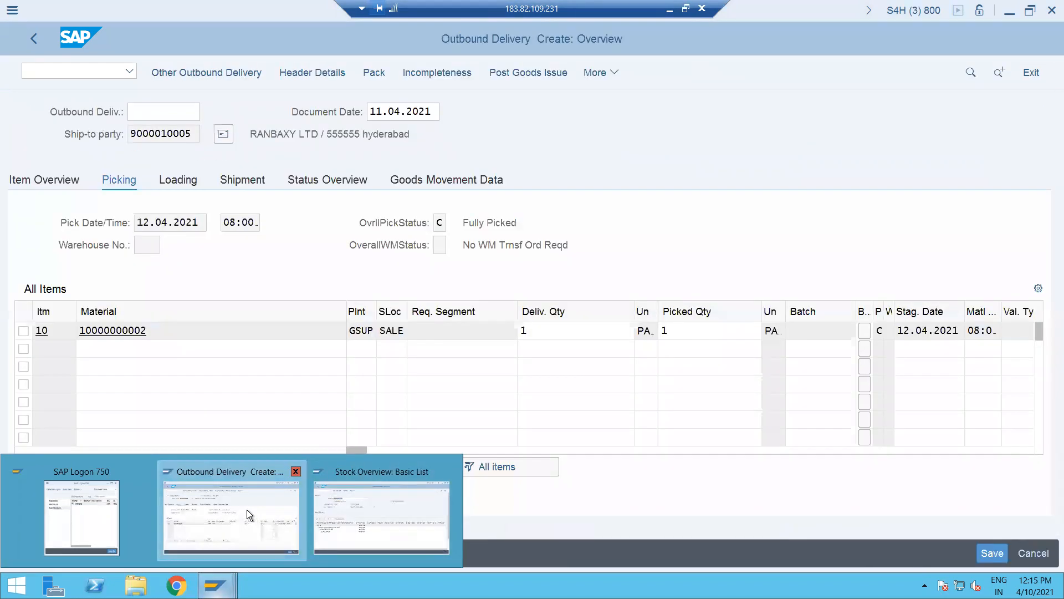
# - Post goods issue for the delivery and refresh the stock overview showing 99,000 G
pyautogui.click(247, 510)
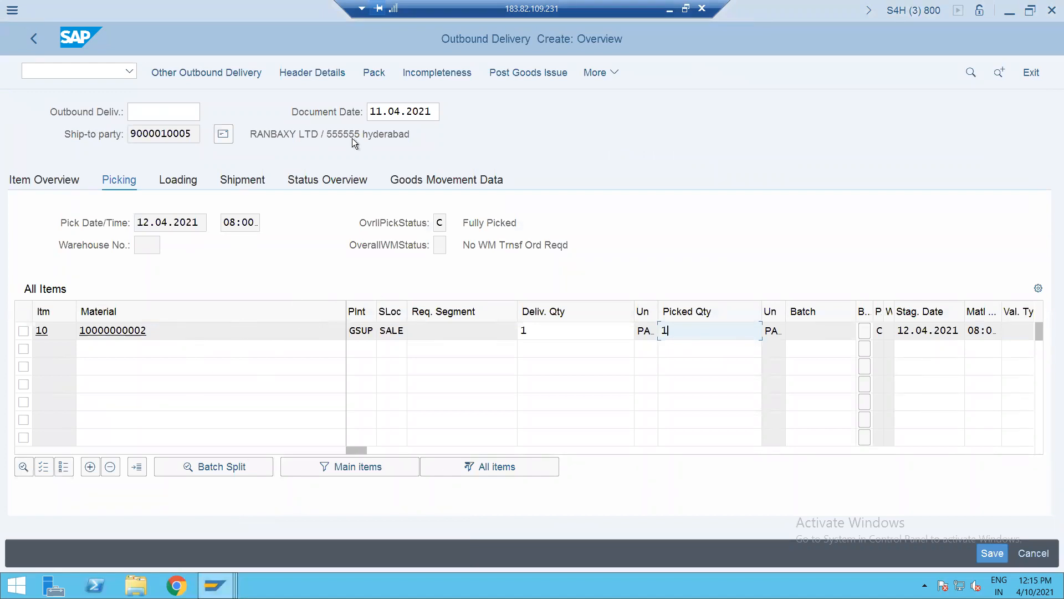
pyautogui.click(527, 74)
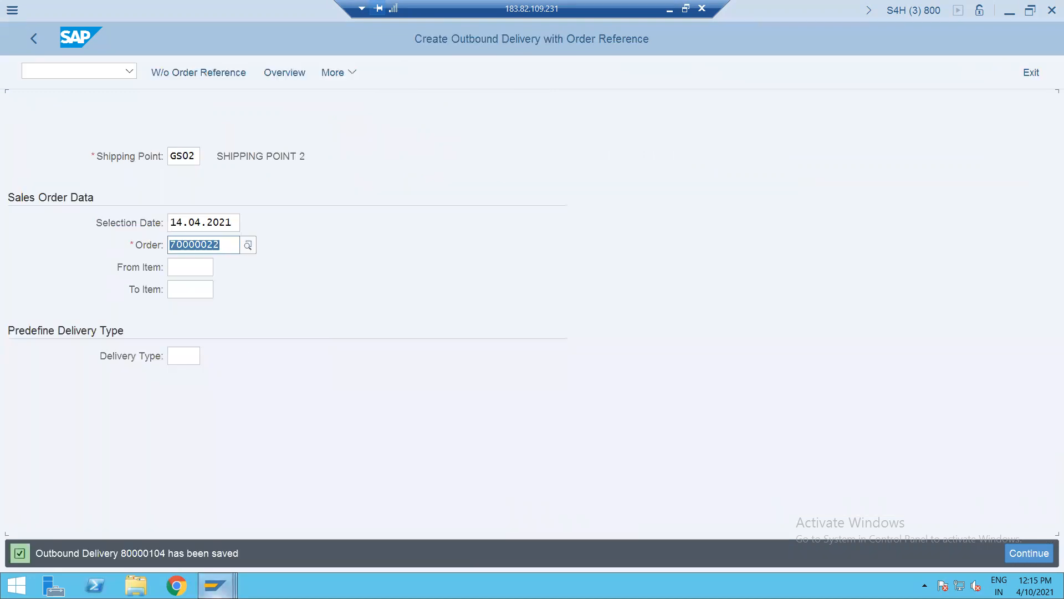
pyautogui.moveTo(215, 585)
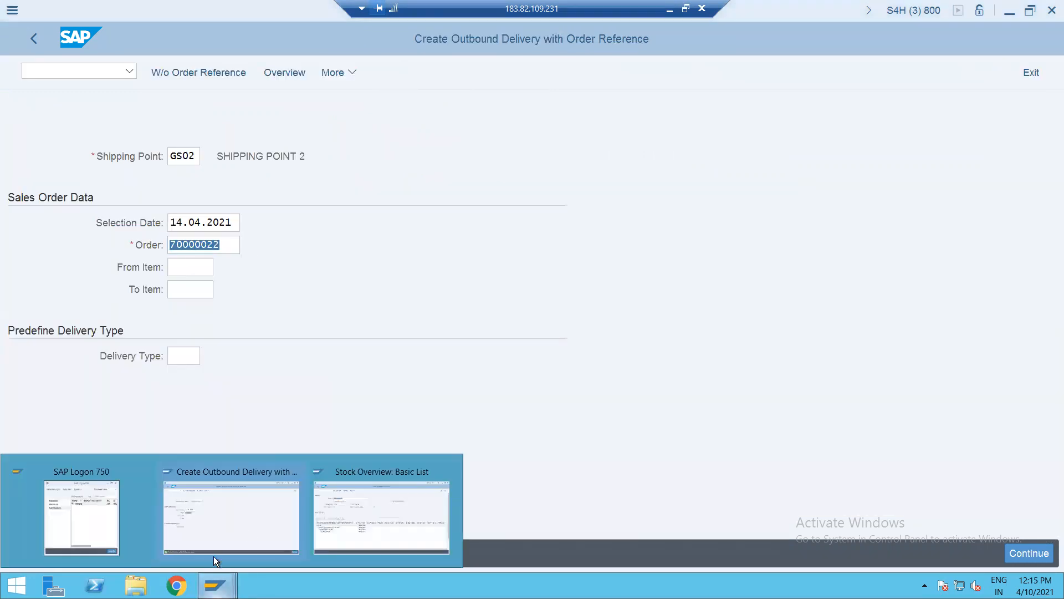
pyautogui.click(341, 520)
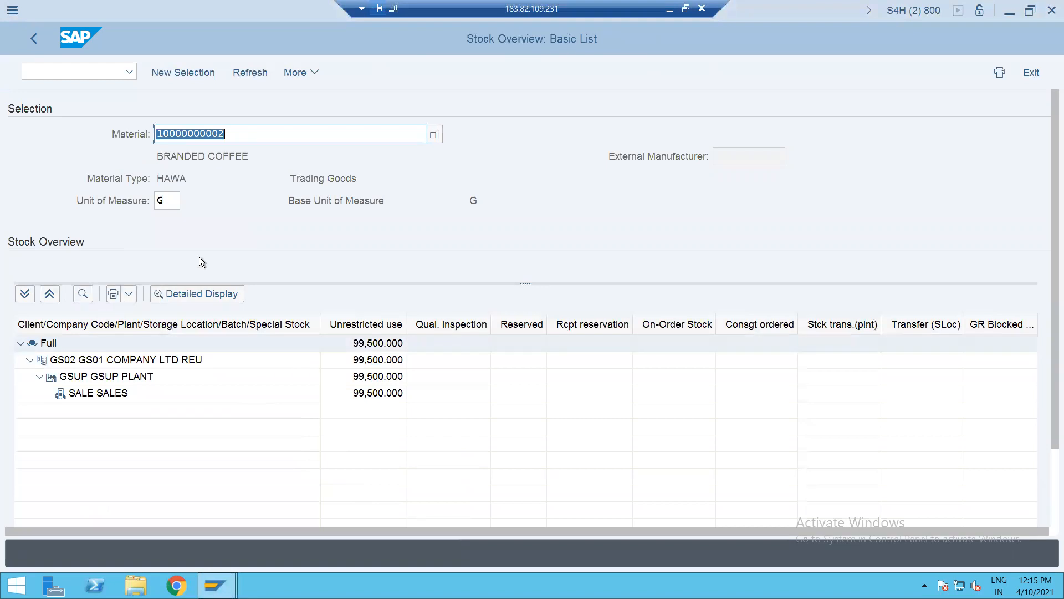
pyautogui.click(247, 75)
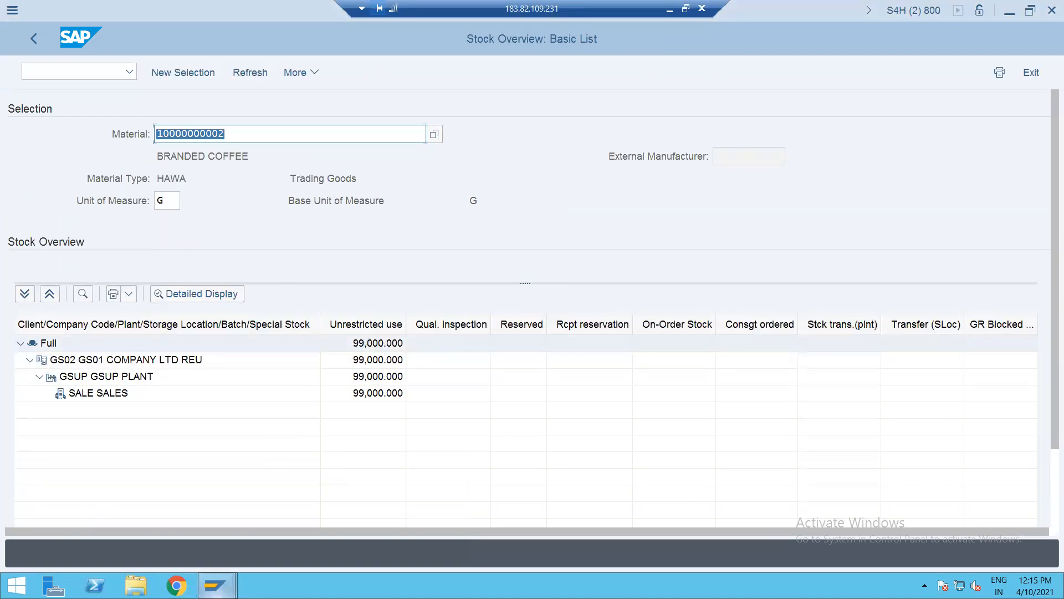
# - Return to the delivery window and start billing with /nvf01
pyautogui.click(216, 586)
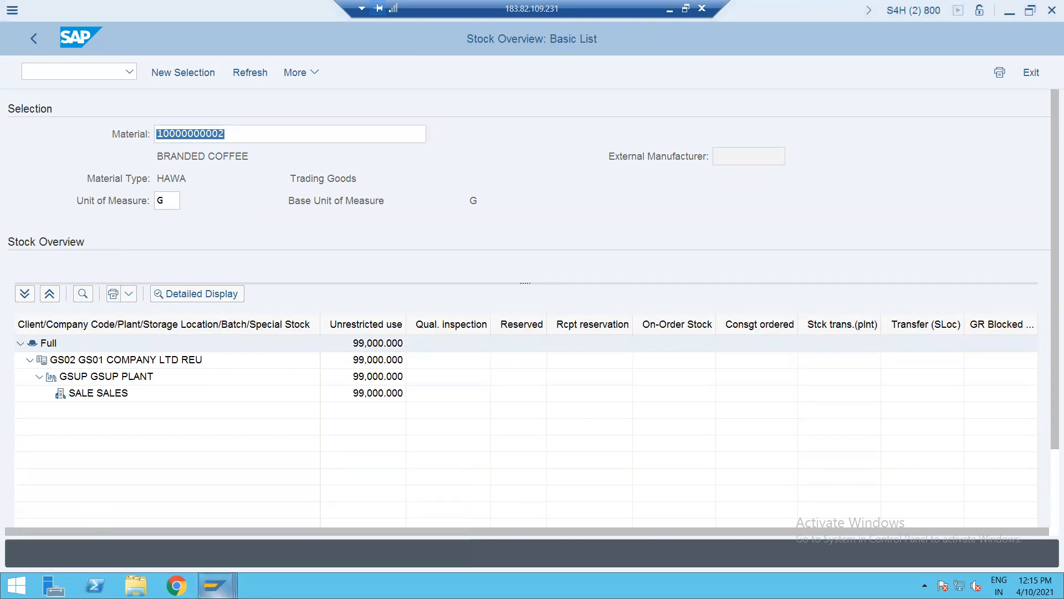
pyautogui.click(216, 586)
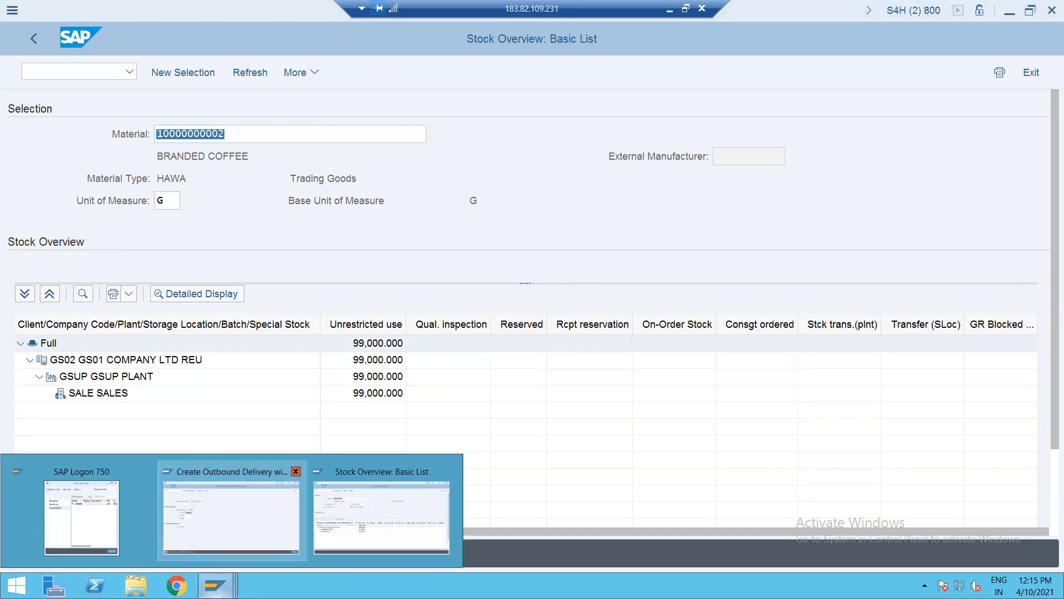
pyautogui.click(227, 527)
pyautogui.click(84, 71)
pyautogui.write('/nvf01')
pyautogui.press('Return')
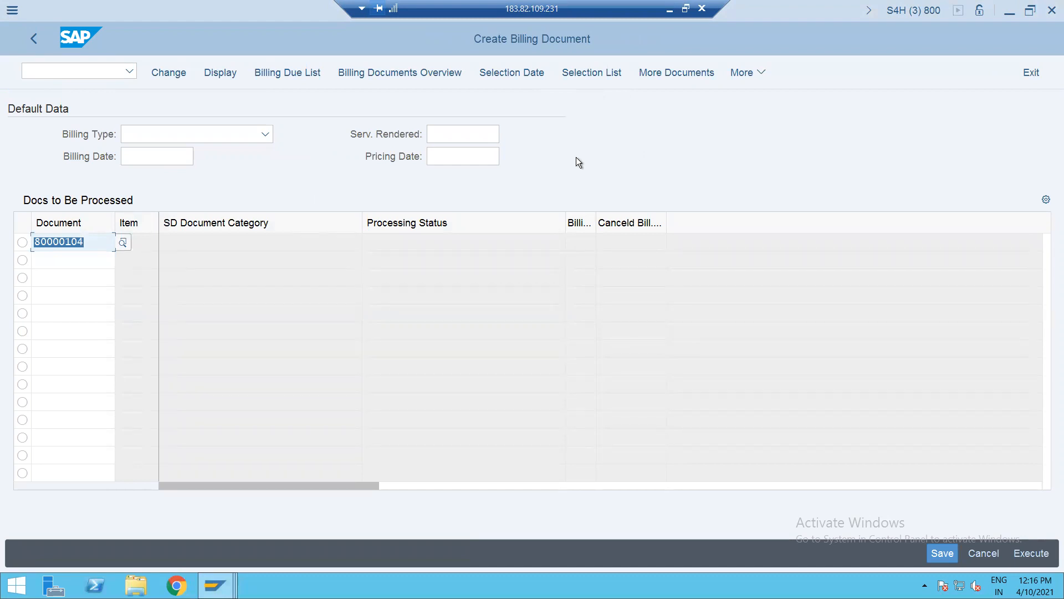
# - Bill delivery 80000104 as a ZF2 Invoice and save it as 90000102
pyautogui.press('Return')
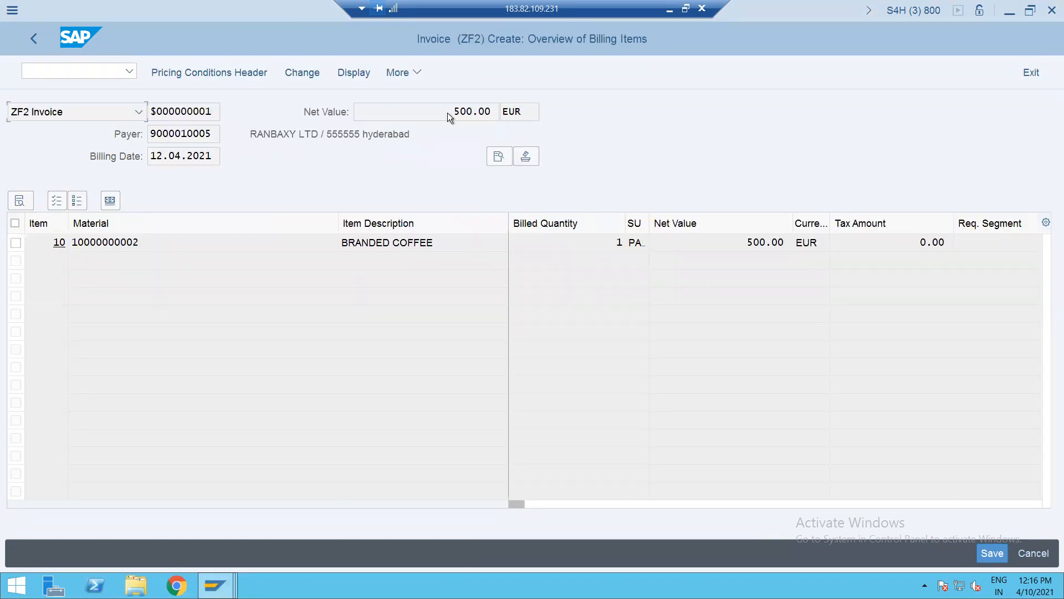
pyautogui.click(62, 114)
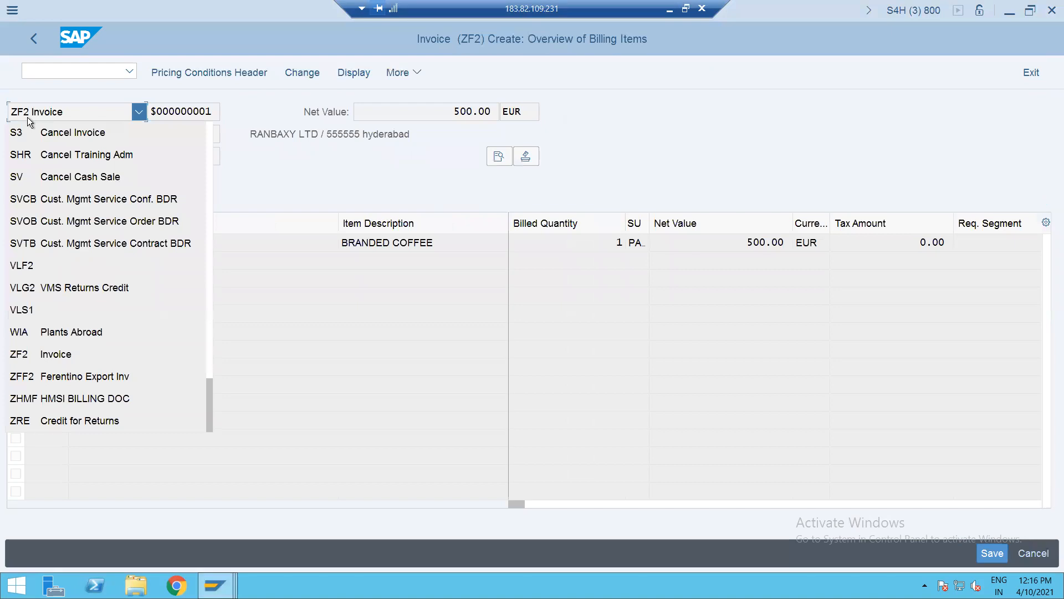
pyautogui.click(397, 196)
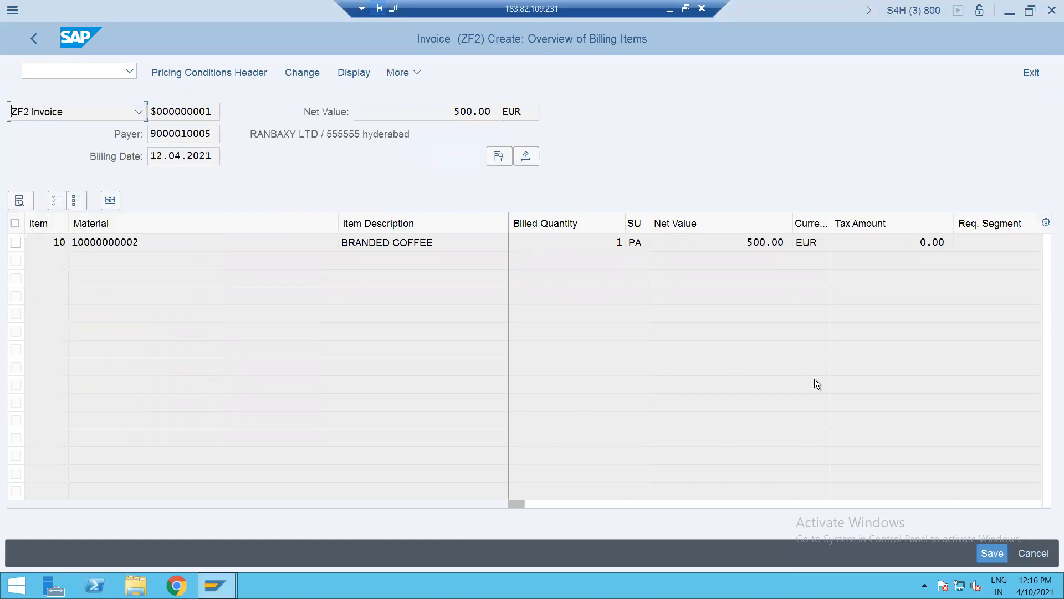
pyautogui.click(989, 548)
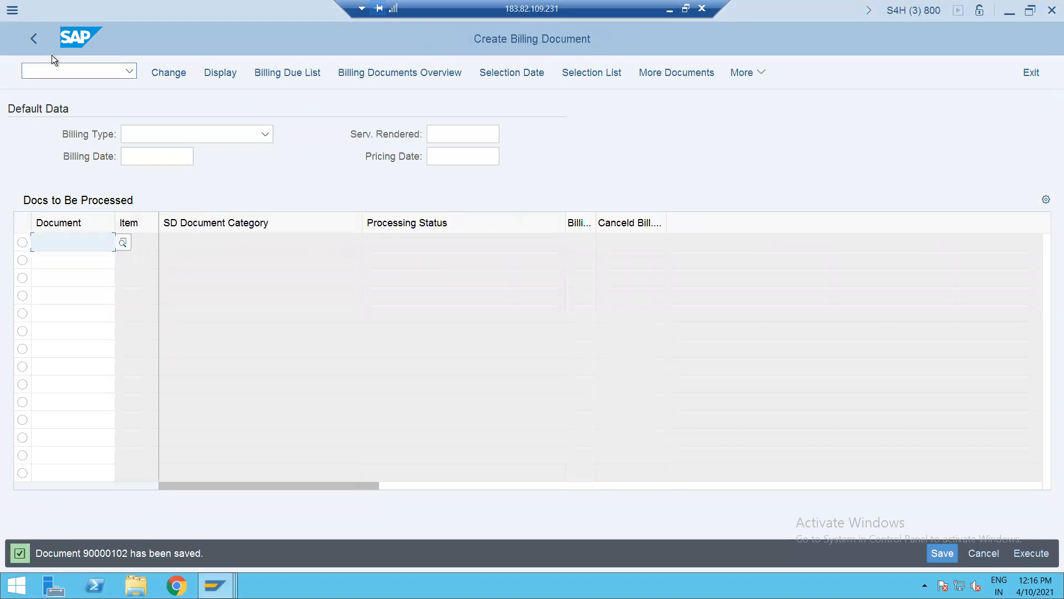
pyautogui.click(52, 65)
# - Display invoice 90000102 with /nvf03 and review its document flow with delivery 80000104
pyautogui.write('/nvf03')
pyautogui.press('Return')
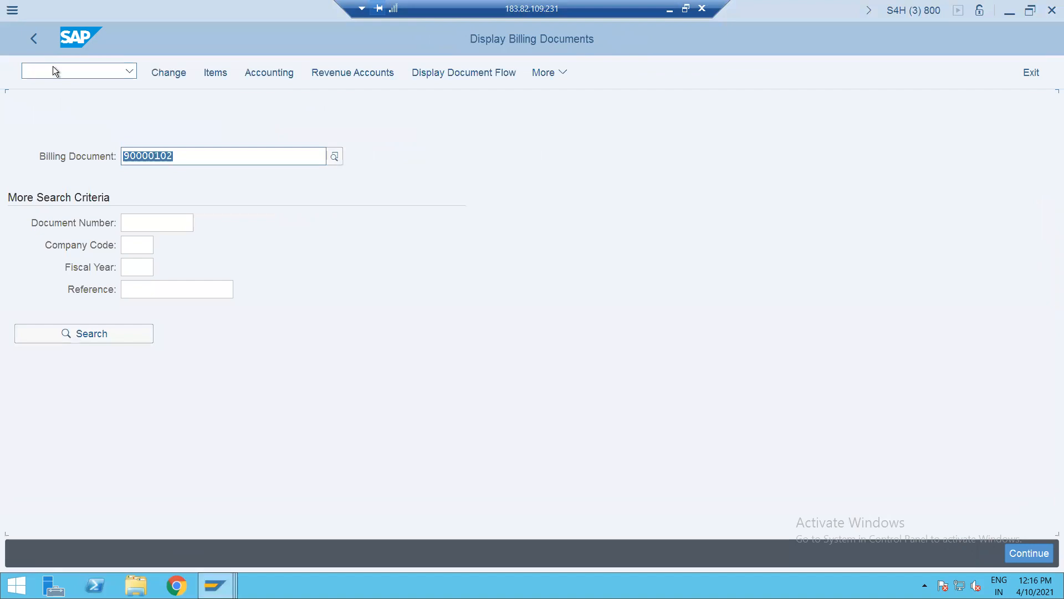
pyautogui.click(417, 78)
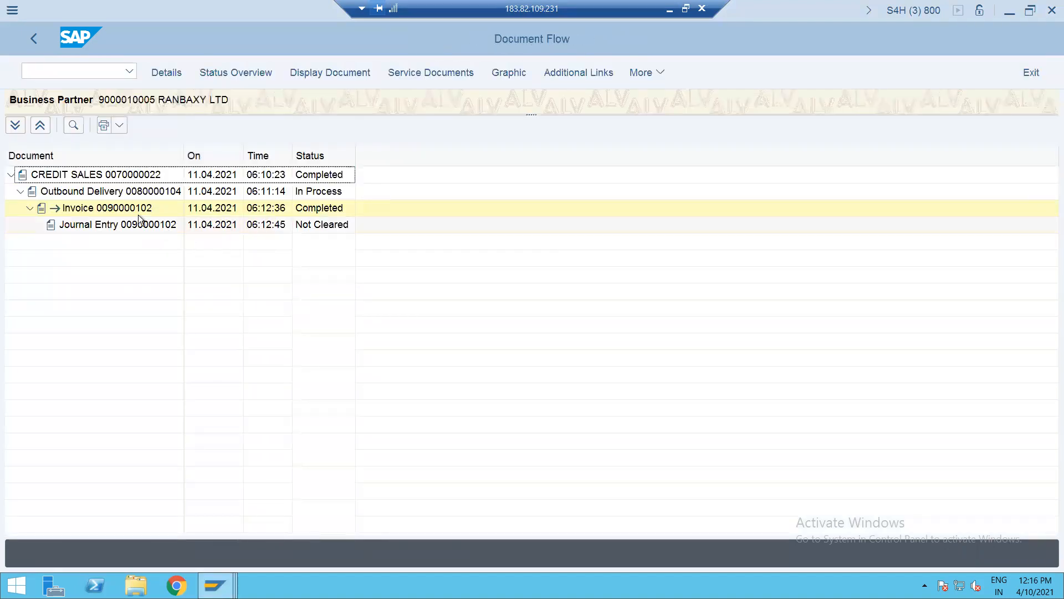
pyautogui.click(119, 209)
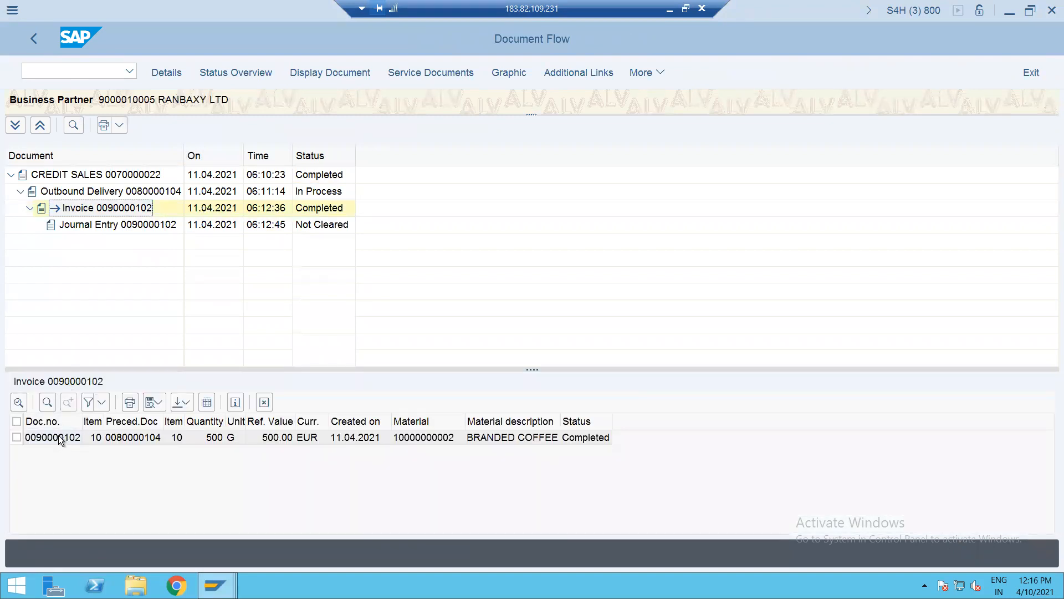
pyautogui.click(145, 192)
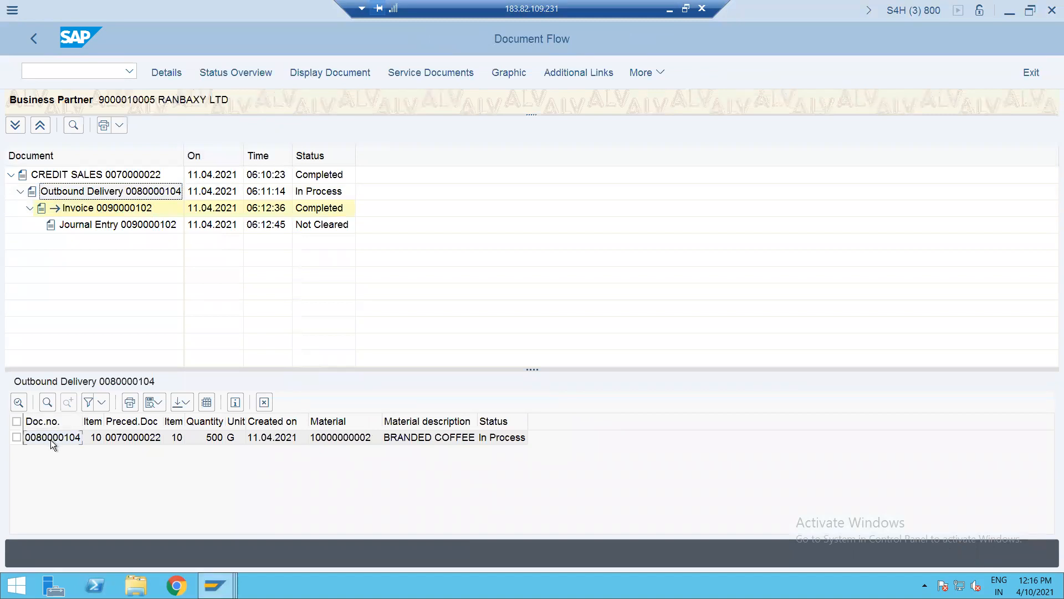
pyautogui.click(117, 208)
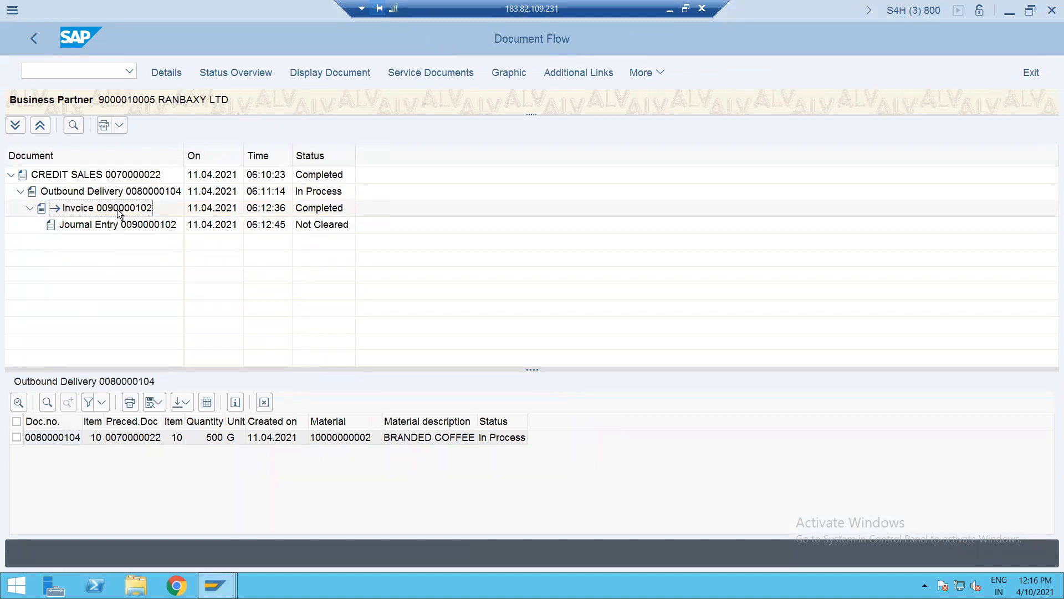
# - Show the invoice header conditions: RVAA01 procedure, PR00 price 500.00 EUR, tax 0.00
pyautogui.click(294, 72)
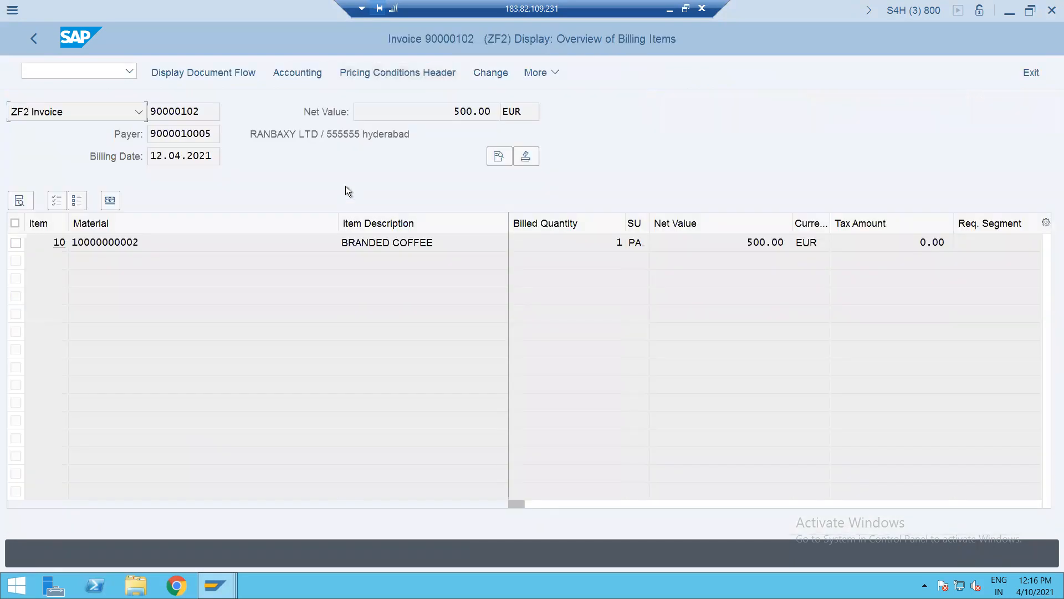
pyautogui.click(501, 161)
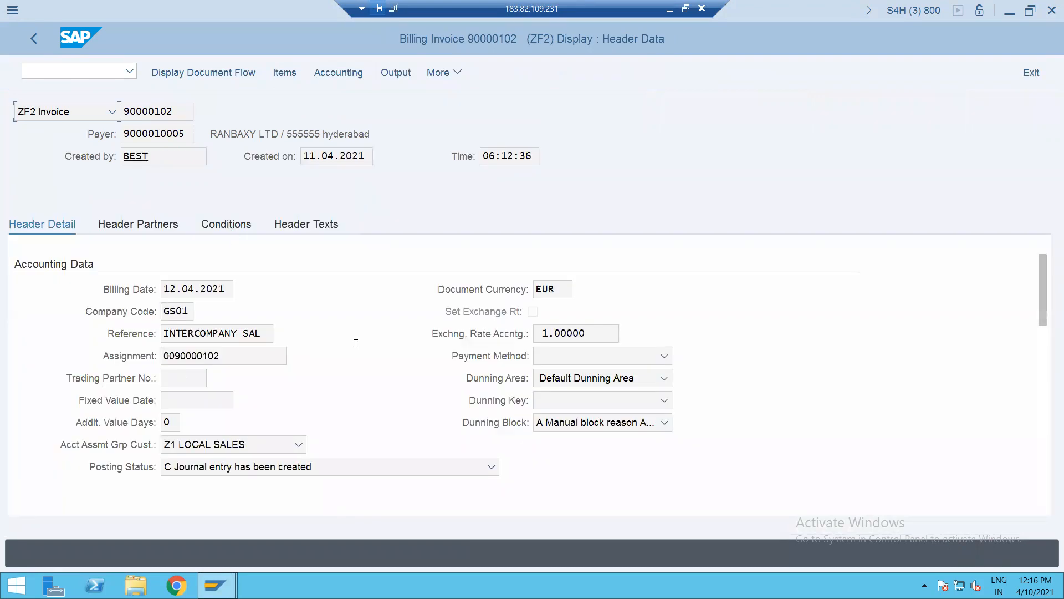
pyautogui.click(1039, 401)
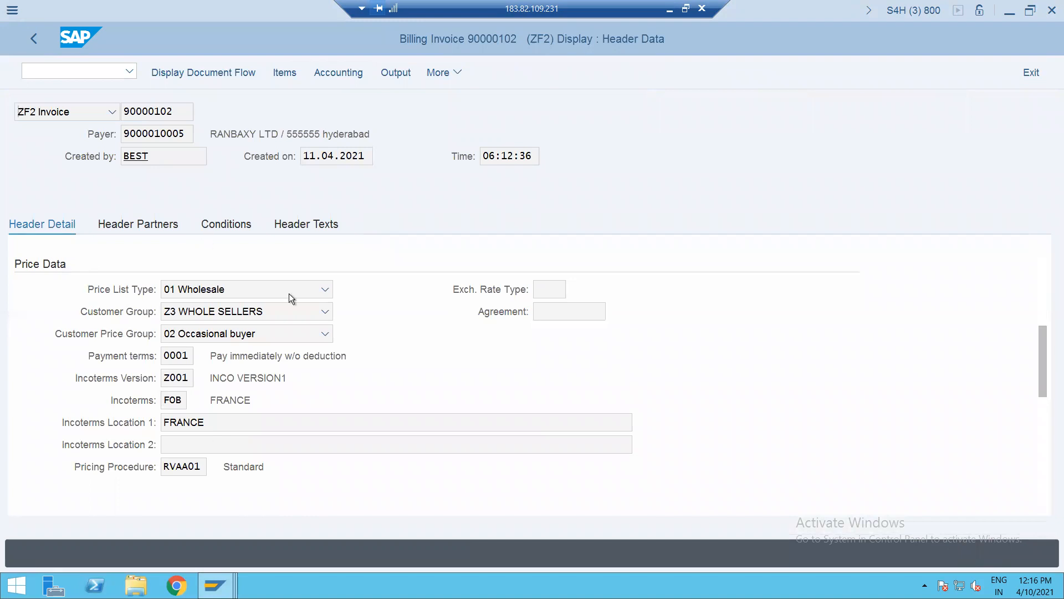
pyautogui.click(226, 225)
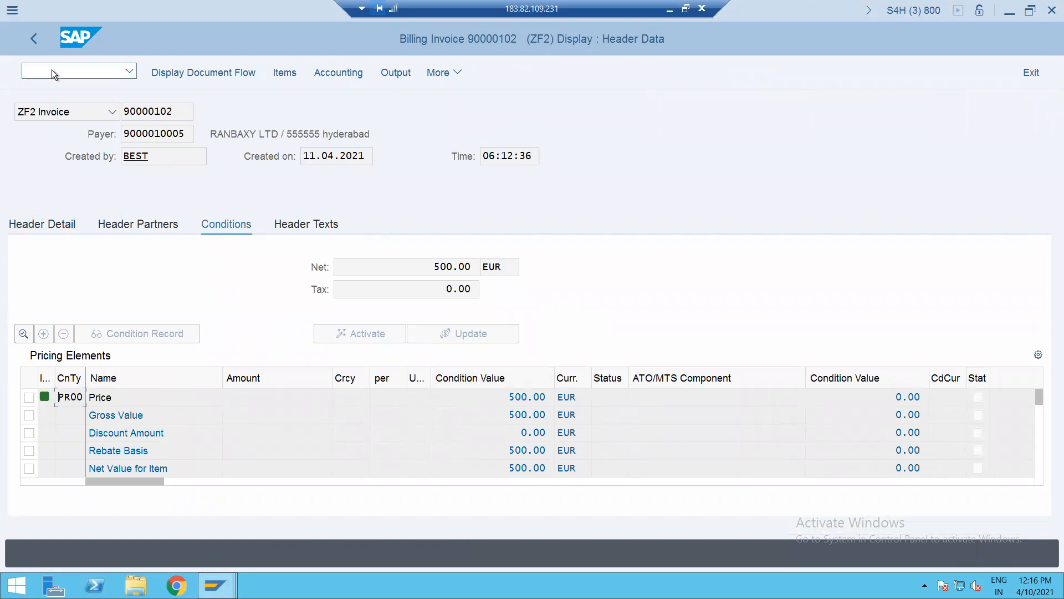
pyautogui.write('/NVF01')
pyautogui.press('Return')
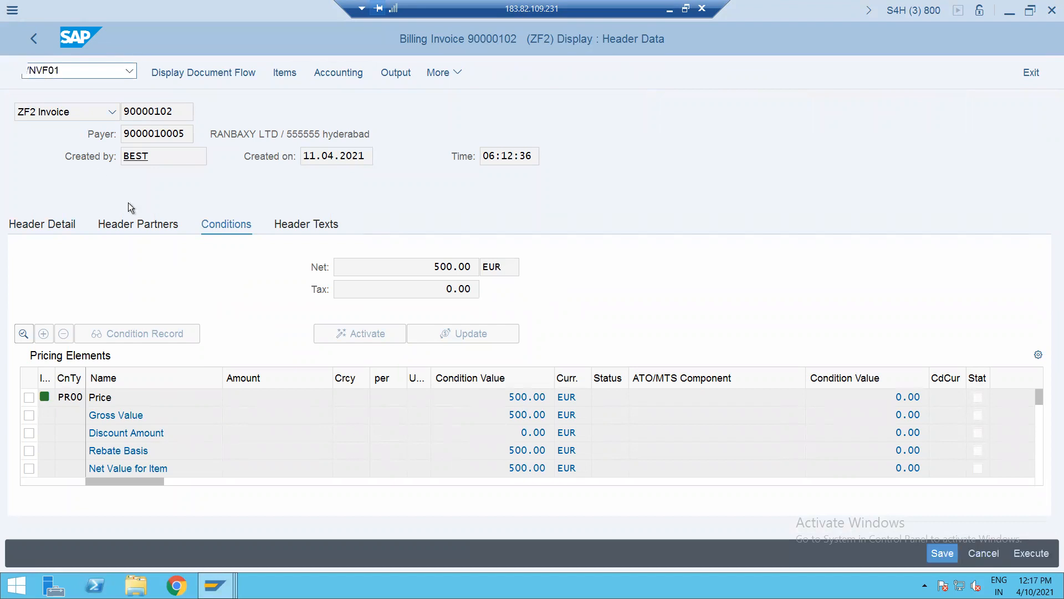
pyautogui.hotkey('ctrl', 'v')
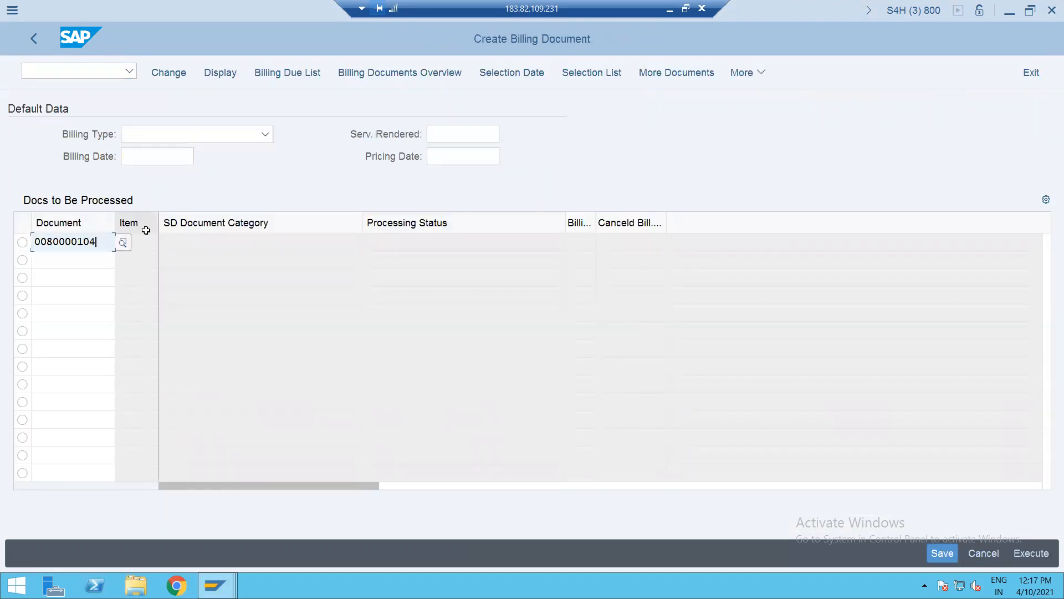
pyautogui.press('Return')
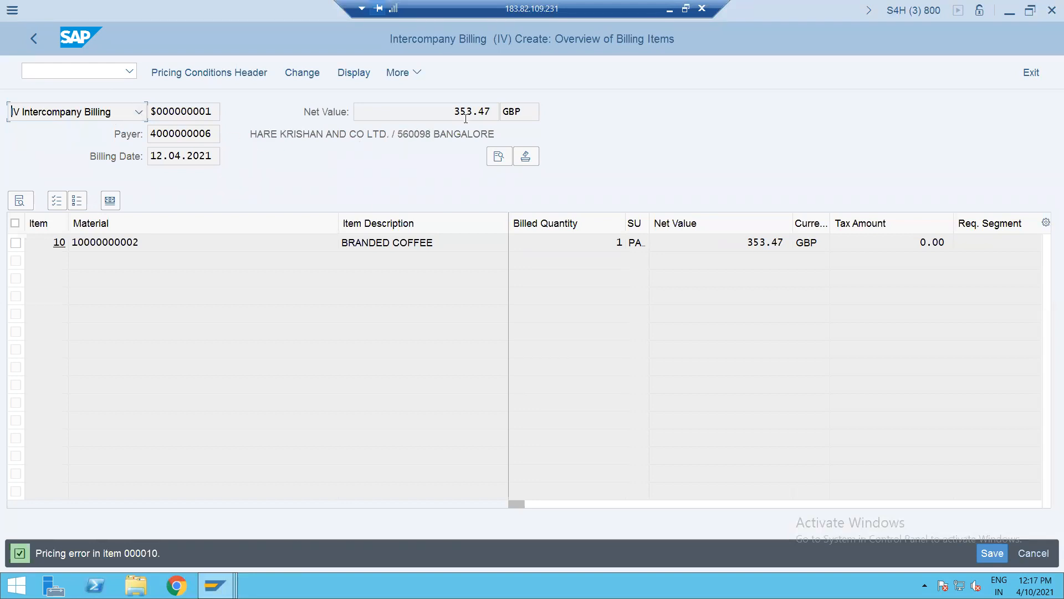
pyautogui.doubleClick(444, 243)
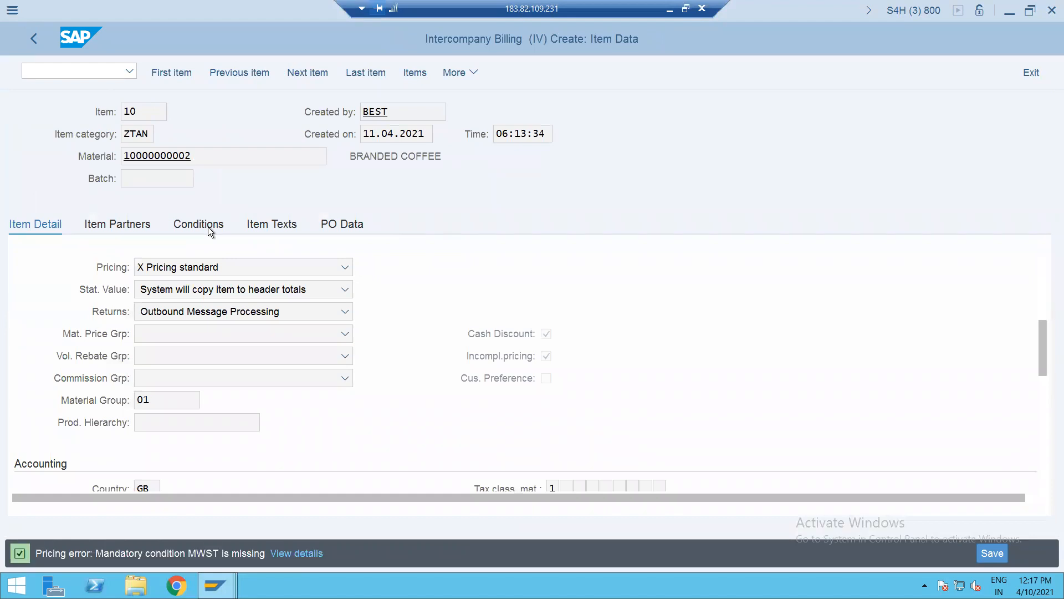
pyautogui.click(210, 228)
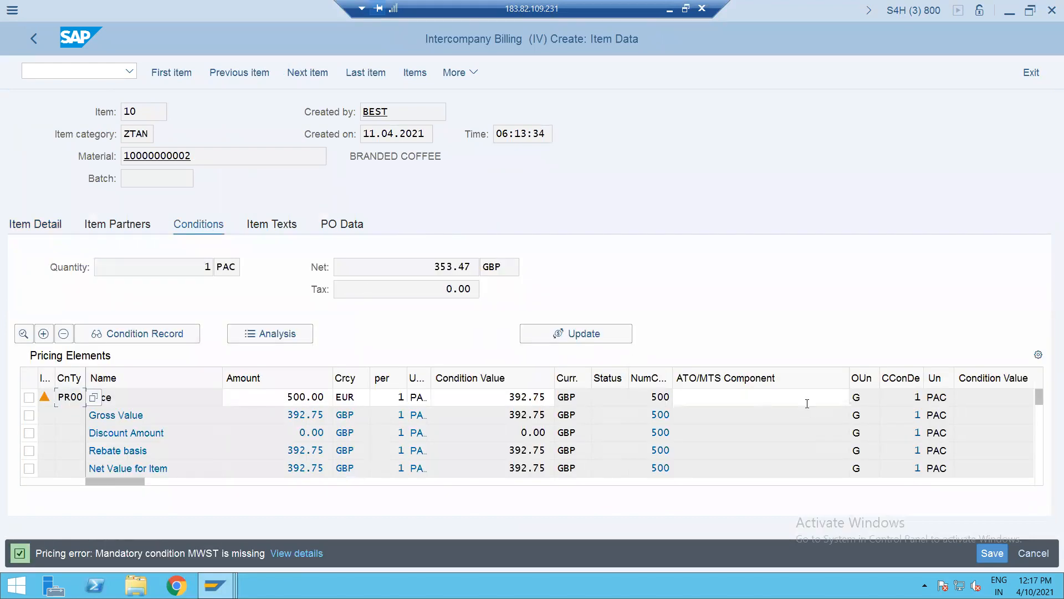
pyautogui.click(1040, 455)
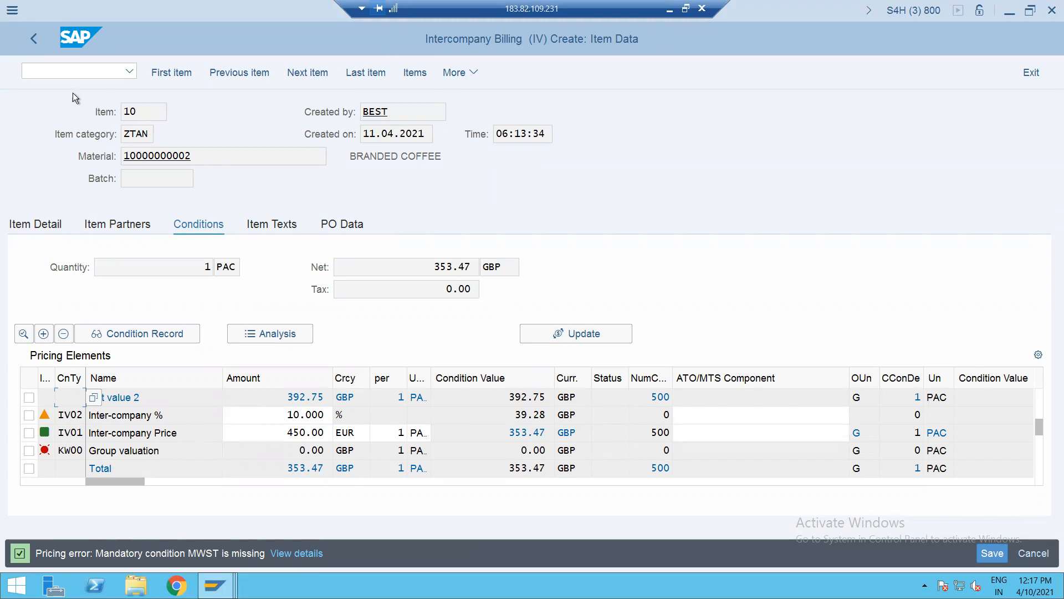
# - Open the pricing Condition Types overview (951 entries) with /NV/06
pyautogui.click(61, 75)
pyautogui.write('/NV/')
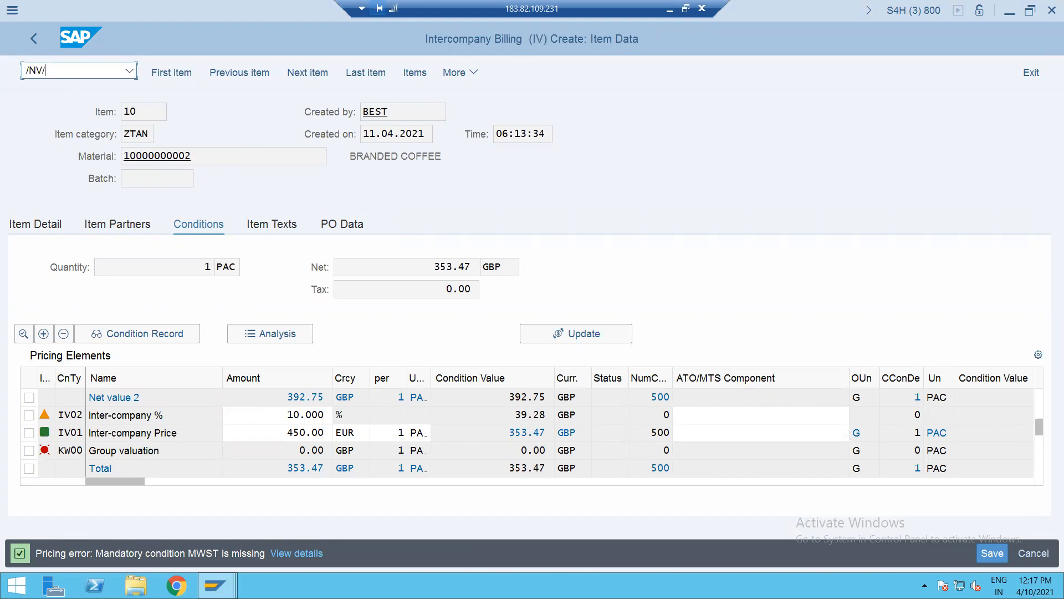
pyautogui.press('BackSpace')
pyautogui.press('BackSpace')
pyautogui.press('BackSpace')
pyautogui.press('BackSpace')
pyautogui.write('/NV/0')
pyautogui.press('Return')
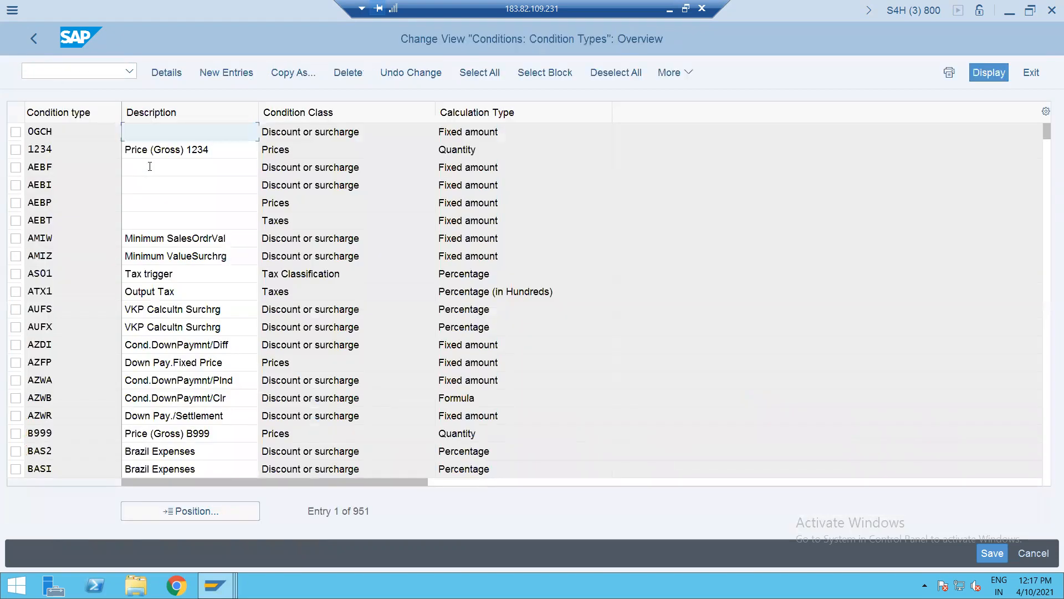
# - Open the Access Sequences overview with /NV/07, past the cross-client notice
pyautogui.click(39, 69)
pyautogui.write('/NV/0')
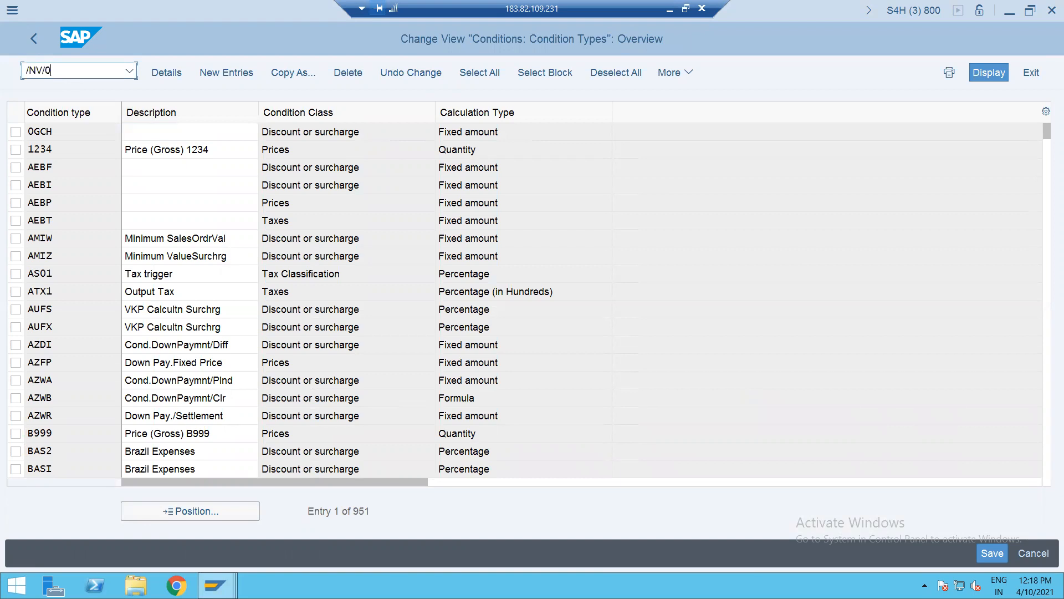
pyautogui.press('Return')
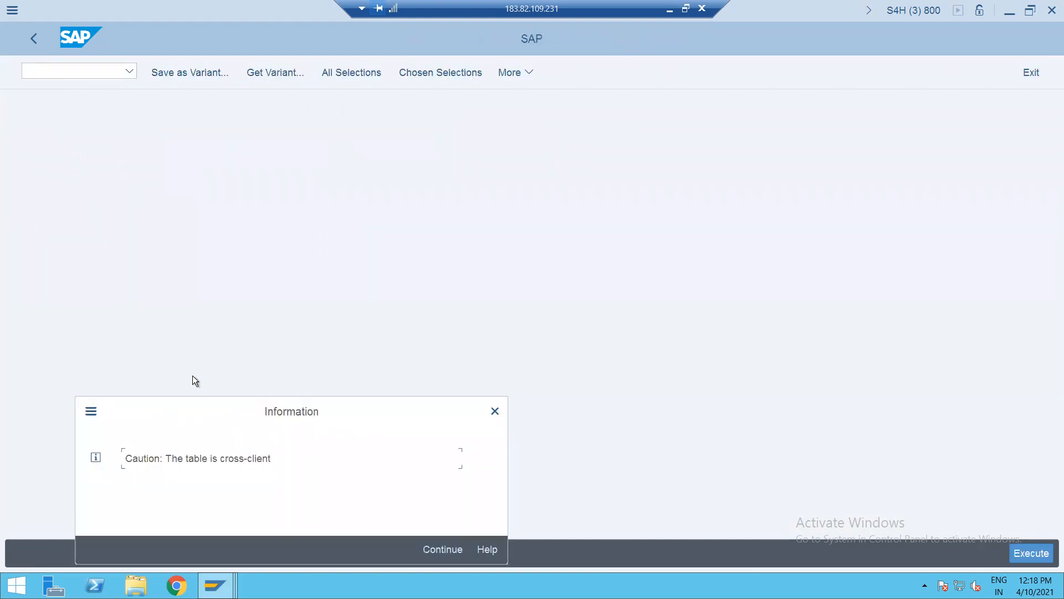
pyautogui.press('Return')
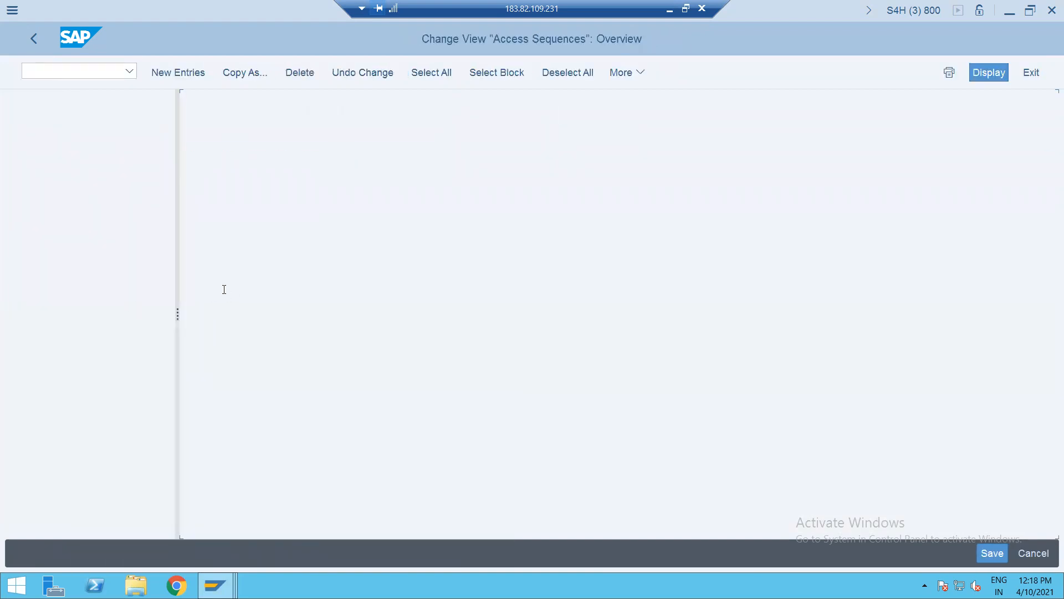
pyautogui.click(344, 511)
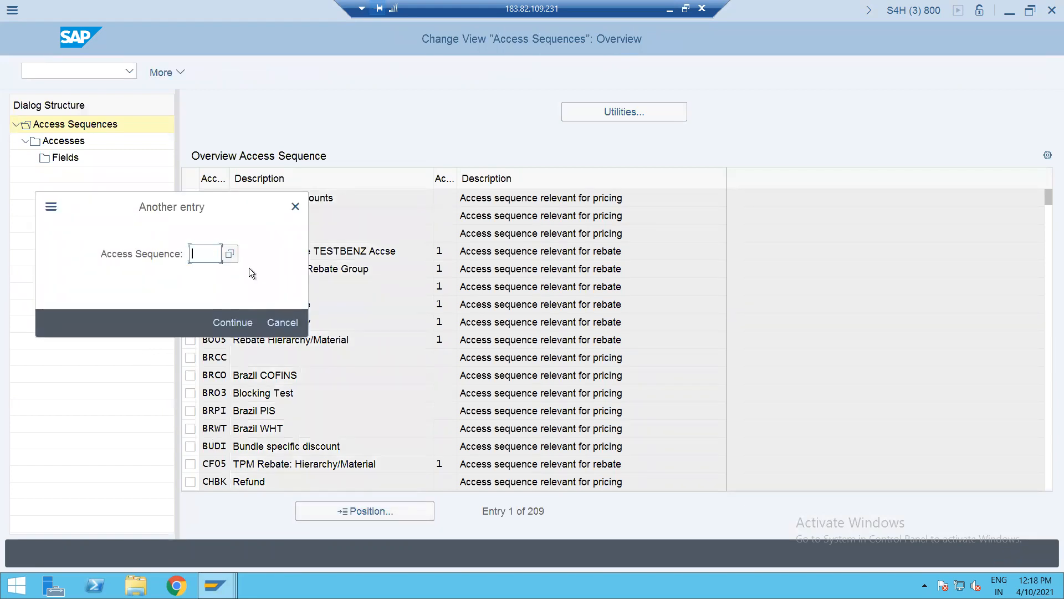
pyautogui.press('Return')
# - Open the pricing Procedures overview (155 entries) with /NV/08
pyautogui.click(78, 71)
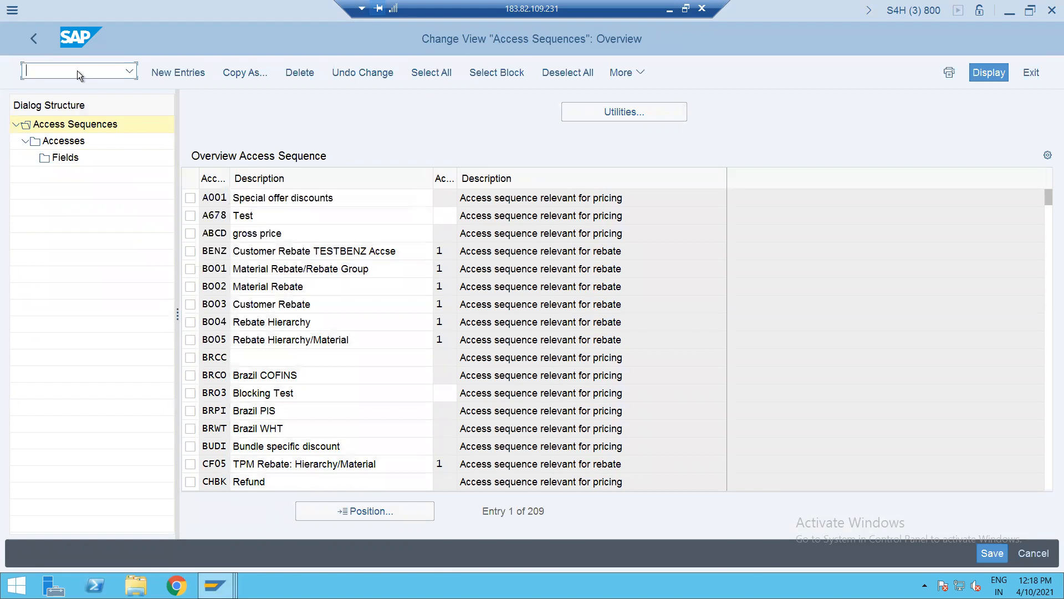
pyautogui.write('/NV/06')
pyautogui.press('Return')
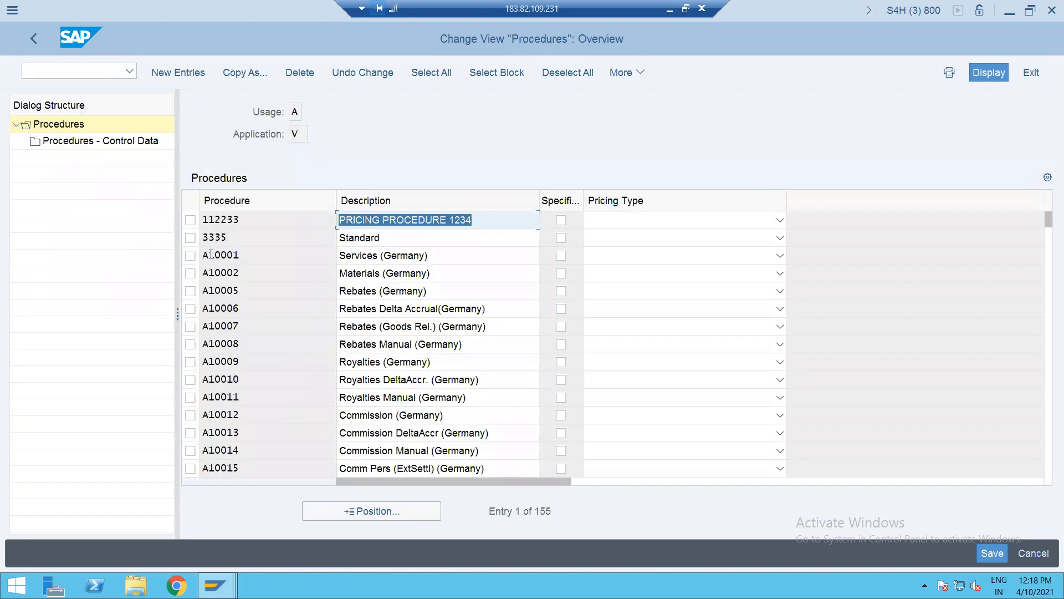
# - Position to procedure ICAA01 Intercompany Billing and open its control data steps
pyautogui.click(354, 517)
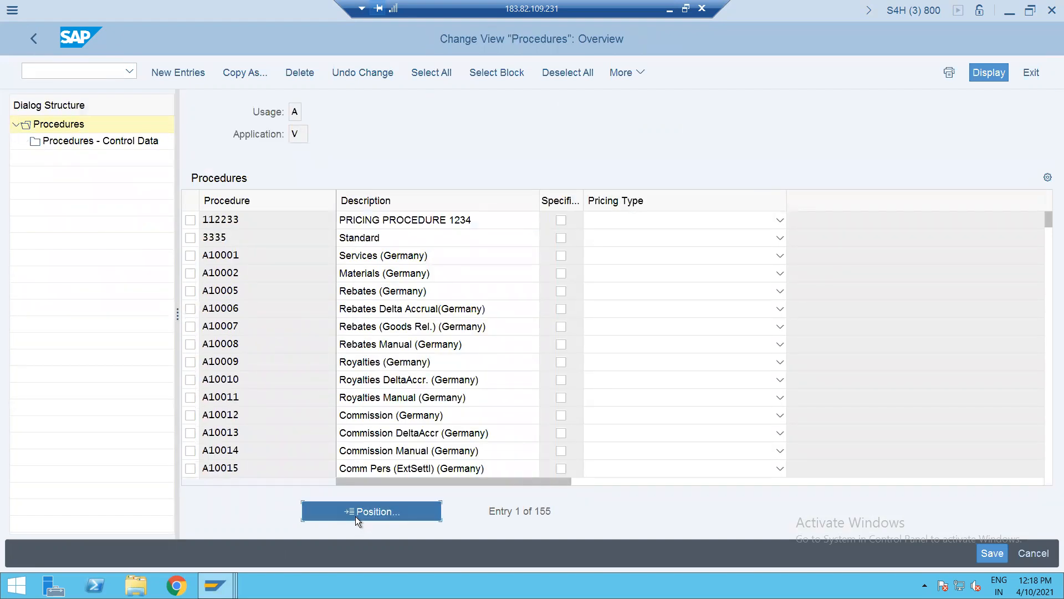
pyautogui.click(205, 253)
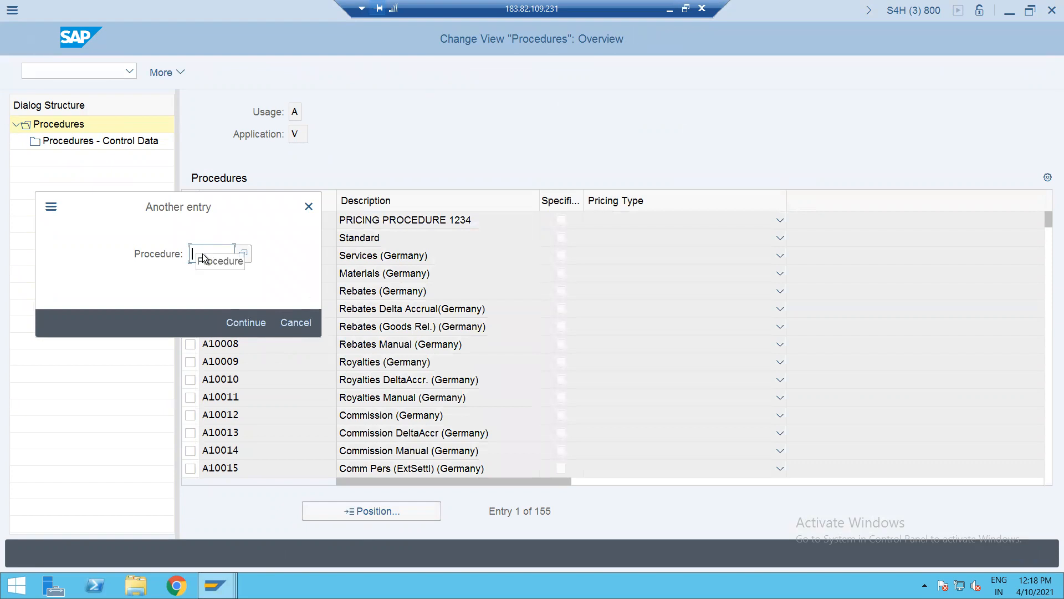
pyautogui.write('IV')
pyautogui.press('Return')
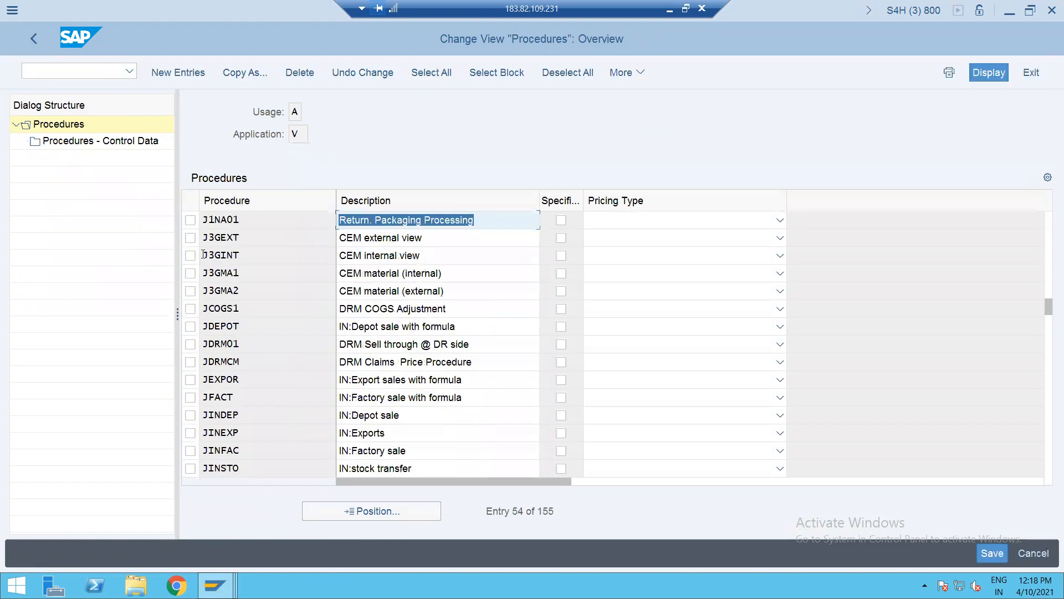
pyautogui.click(351, 510)
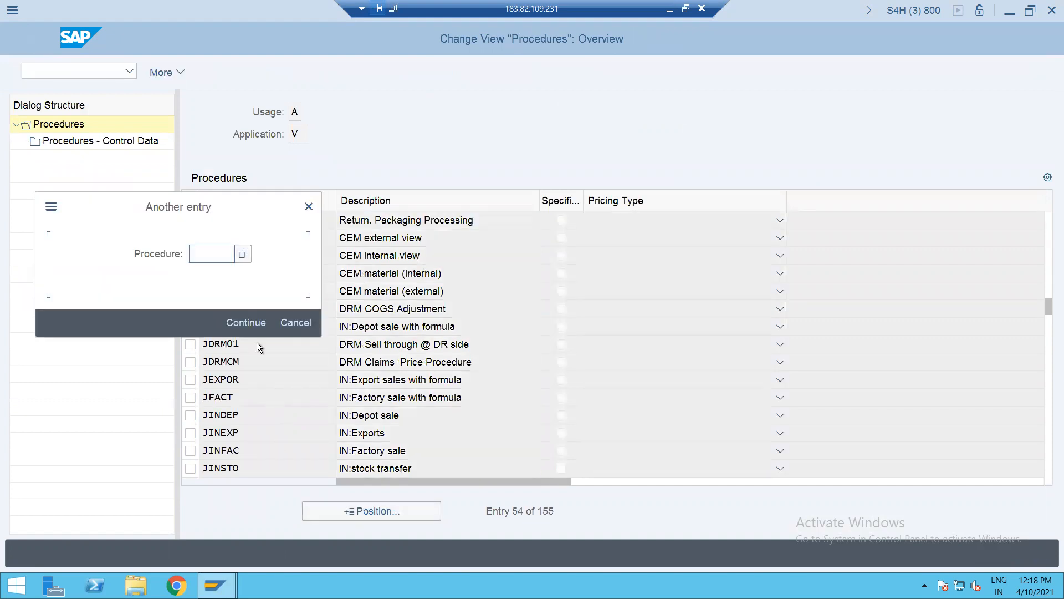
pyautogui.write('I')
pyautogui.press('Return')
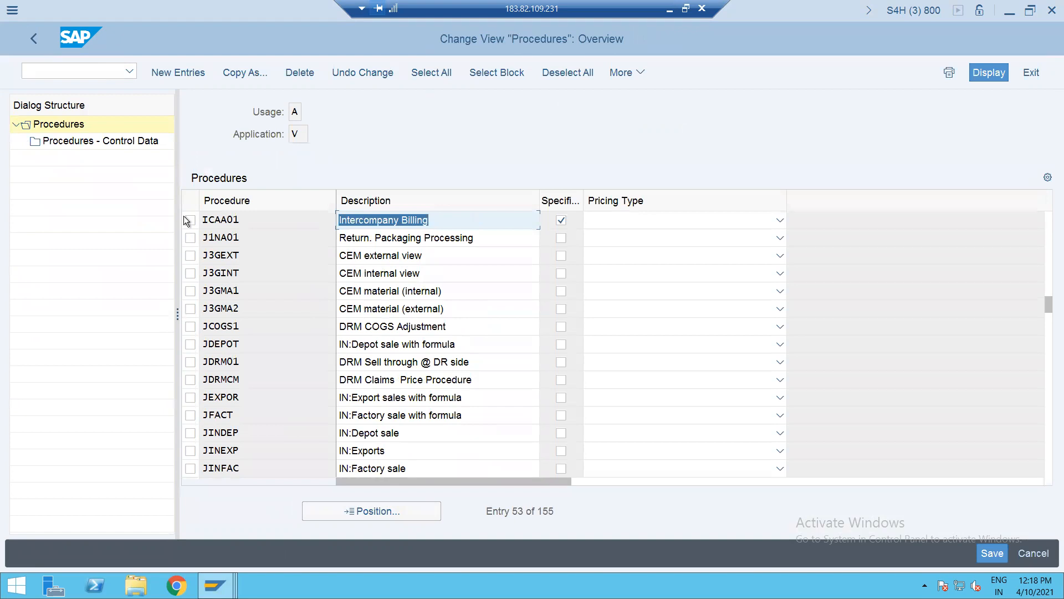
pyautogui.click(185, 220)
pyautogui.click(112, 143)
pyautogui.click(111, 144)
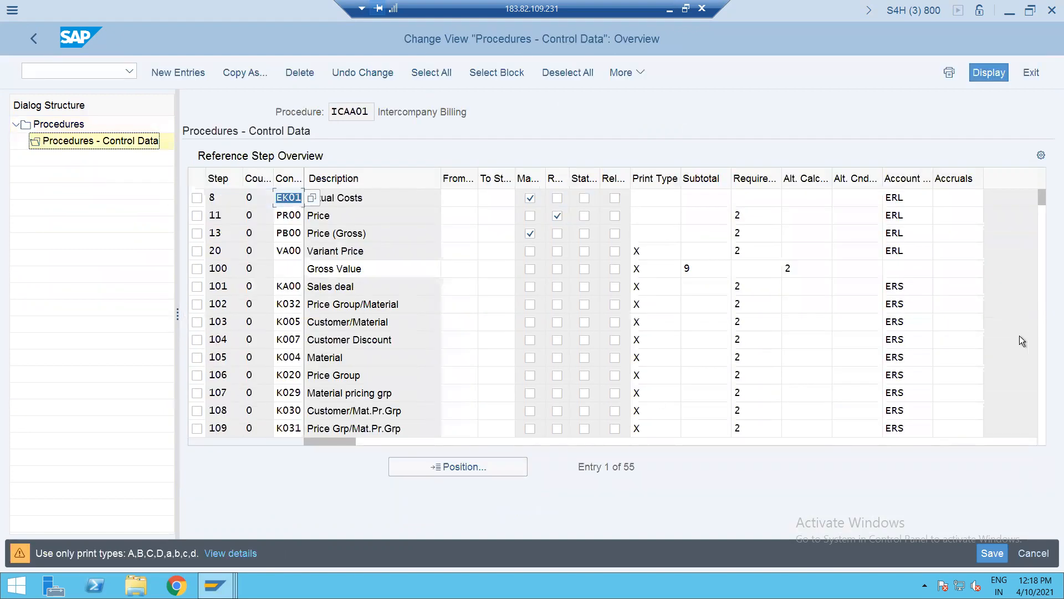
# - Untick Required for MW15 Factoring Disc. Tax and MWST Output Tax, and save under the customizing request
pyautogui.click(1041, 367)
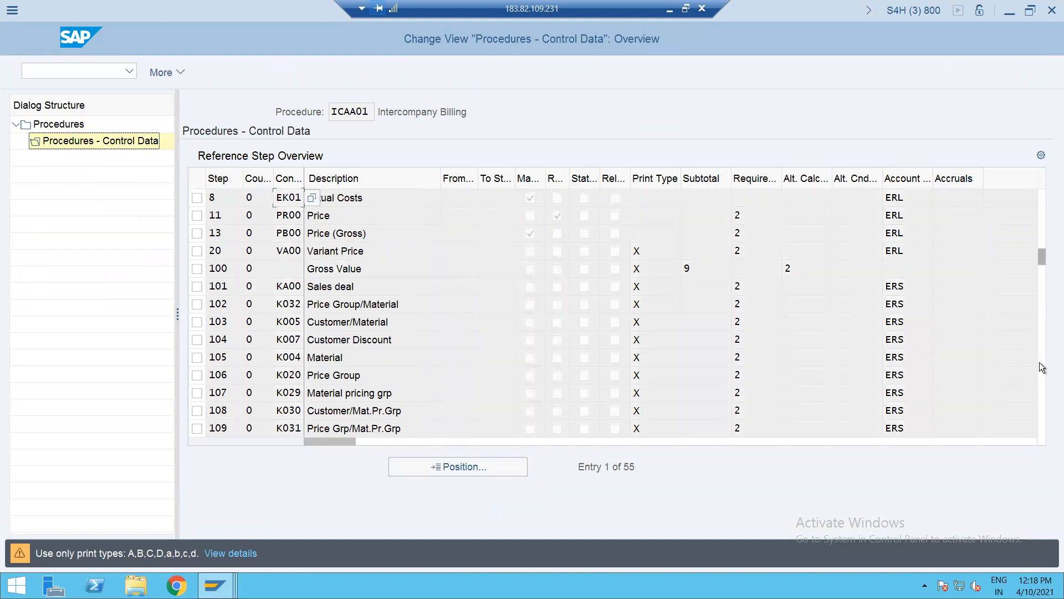
pyautogui.click(1042, 367)
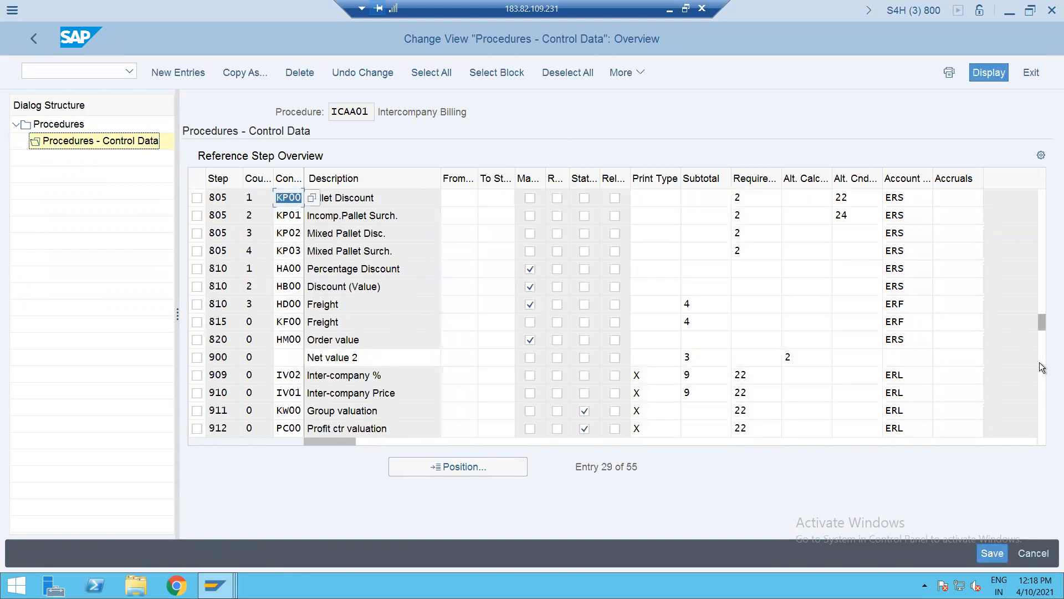
pyautogui.click(1041, 367)
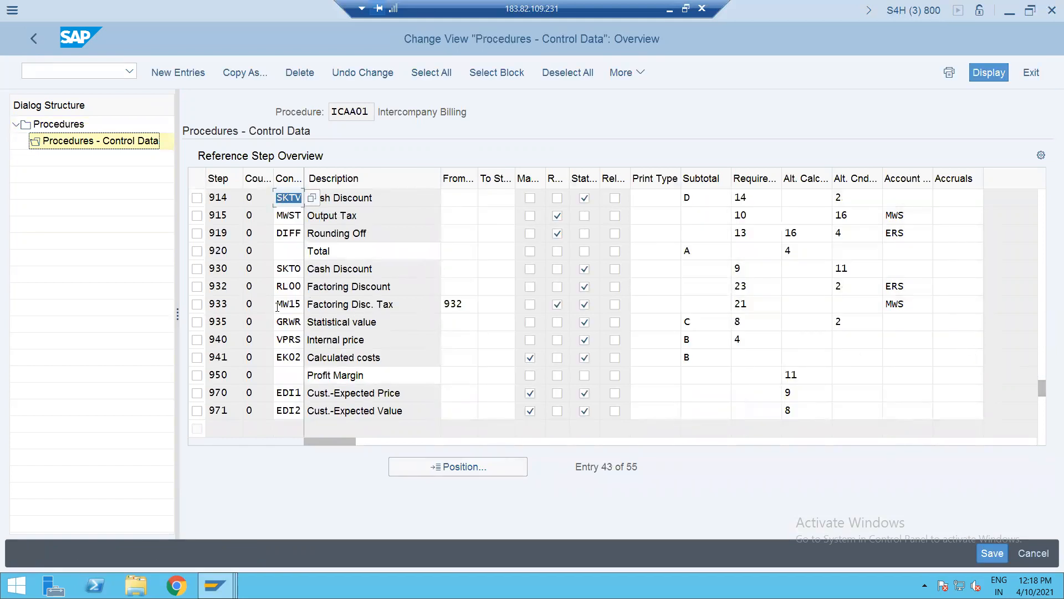
pyautogui.click(557, 306)
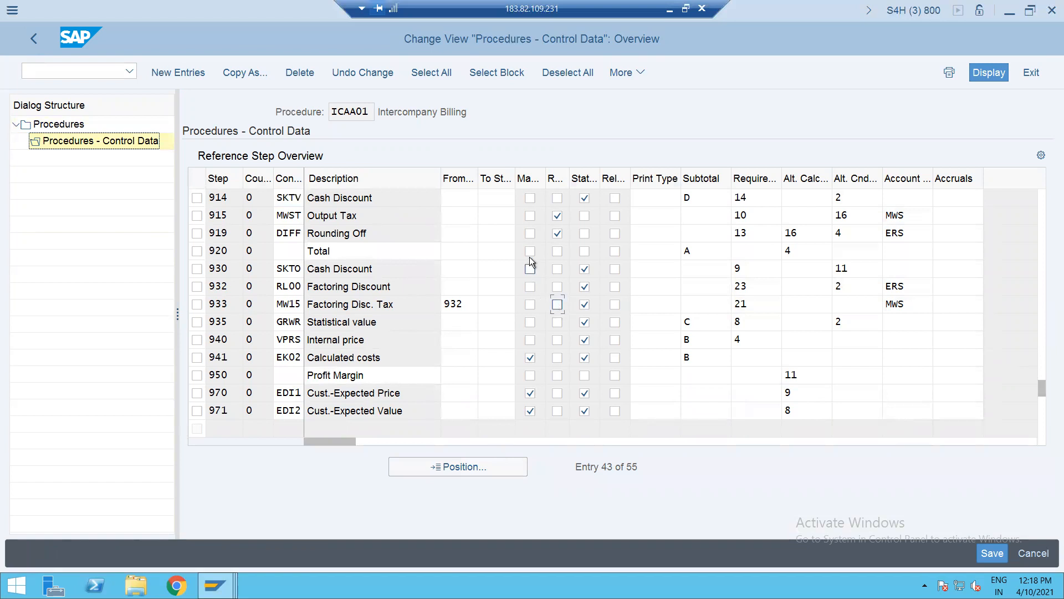
pyautogui.click(558, 215)
pyautogui.press('Return')
pyautogui.press('Return')
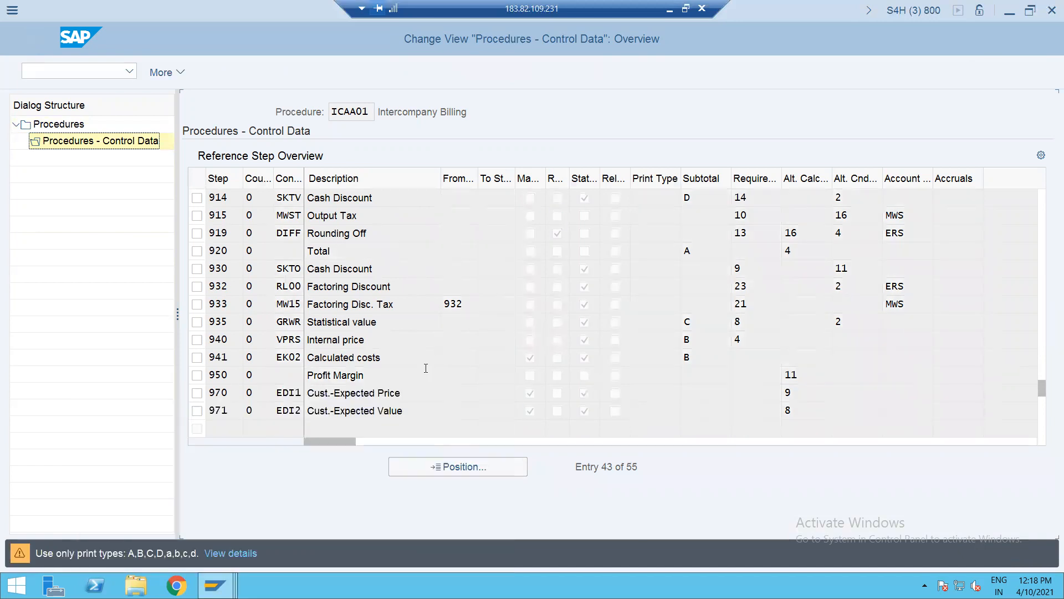
pyautogui.hotkey('ctrl', 's')
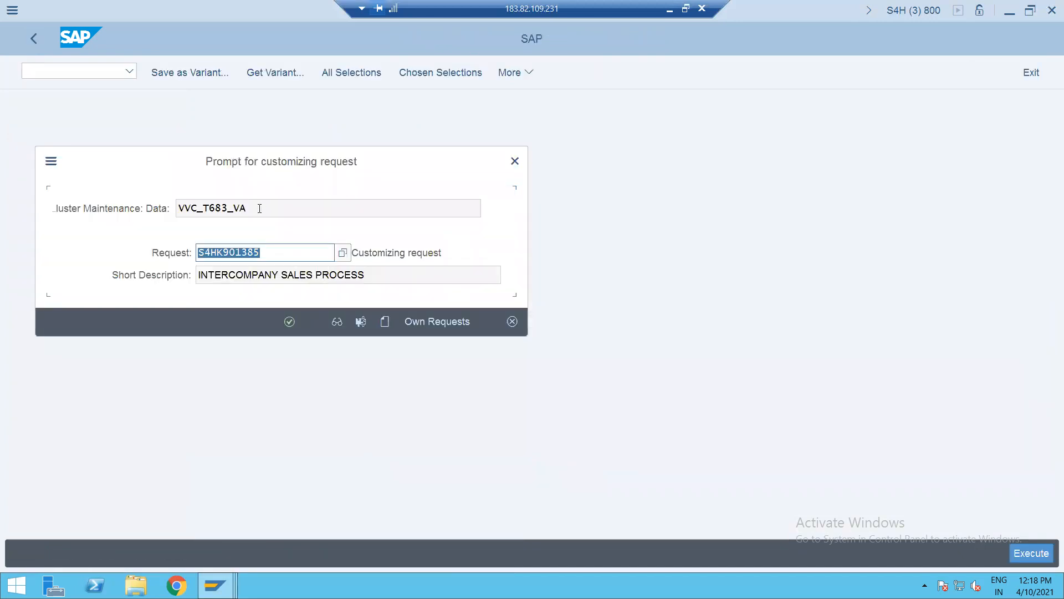
pyautogui.press('Return')
# - Return to the Create Billing Document screen
pyautogui.click(71, 72)
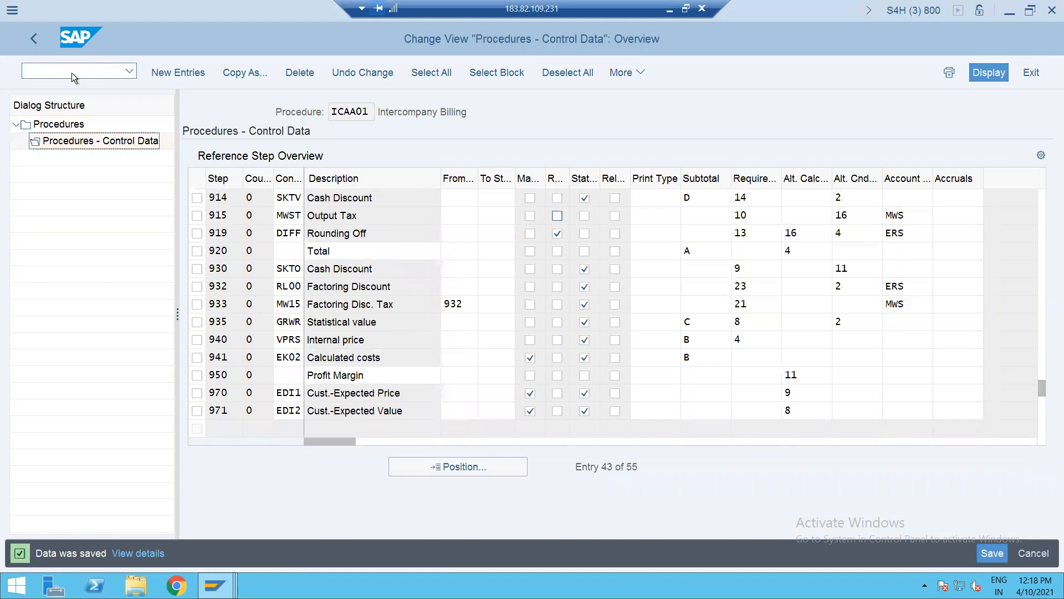
pyautogui.write('/nV/08')
pyautogui.press('Return')
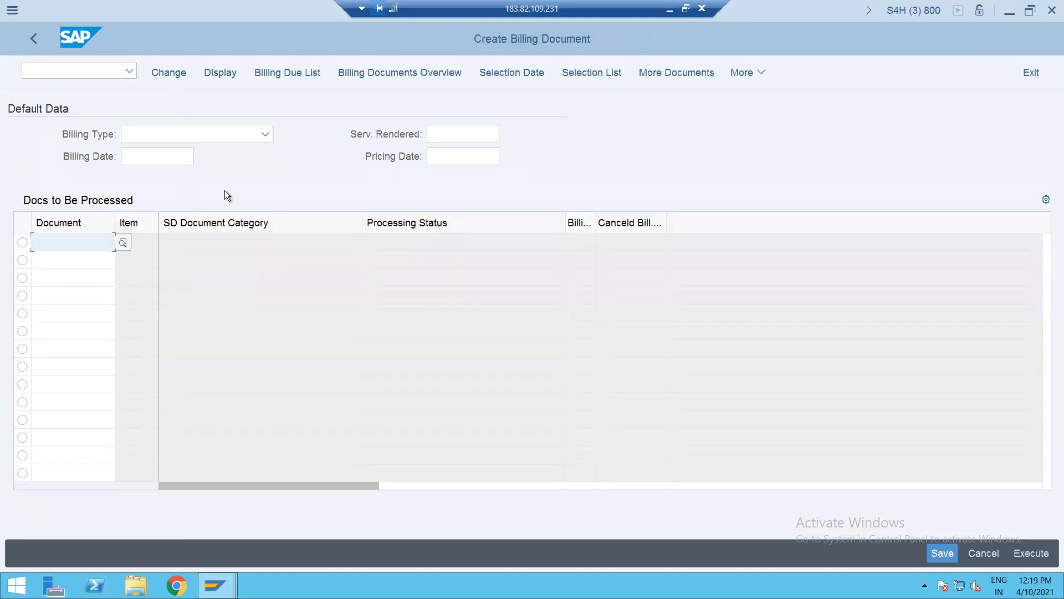
pyautogui.press('space')
pyautogui.press('Down')
pyautogui.press('Return')
pyautogui.press('Return')
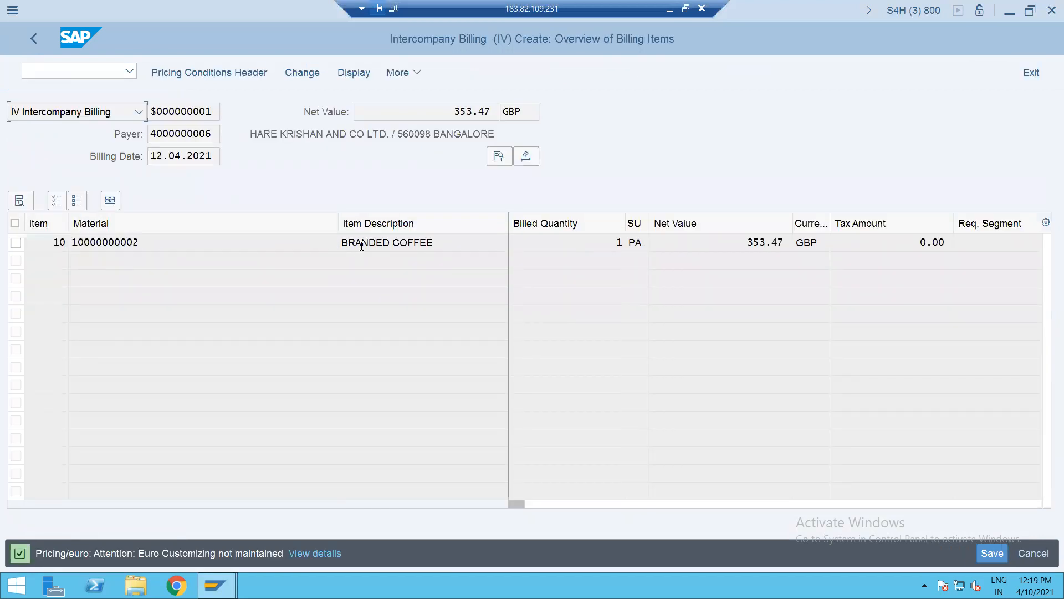
pyautogui.doubleClick(362, 245)
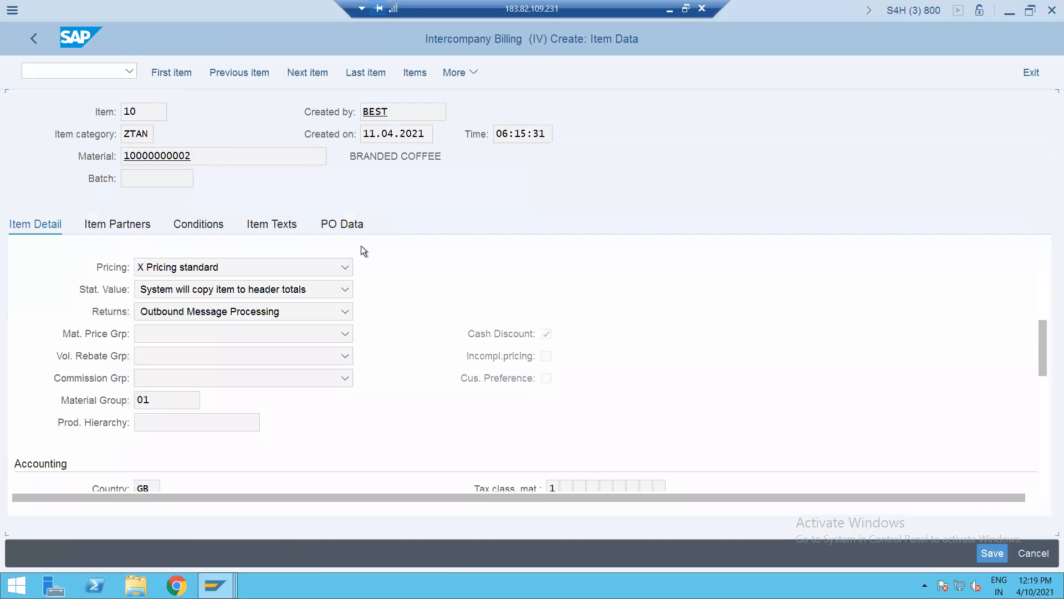
pyautogui.click(180, 231)
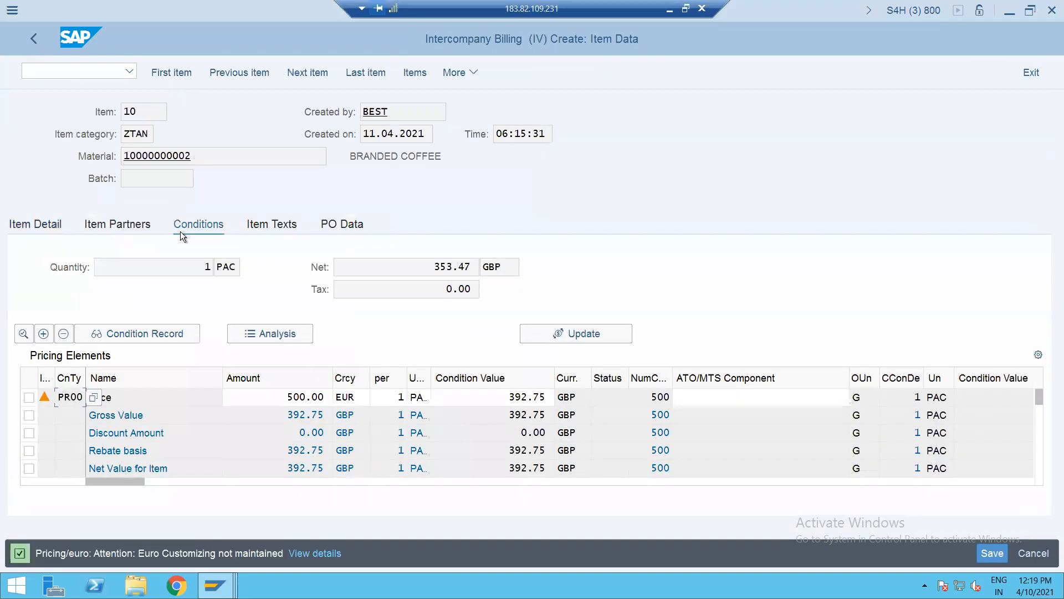
pyautogui.click(1039, 451)
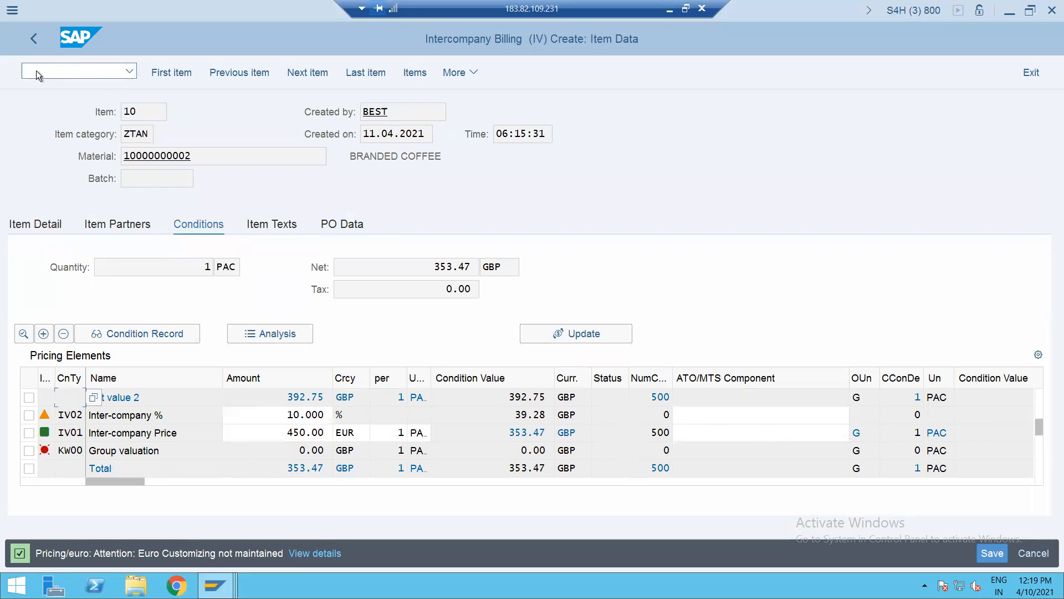
# - Check the billing header's price data, showing pricing procedure ICAA01 and FOB France incoterms
pyautogui.click(27, 38)
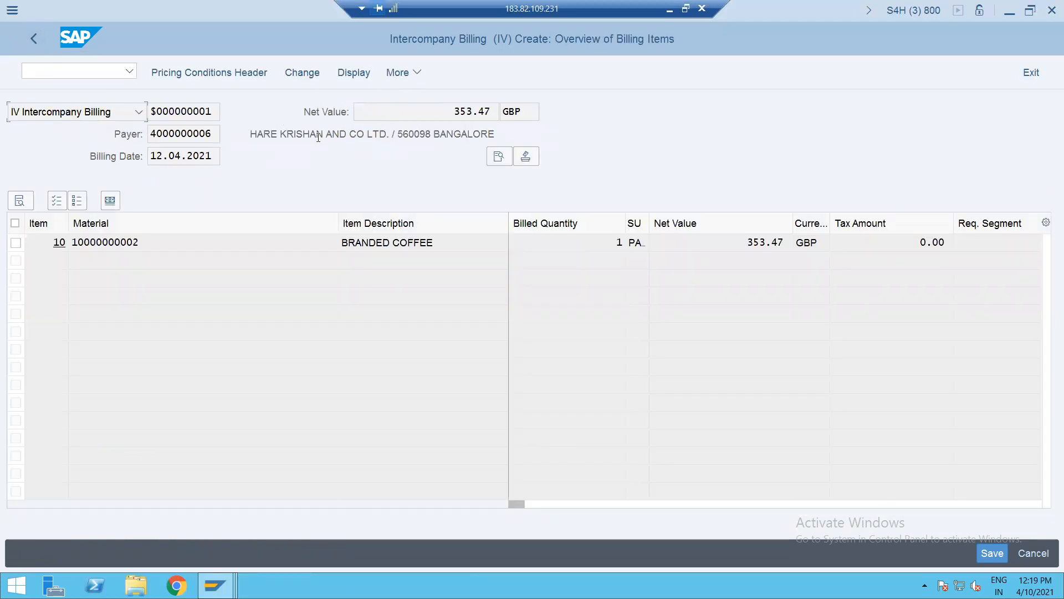
pyautogui.click(498, 156)
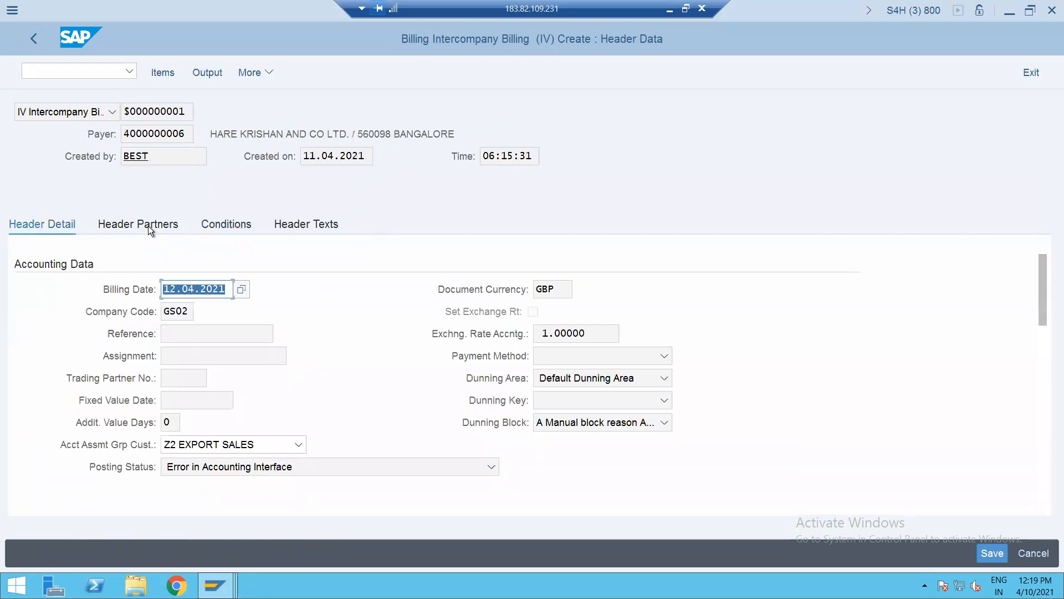
pyautogui.click(211, 228)
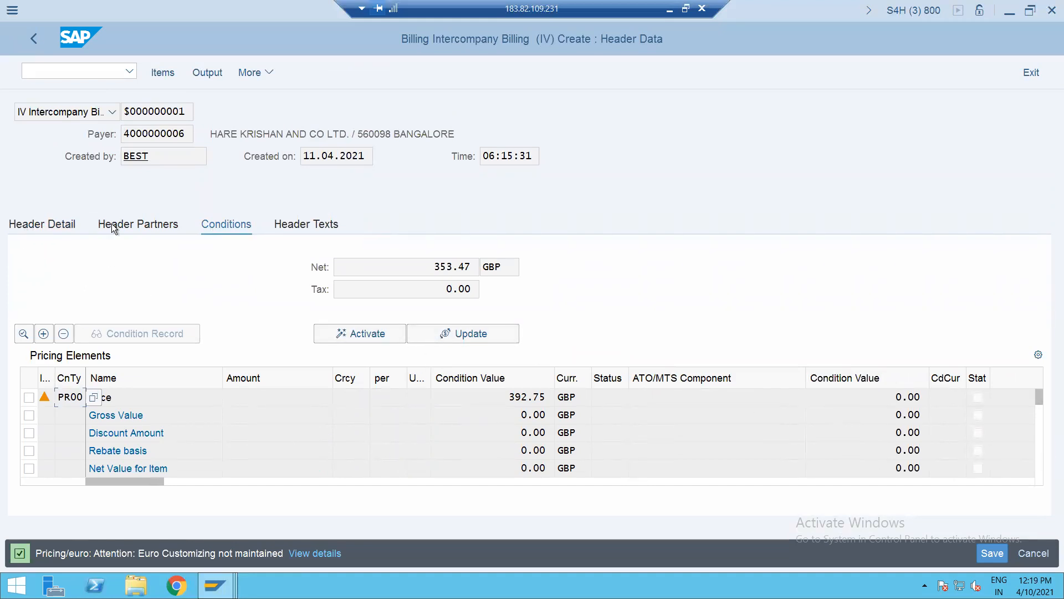
pyautogui.click(45, 224)
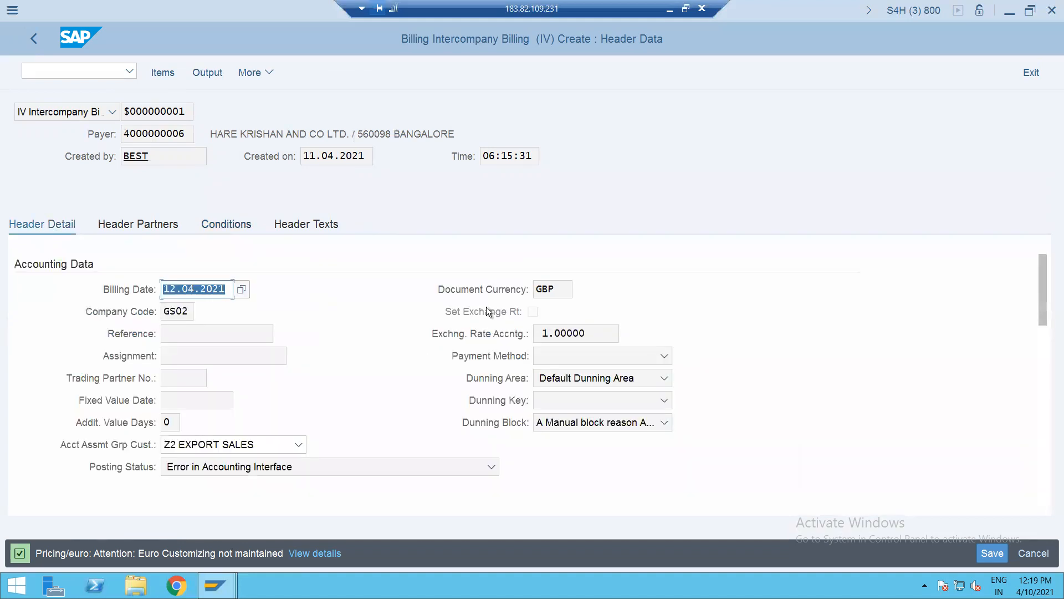
pyautogui.click(1046, 433)
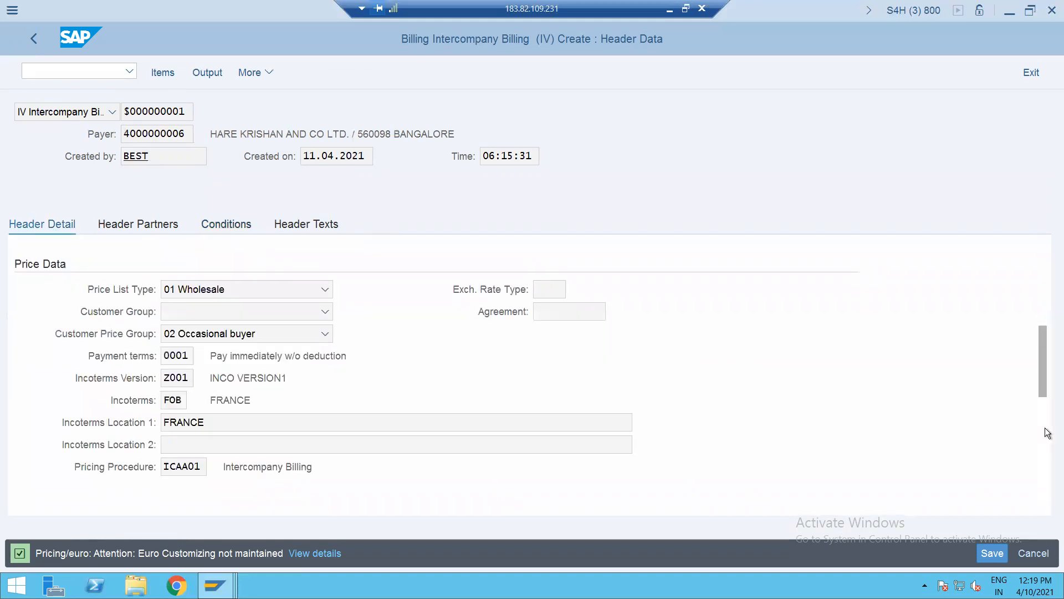
pyautogui.moveTo(164, 469); pyautogui.dragTo(217, 466)
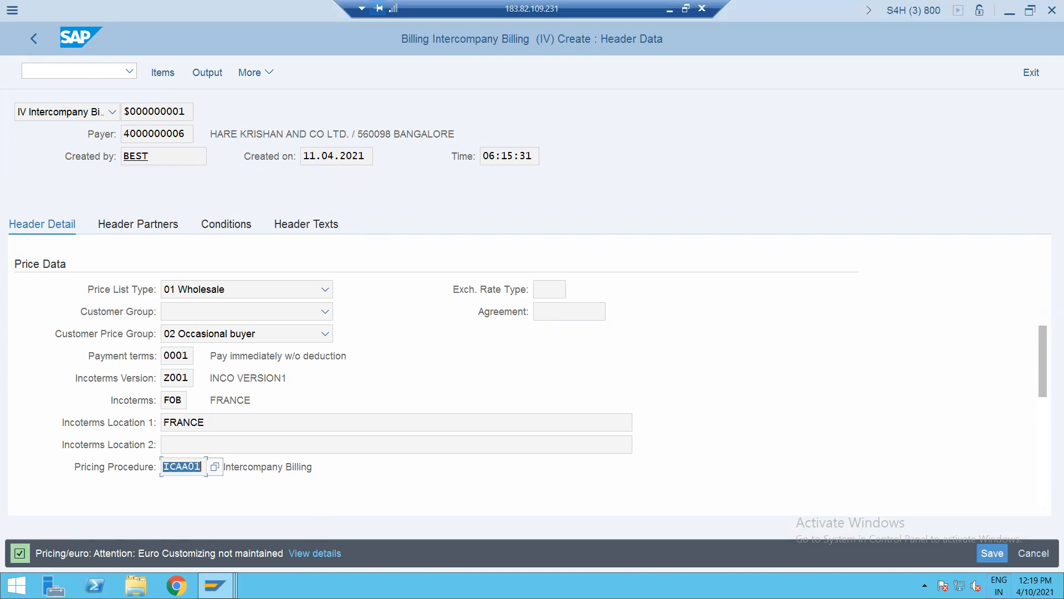
# - Save the intercompany billing as document 90000103 and open it in /NVF02
pyautogui.click(989, 553)
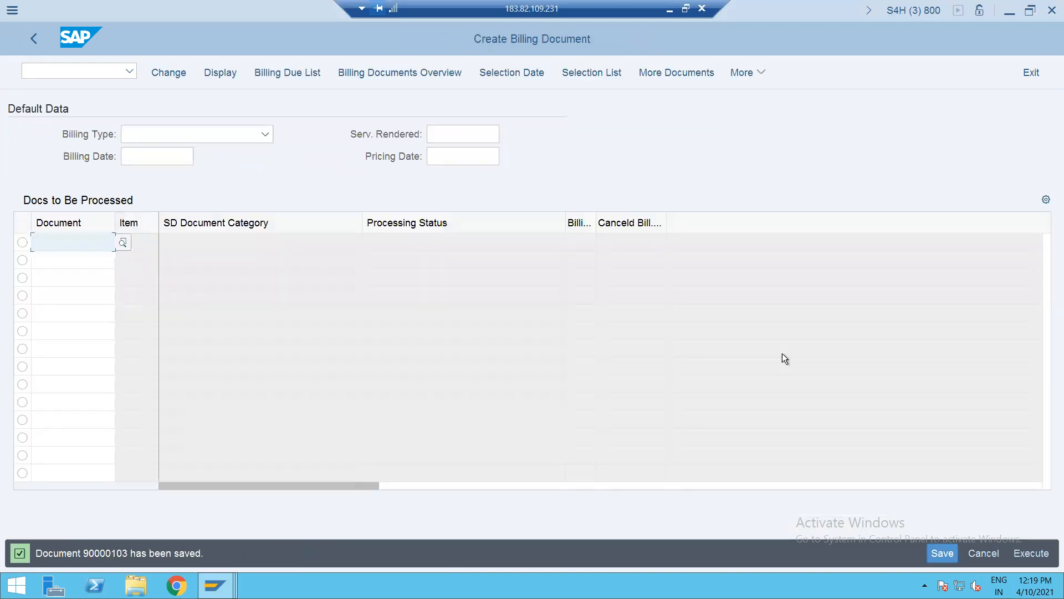
pyautogui.click(105, 72)
pyautogui.write('/NVF02')
pyautogui.press('Return')
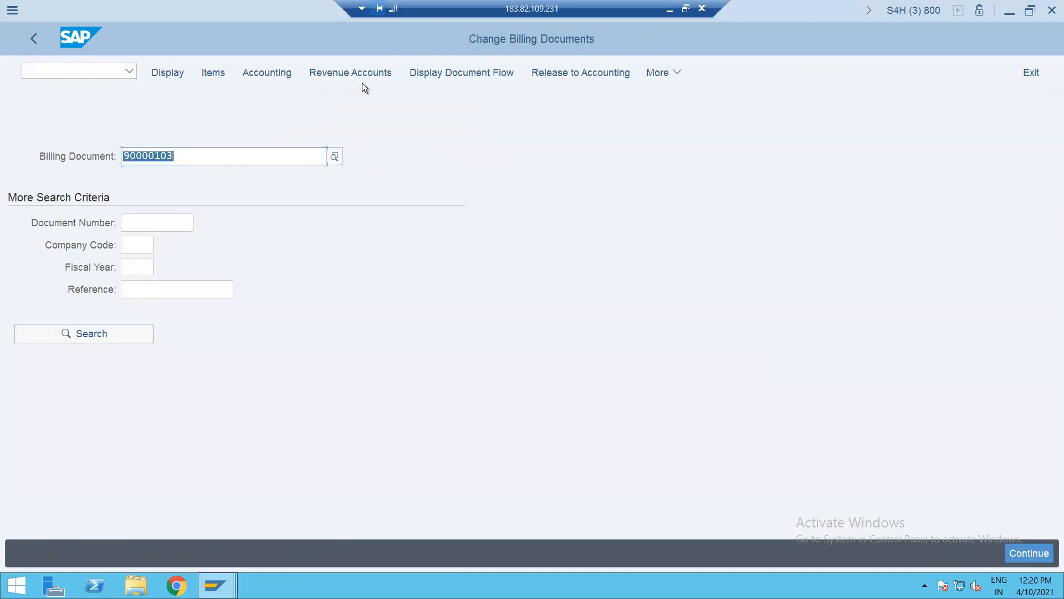
pyautogui.click(341, 74)
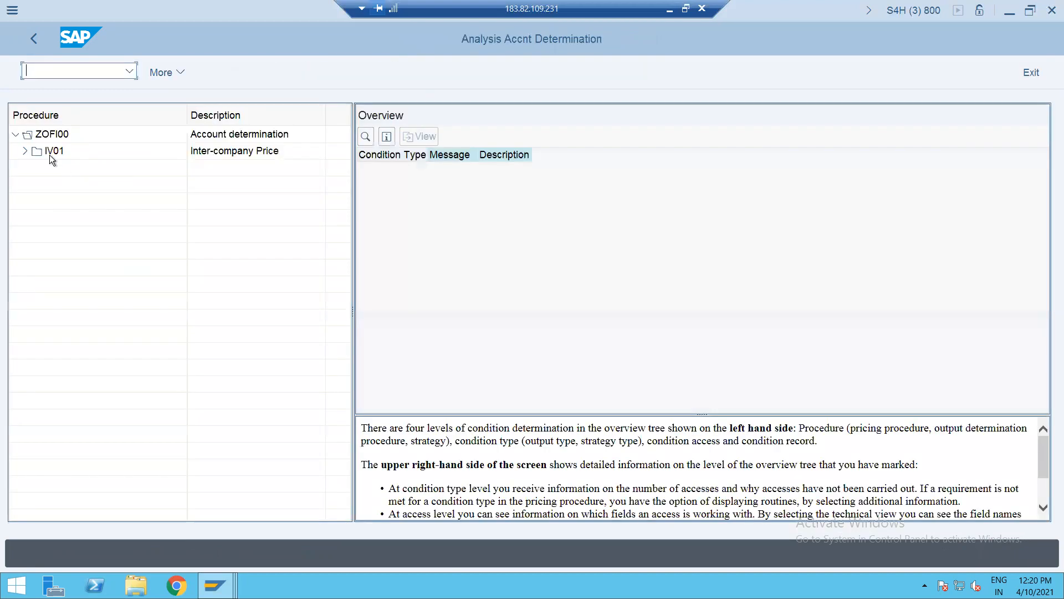
pyautogui.click(24, 151)
pyautogui.click(61, 167)
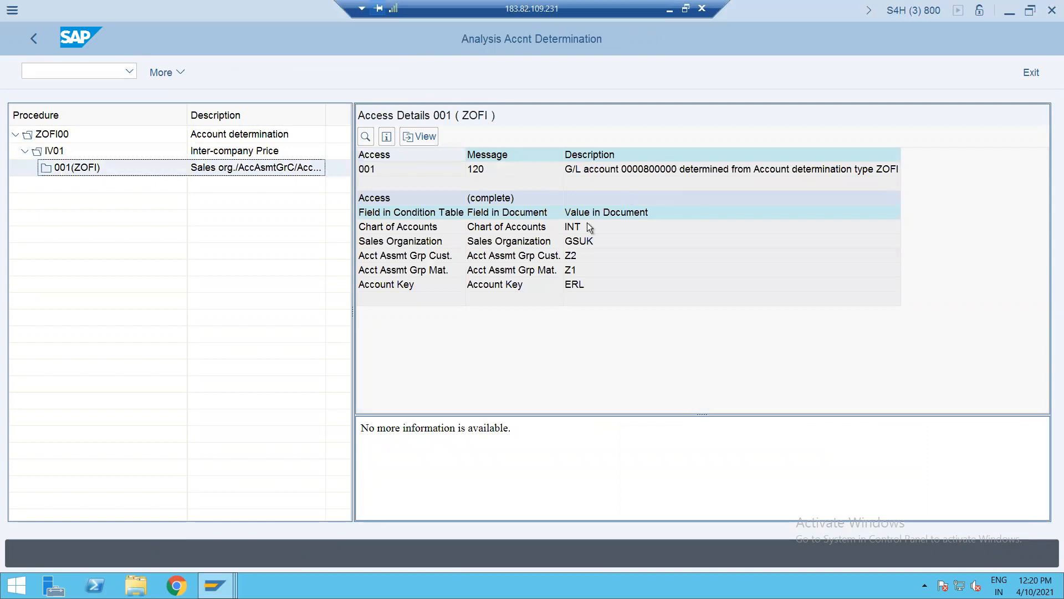
pyautogui.click(34, 39)
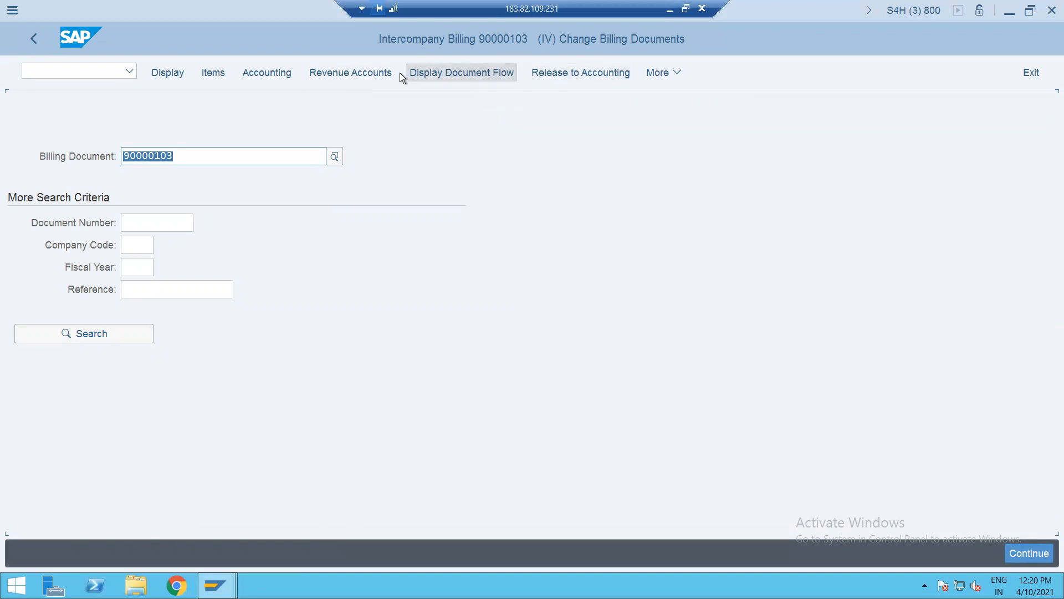
pyautogui.click(276, 72)
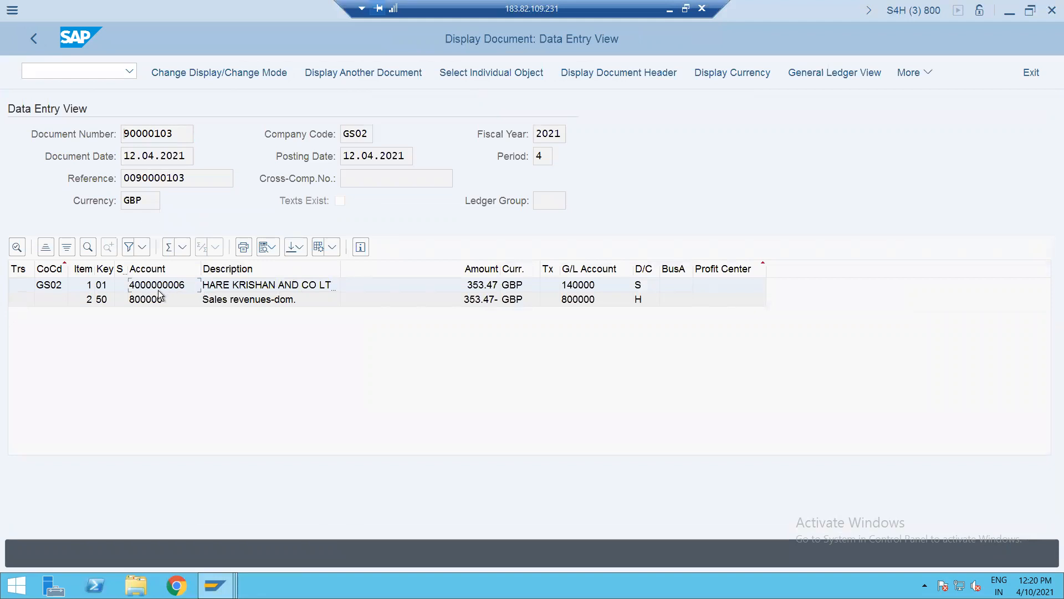
pyautogui.click(261, 287)
pyautogui.click(38, 45)
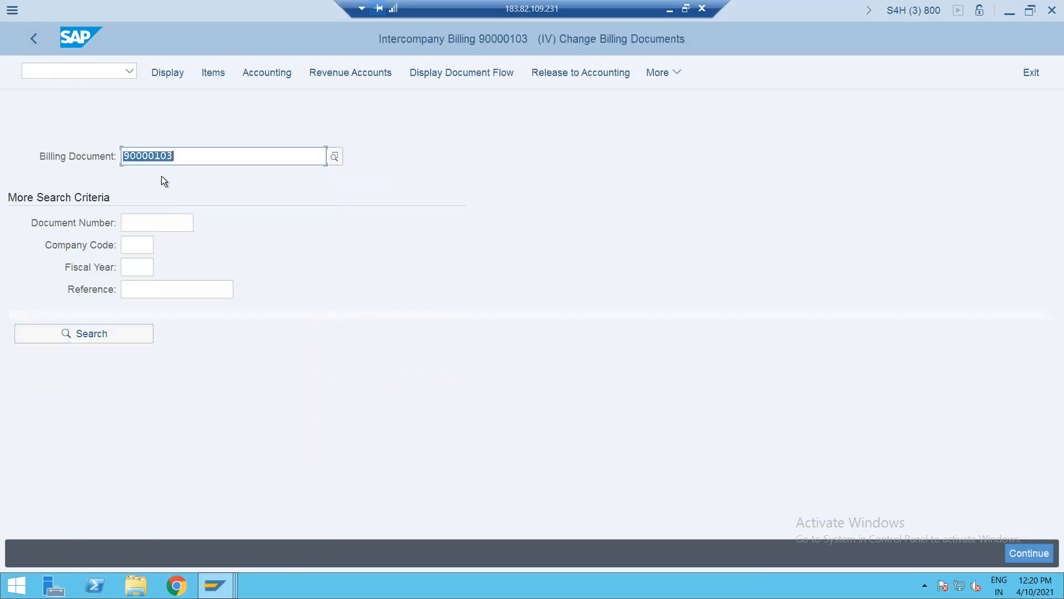
# - Display order 70000022's document flow, with billing 90000103 at 353.47 GBP, Not Cleared
pyautogui.click(484, 75)
pyautogui.click(73, 74)
pyautogui.write('/NV')
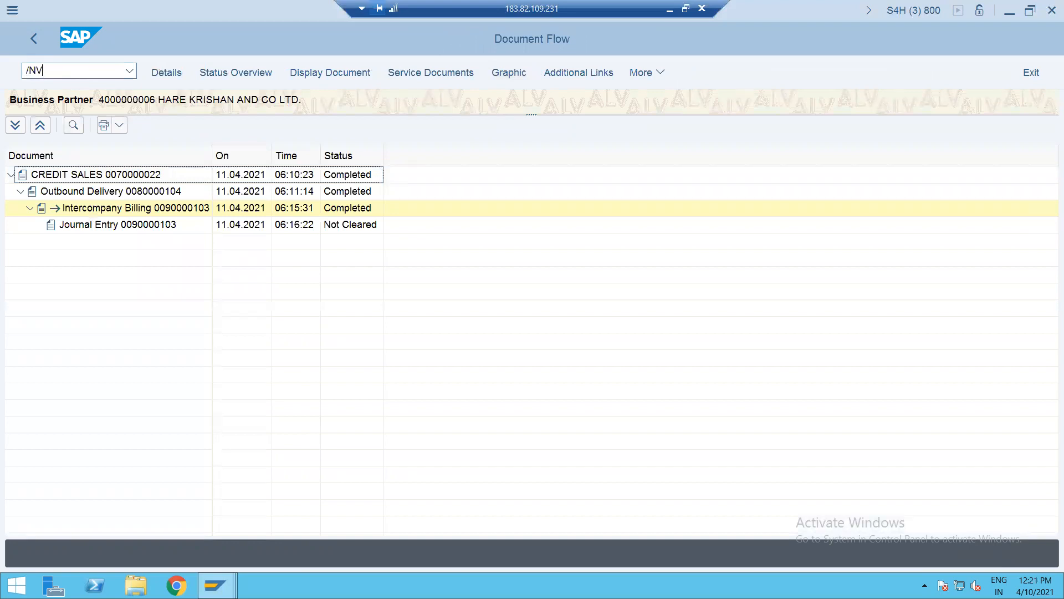
pyautogui.write('A03')
pyautogui.press('Return')
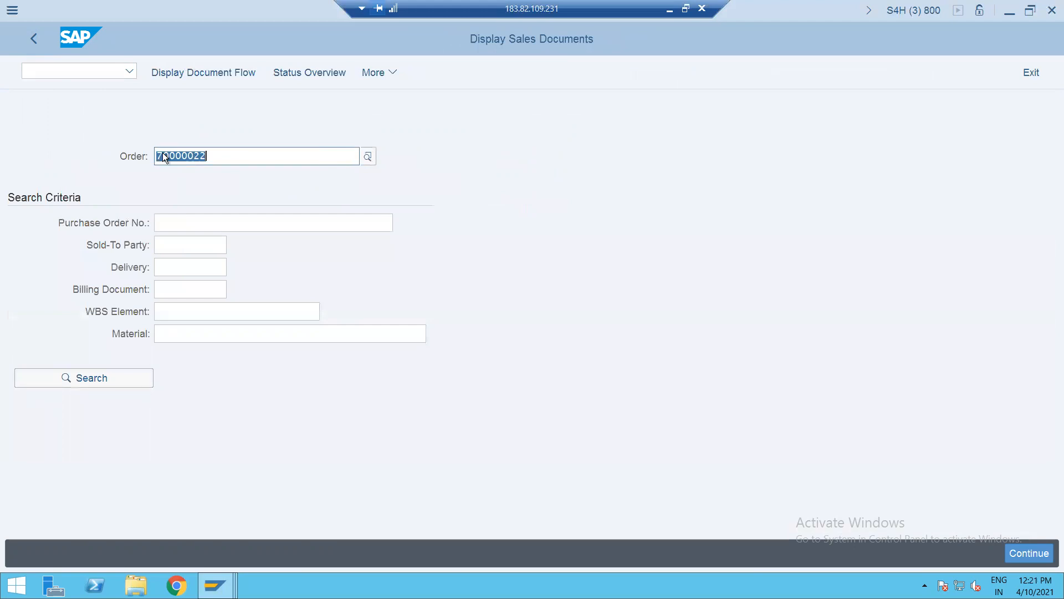
pyautogui.press('Return')
pyautogui.click(268, 72)
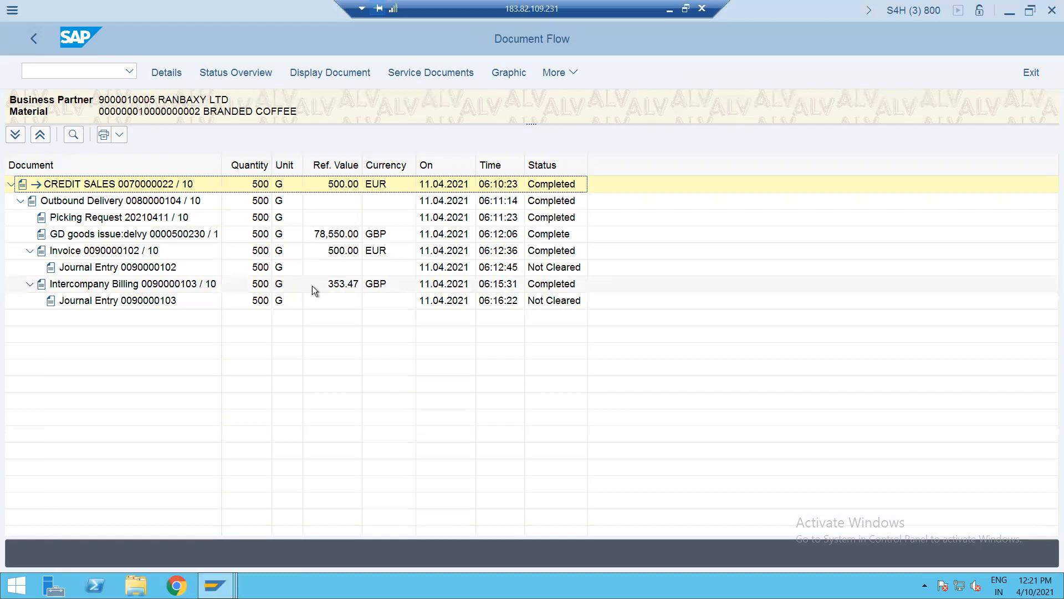
pyautogui.click(344, 288)
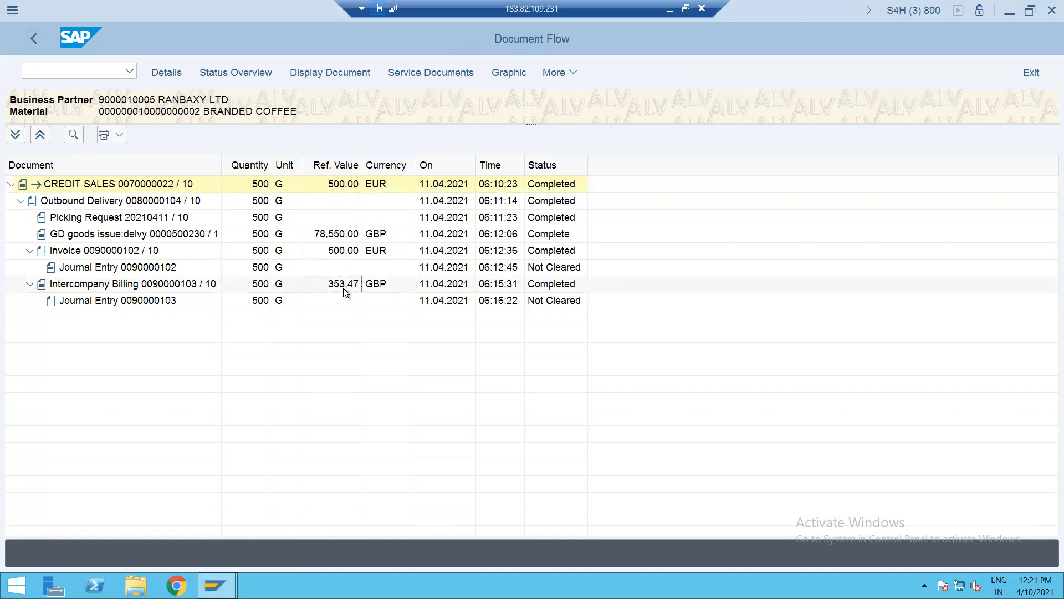
# - Check item 10 of order 70000022: fully delivered, goods issued, invoiced by 90000102 and 90000103
pyautogui.click(35, 43)
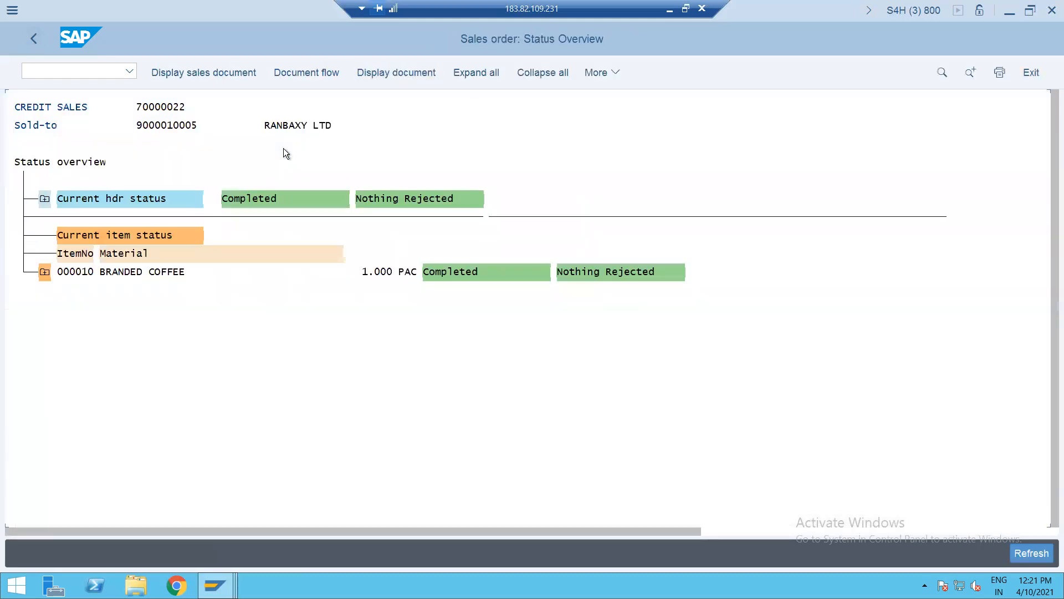
pyautogui.click(44, 271)
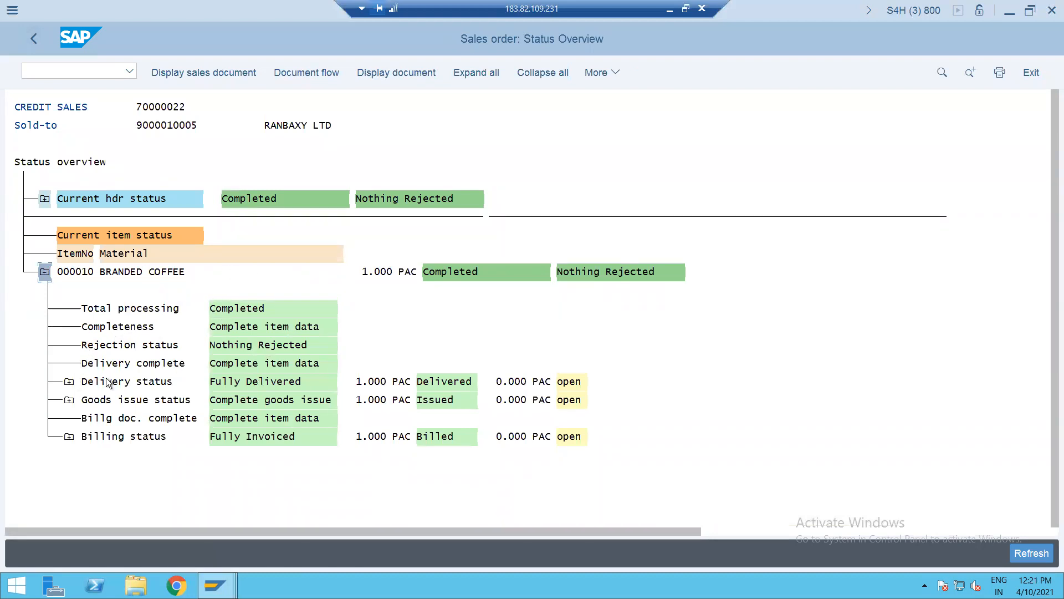
pyautogui.click(69, 382)
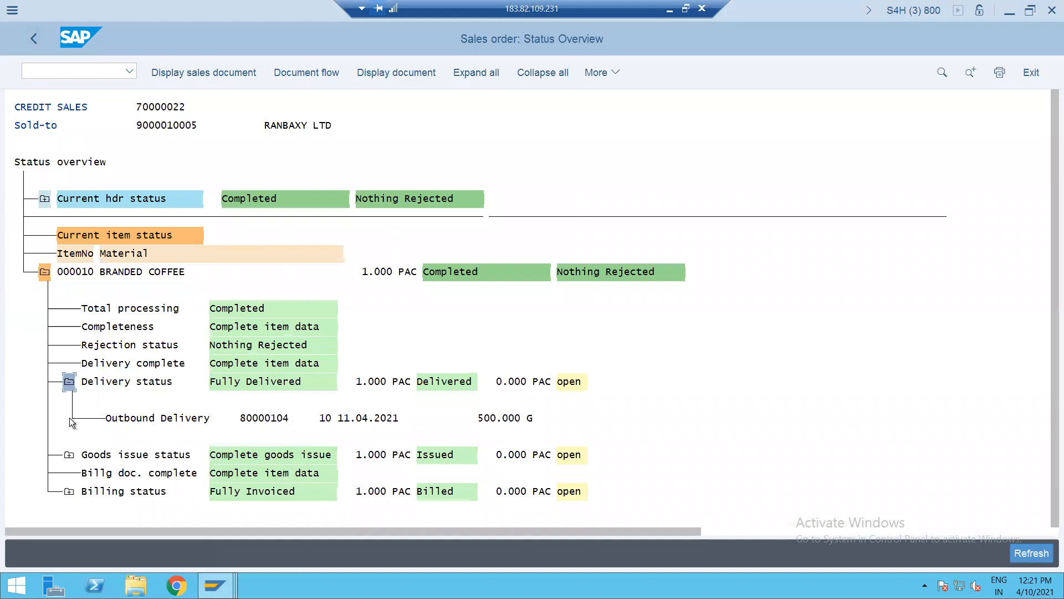
pyautogui.click(68, 454)
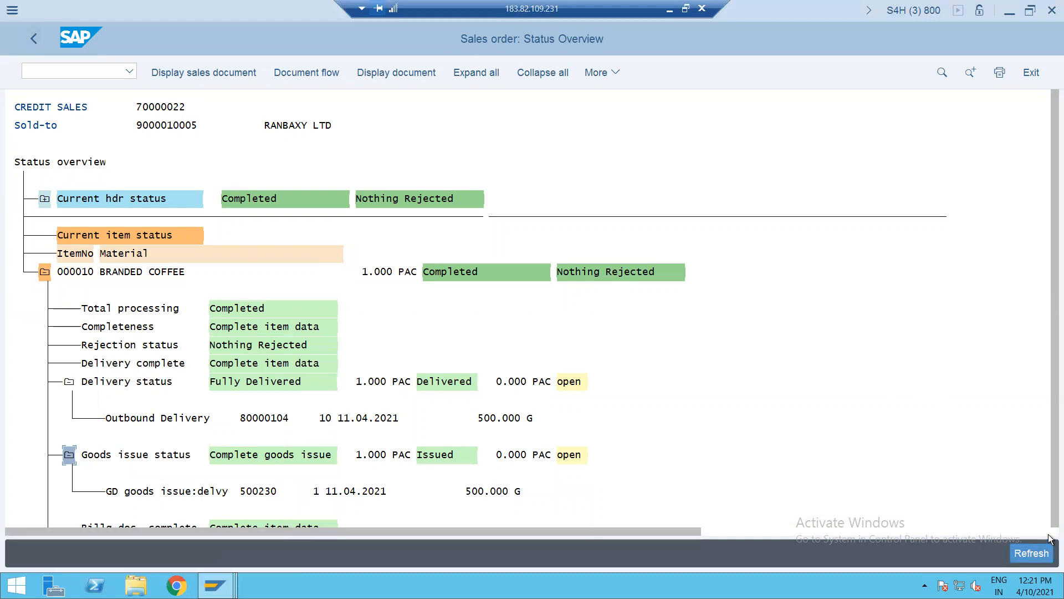
pyautogui.click(71, 385)
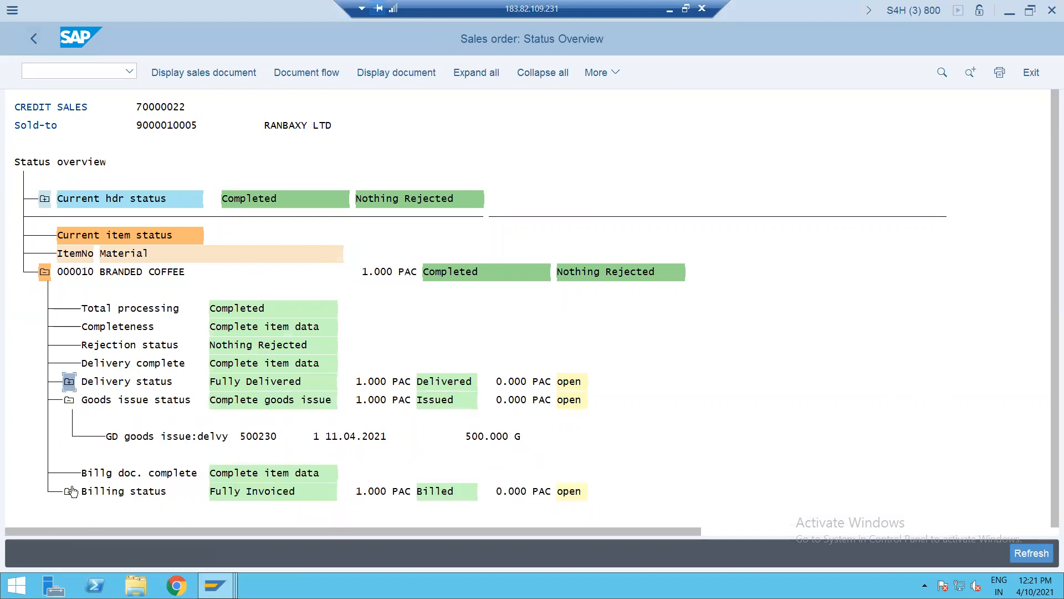
pyautogui.click(70, 401)
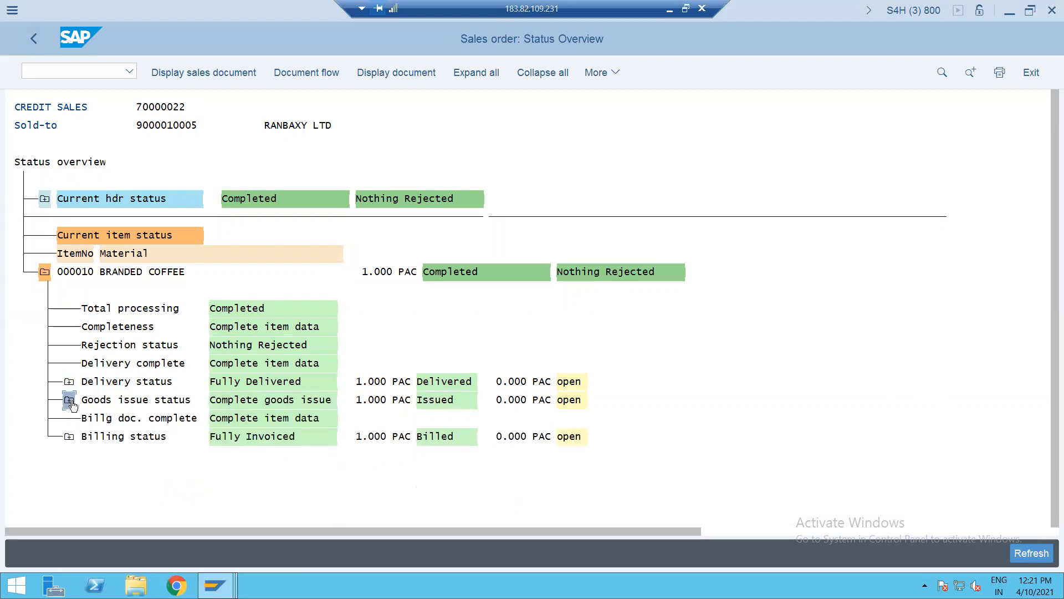
pyautogui.click(69, 437)
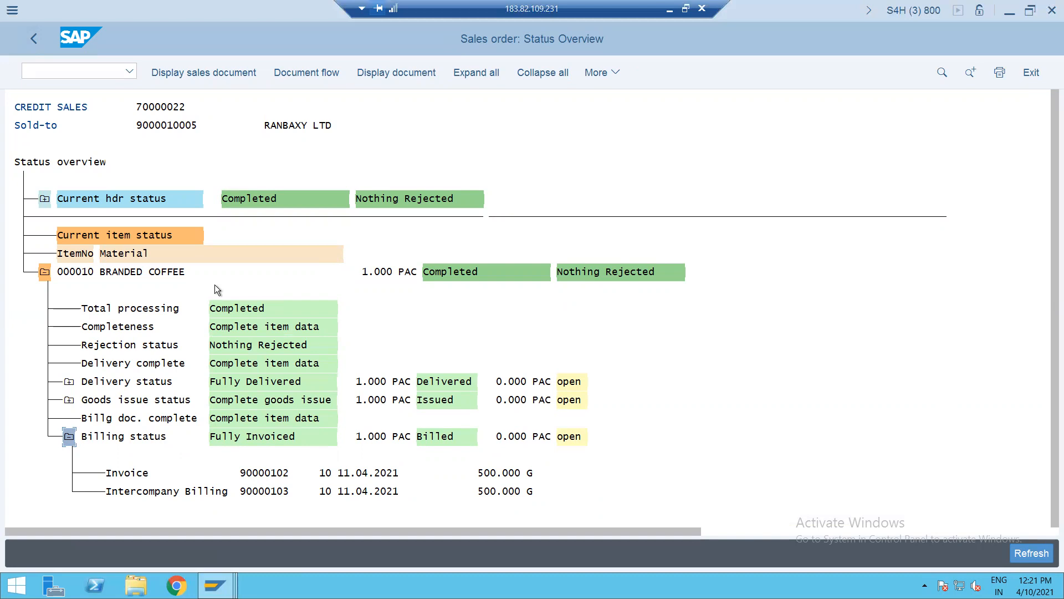
pyautogui.click(34, 38)
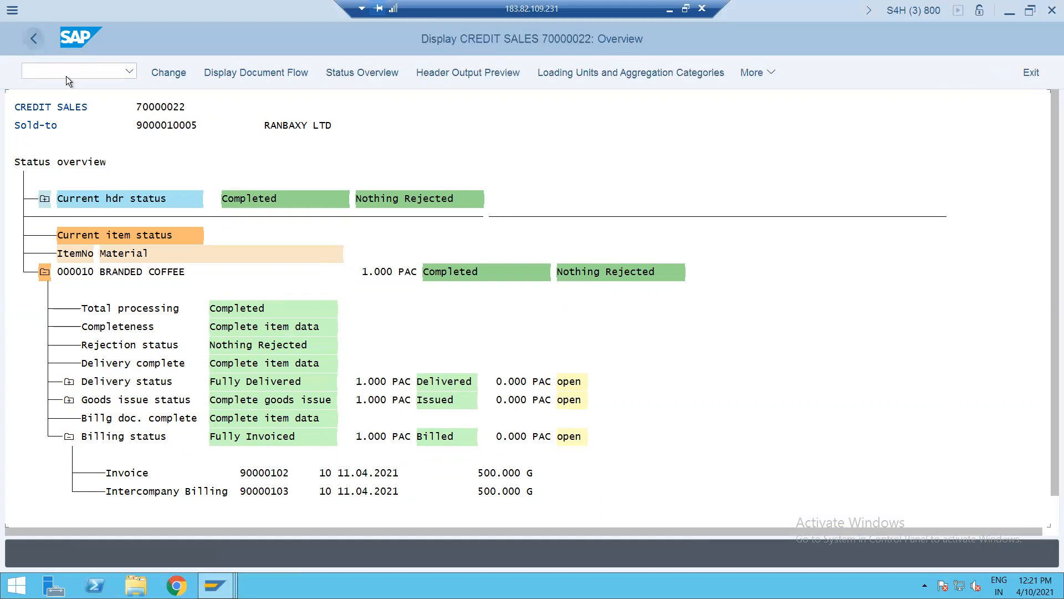